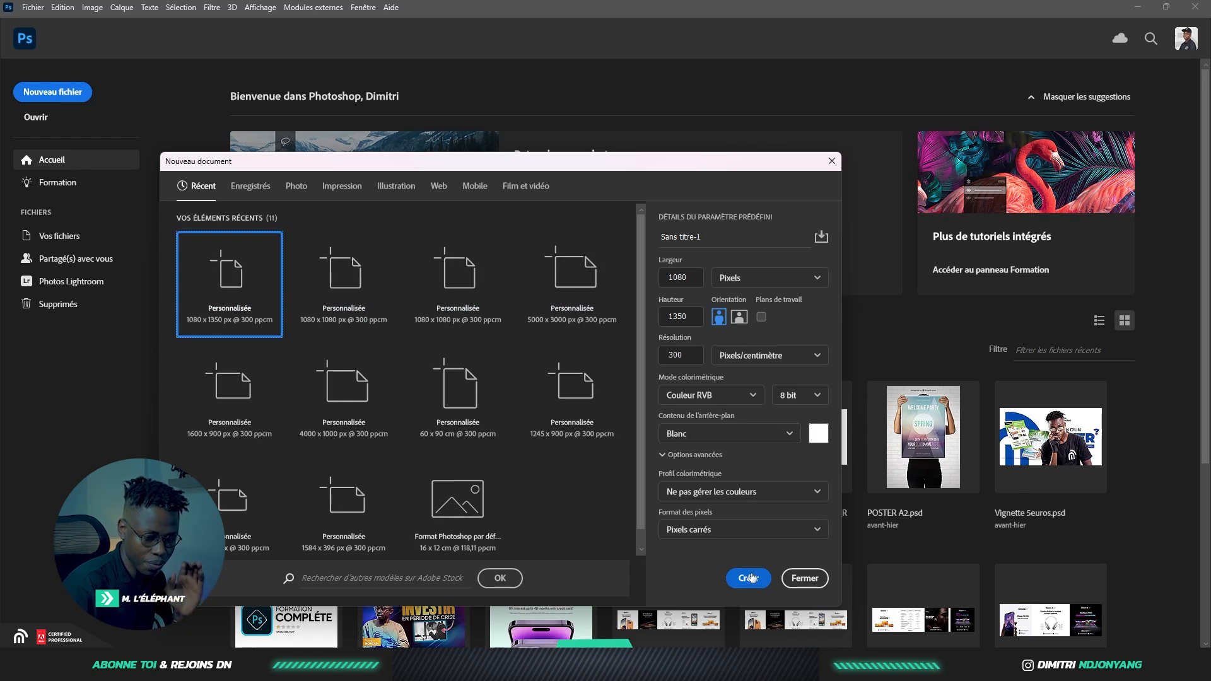
Create a 1080 x 1350 px RGB document at 300 pixels/cm with a white background
click(747, 580)
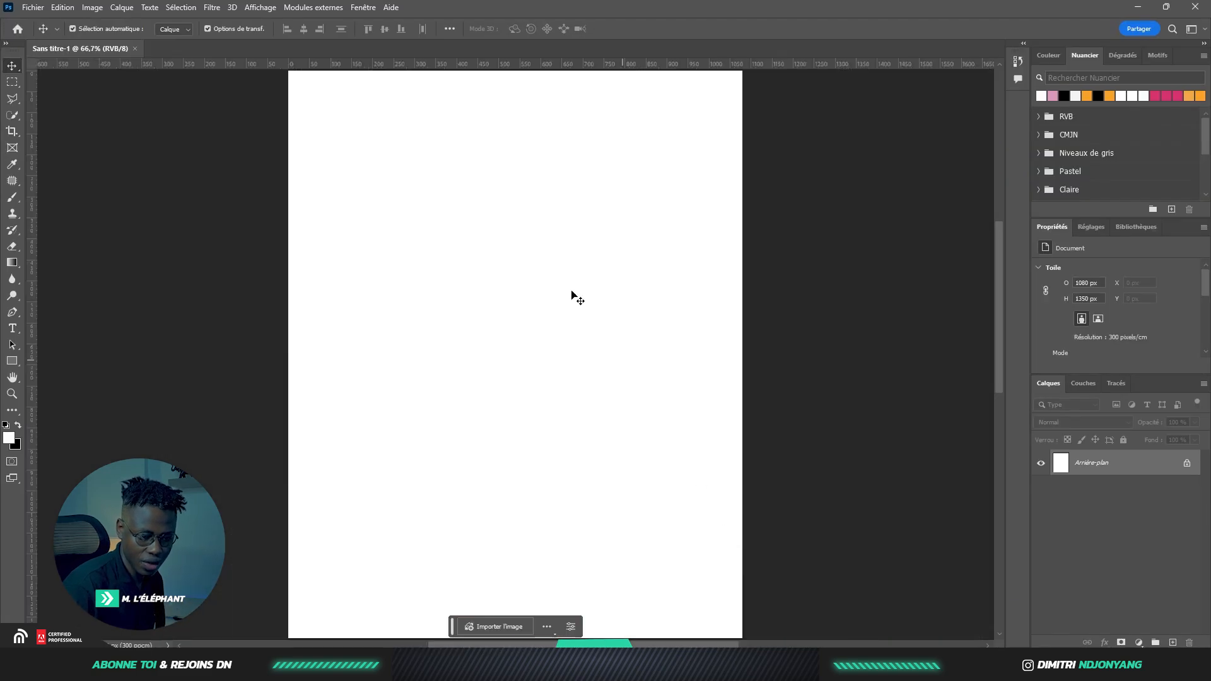
scroll(224, 153, up, 1)
scroll(219, 182, down, 4)
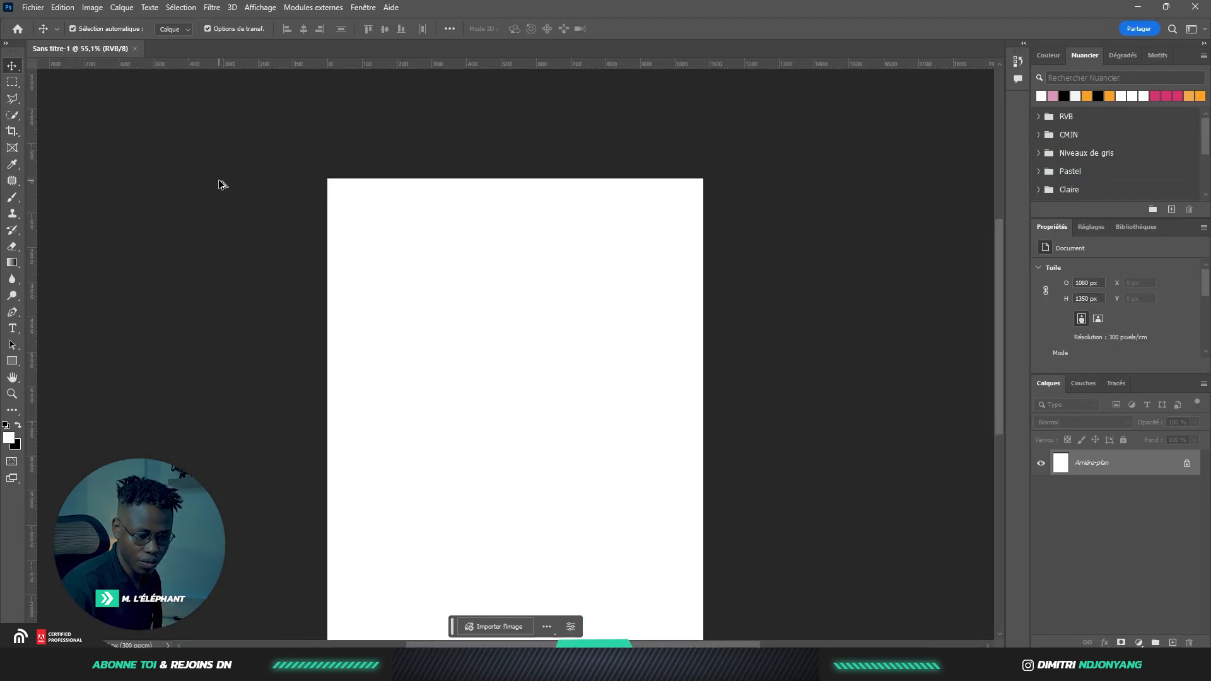
scroll(670, 617, up, 1)
scroll(316, 282, up, 1)
scroll(154, 294, down, 1)
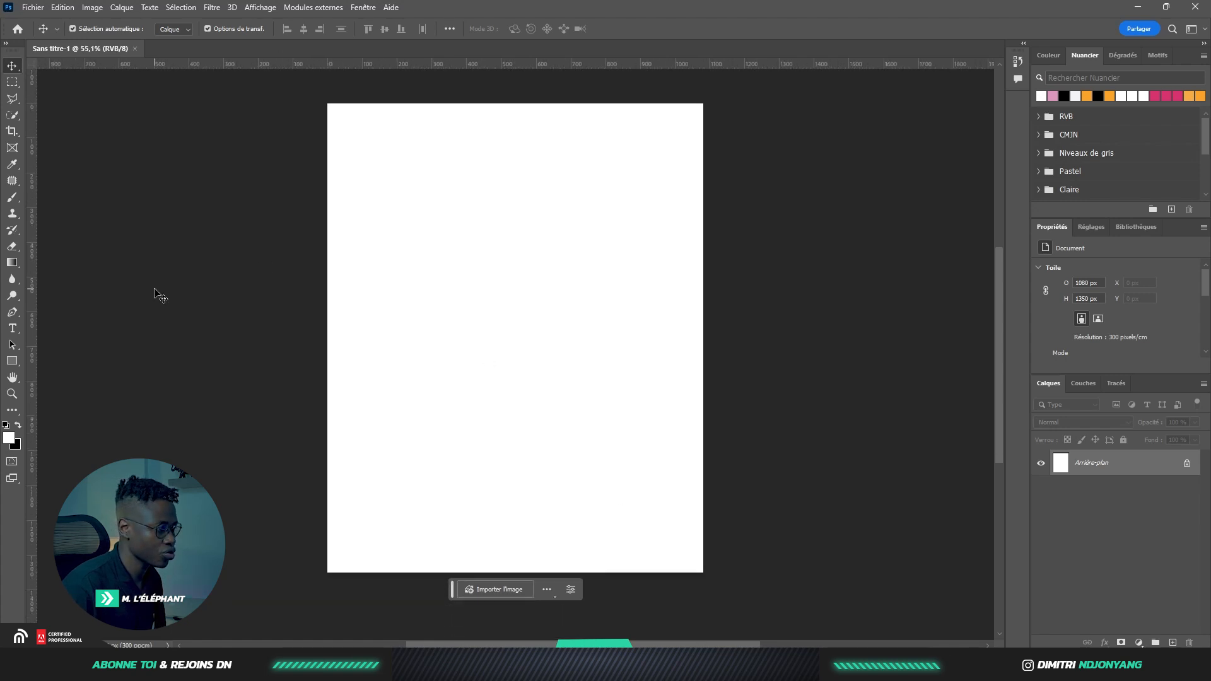
Open the front-facing braided-hair portrait photo as a separate document and remove its background
drag(197, 179, 224, 48)
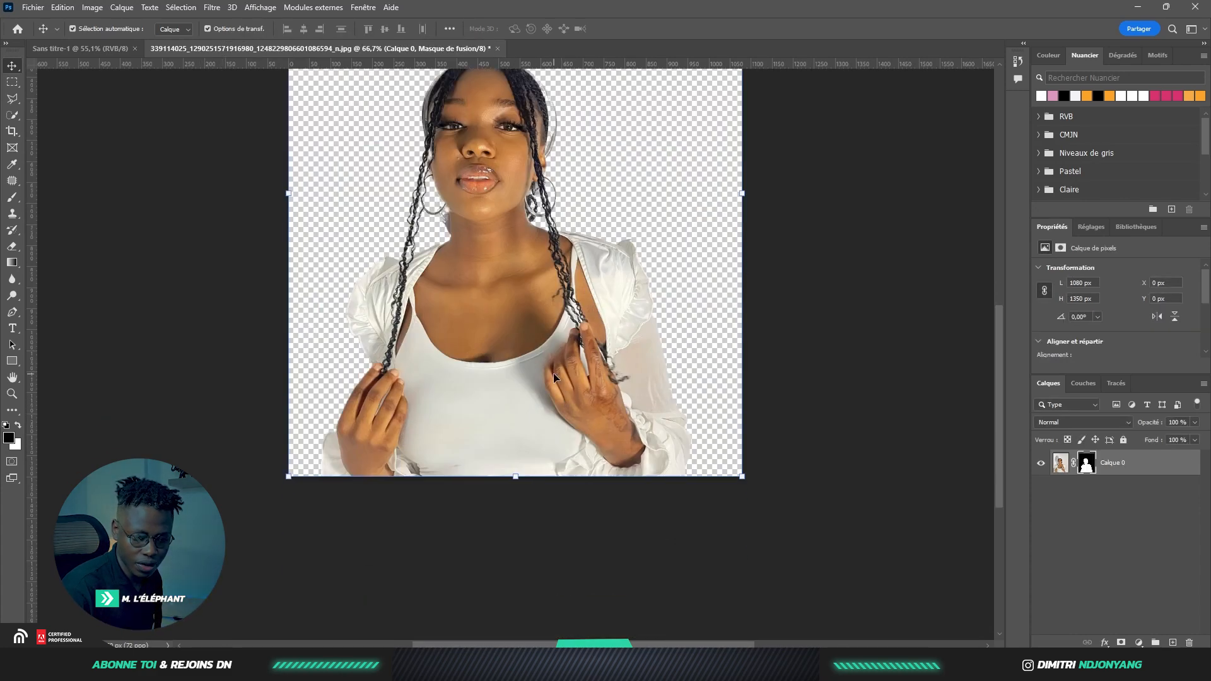
scroll(554, 377, up, 3)
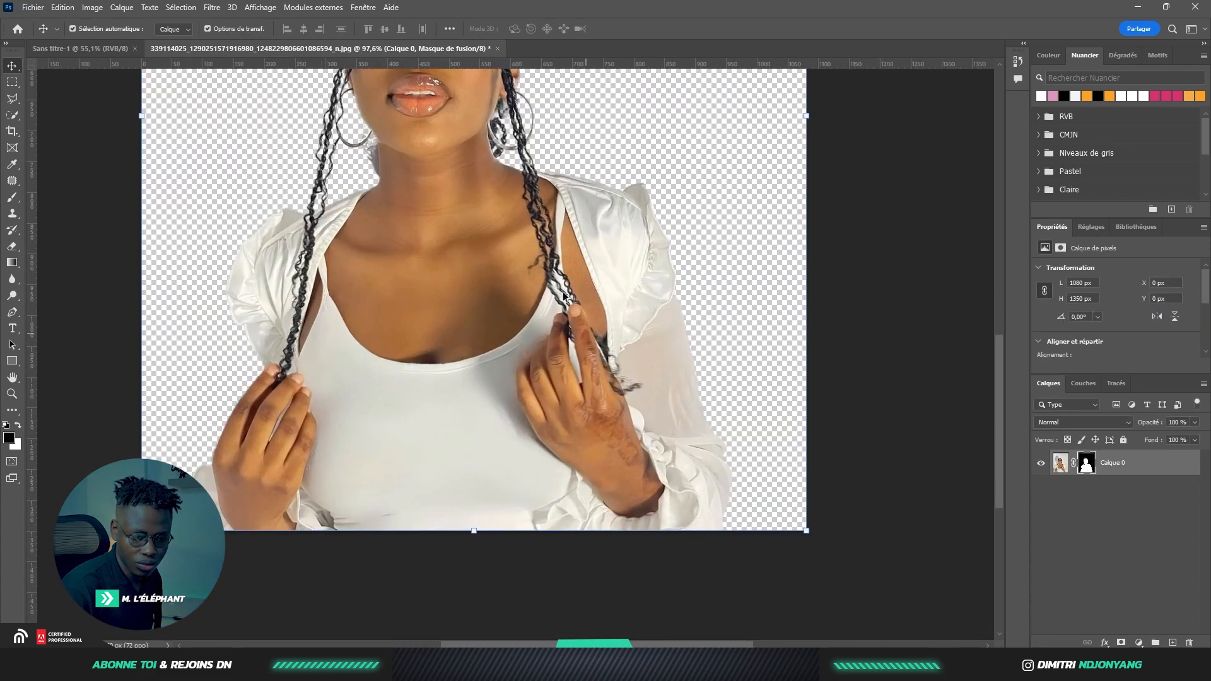
scroll(133, 287, down, 1)
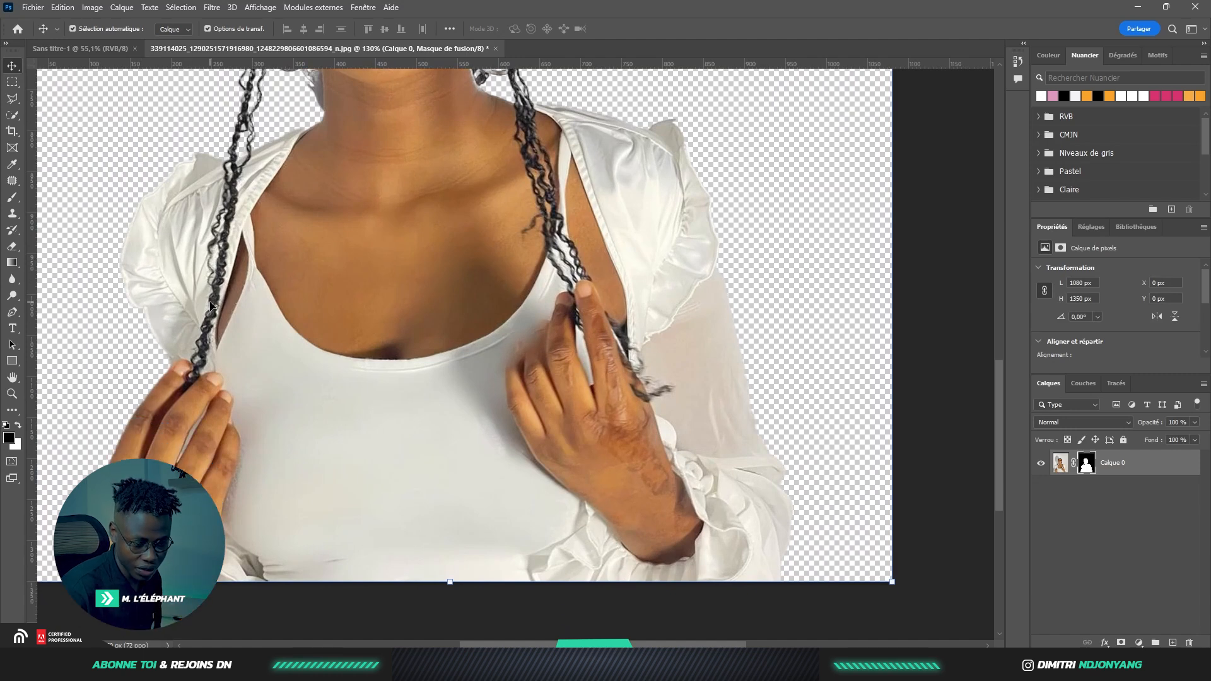
Examine the cutout's edges around the braids, earrings, neck, shoulders and headscarf for leftover background
scroll(133, 287, up, 3)
scroll(224, 240, up, 4)
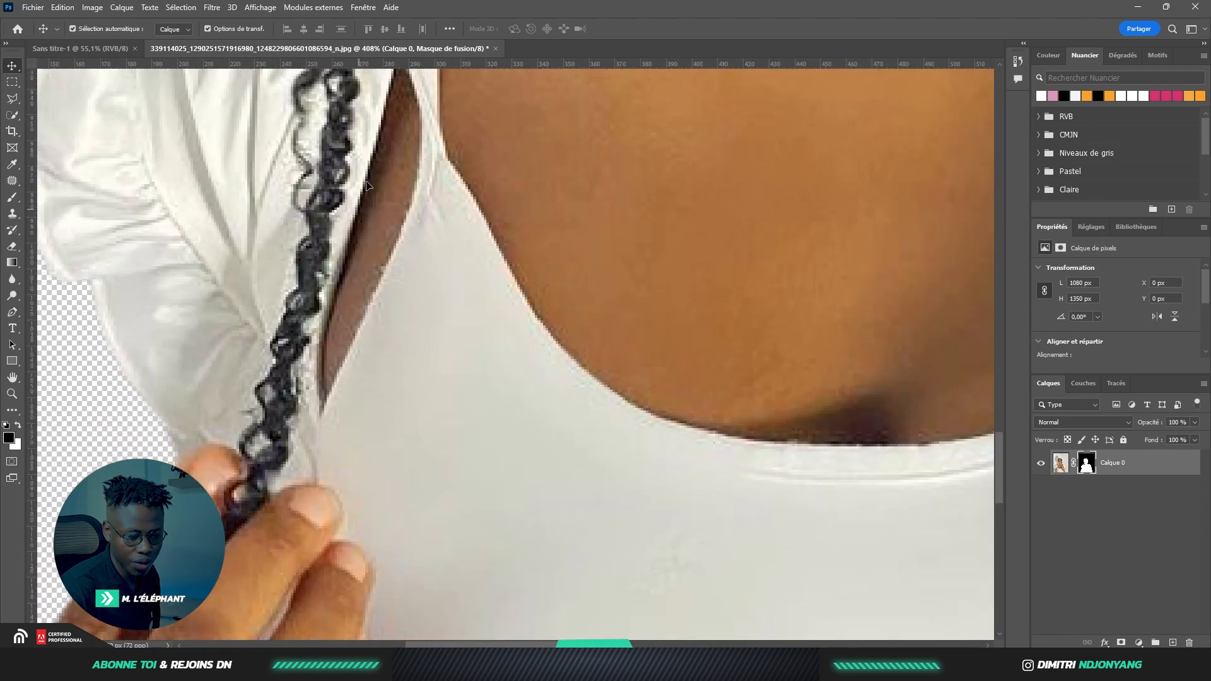
drag(344, 177, 321, 433)
drag(296, 136, 201, 367)
scroll(344, 287, down, 5)
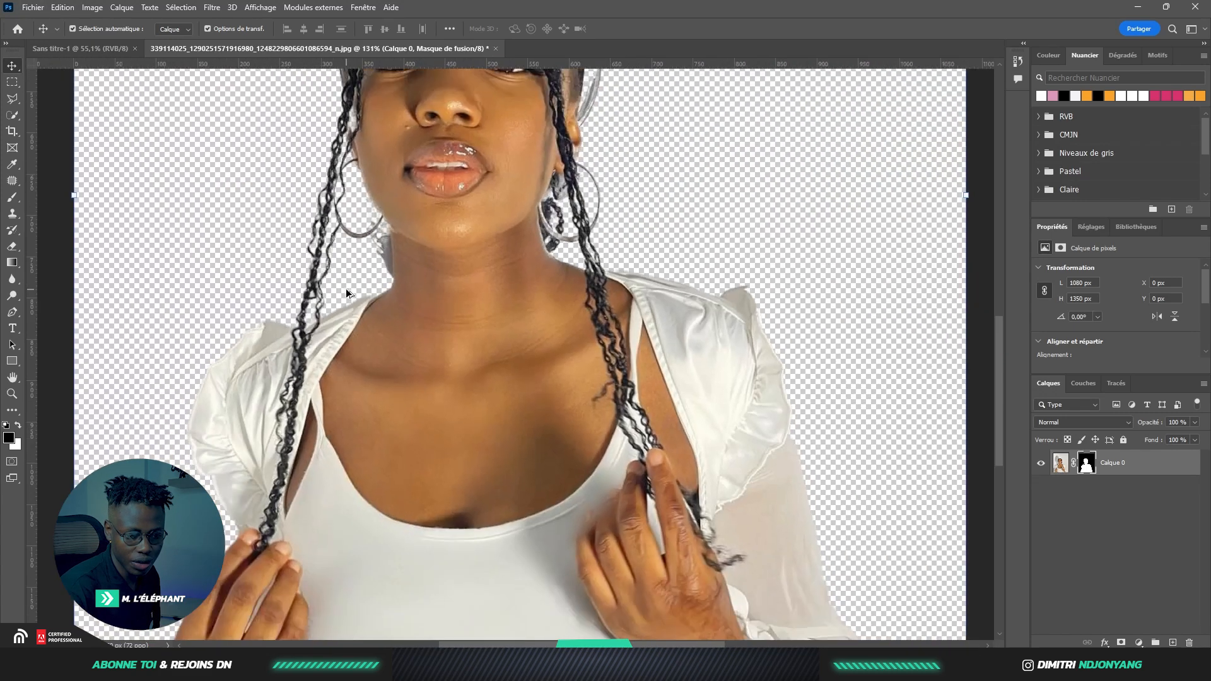
scroll(409, 220, up, 3)
scroll(395, 309, up, 10)
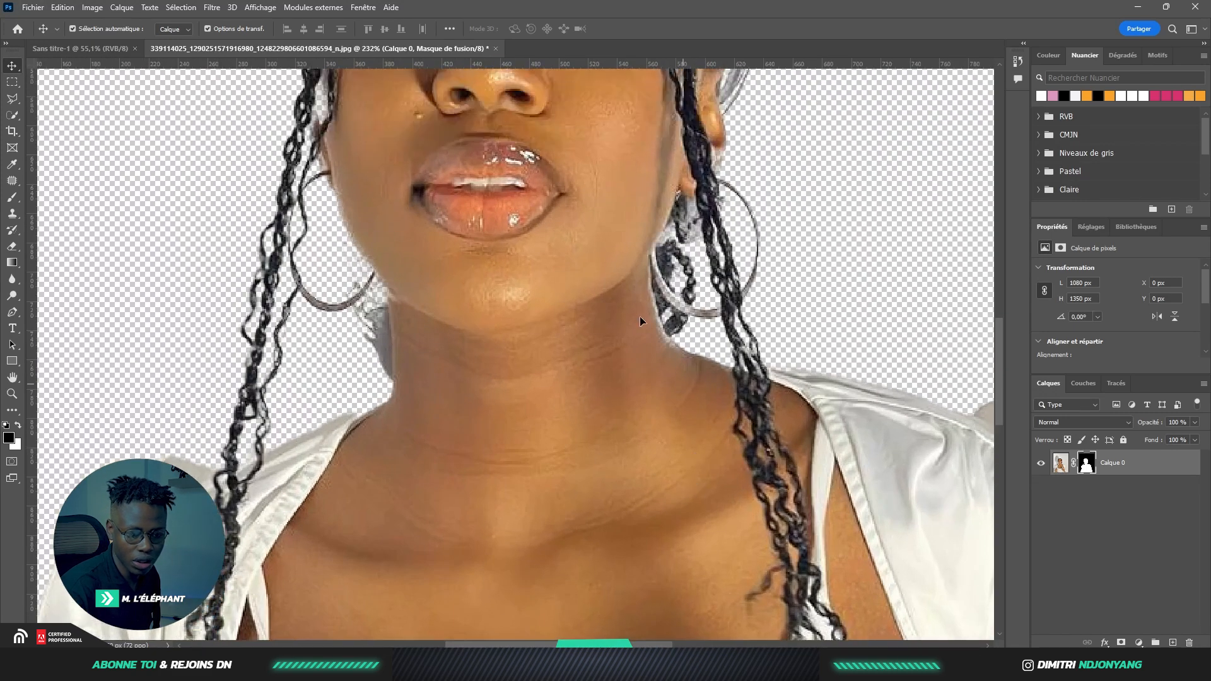
scroll(382, 165, up, 4)
scroll(607, 355, down, 6)
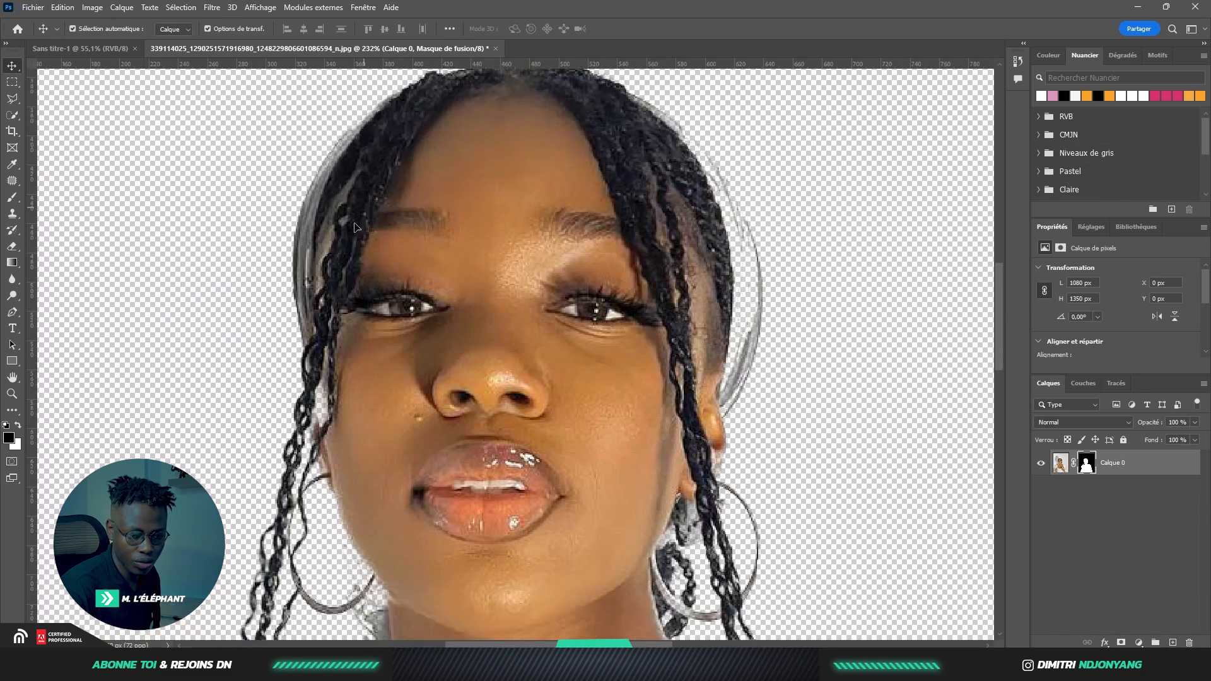
click(1062, 464)
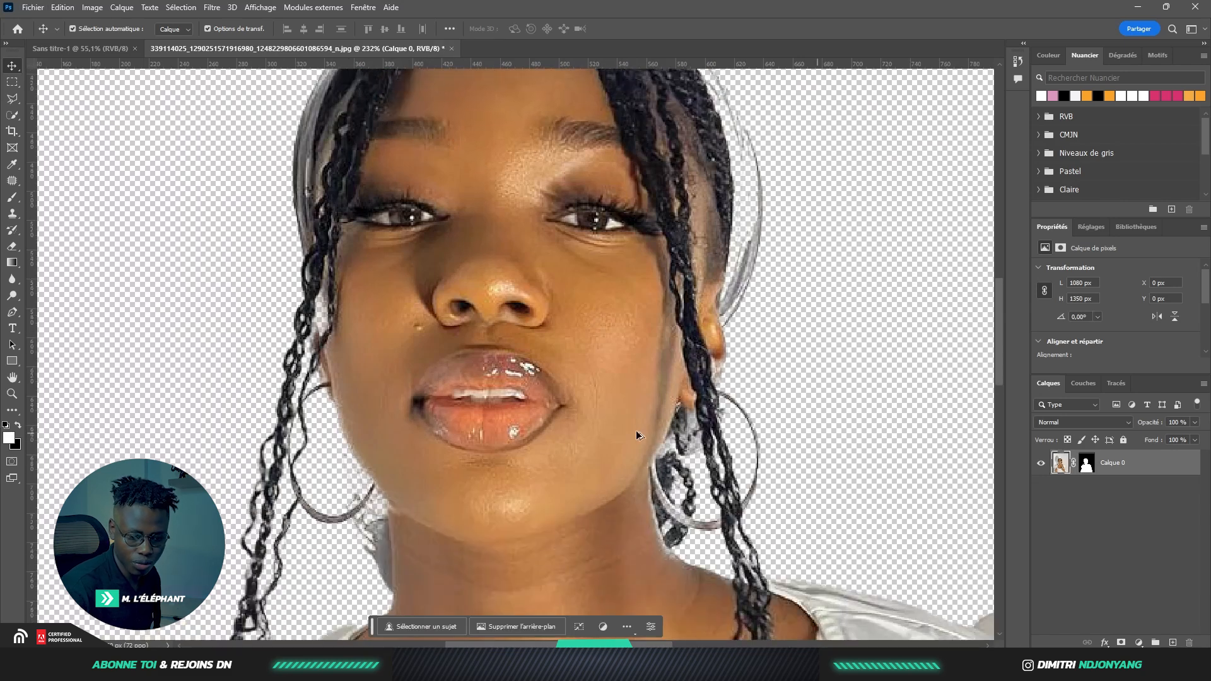
scroll(433, 552, up, 3)
scroll(379, 467, down, 2)
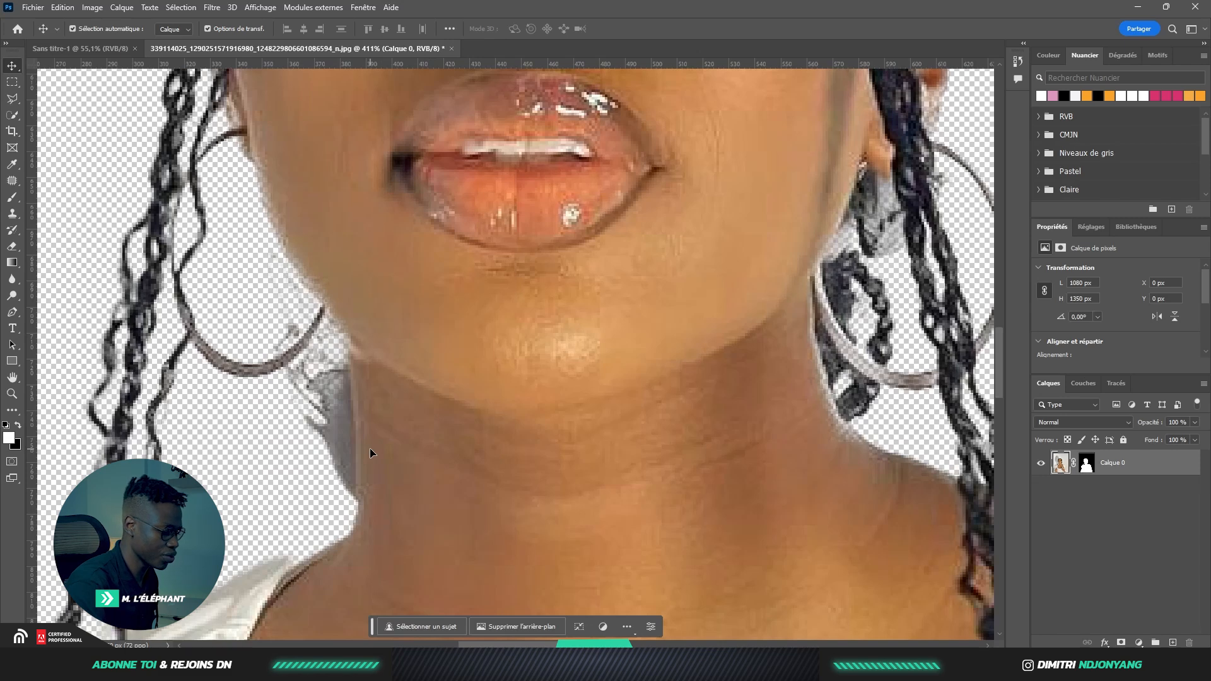
Paint black on the layer mask with the Brush to hide the grey shadow beside the neck
key(b)
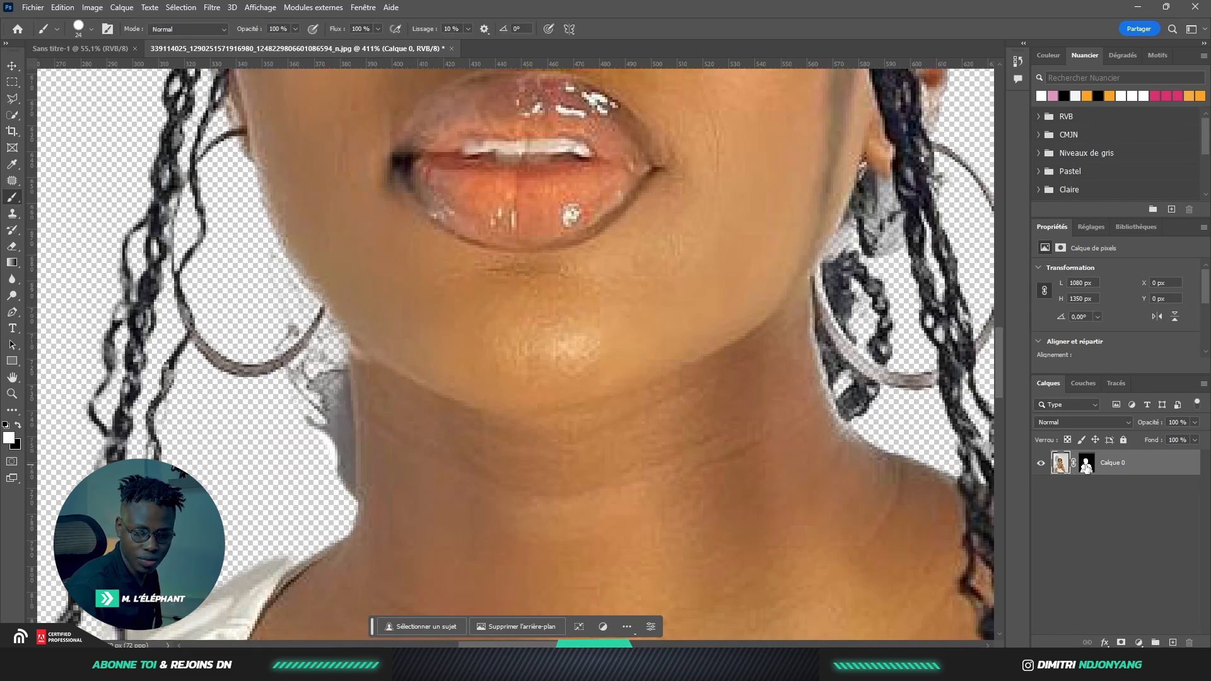
click(1087, 464)
key(x)
mouse_move(311, 481)
mouse_down()
mouse_move(319, 410)
mouse_move(297, 404)
mouse_move(269, 444)
mouse_up()
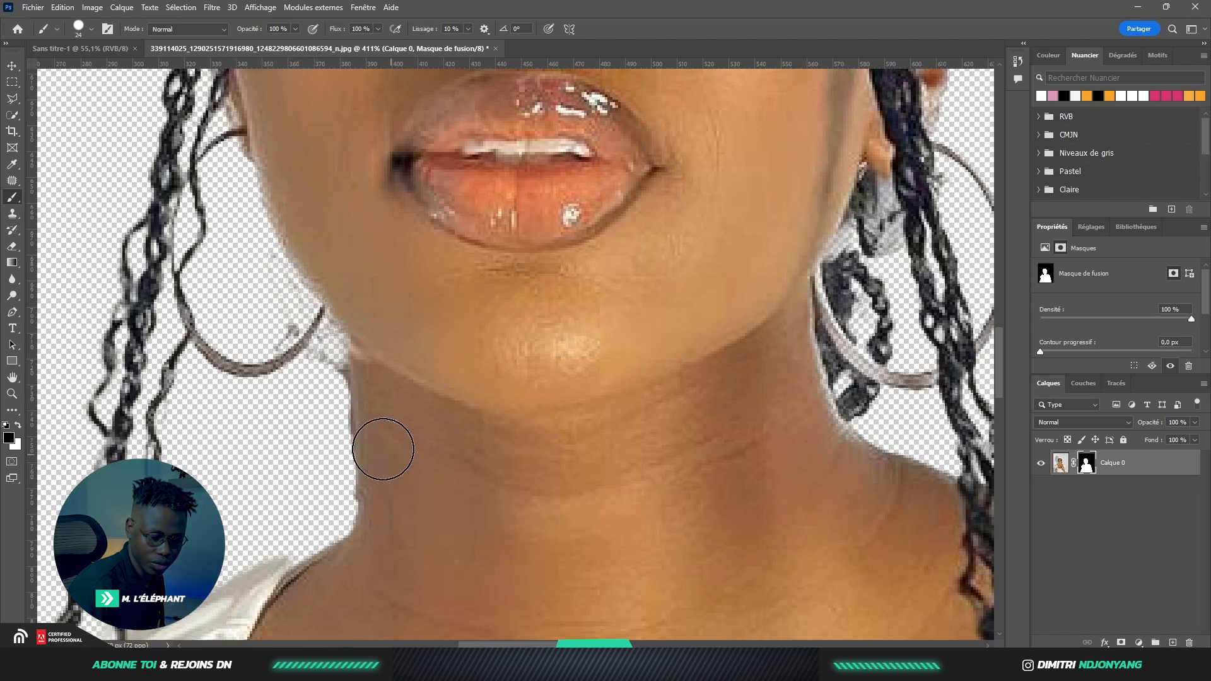
Set the brush size to 13 px and mask out the remaining specks around the hoop earring, jaw and neck
right_click(353, 444)
click(426, 451)
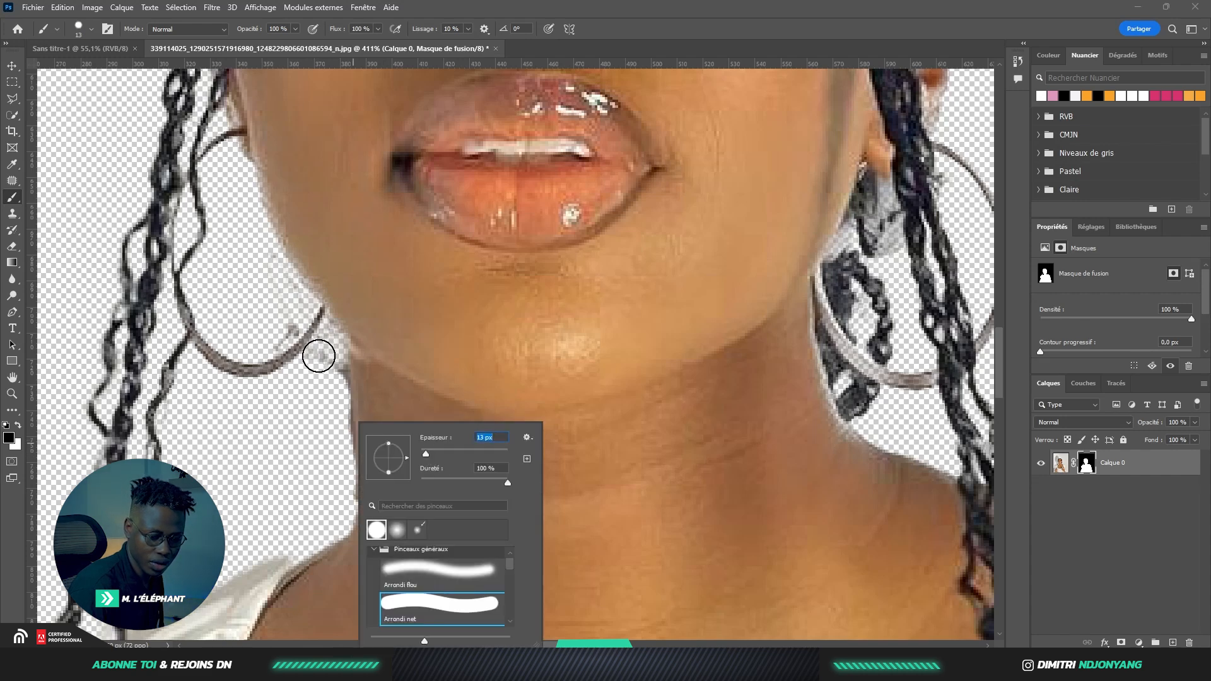
drag(319, 354, 303, 402)
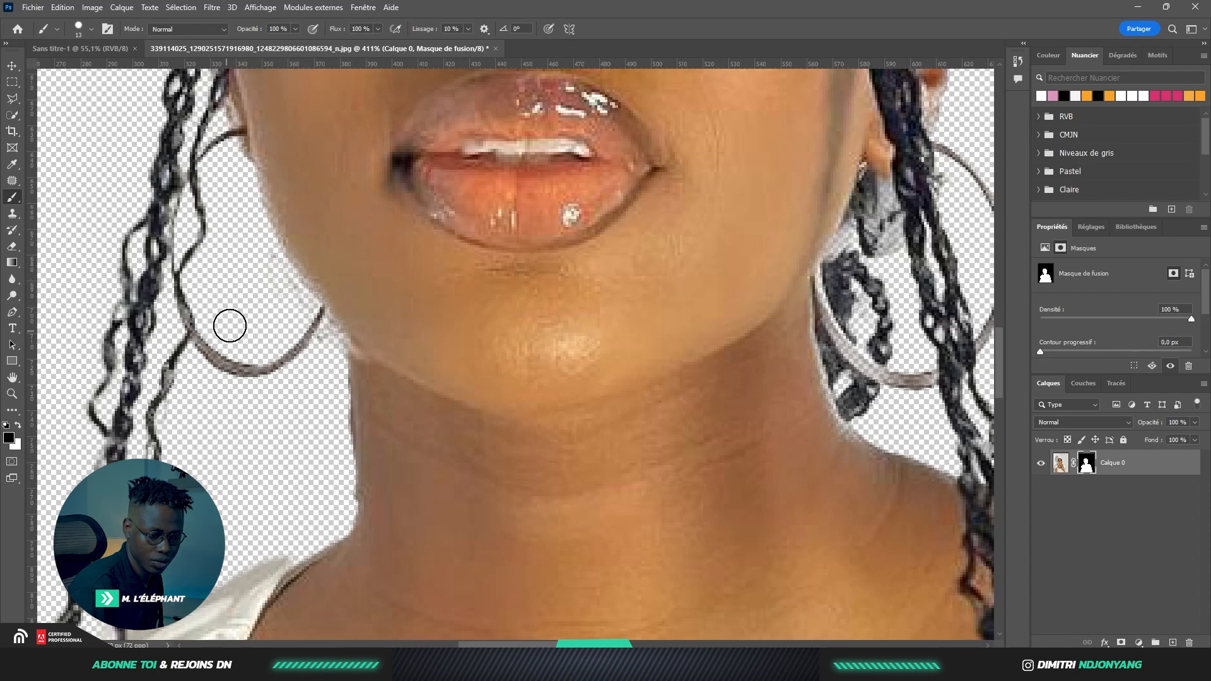
drag(253, 232, 152, 524)
drag(278, 325, 340, 625)
drag(465, 347, 153, 167)
drag(660, 600, 404, 252)
drag(467, 473, 533, 495)
scroll(534, 496, down, 10)
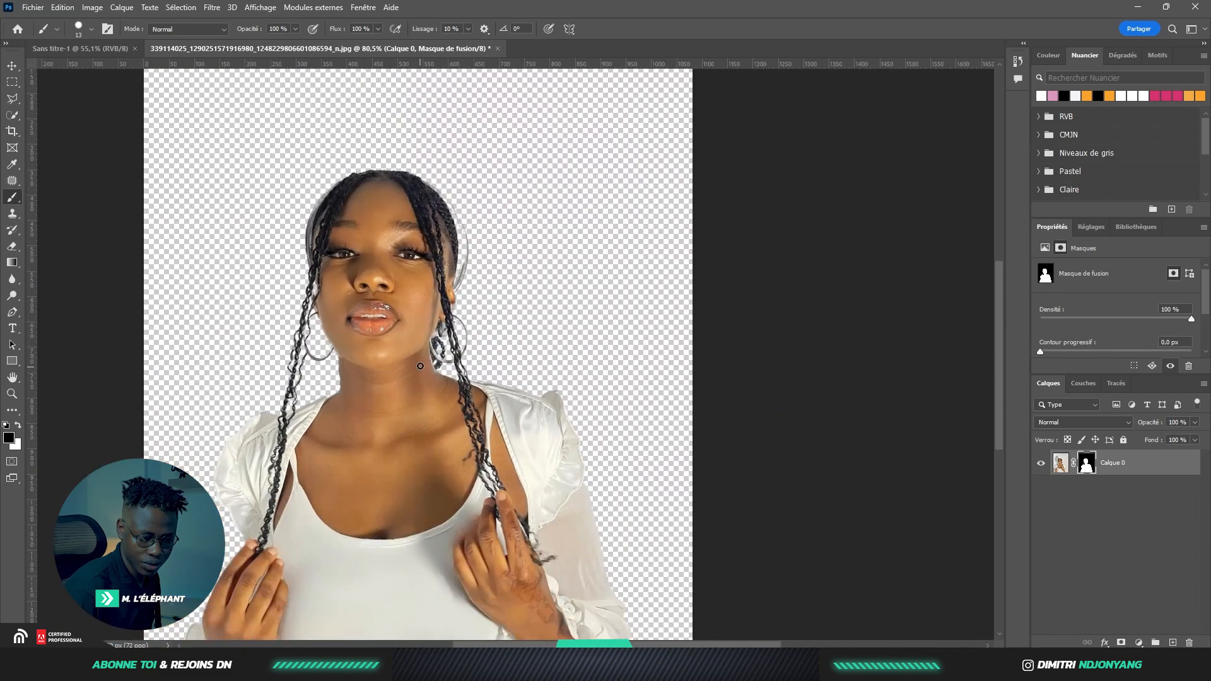
Convert the masked front-facing portrait layer to a smart object
scroll(405, 375, down, 2)
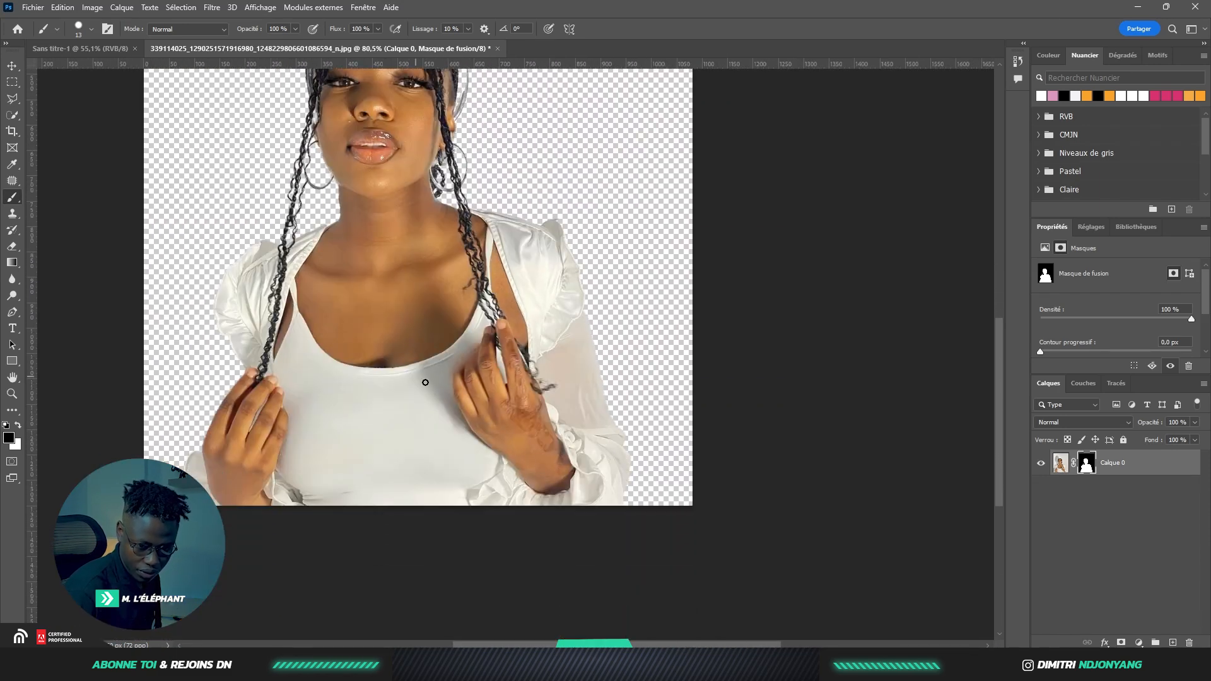
right_click(1163, 468)
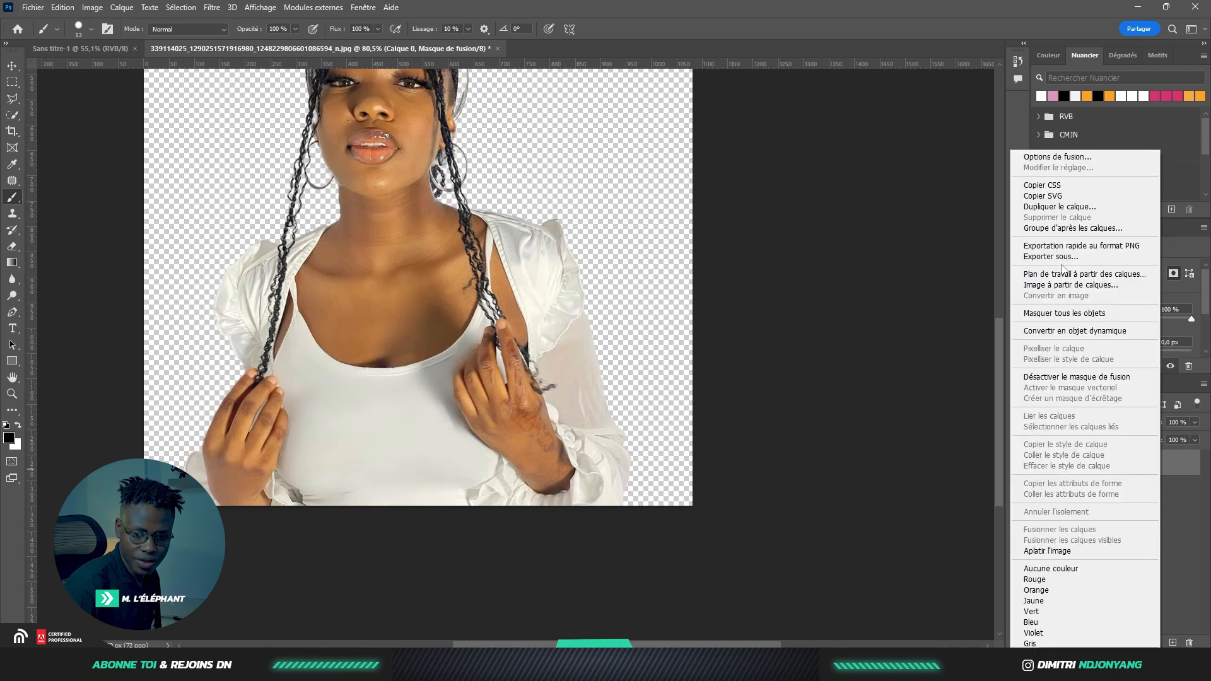
click(1059, 333)
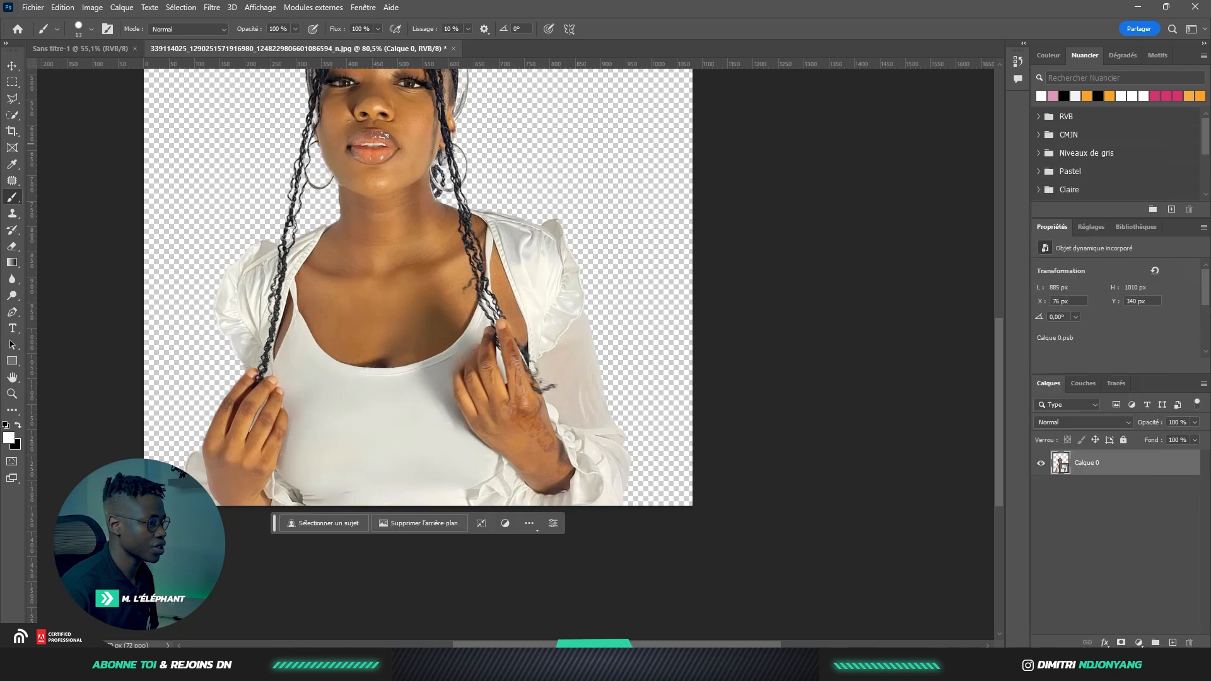
key(ctrl+shift+a)
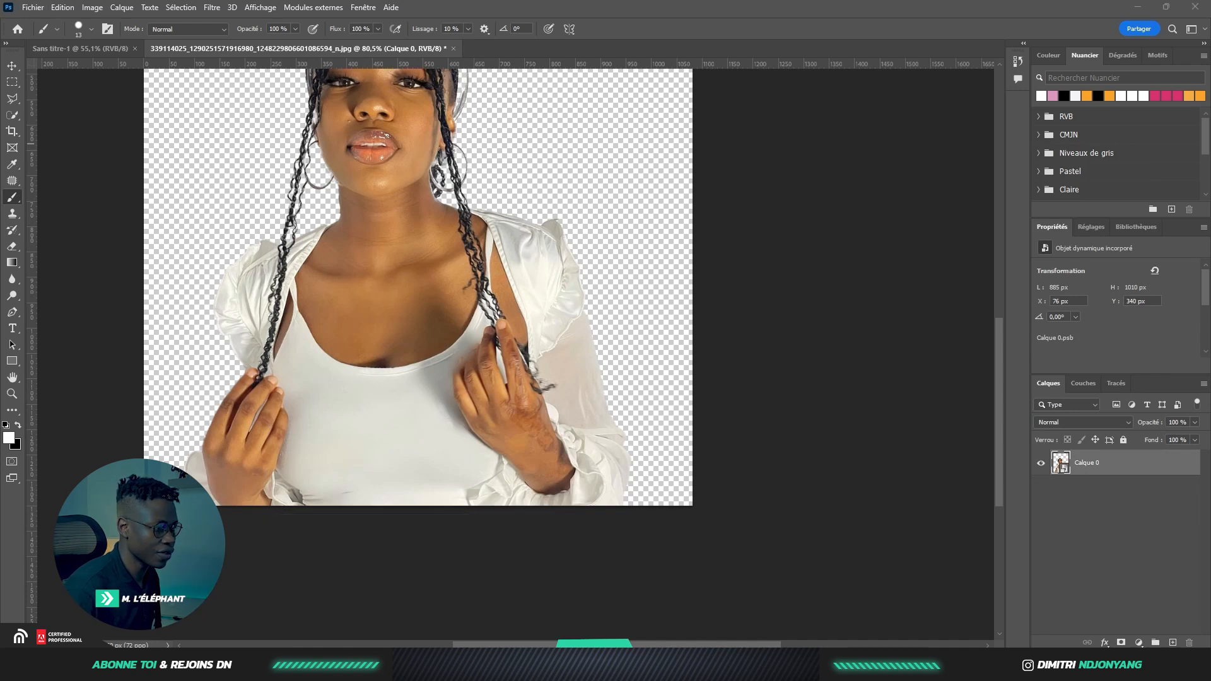
Open the portrait of the woman glancing sideways as a separate document and remove its background
drag(422, 89, 569, 44)
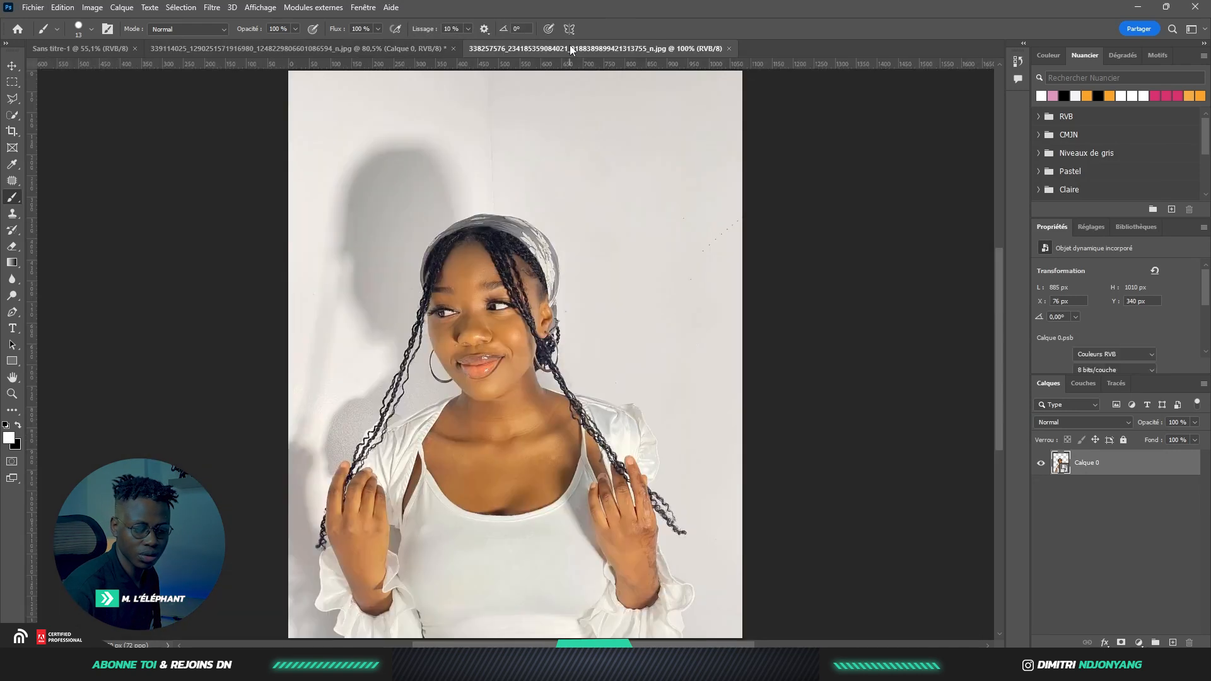
scroll(536, 75, down, 3)
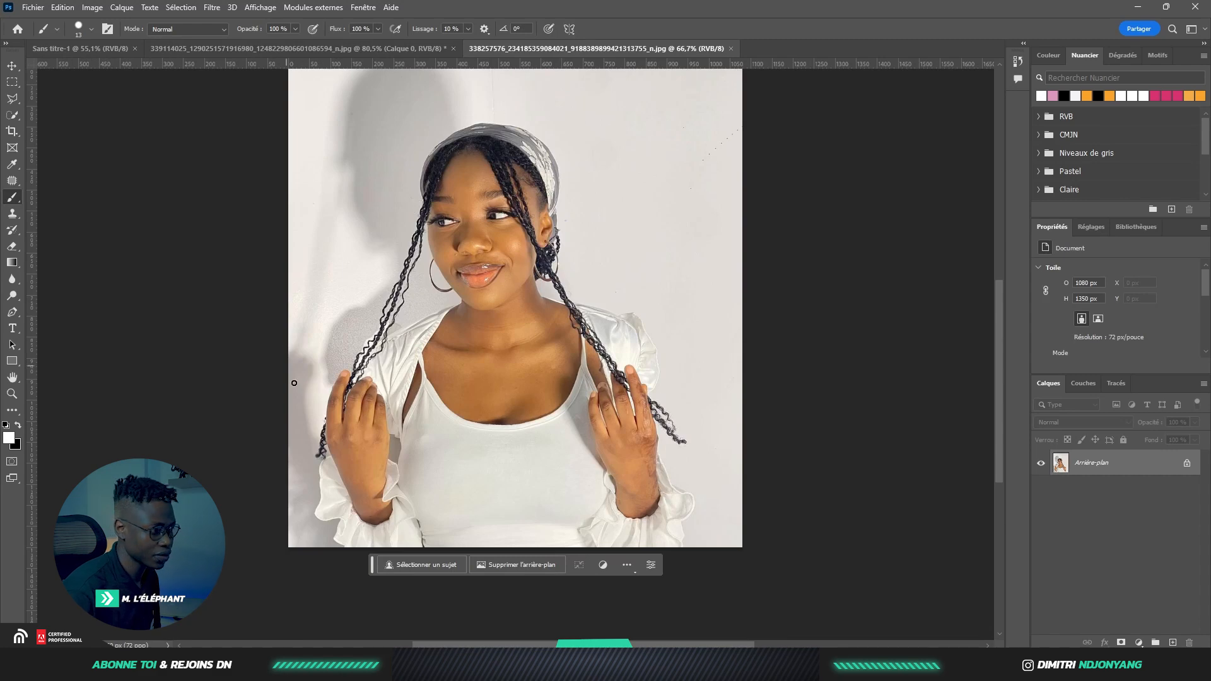
scroll(344, 412, up, 2)
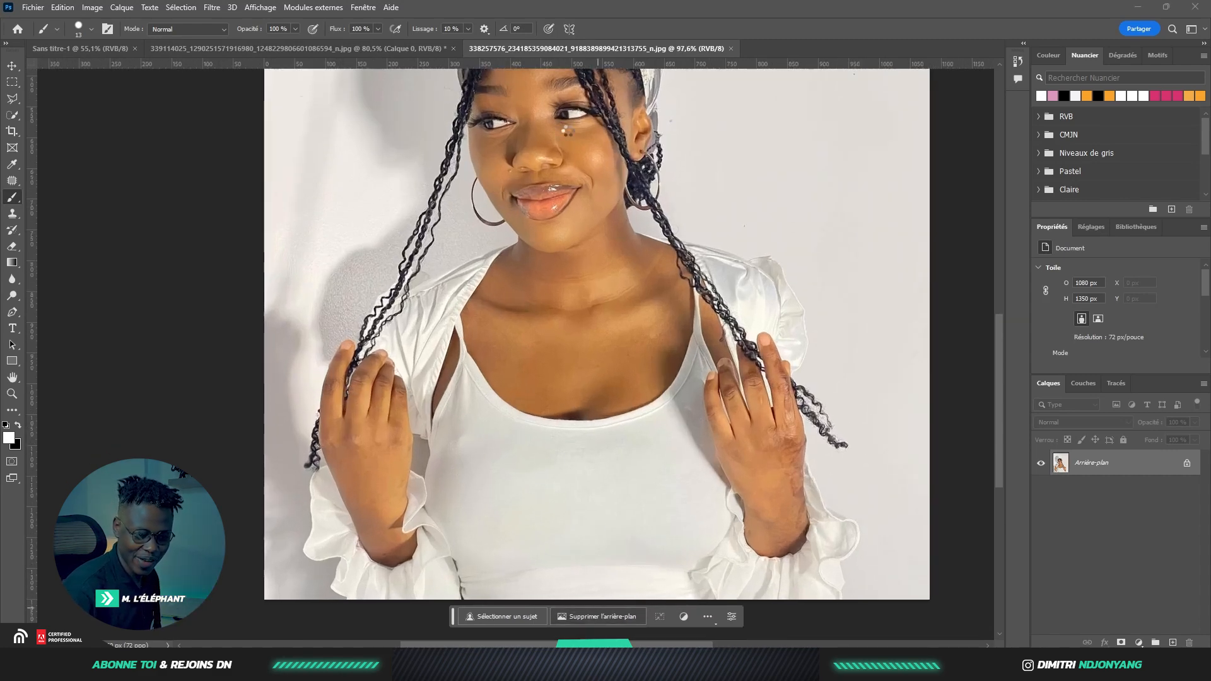
scroll(411, 145, down, 5)
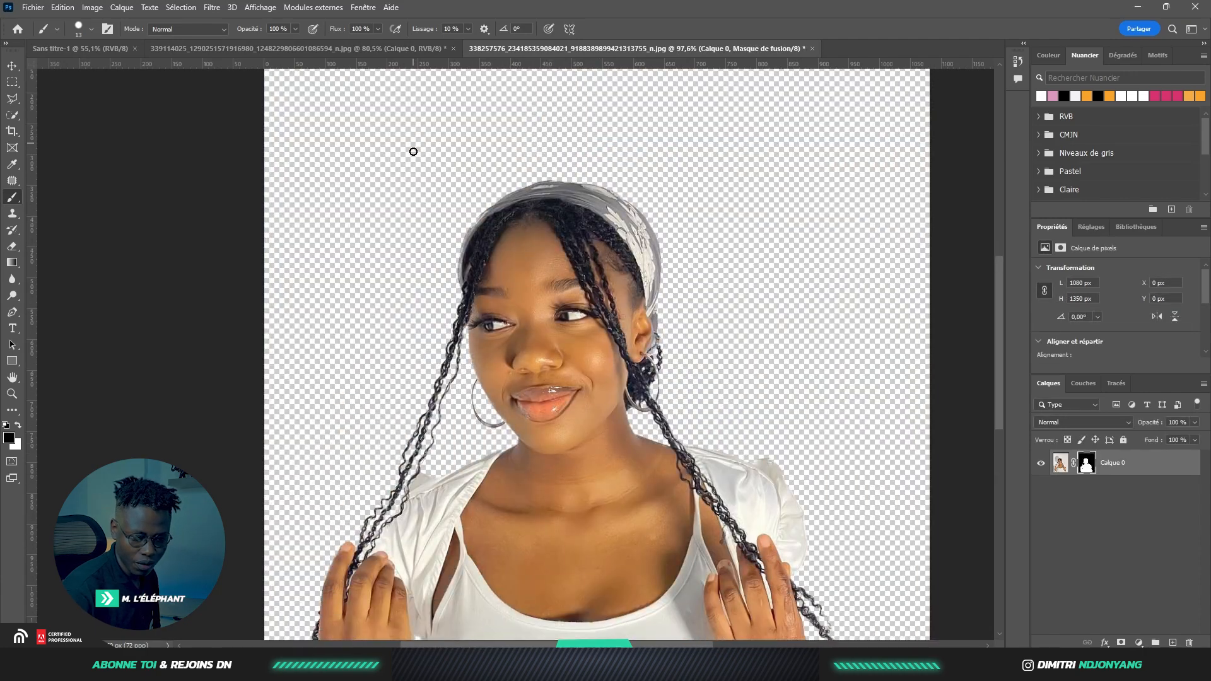
Set the brush size to 8 px and mask out the leftover background above the shoulder beside the braids
scroll(447, 444, up, 2)
scroll(451, 440, up, 8)
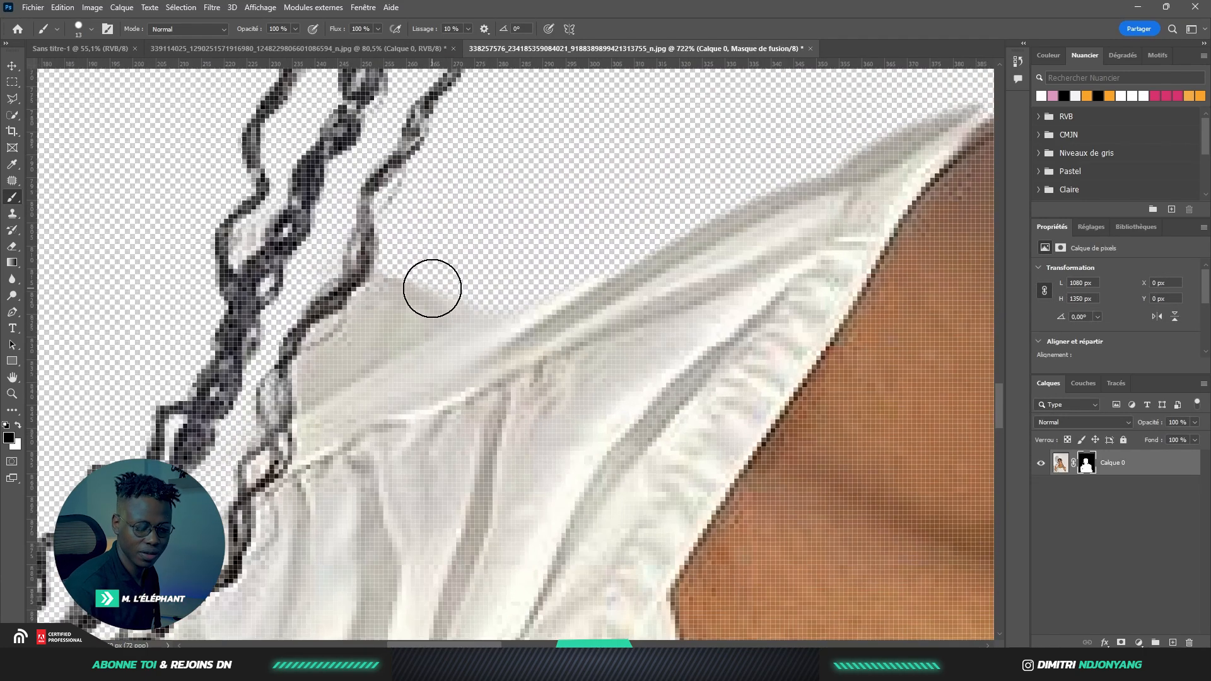
right_click(527, 276)
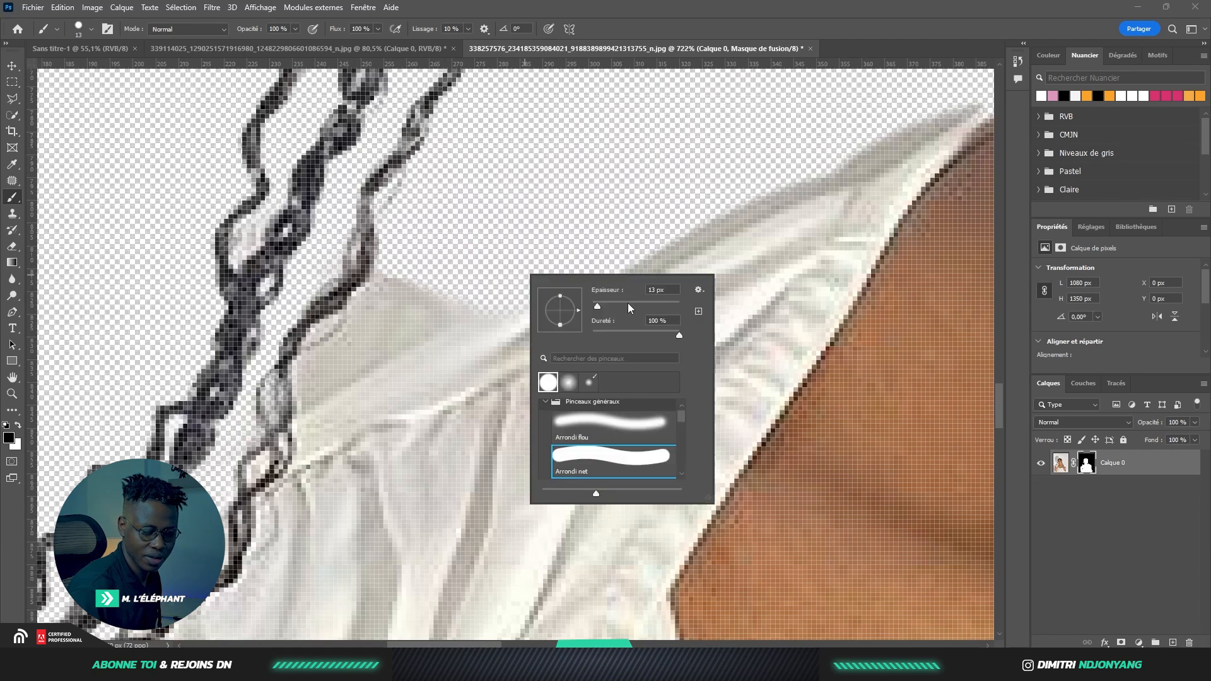
mouse_move(397, 265)
mouse_down()
mouse_move(471, 287)
mouse_move(387, 330)
mouse_move(372, 322)
mouse_move(377, 308)
mouse_move(326, 373)
mouse_move(450, 314)
mouse_up()
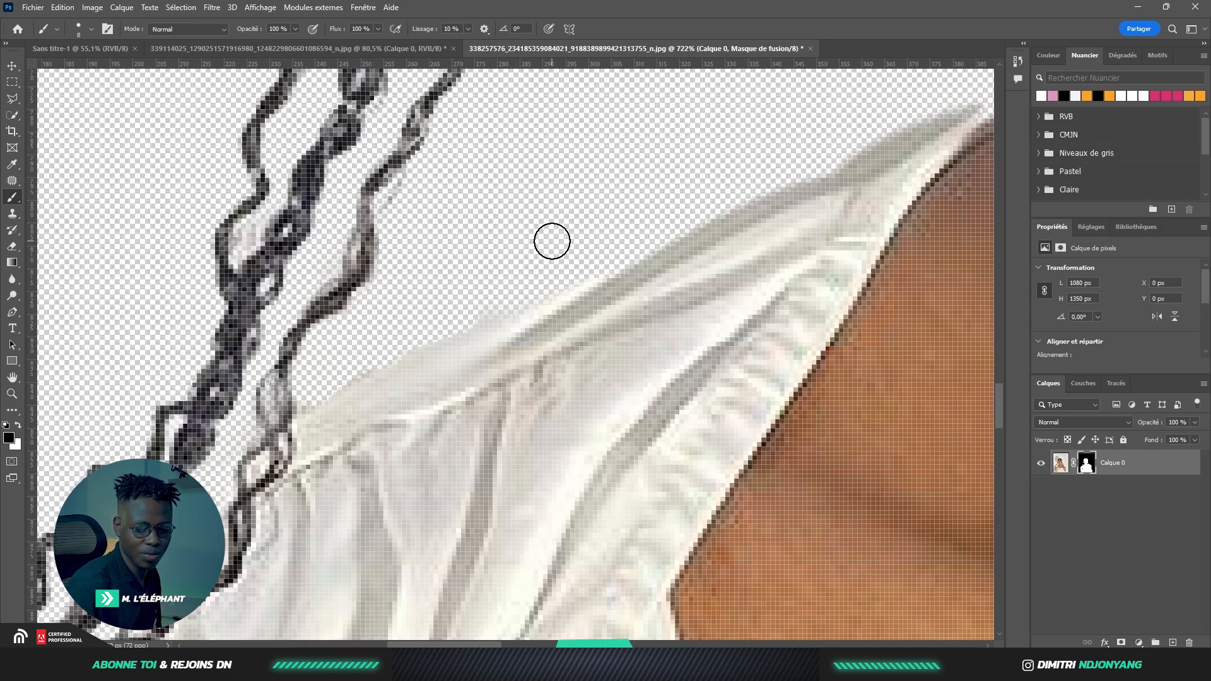
scroll(483, 105, down, 10)
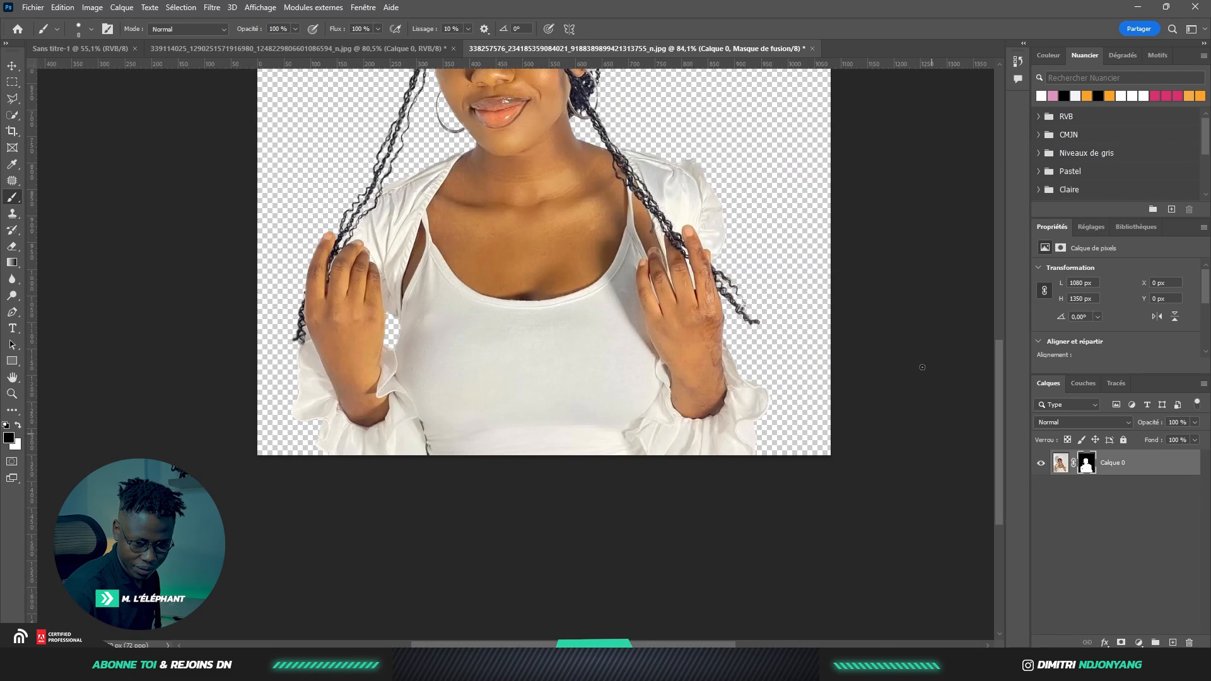
Check the other shoulder and headscarf edges, and convert the masked sideways-glancing portrait layer to a smart object
scroll(640, 387, up, 8)
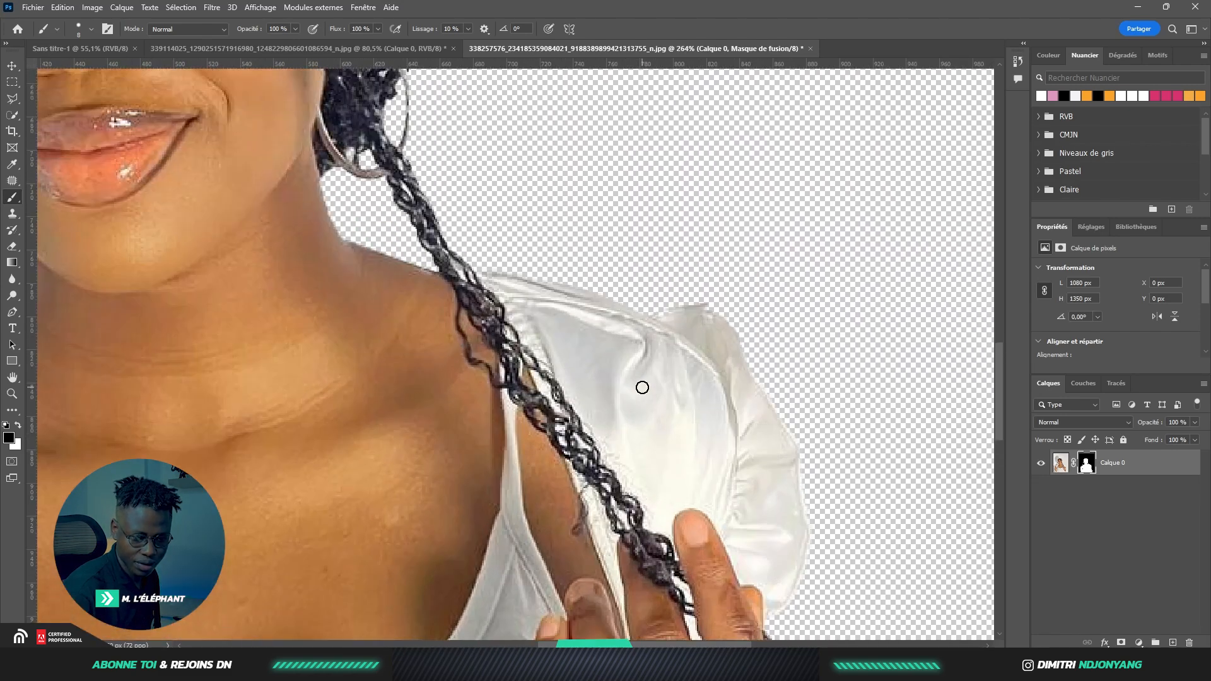
scroll(631, 388, down, 5)
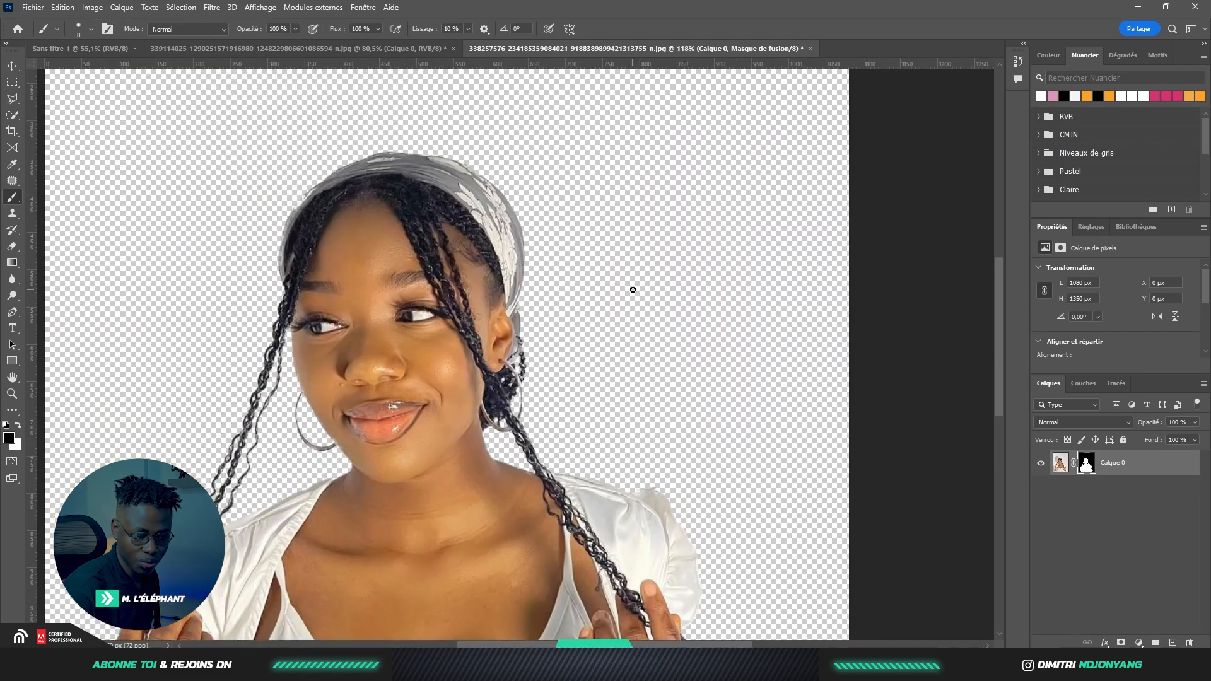
right_click(1161, 463)
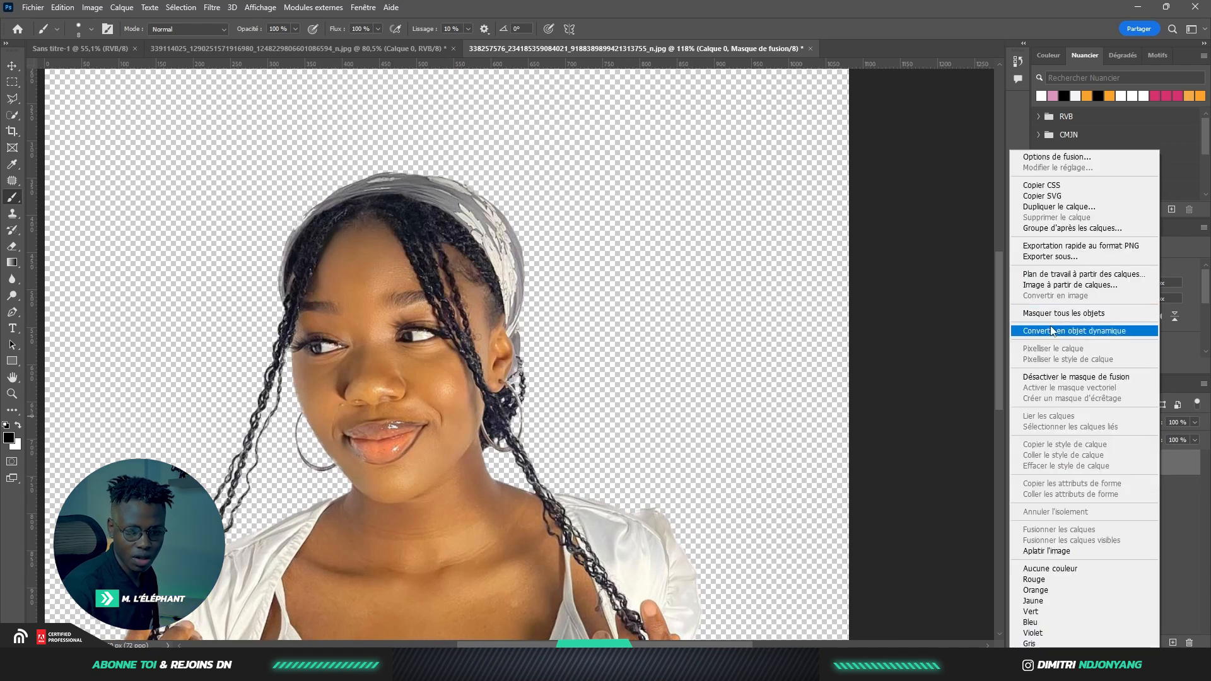
click(1052, 337)
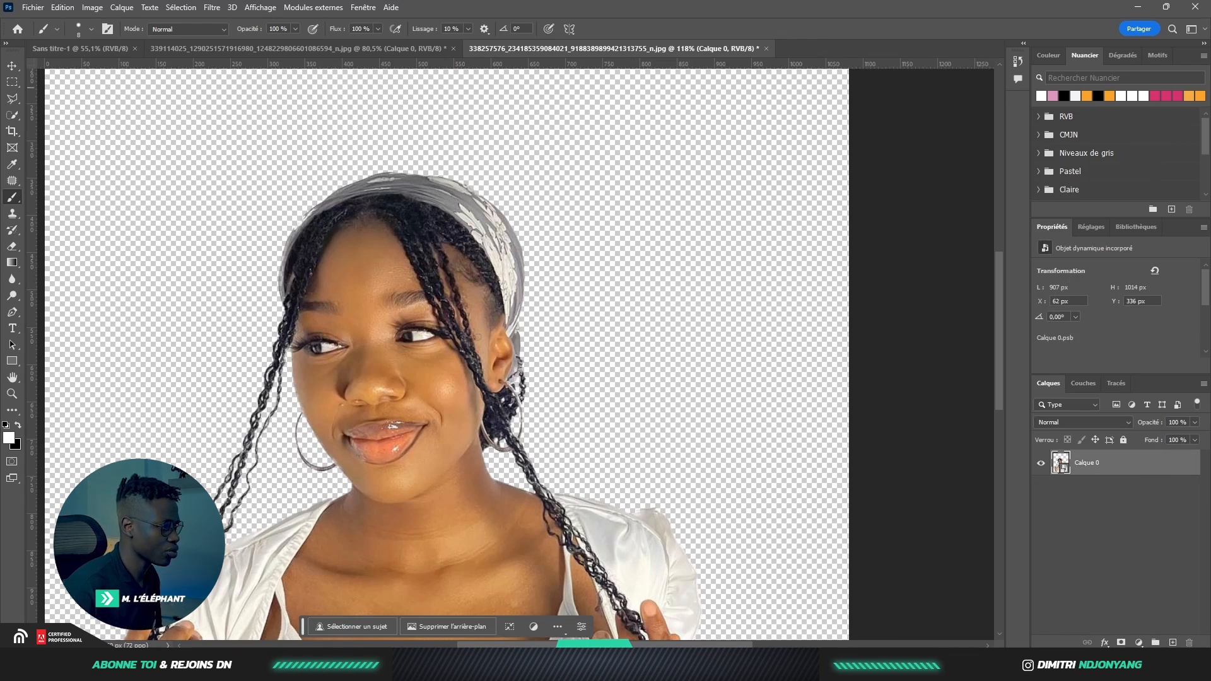
Open the garden photo of the woman seated in a floral dress as a separate document
drag(842, 0, 843, 5)
drag(861, 52, 862, 50)
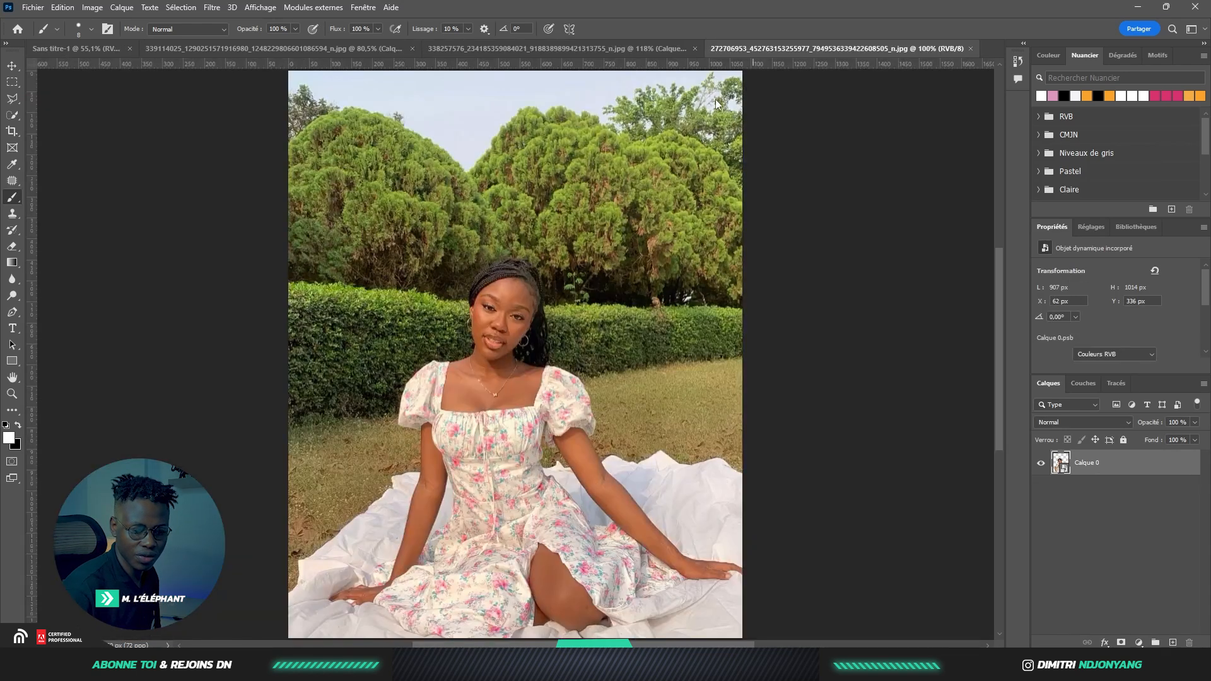
scroll(614, 296, down, 2)
scroll(594, 426, up, 3)
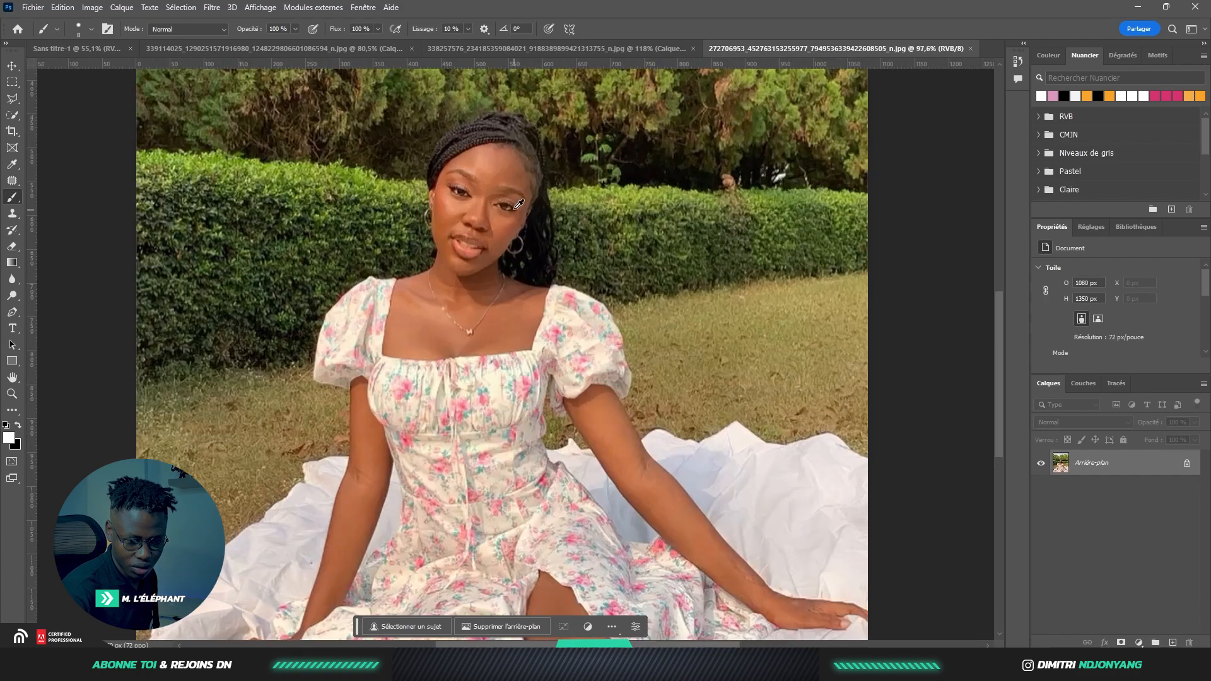
Set the Pen tool to Path mode (Tracé) in the photo of the seated woman
scroll(491, 210, down, 2)
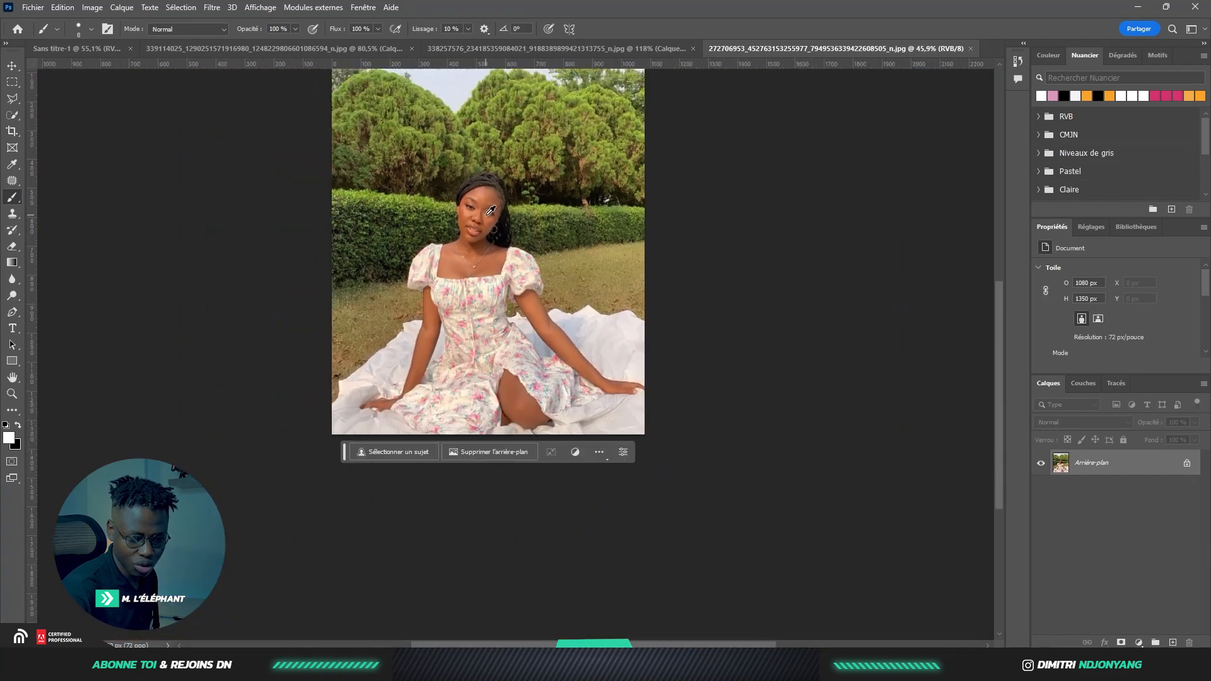
scroll(509, 156, up, 4)
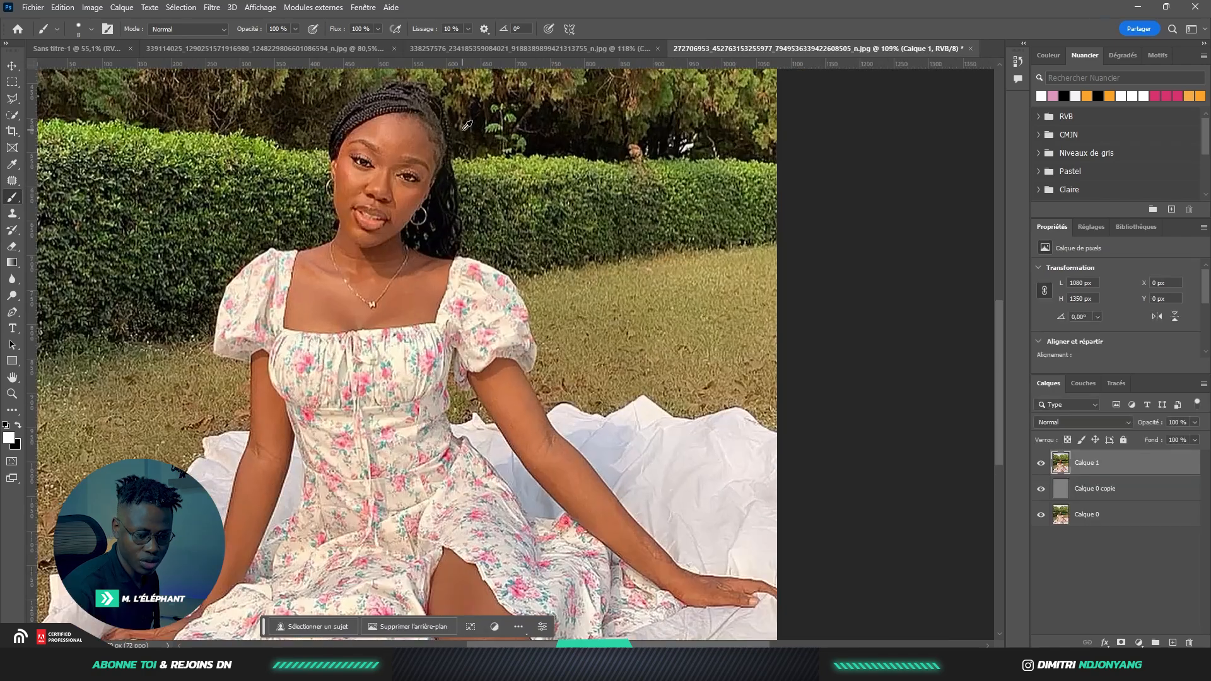
scroll(882, 444, up, 1)
scroll(883, 444, down, 2)
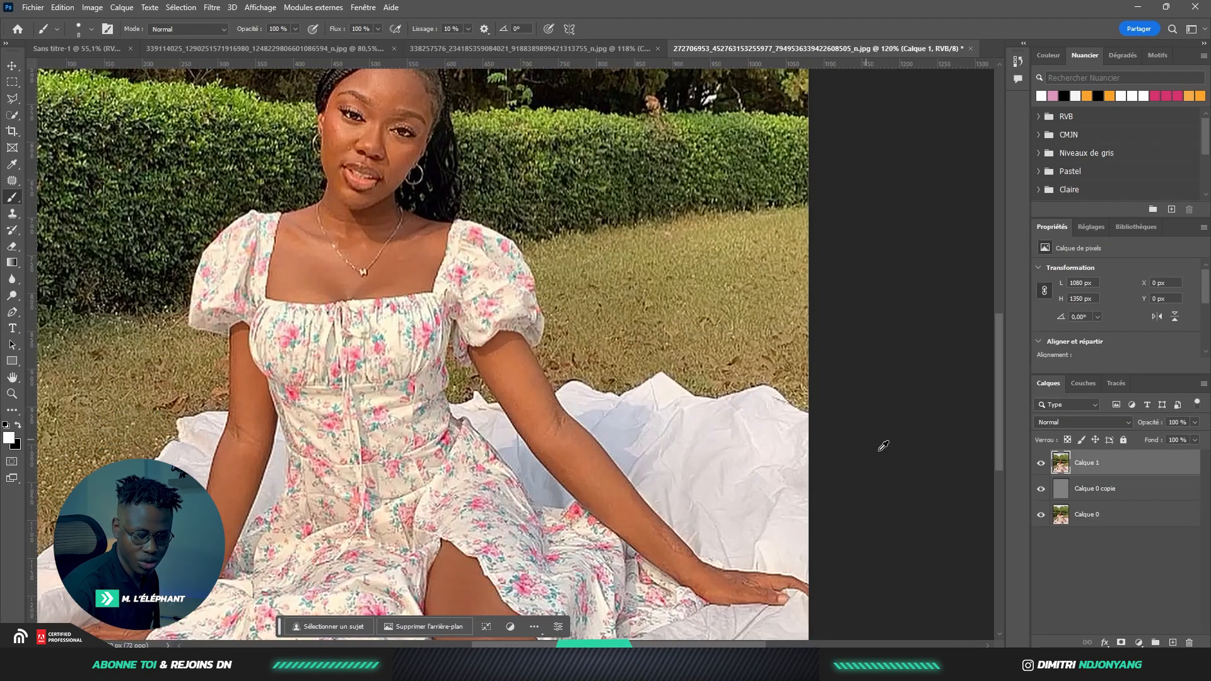
scroll(725, 395, up, 6)
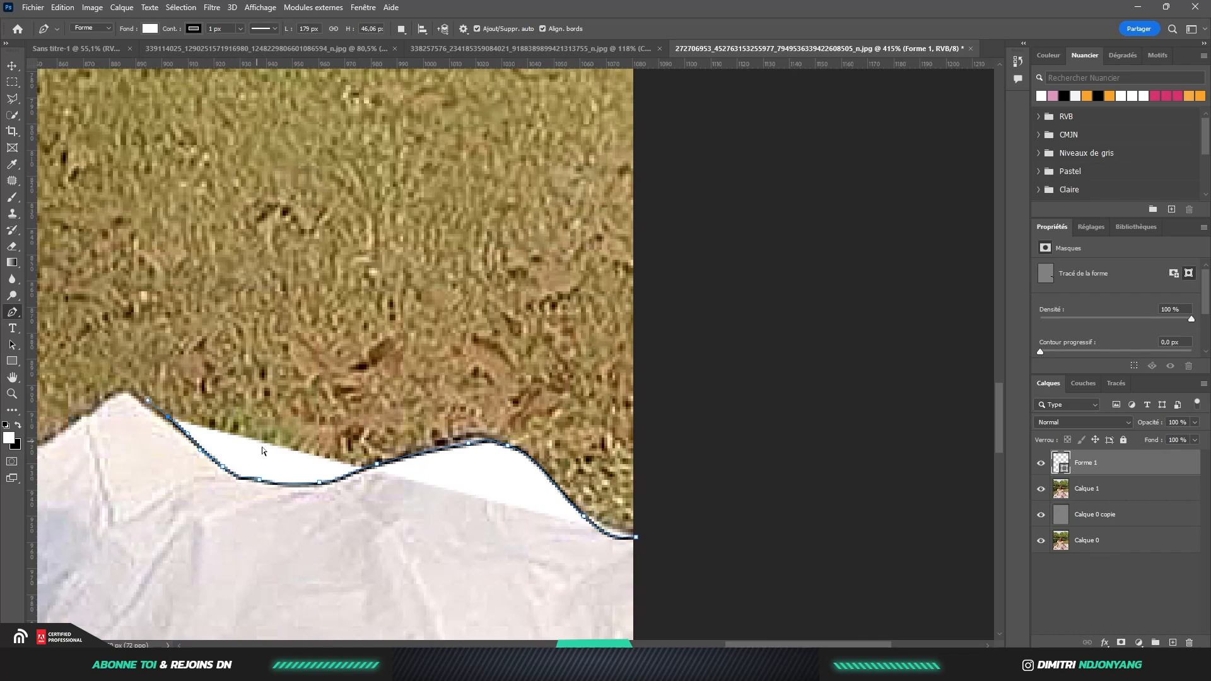
click(88, 28)
click(85, 49)
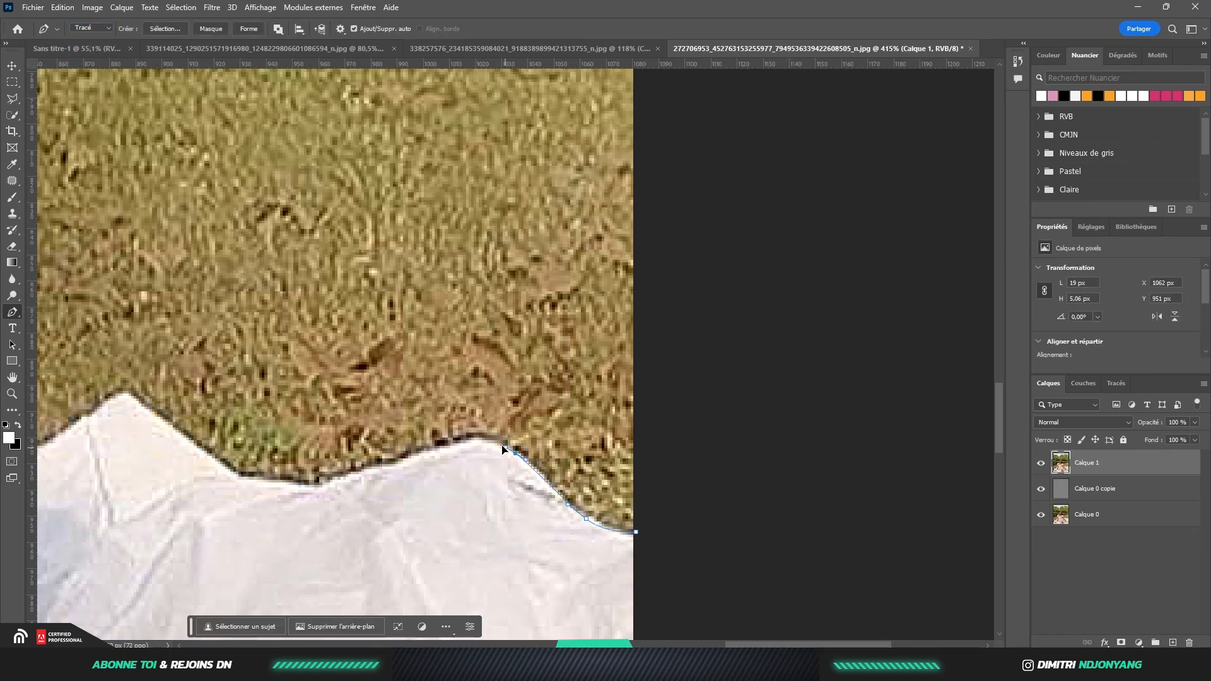
Trace the upper edge of the white sheet with the Pen tool, from the photo's border to the woman's arm
drag(89, 432, 458, 338)
click(350, 378)
click(246, 344)
drag(136, 362, 363, 514)
click(313, 288)
drag(303, 253, 479, 571)
click(416, 372)
Continue the path along the puffed sleeve and shoulder and up the hanging braids to the temple
drag(367, 312, 347, 302)
click(288, 272)
click(233, 246)
click(201, 246)
click(180, 246)
drag(196, 215, 201, 197)
drag(201, 182, 404, 439)
click(384, 211)
click(379, 182)
drag(368, 125, 371, 107)
drag(372, 101, 496, 365)
drag(497, 330, 493, 307)
drag(481, 259, 477, 255)
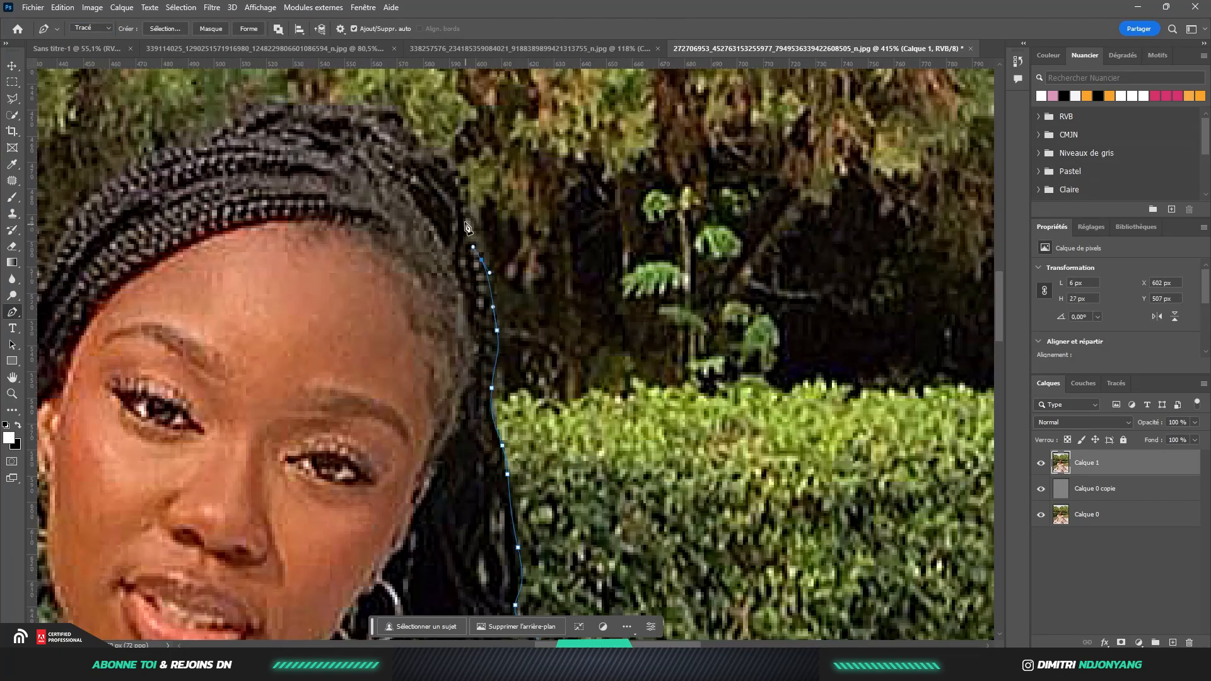
Continue the path over the top of the braided hair and down the other side of the head
drag(178, 150, 157, 155)
click(110, 178)
click(89, 199)
drag(76, 217, 248, 115)
click(212, 197)
drag(203, 267, 205, 287)
drag(211, 309, 211, 312)
Continue the path past the earring, down the neck and across the shoulder onto the second puffed sleeve
click(222, 448)
click(232, 500)
drag(241, 547, 346, 263)
drag(197, 363, 178, 362)
click(140, 363)
drag(100, 357, 406, 341)
drag(376, 346, 359, 358)
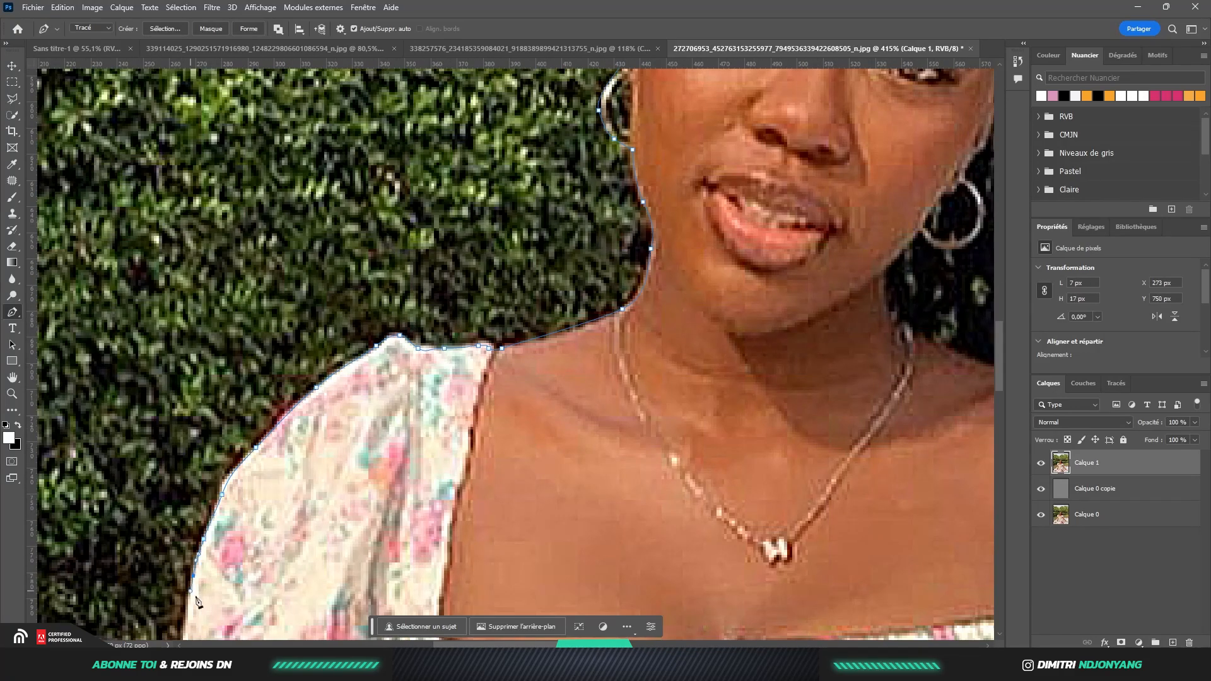
Continue the path around the second sleeve and its hem, and down the outer edge of the arm
drag(193, 579, 195, 139)
click(174, 293)
click(197, 304)
click(217, 311)
click(286, 320)
click(320, 324)
drag(318, 470, 314, 516)
drag(314, 516, 442, 336)
Continue the path along the sheet's edge beside the second arm as far as the photo's border
drag(165, 581, 312, 330)
click(220, 418)
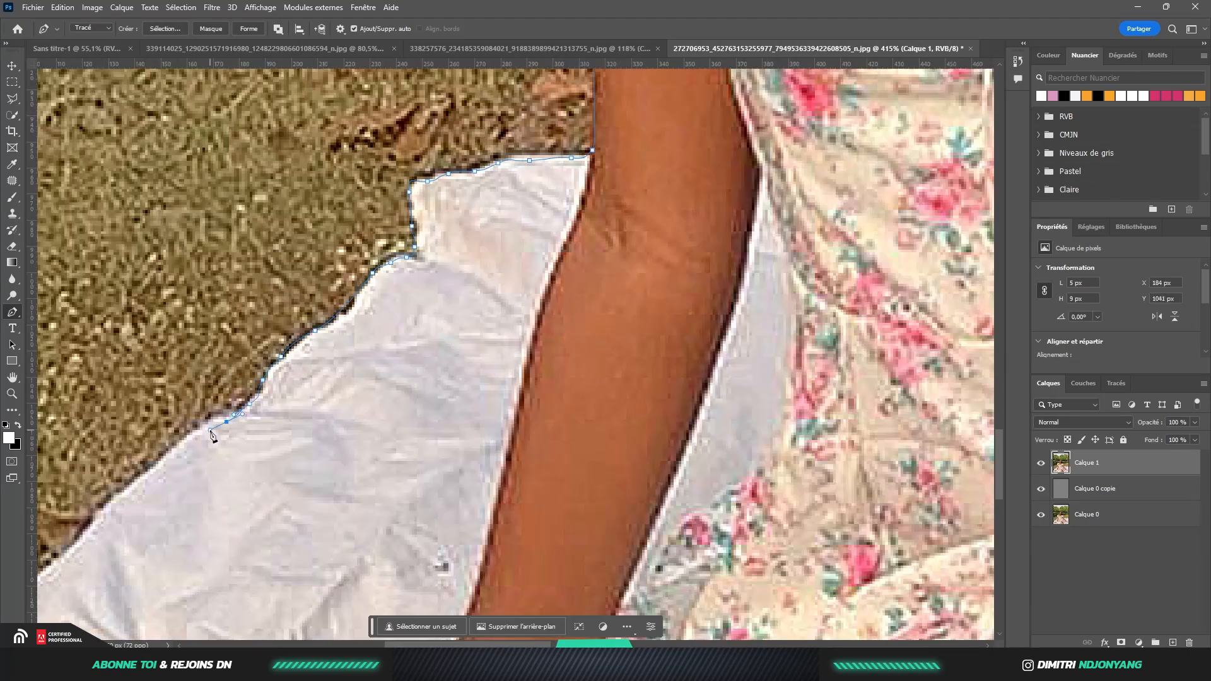
drag(152, 465, 446, 311)
click(357, 405)
click(295, 451)
drag(178, 535, 193, 434)
drag(119, 618, 131, 420)
drag(74, 462, 66, 463)
Close the path around the garden background, delete the enclosed area from Calque 1, and hide the layers beneath
scroll(517, 370, down, 10)
click(465, 103)
click(755, 86)
click(838, 184)
click(709, 295)
key(ctrl+Return)
key(Delete)
click(1041, 488)
Trace a closed path around the leftover background in the gap between the dress and the arm
scroll(626, 310, up, 5)
click(516, 247)
drag(499, 326, 497, 343)
drag(499, 399, 503, 413)
drag(510, 464, 510, 479)
drag(486, 506, 483, 514)
drag(493, 551, 498, 562)
drag(524, 575, 542, 575)
click(517, 248)
Turn the gap's path into a selection, delete the background inside it, and deselect
key(ctrl+Return)
key(ctrl+BackSpace)
key(ctrl+z)
key(Delete)
key(ctrl+d)
Outline the small dark remnant beside the sheet's peak in the arm gap, delete it, and deselect
scroll(663, 579, up, 7)
drag(614, 466, 581, 522)
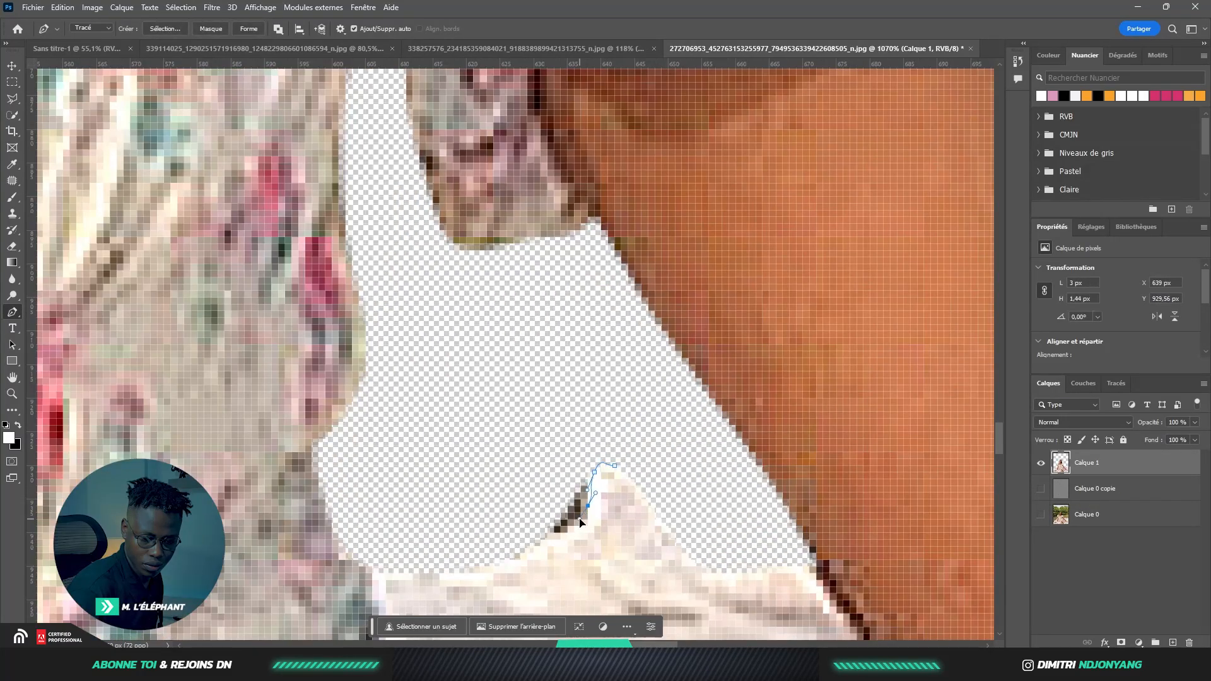
click(616, 467)
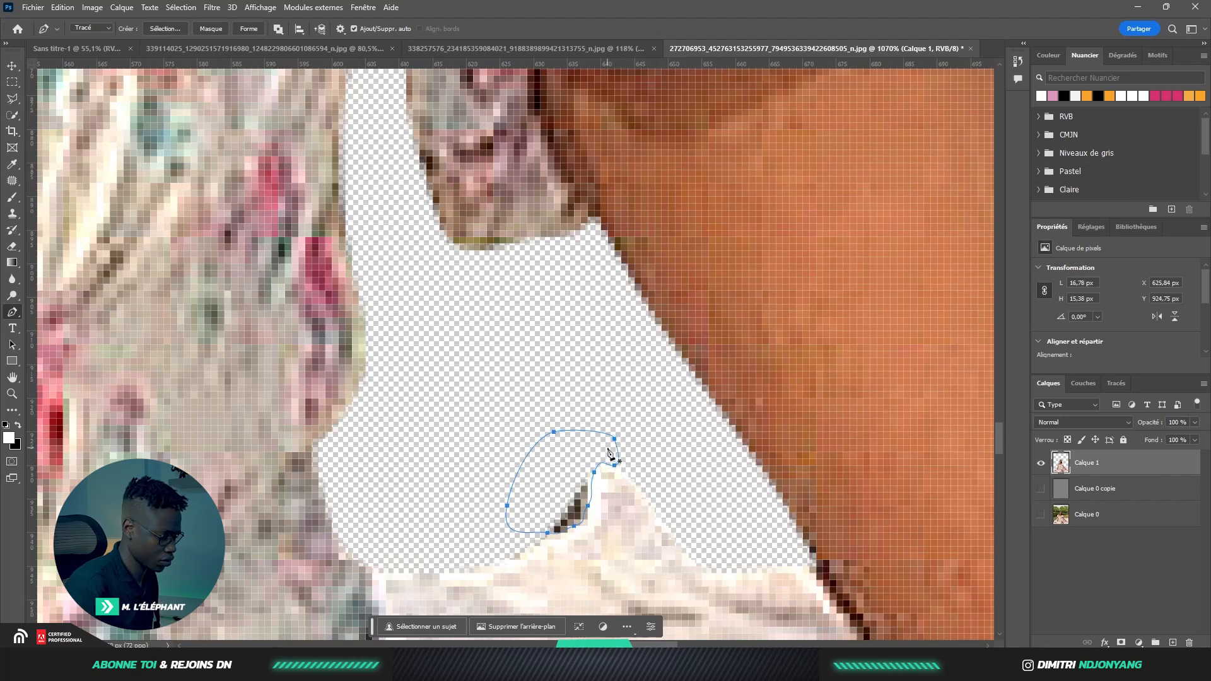
key(ctrl+Return)
key(ctrl+d)
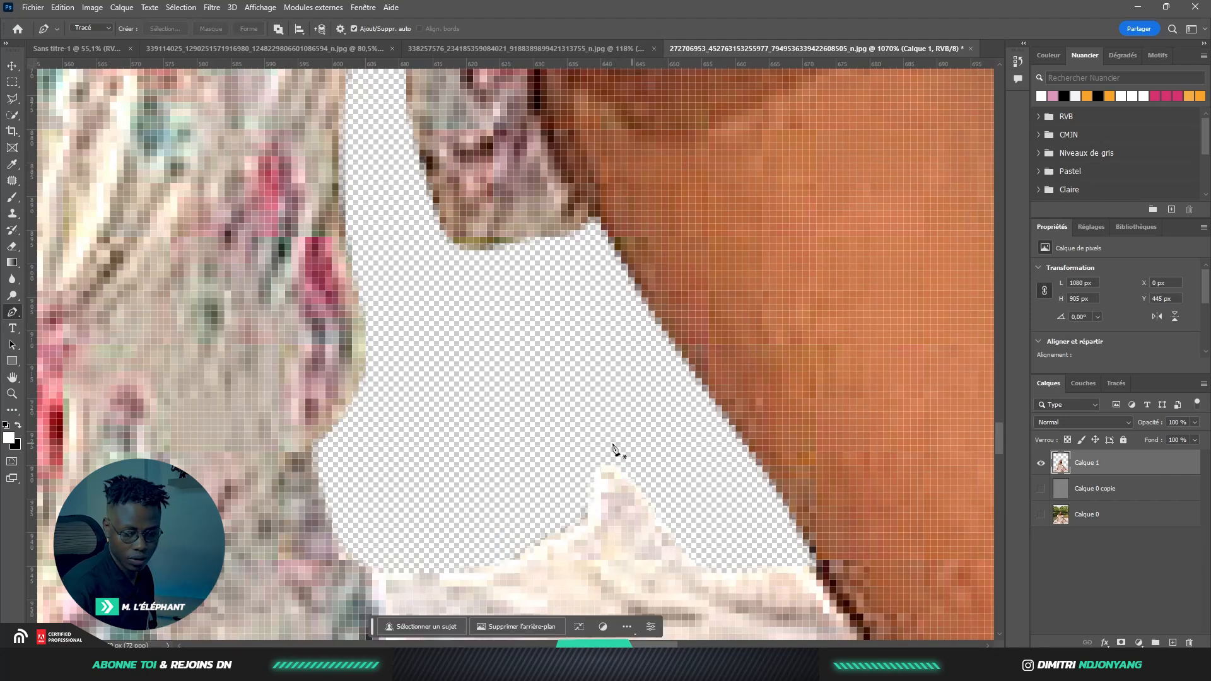
Convert the cut-out layer Calque 1 of the seated woman to a smart object
scroll(628, 455, down, 10)
scroll(640, 453, down, 2)
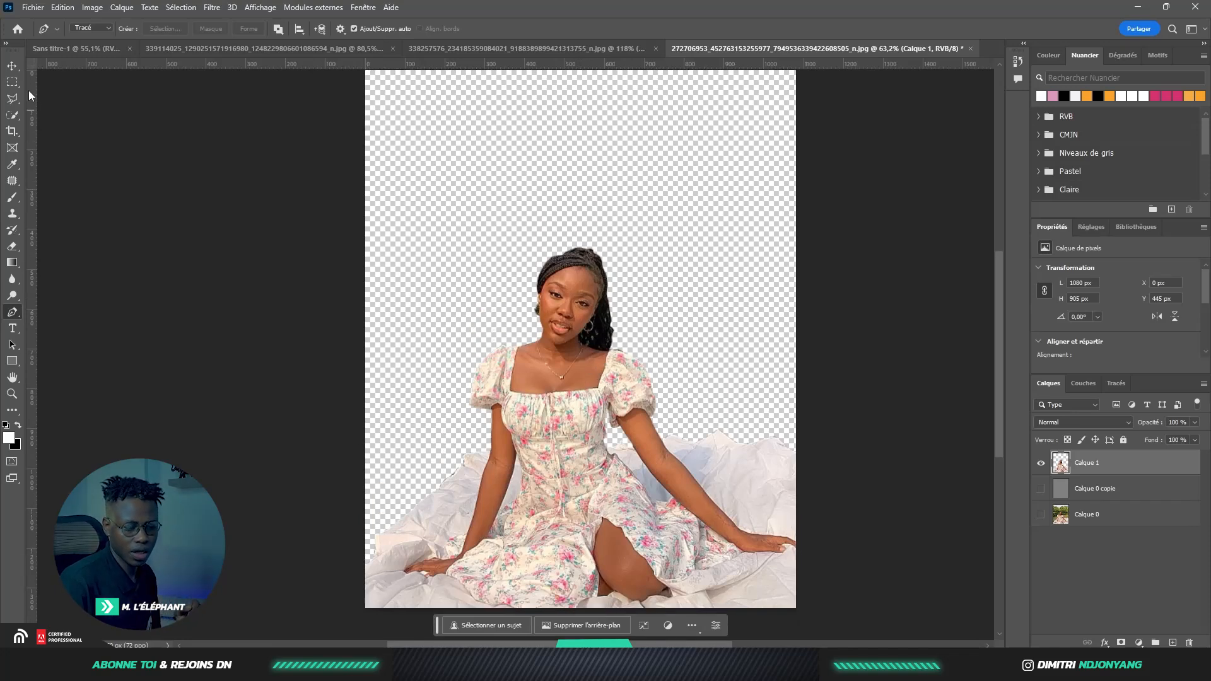
click(13, 65)
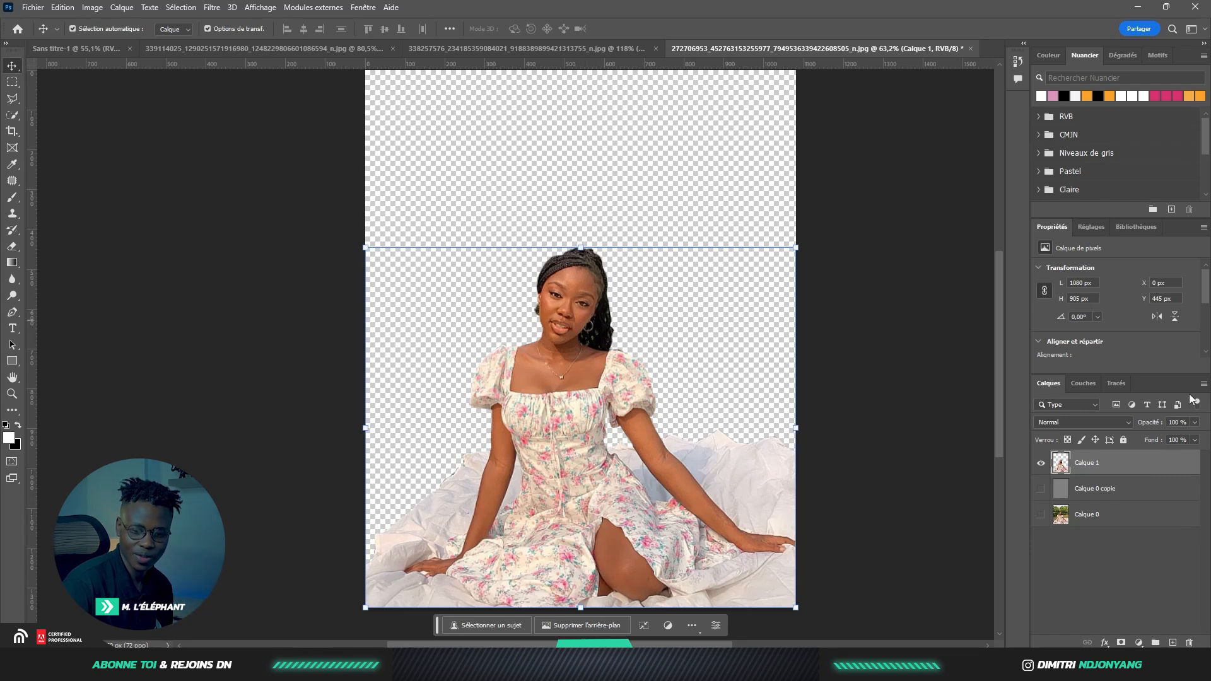
right_click(1150, 476)
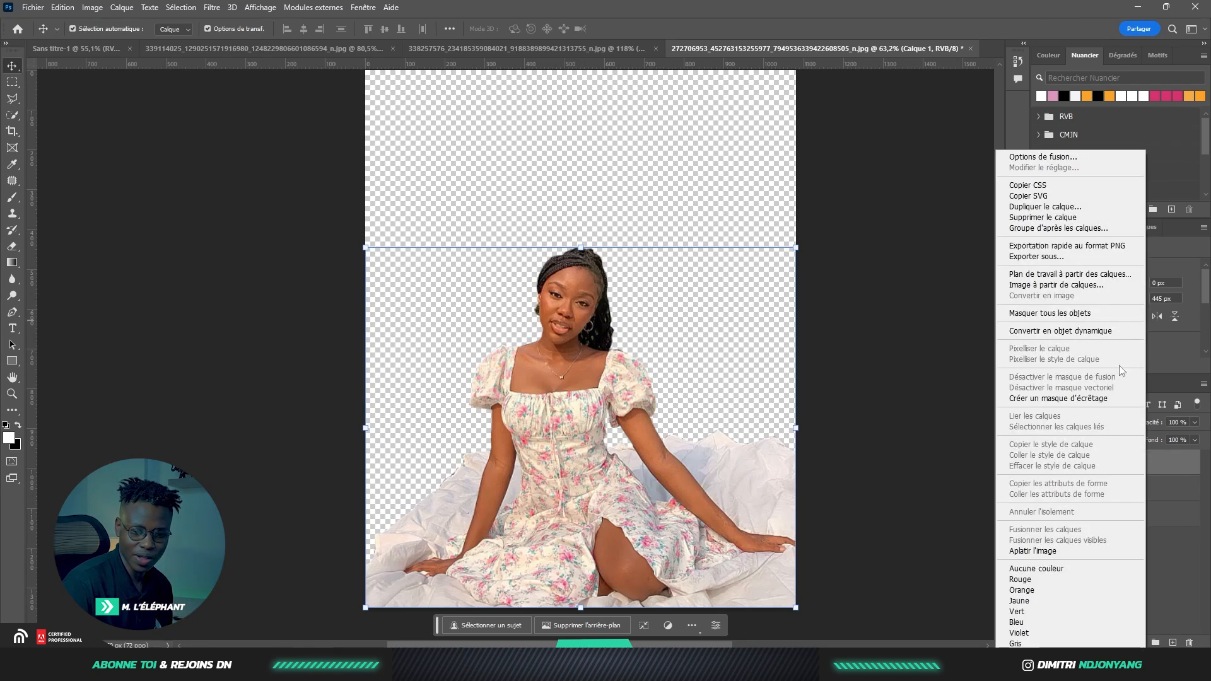
click(1042, 334)
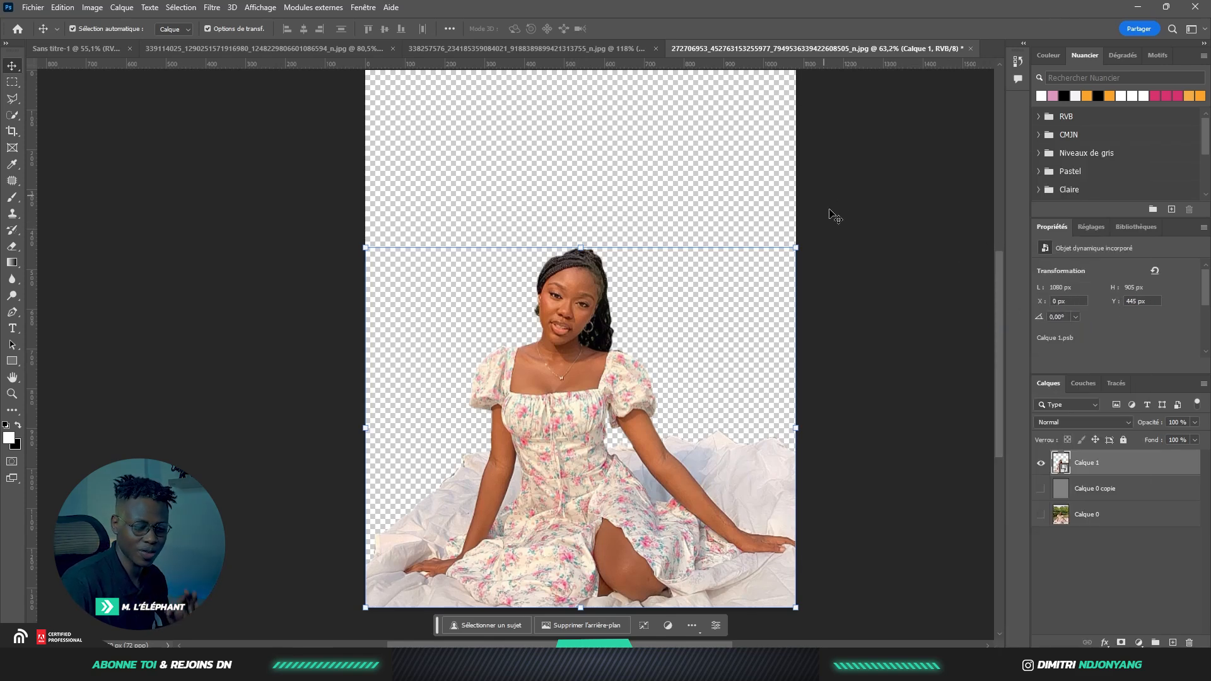
drag(631, 388, 607, 400)
key(ctrl+z)
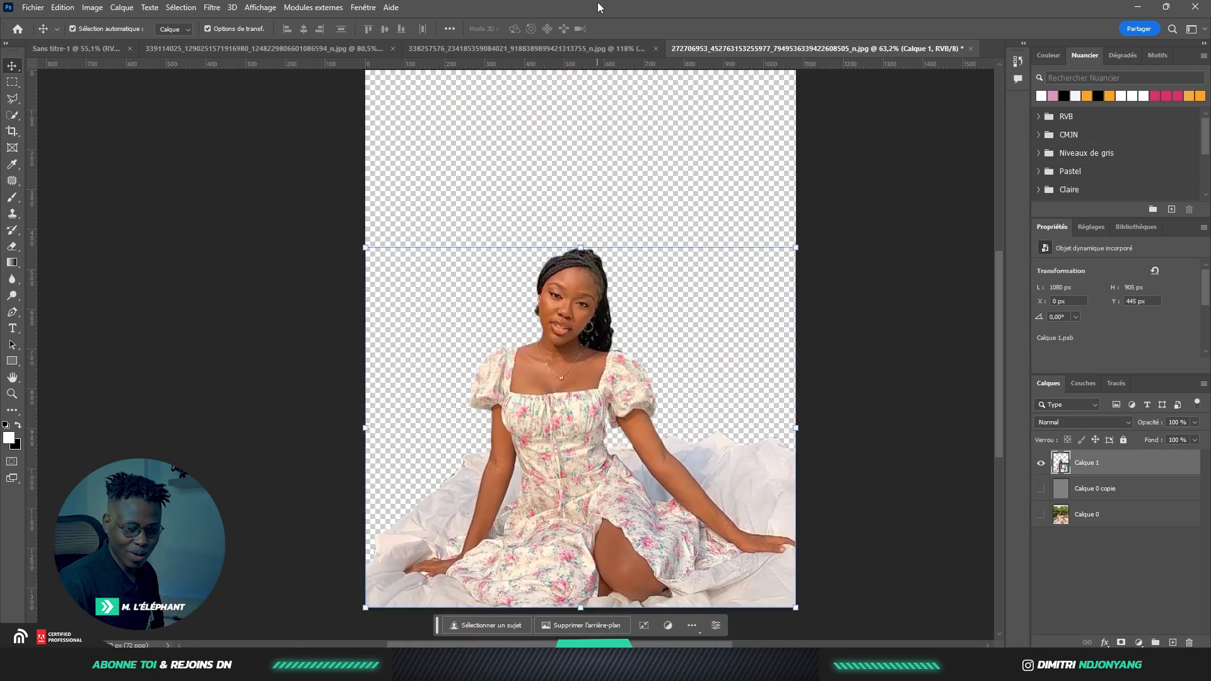
Copy the cut-out of the front-facing woman holding her braids into the blank Sans titre-1 design
click(552, 54)
click(279, 48)
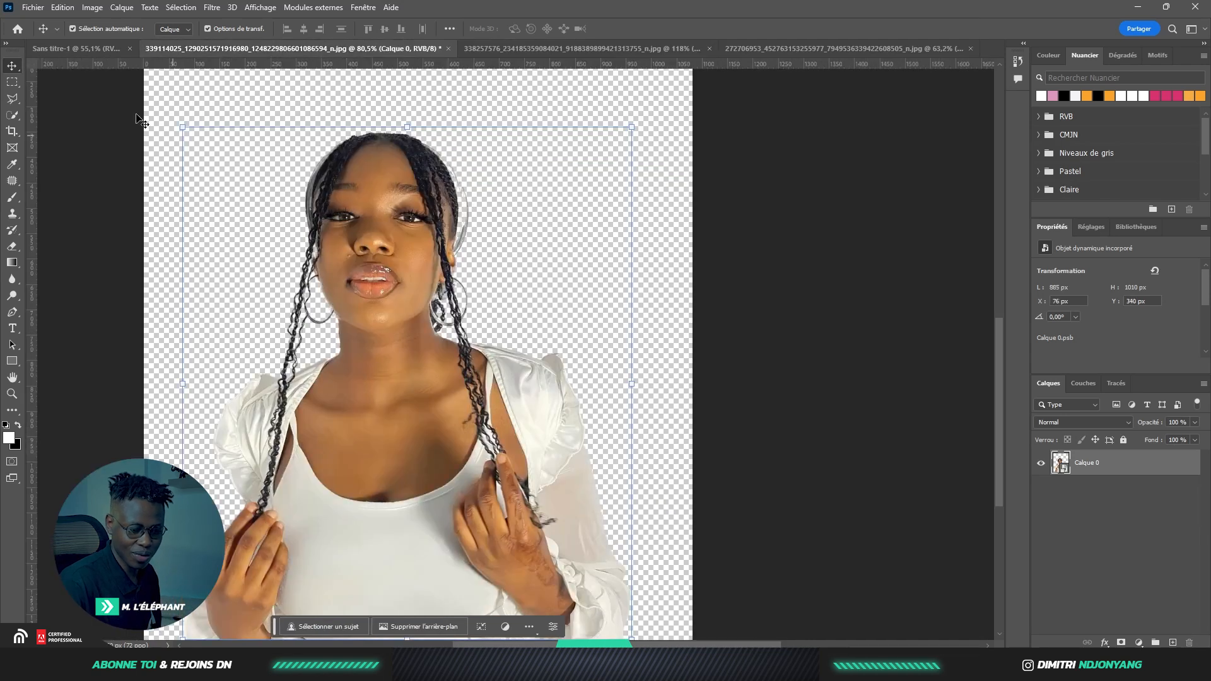
click(62, 48)
scroll(555, 209, down, 2)
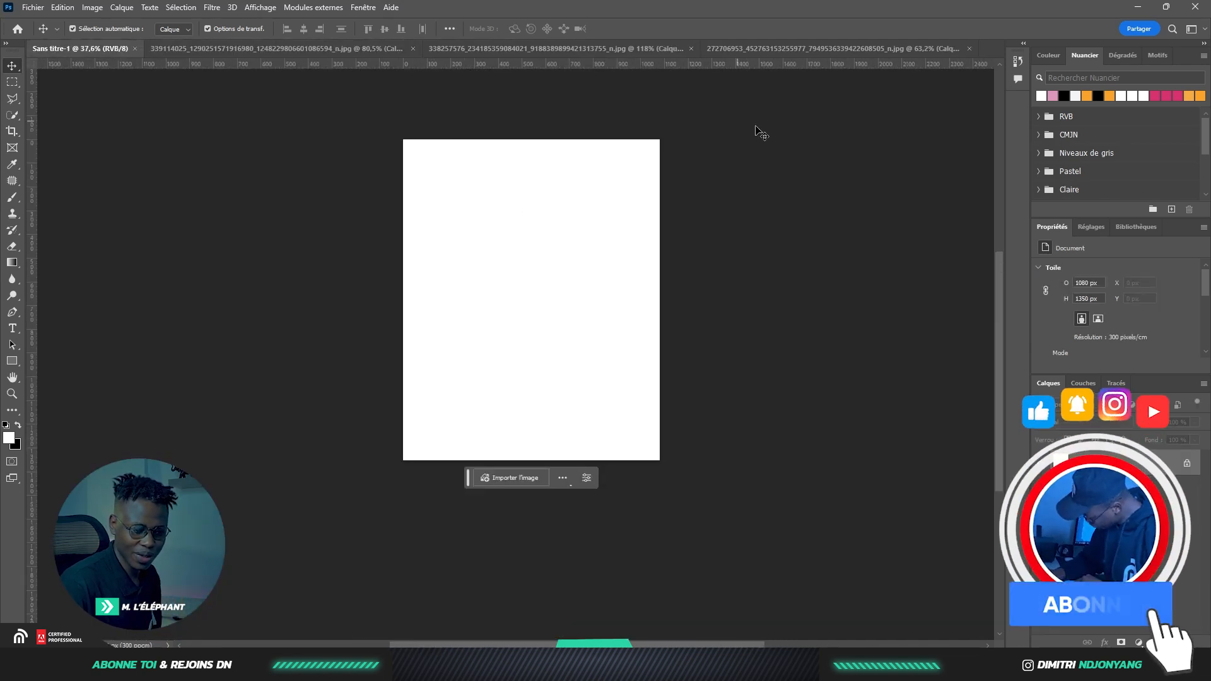
click(322, 54)
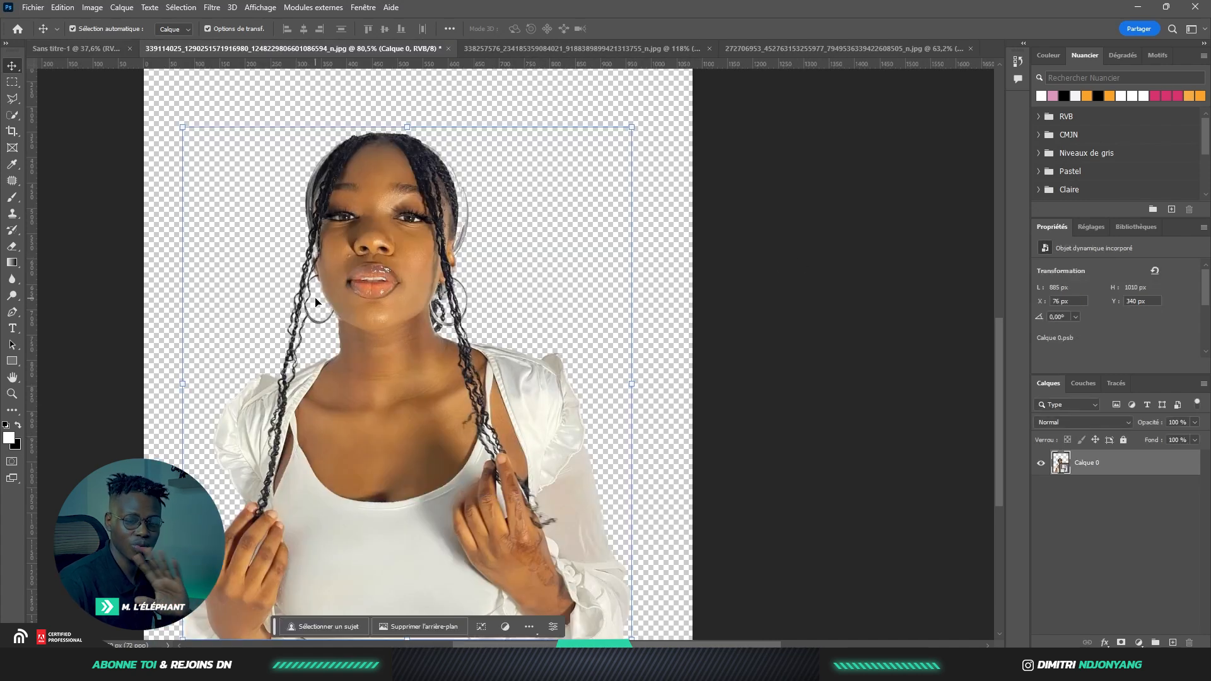
drag(352, 266, 352, 274)
drag(65, 30, 247, 255)
Copy the cut-out of the sideways-glancing woman into the Sans titre-1 design and position it on the canvas
click(384, 47)
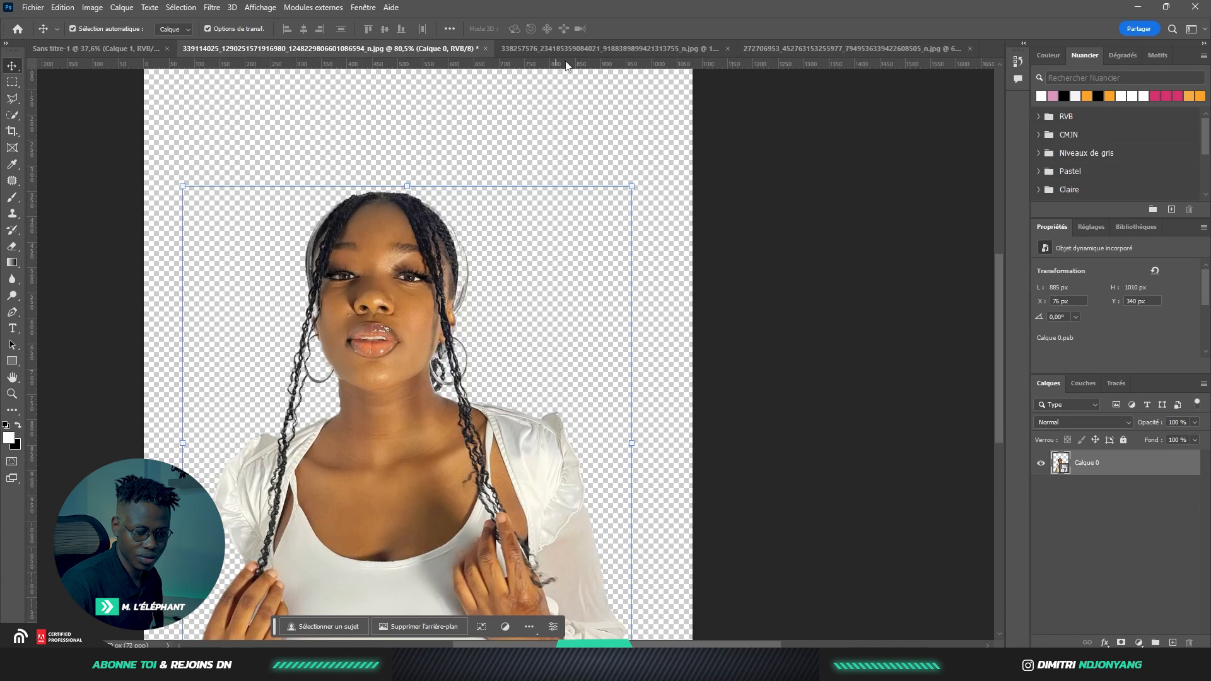
click(624, 48)
drag(393, 354, 36, 5)
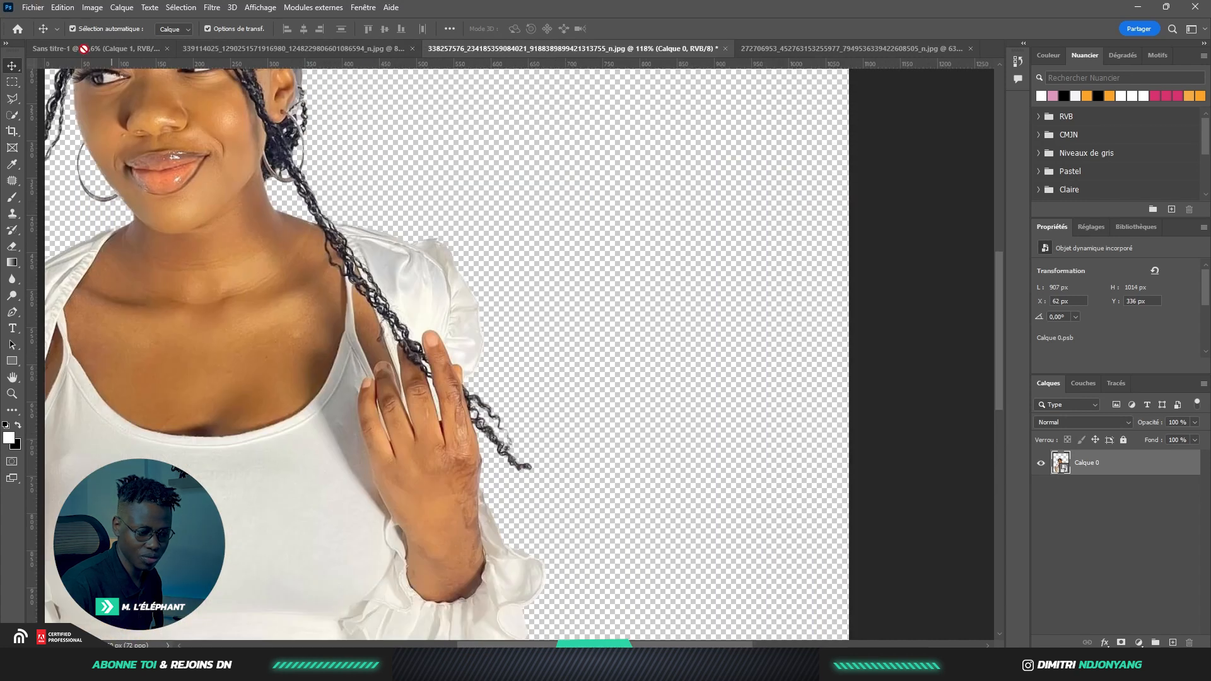
drag(83, 48, 84, 49)
drag(276, 312, 288, 289)
Scale the front-facing portrait on Calque 1 to 8.68%
click(212, 179)
key(ctrl+t)
drag(349, 151, 323, 171)
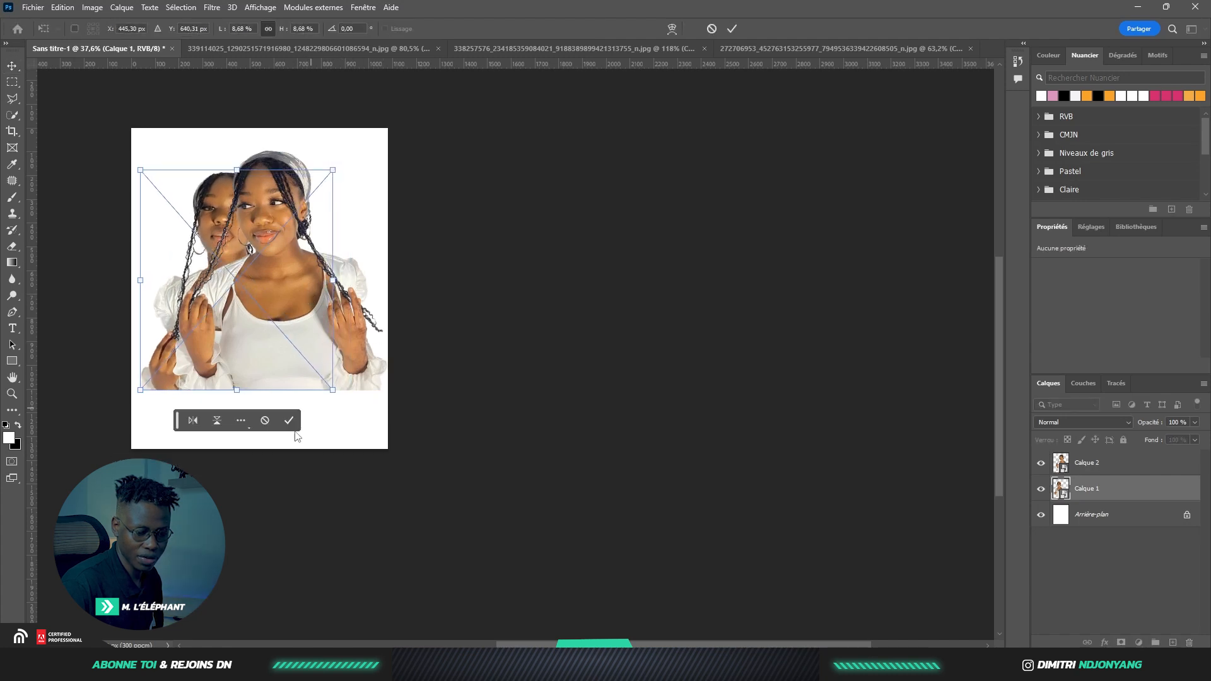
key(Return)
Scale the sideways-glancing portrait to 7.36%, flip it horizontally, and place it beside the front-facing portrait at X 314 px, Y 314 px
click(327, 329)
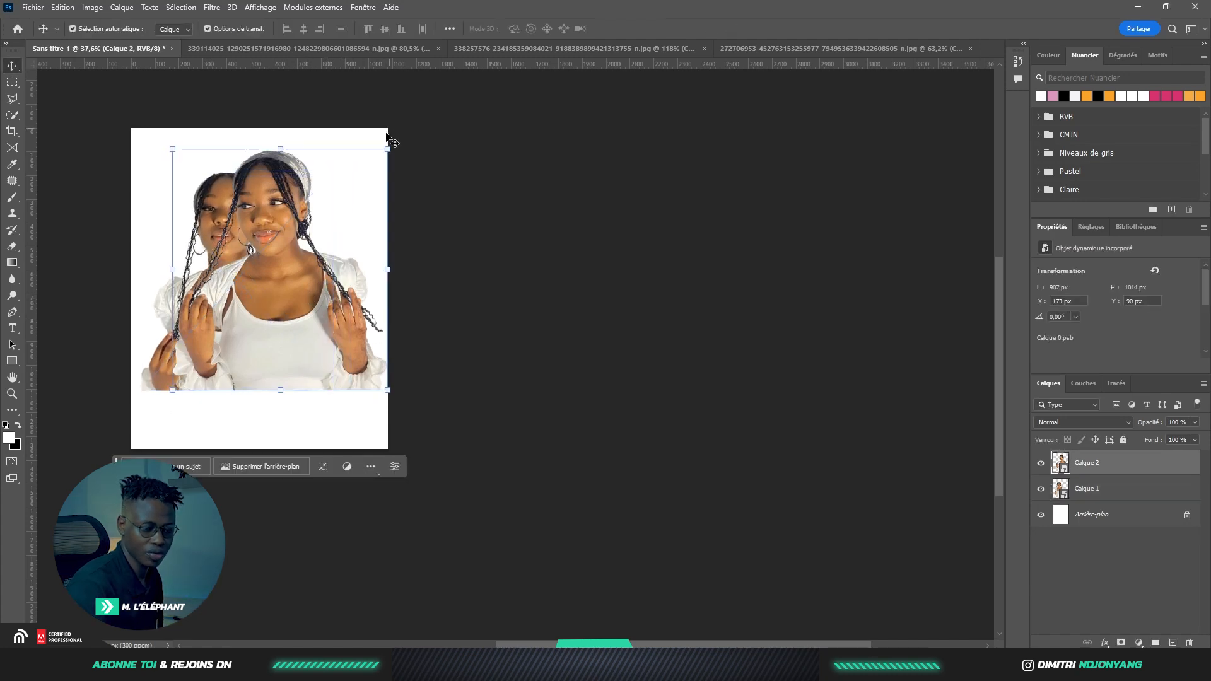
drag(387, 149, 339, 203)
click(212, 420)
drag(269, 336, 304, 366)
drag(306, 359, 307, 359)
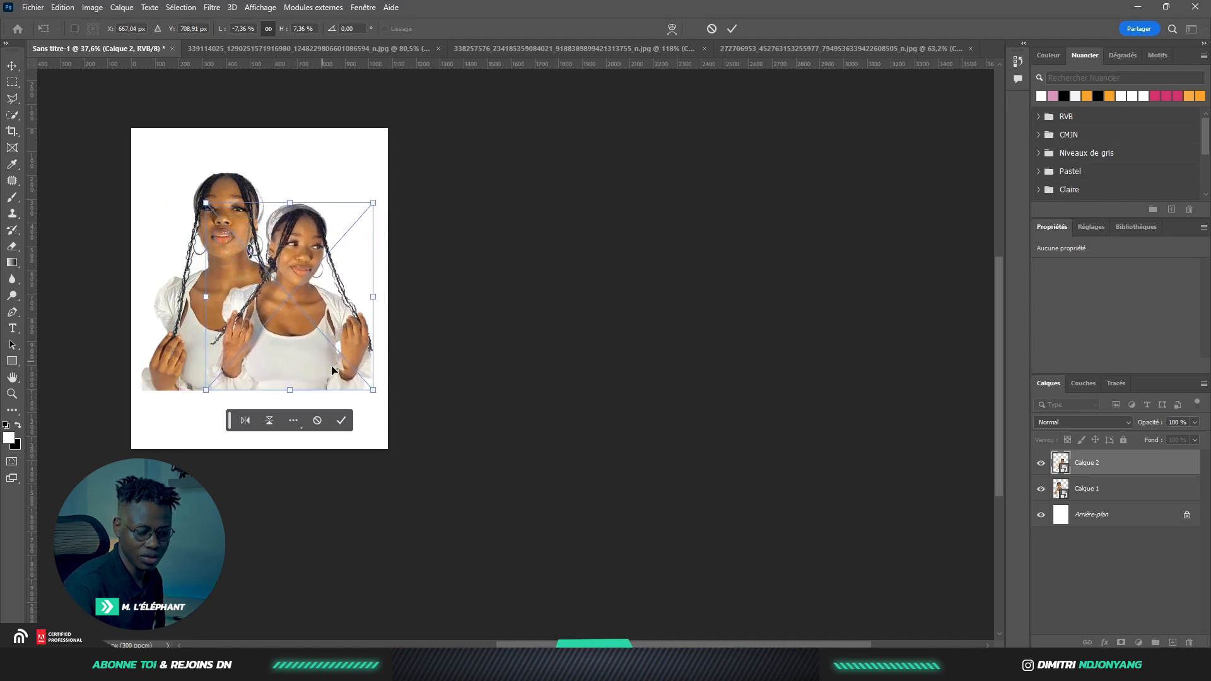
click(342, 420)
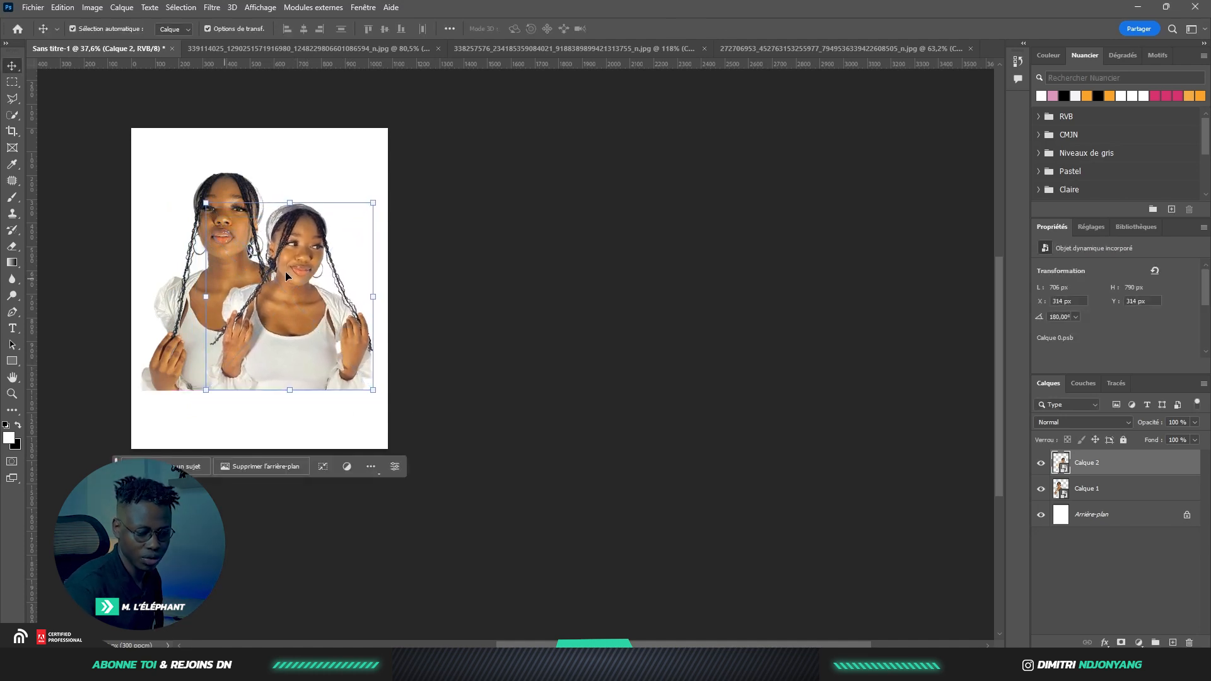
Copy the cut-out of the seated woman into the Sans titre-1 design and position it over the two portraits
click(792, 49)
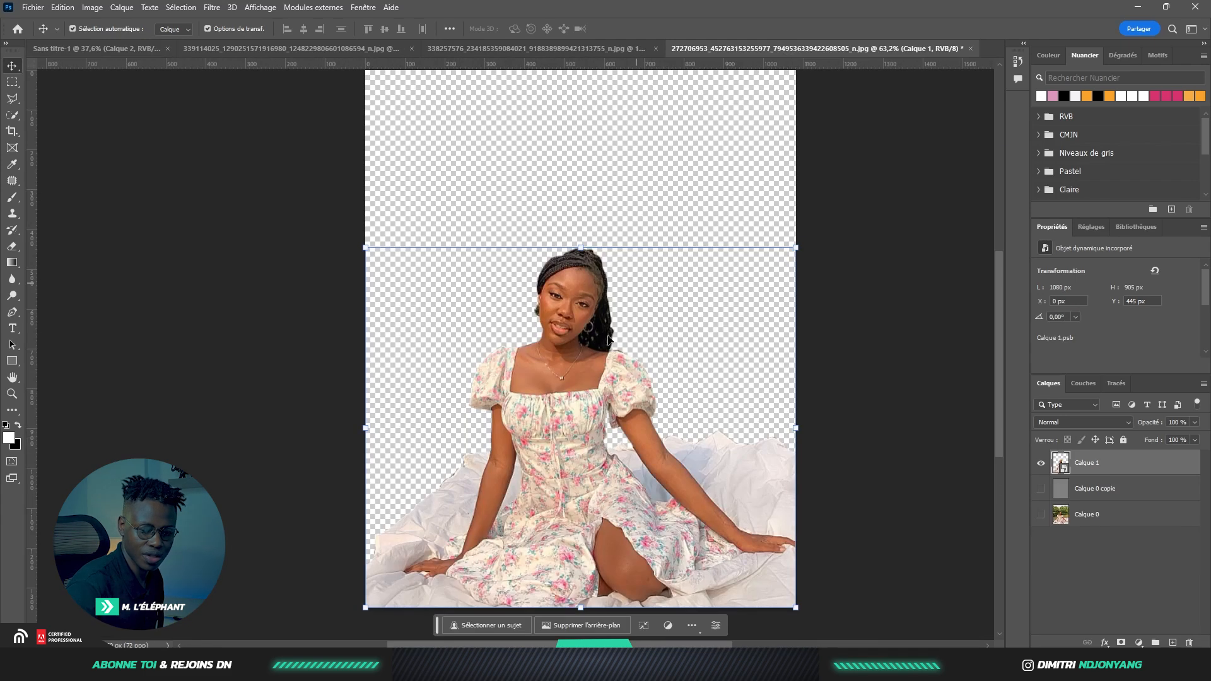
drag(586, 427, 93, 48)
drag(294, 354, 335, 344)
Scale the seated woman to 6.58% and place her in front of the two portraits at X 126 px, Y 607 px
drag(417, 470, 349, 413)
drag(323, 369, 320, 382)
mouse_move(350, 270)
mouse_down()
mouse_move(366, 260)
mouse_move(336, 278)
mouse_up()
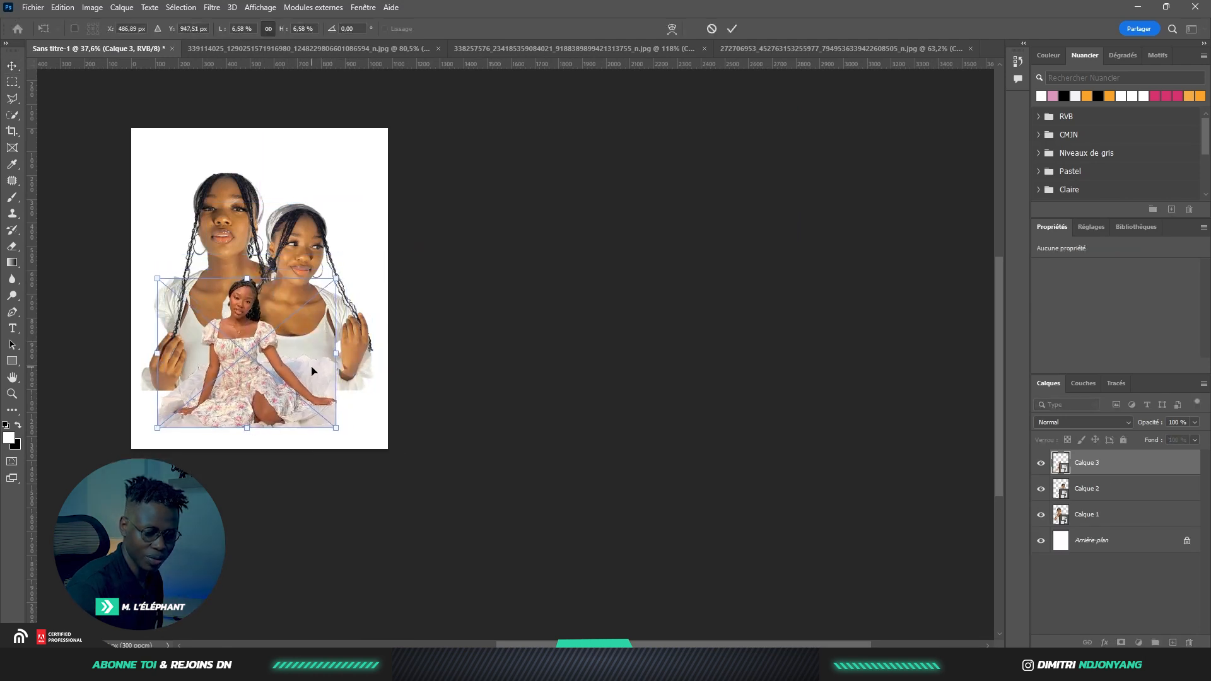
drag(324, 364, 336, 358)
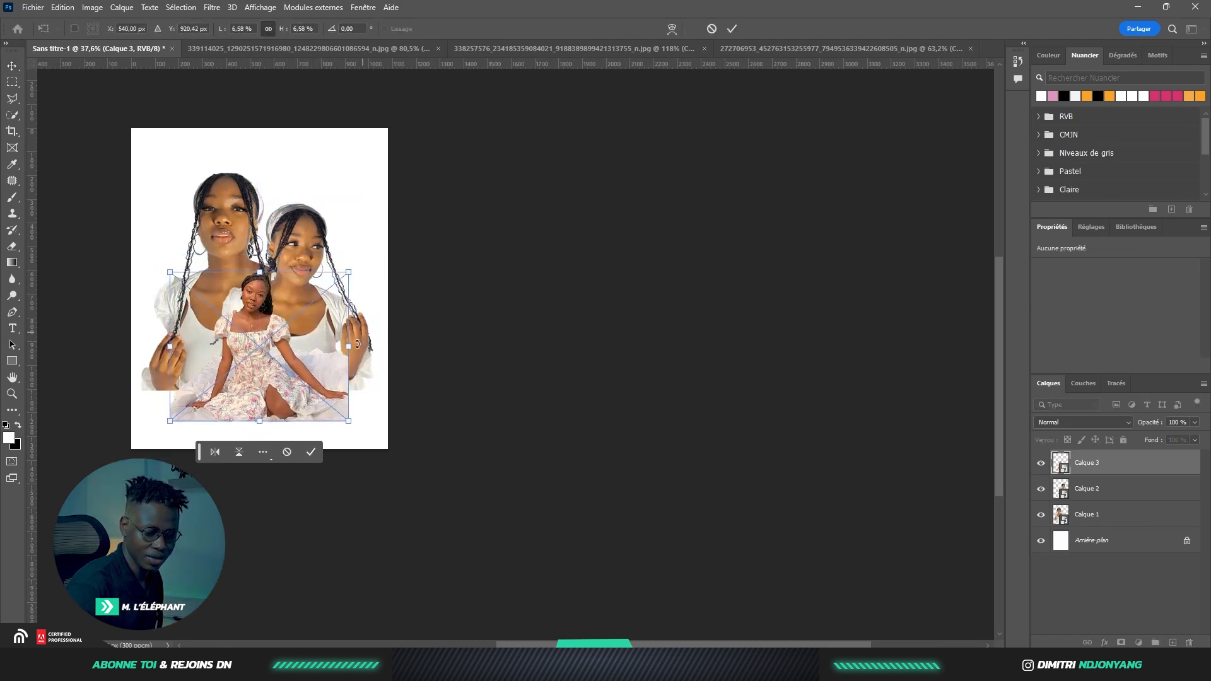
click(313, 452)
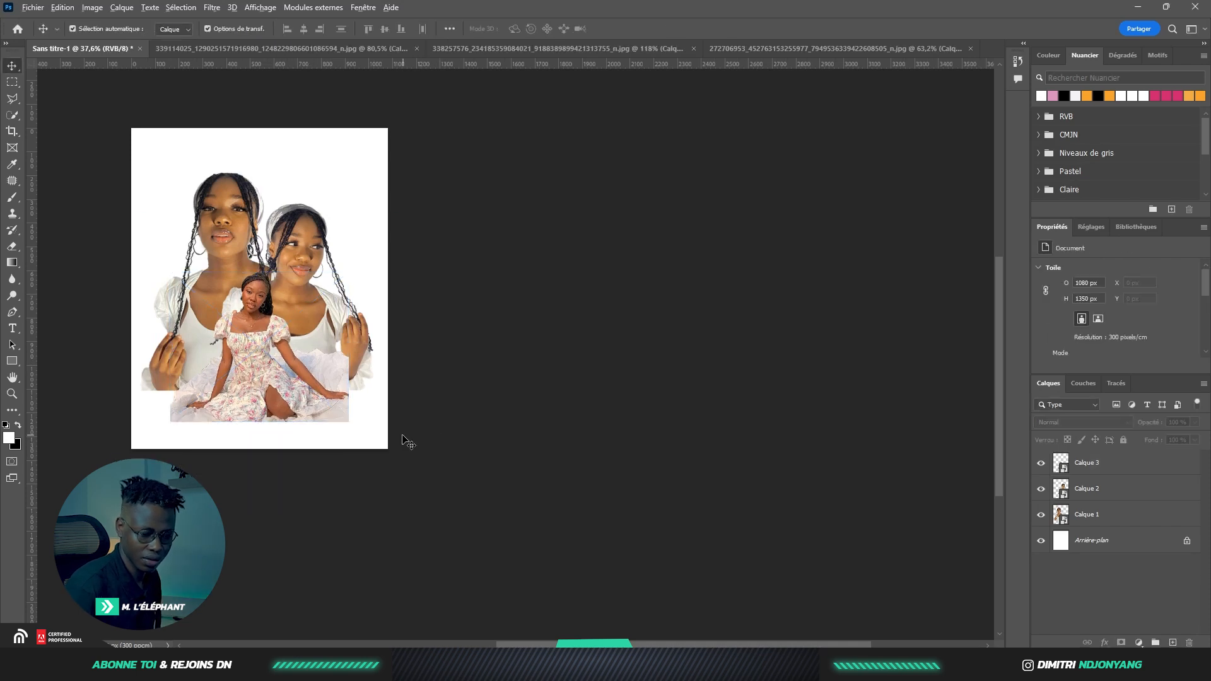
scroll(245, 294, up, 3)
drag(306, 360, 292, 361)
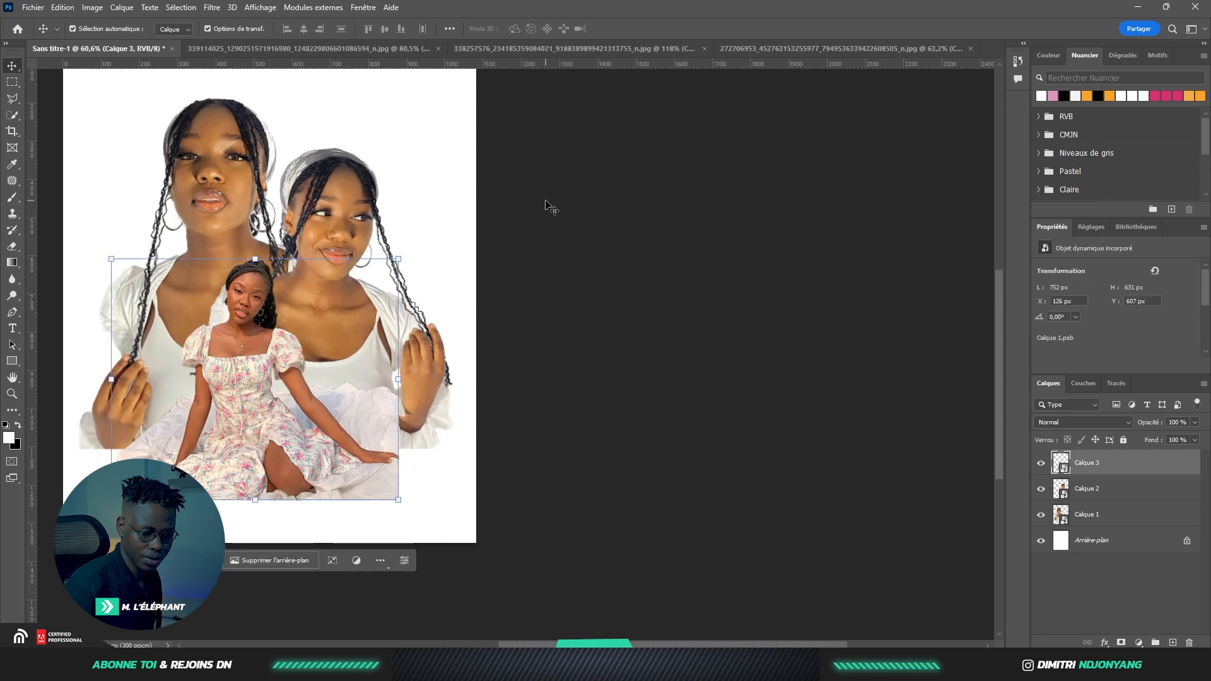
Enlarge the front-facing portrait on Calque 1 to 8.84% and shift it up against the canvas's left edge
scroll(298, 209, down, 2)
click(151, 183)
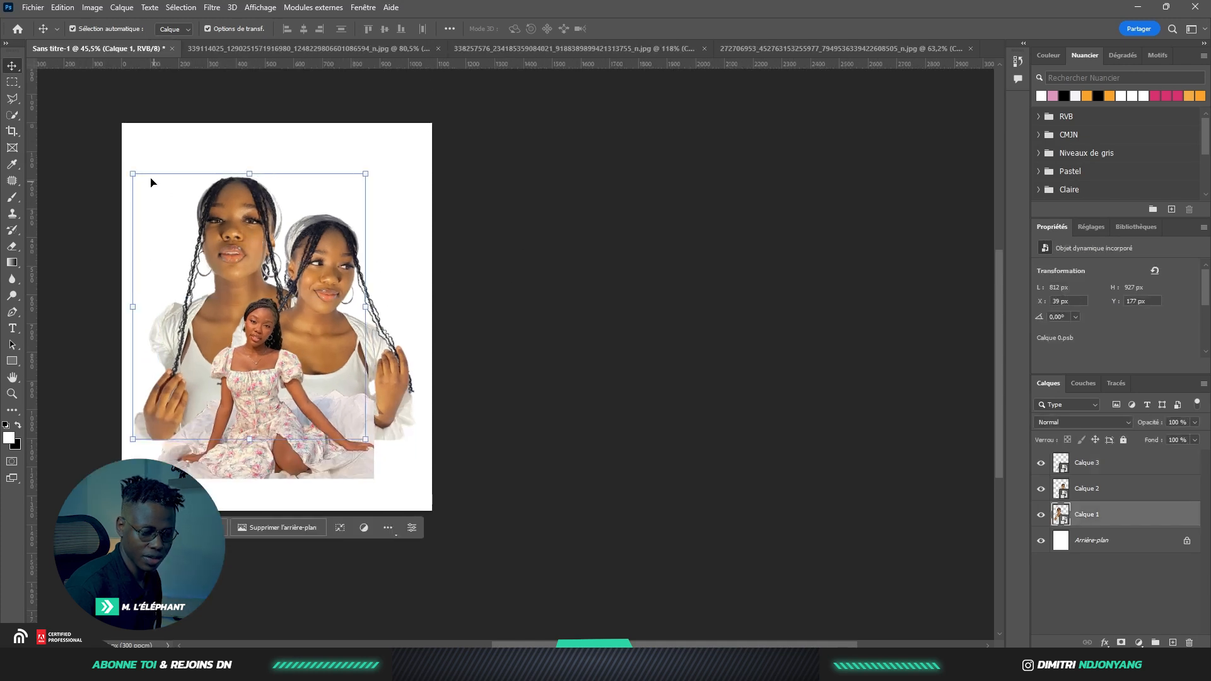
drag(134, 172, 130, 169)
drag(223, 247, 217, 243)
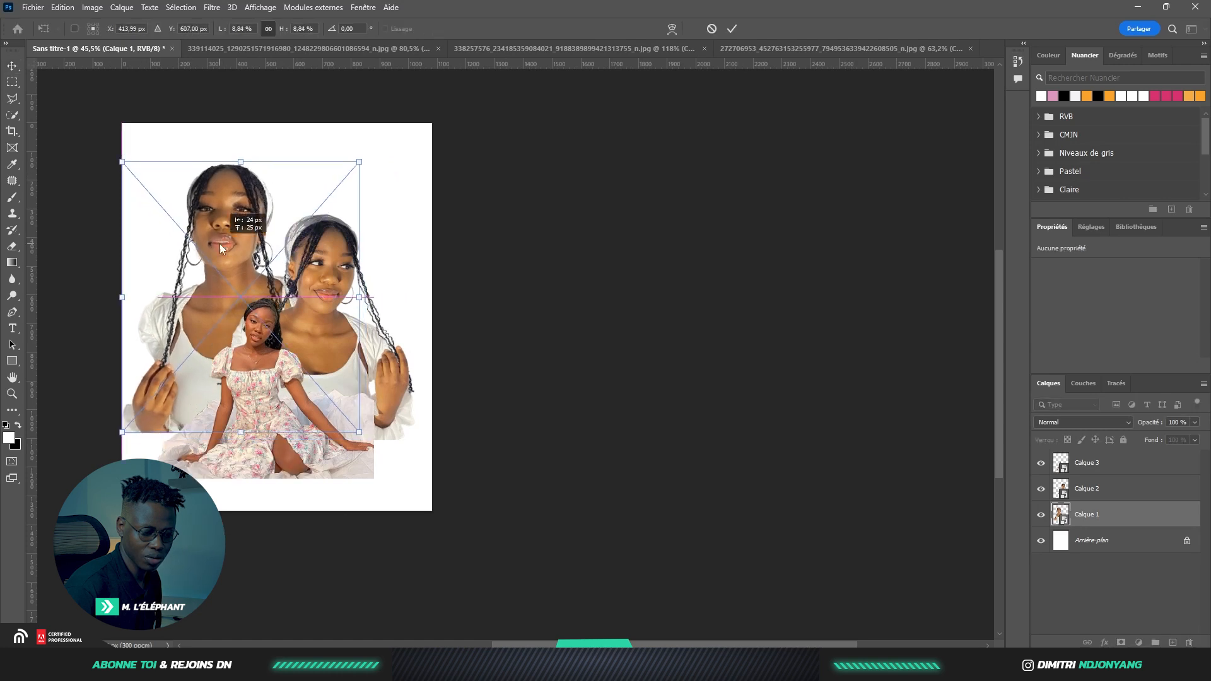
click(610, 206)
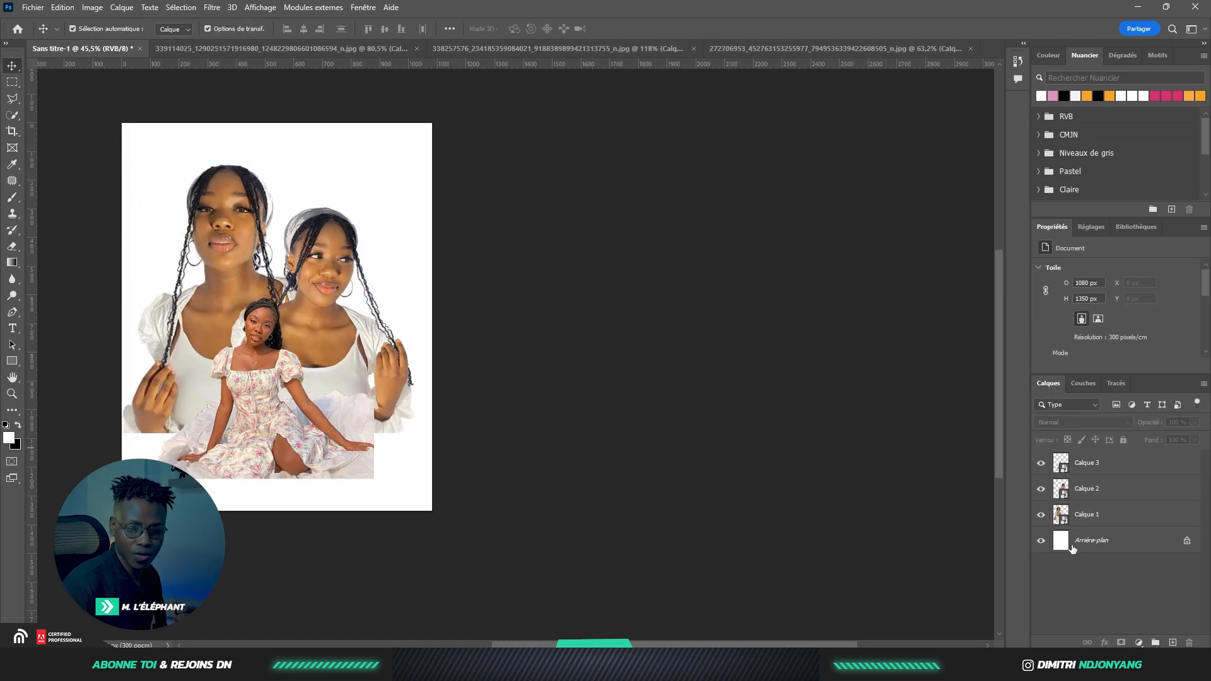
Add a gradient fill layer directly above the Arrière-plan layer, using the Noir, blanc preset from the Basiques gradients
click(1099, 537)
click(1138, 642)
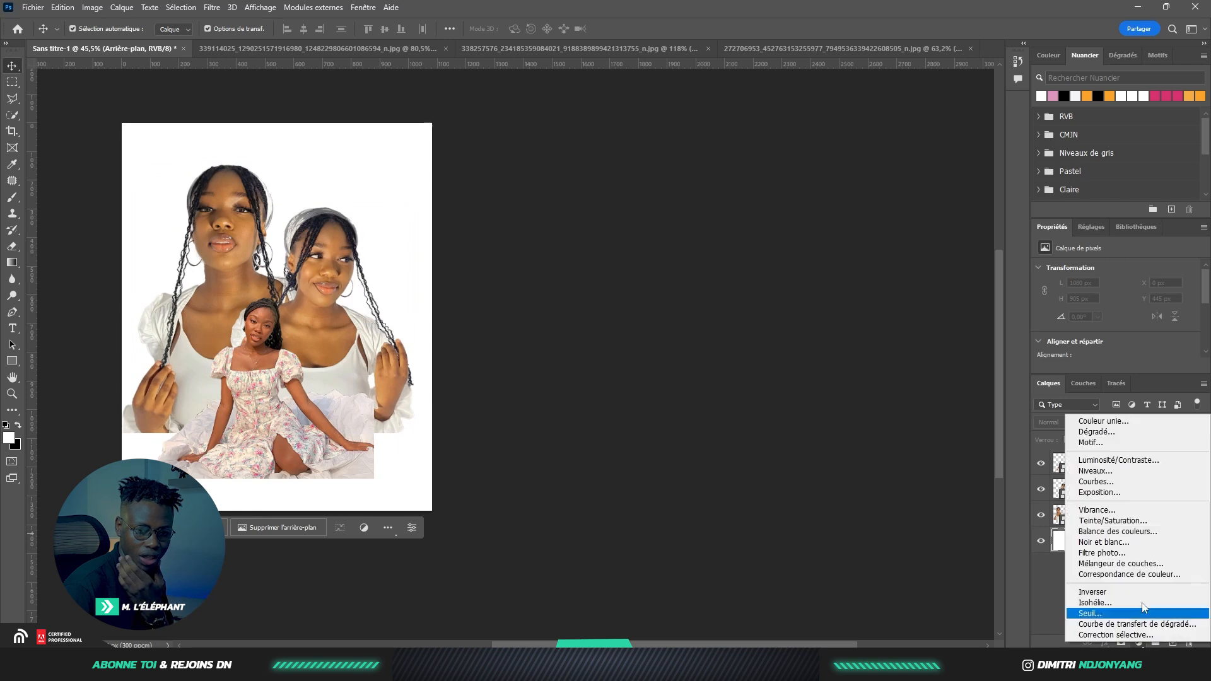
click(1112, 433)
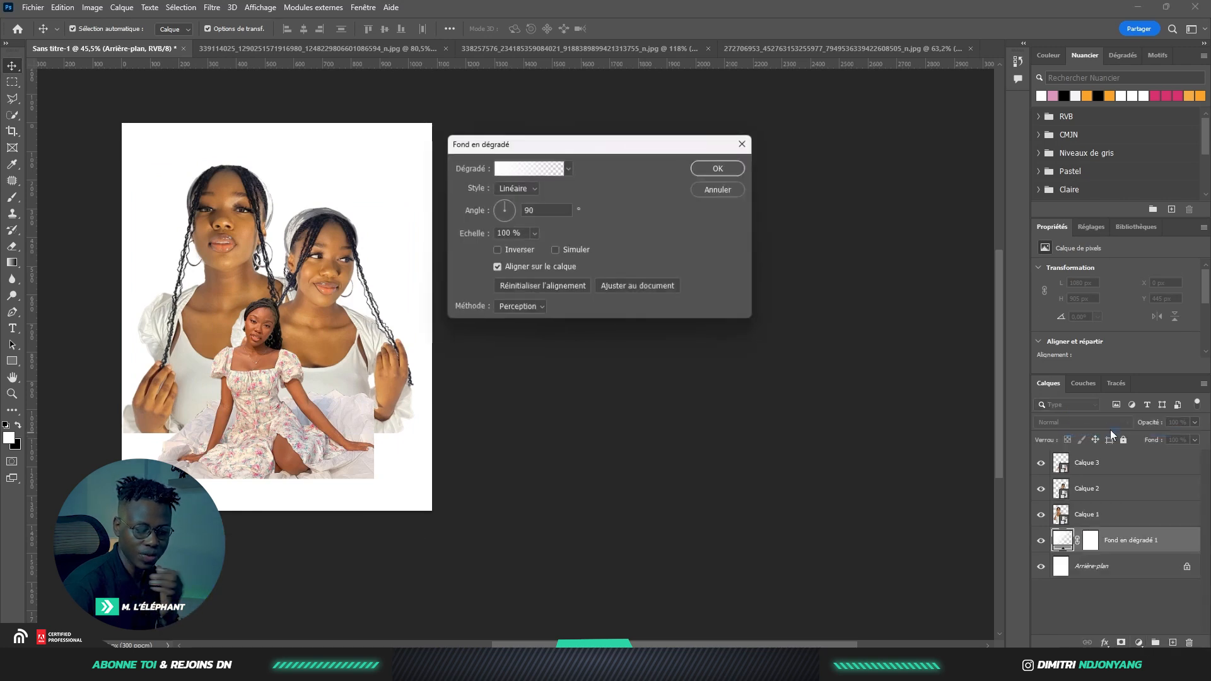
click(537, 173)
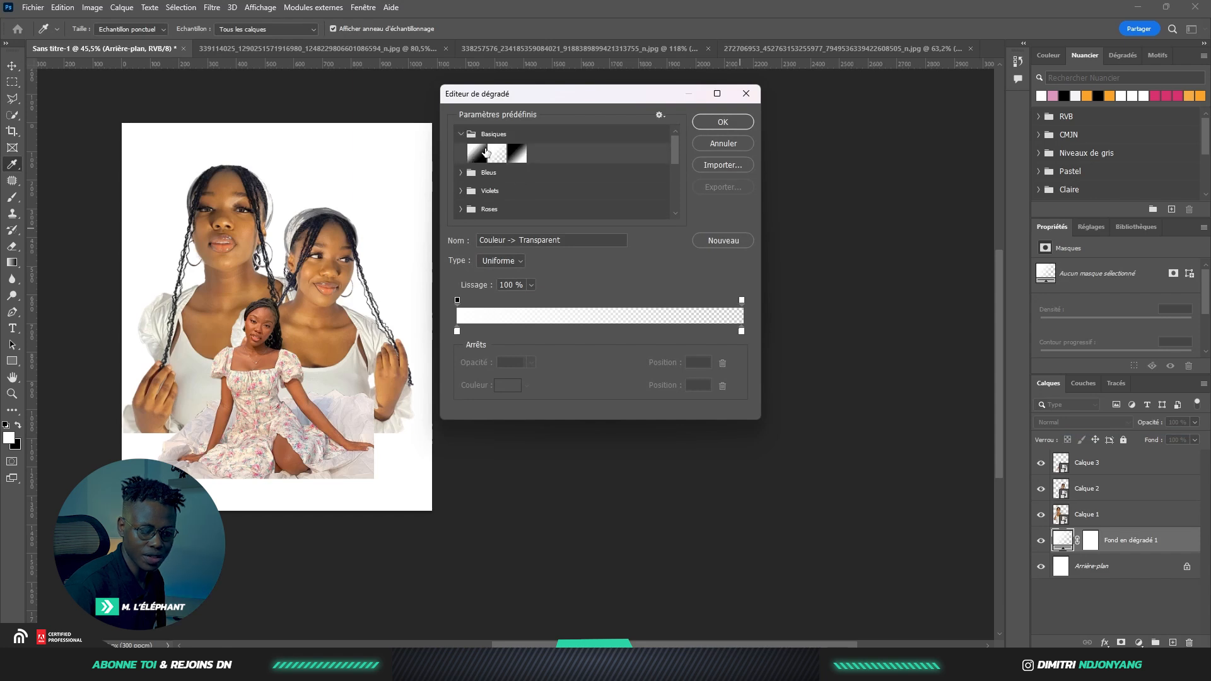
click(517, 152)
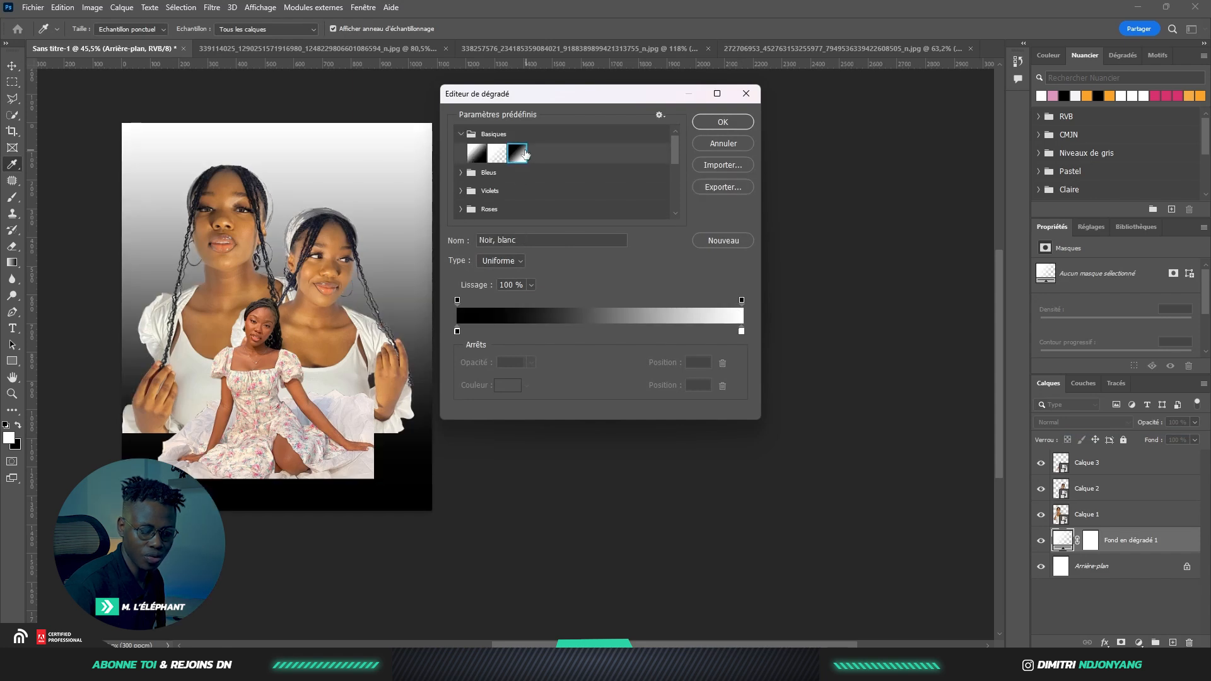
Recolour the gradient's black stop with the light pink swatch and reverse the gradient so pink starts at the canvas's upper edge
click(457, 332)
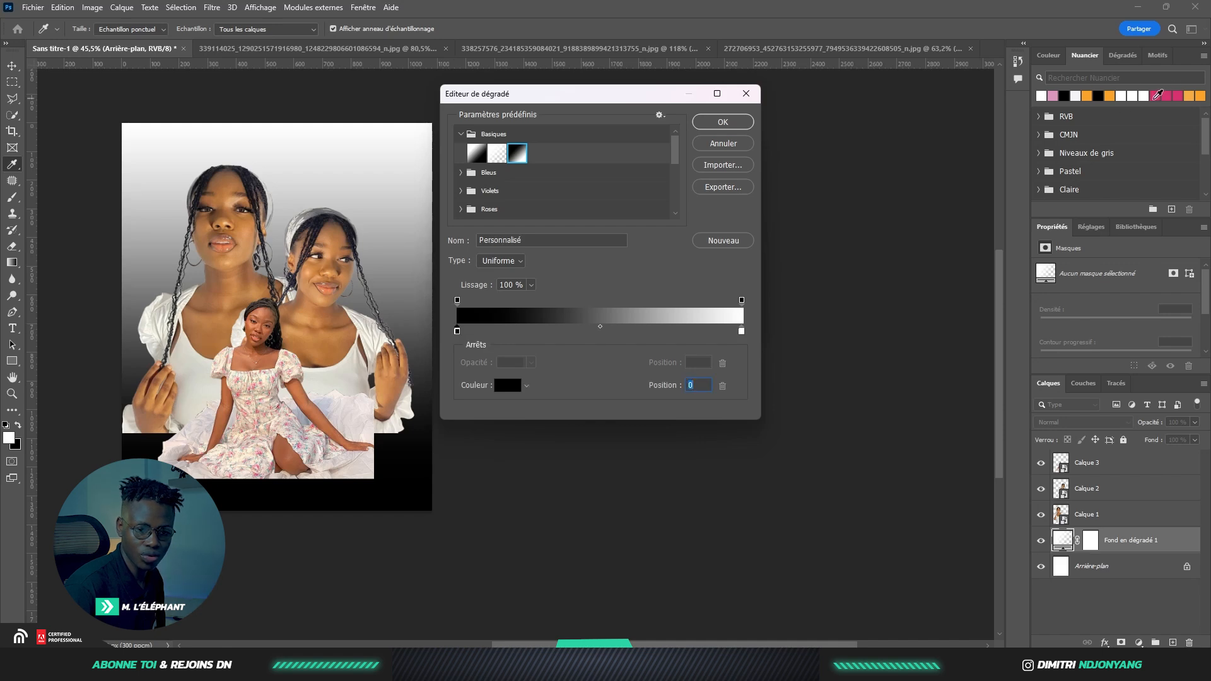
click(1053, 95)
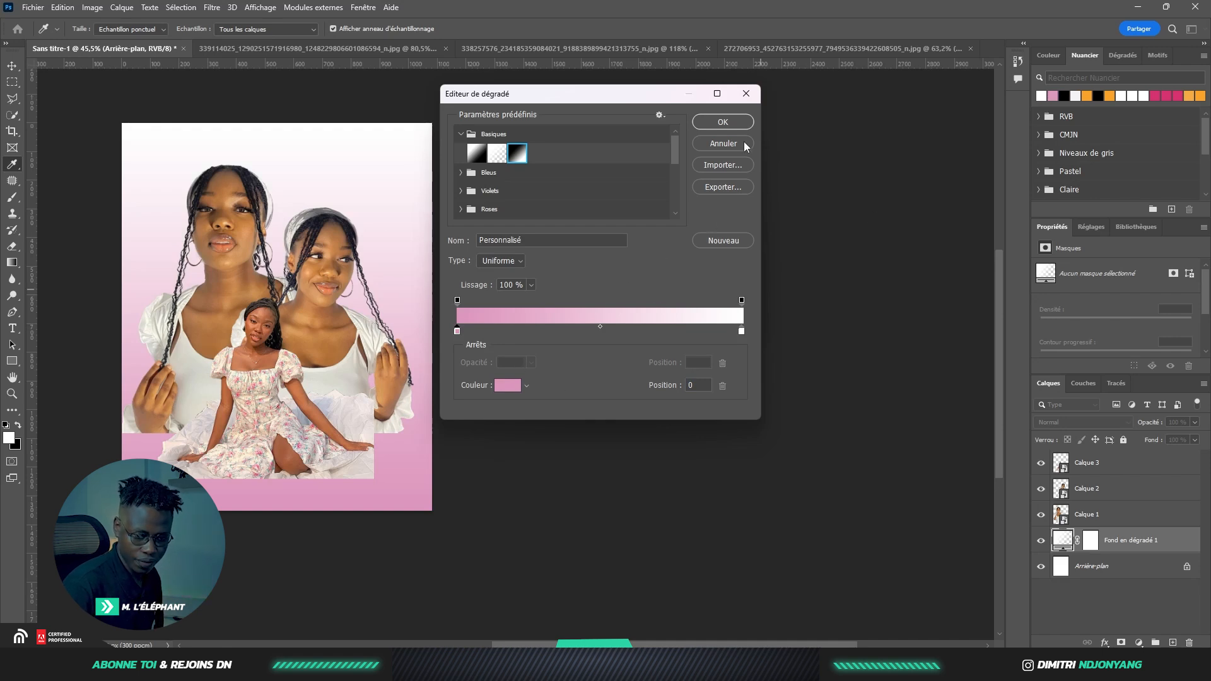
click(723, 122)
click(497, 250)
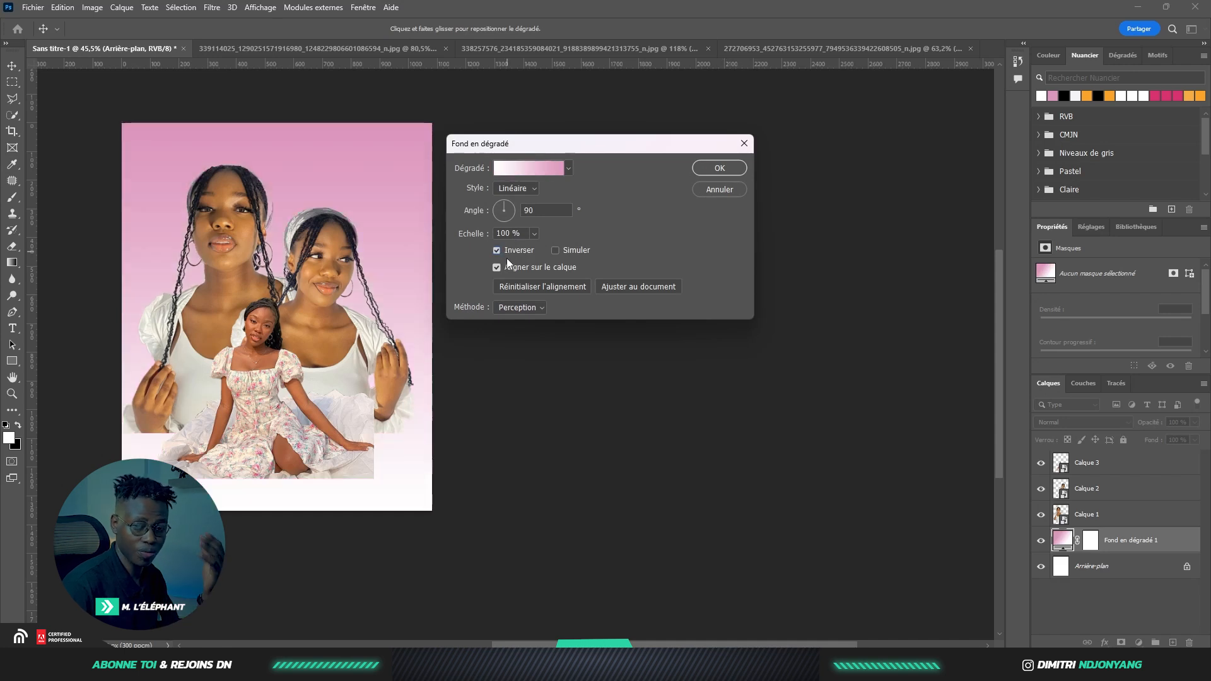
click(735, 169)
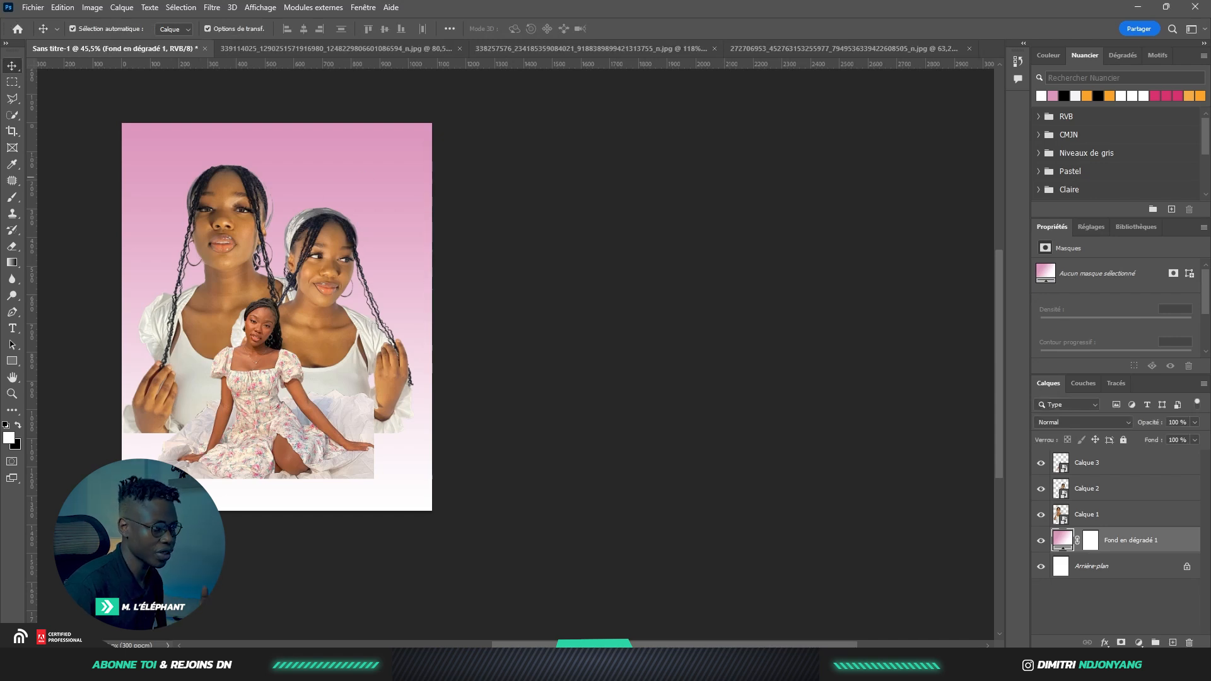
Place Love.png above the gradient fill and behind the portraits at X 74 px, Y 232 px
drag(329, 297, 269, 271)
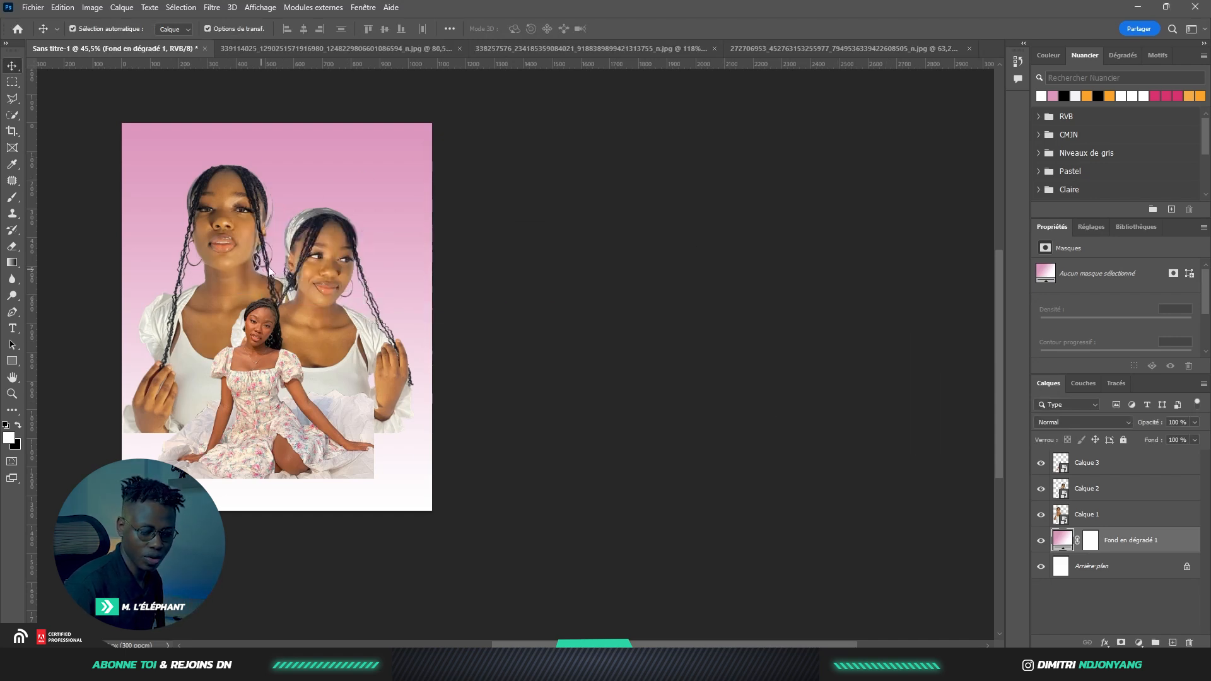
drag(346, 203, 348, 222)
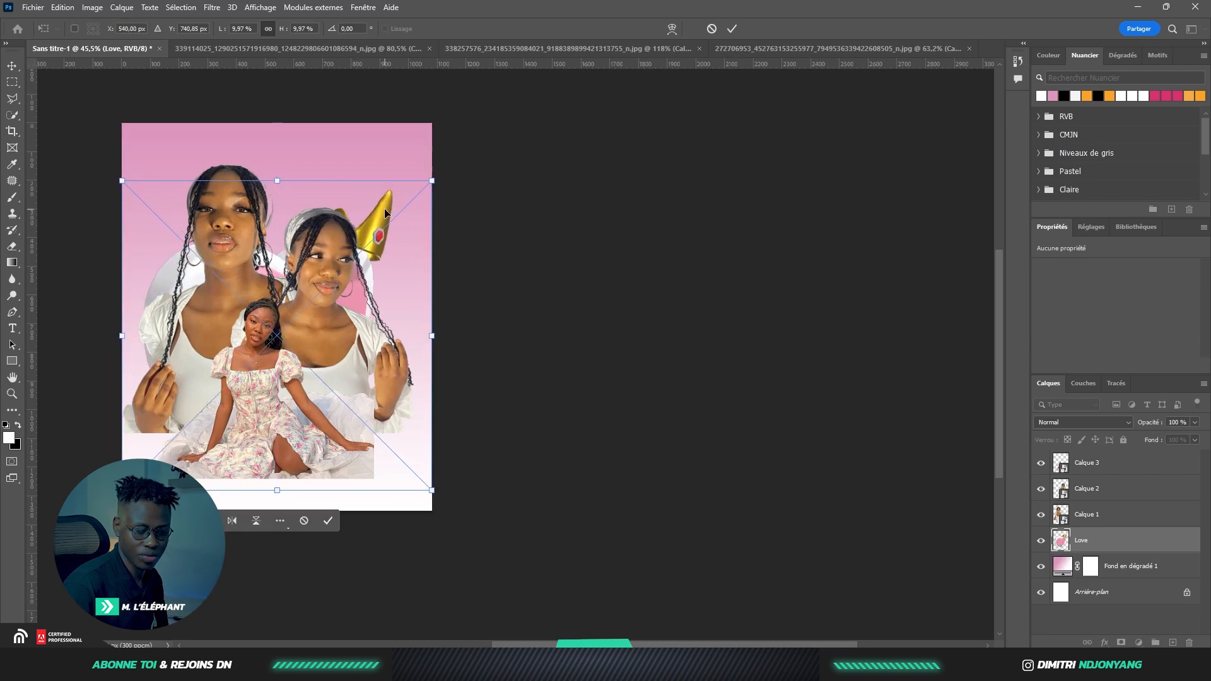
click(731, 29)
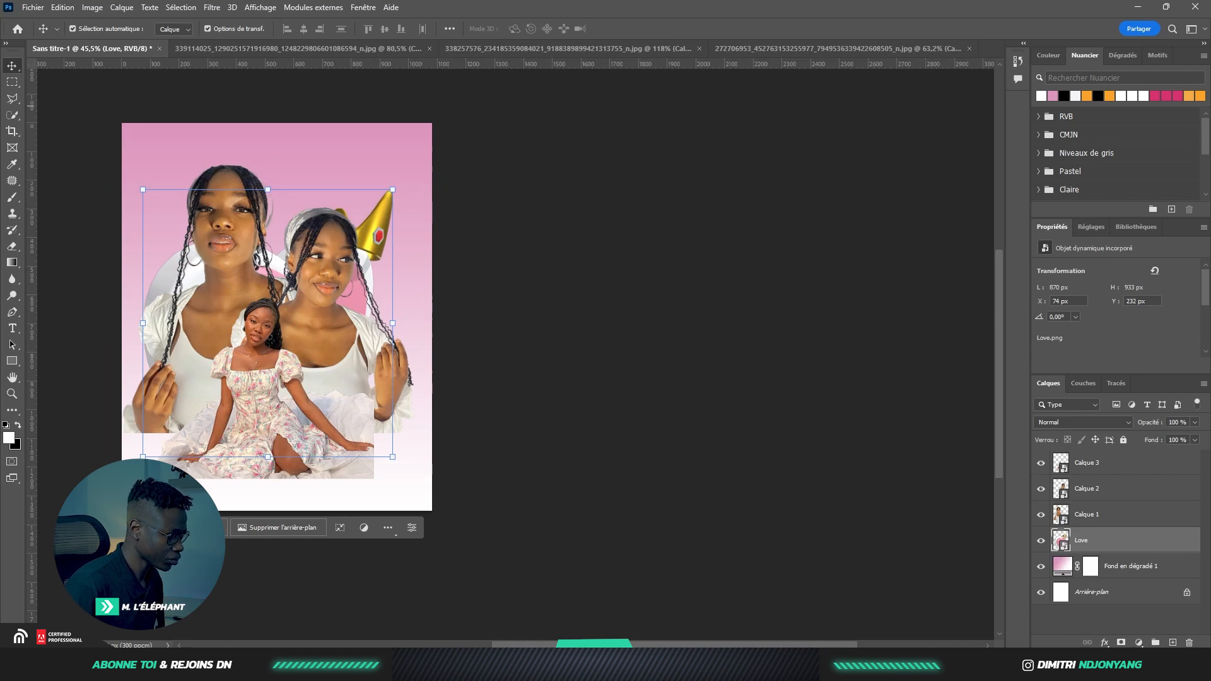
Place the cherry blossom image 1.png above the Love layer, in the canvas's upper-left corner at X -393 px, Y -77 px
key(alt+Tab)
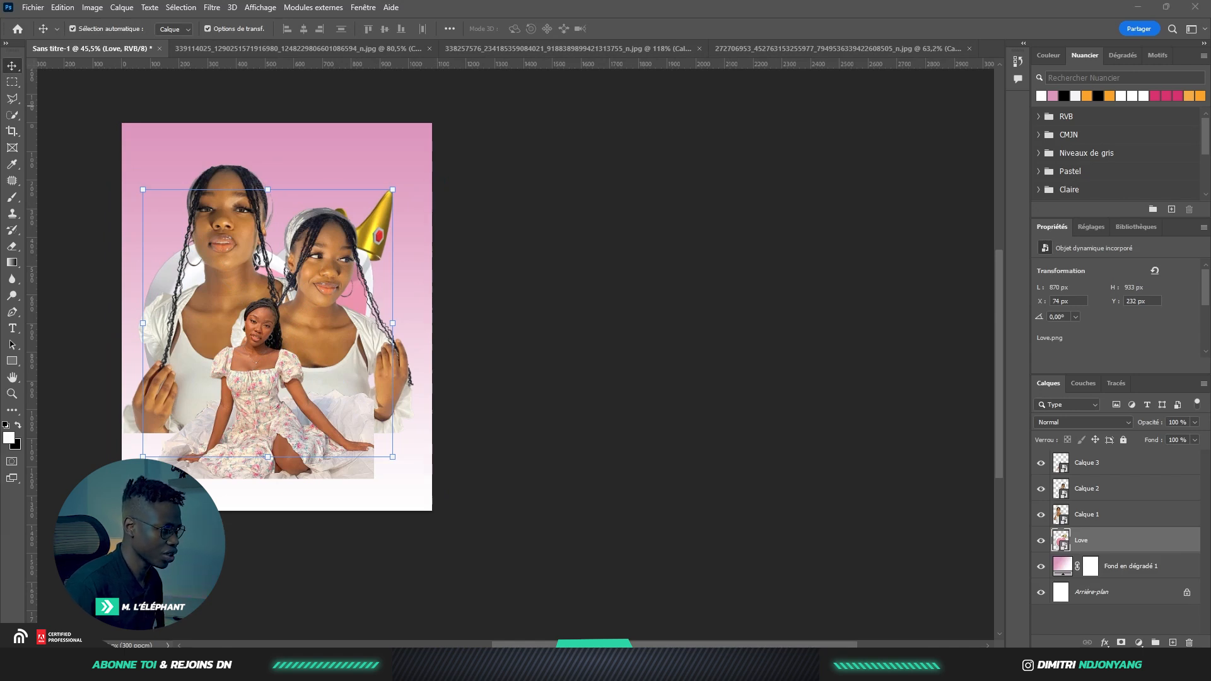
drag(296, 381, 267, 217)
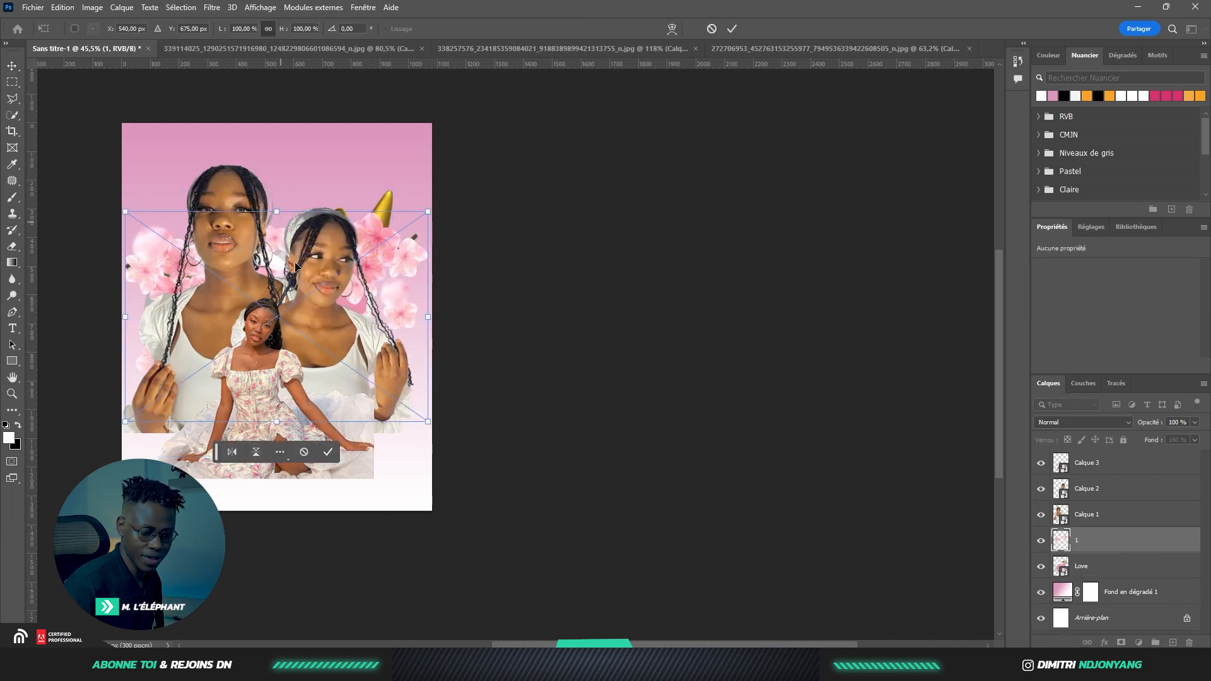
drag(379, 247, 257, 134)
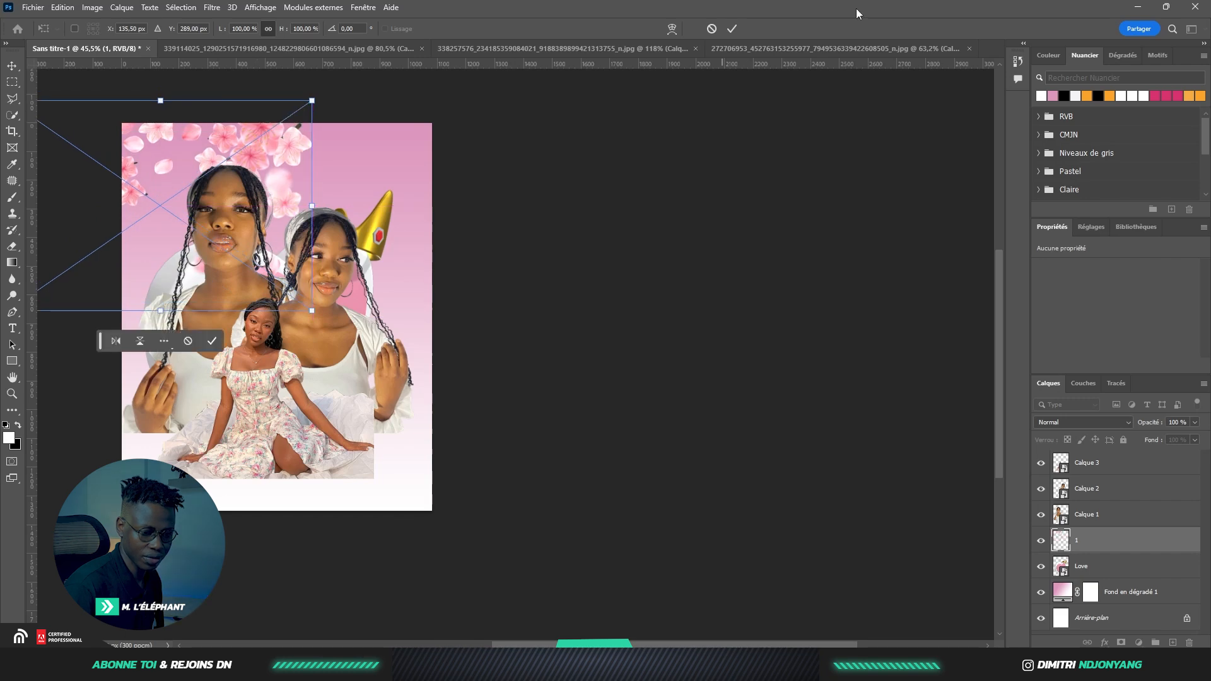
click(732, 28)
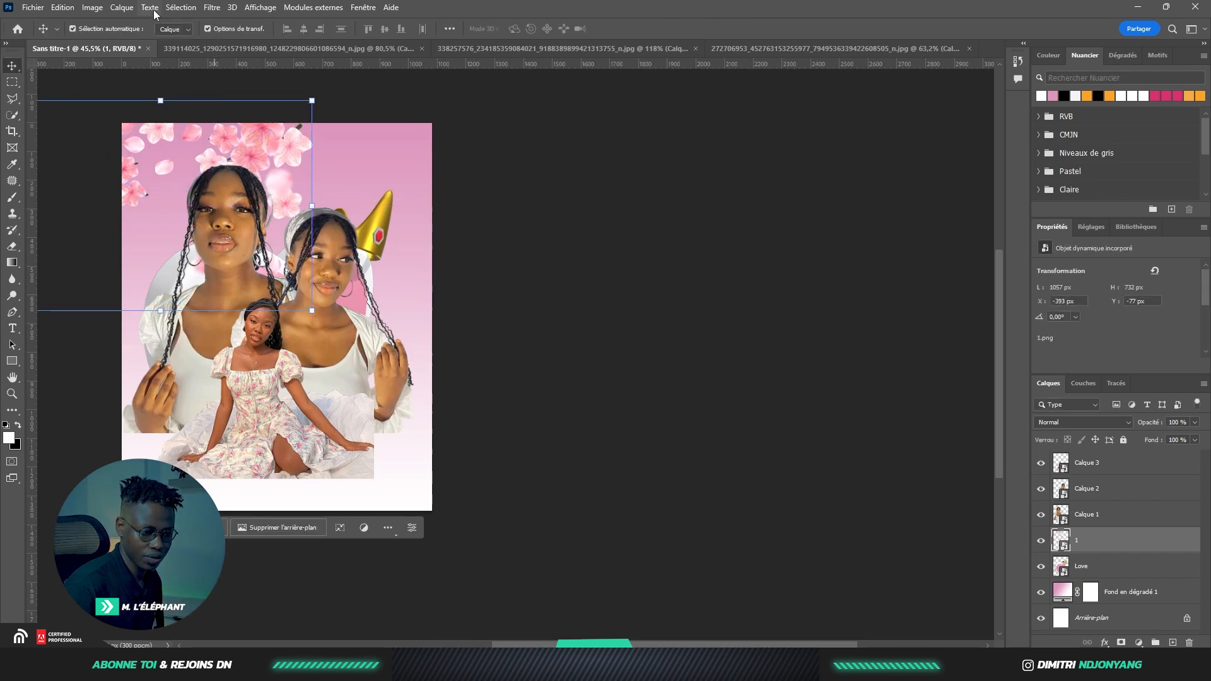
Apply a Gaussian blur with a radius of 6.8 pixels to the cherry blossom layer 1
click(212, 7)
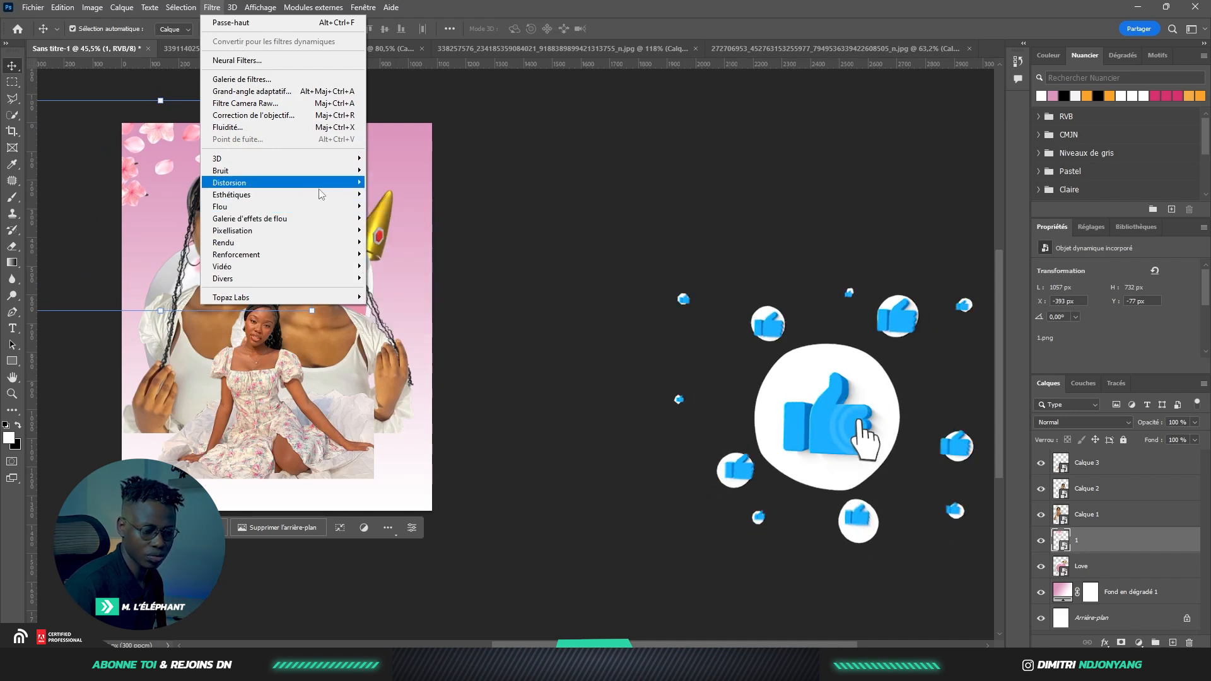
mouse_move(278, 207)
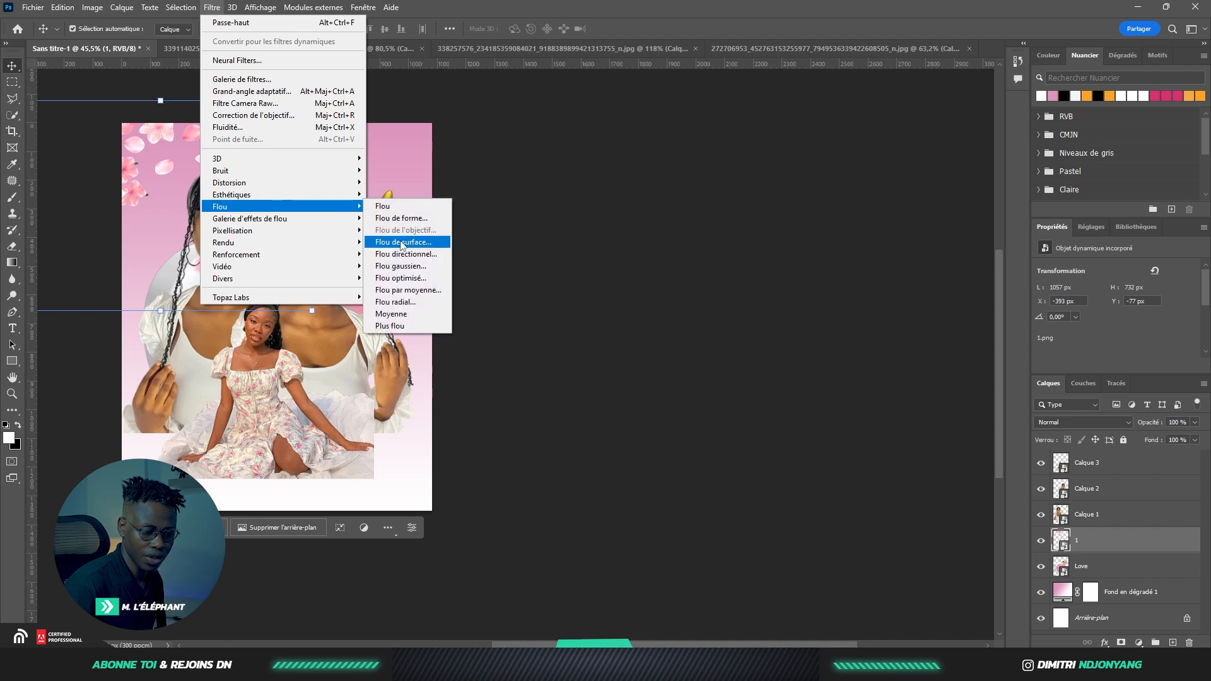
click(401, 266)
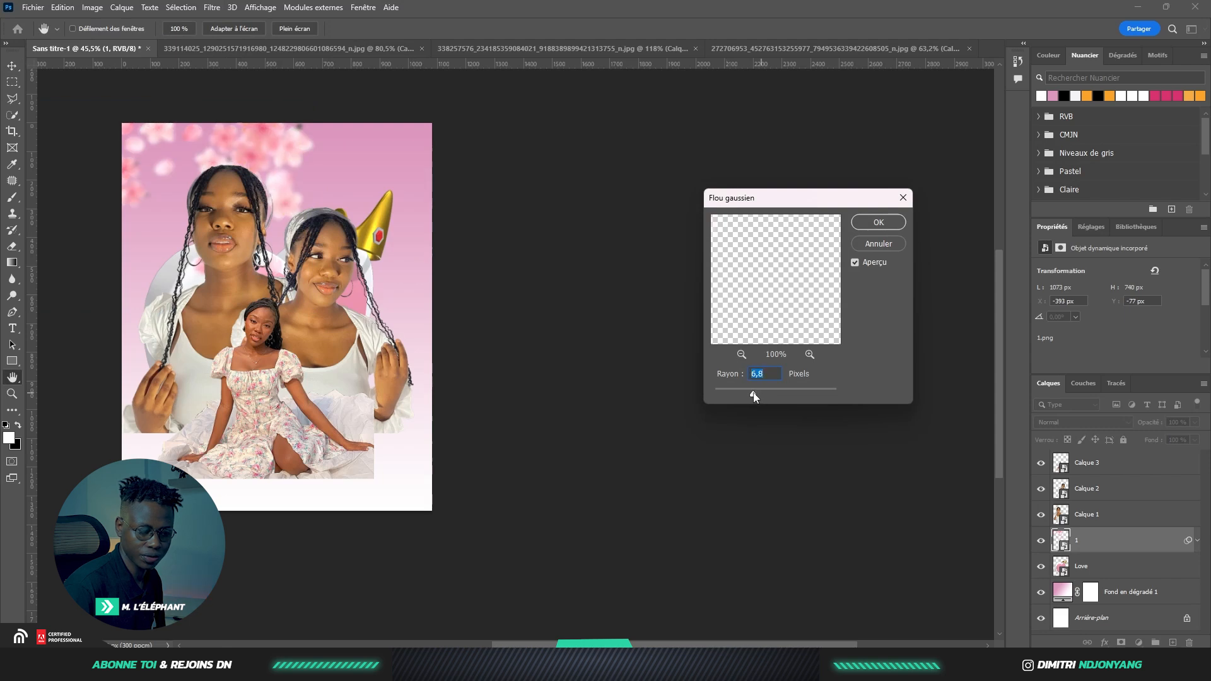
click(884, 227)
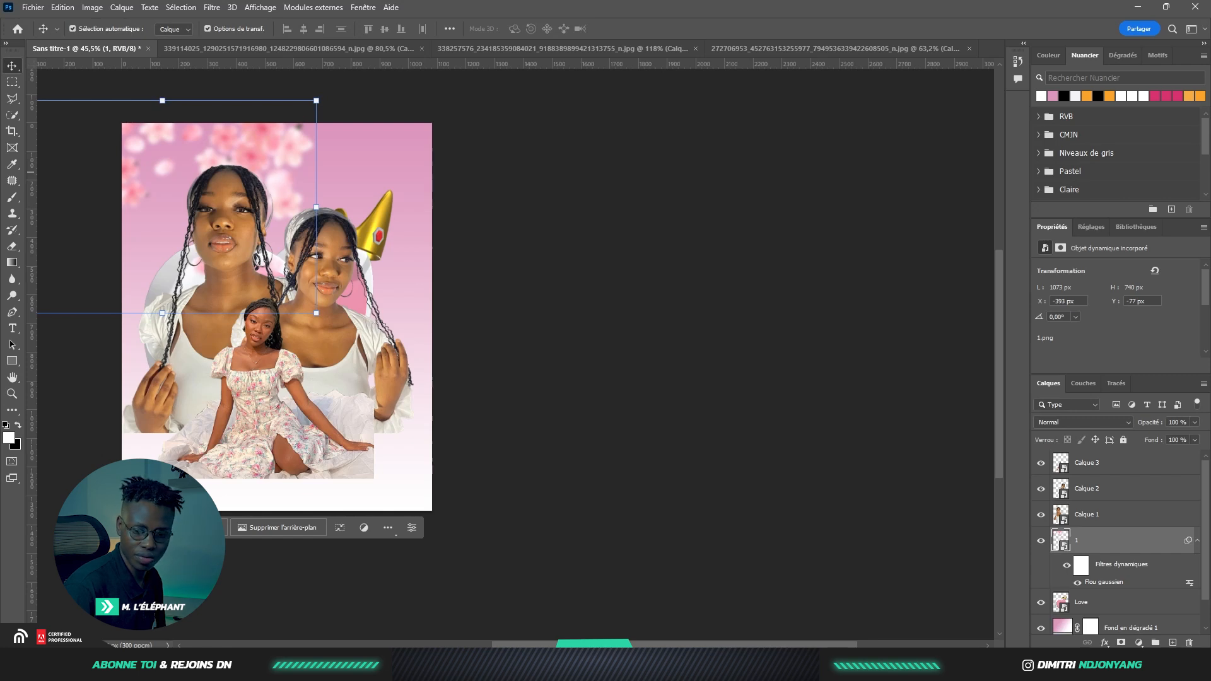
Place the flower image fleures BG.png behind the portraits at X 19 px, Y 256 px
drag(271, 337, 286, 363)
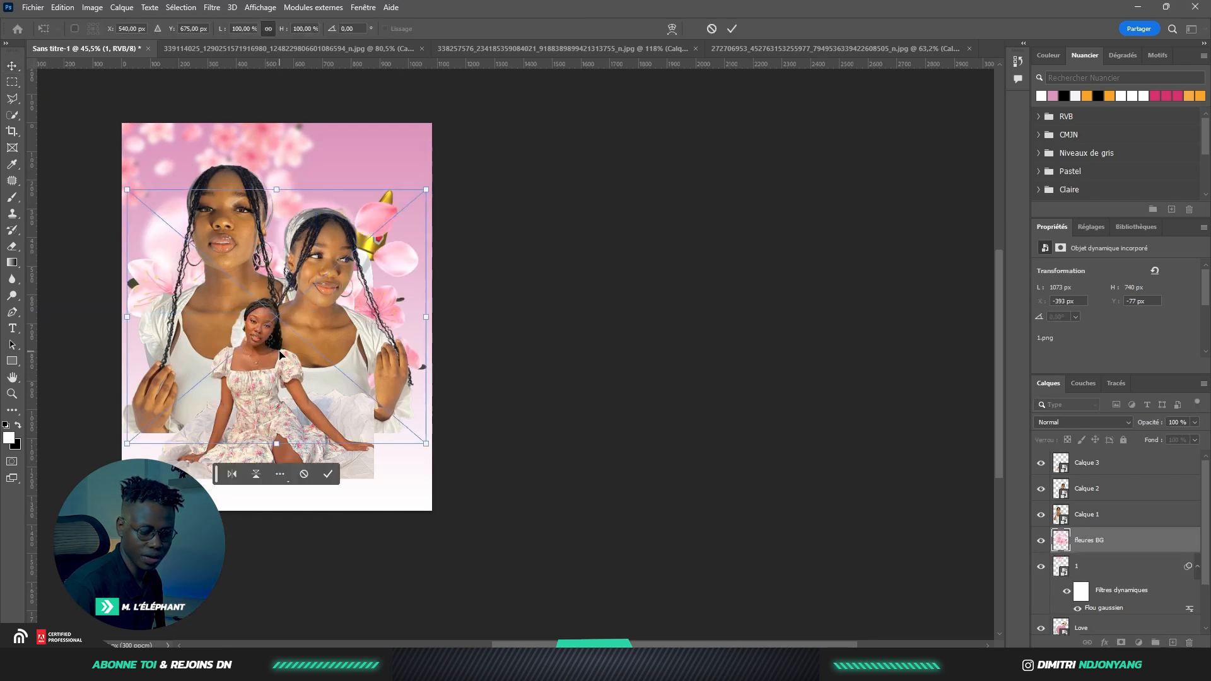
drag(381, 303, 381, 313)
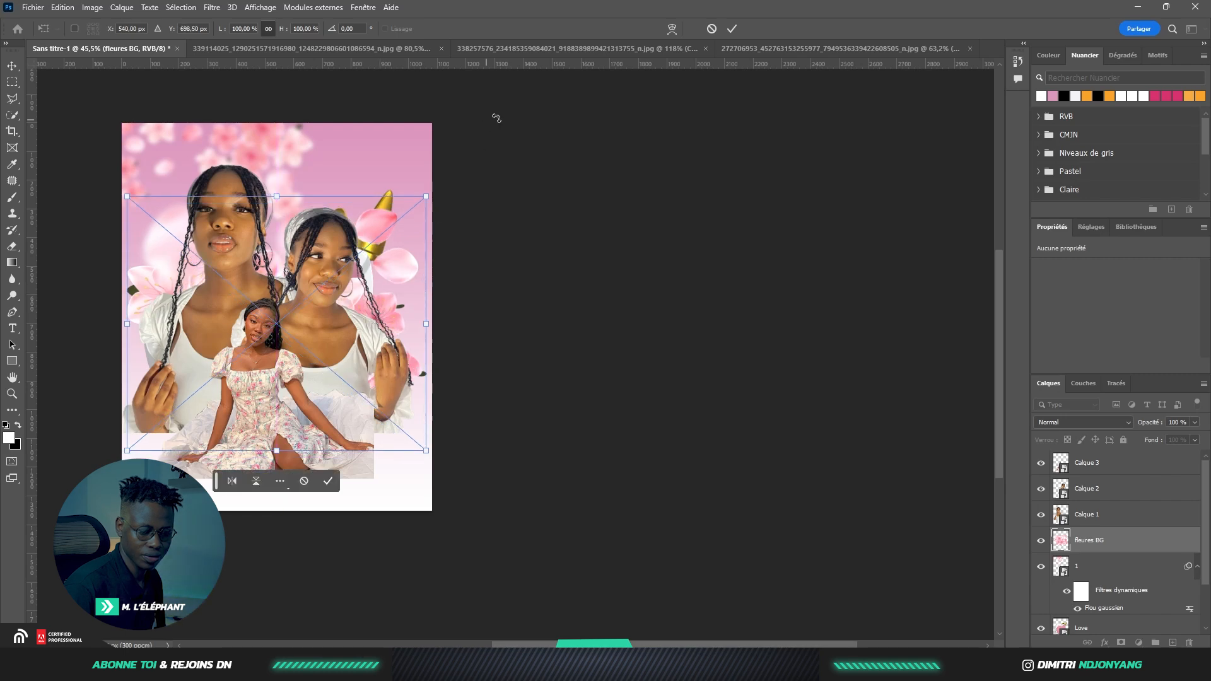
click(733, 28)
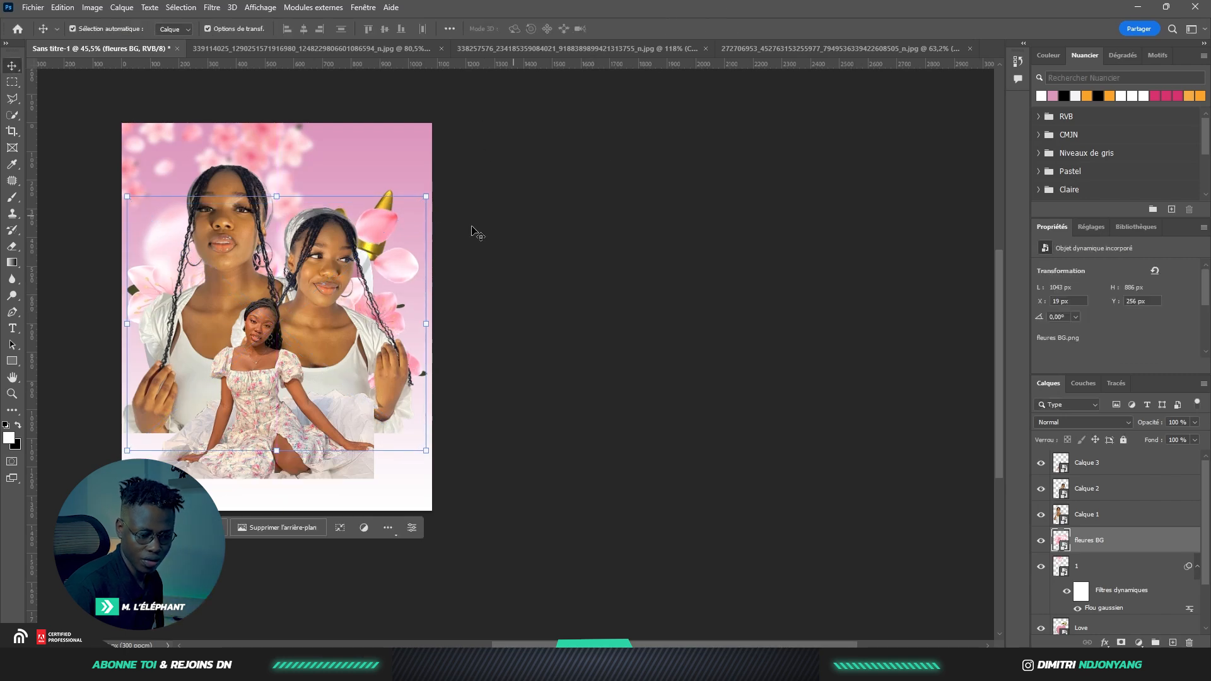
Add a layer mask to fleures BG and set up the Arrondi flou brush at 0% hardness and about 178 px
scroll(330, 286, up, 5)
scroll(357, 293, down, 4)
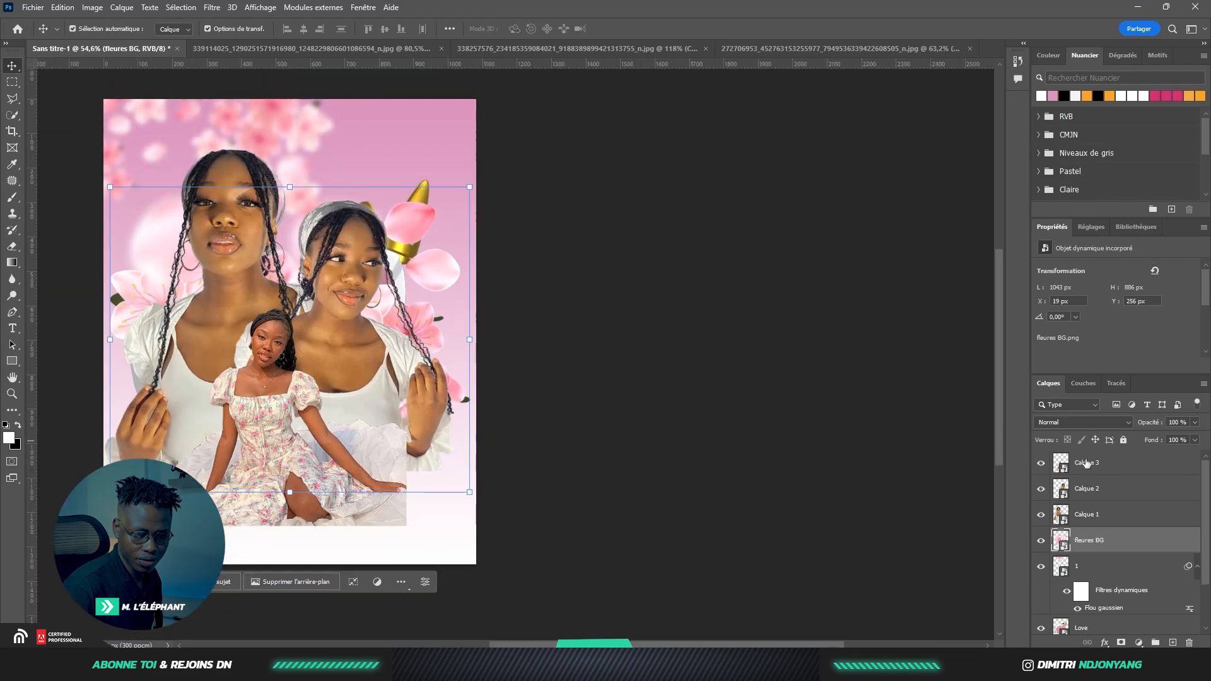
click(1117, 640)
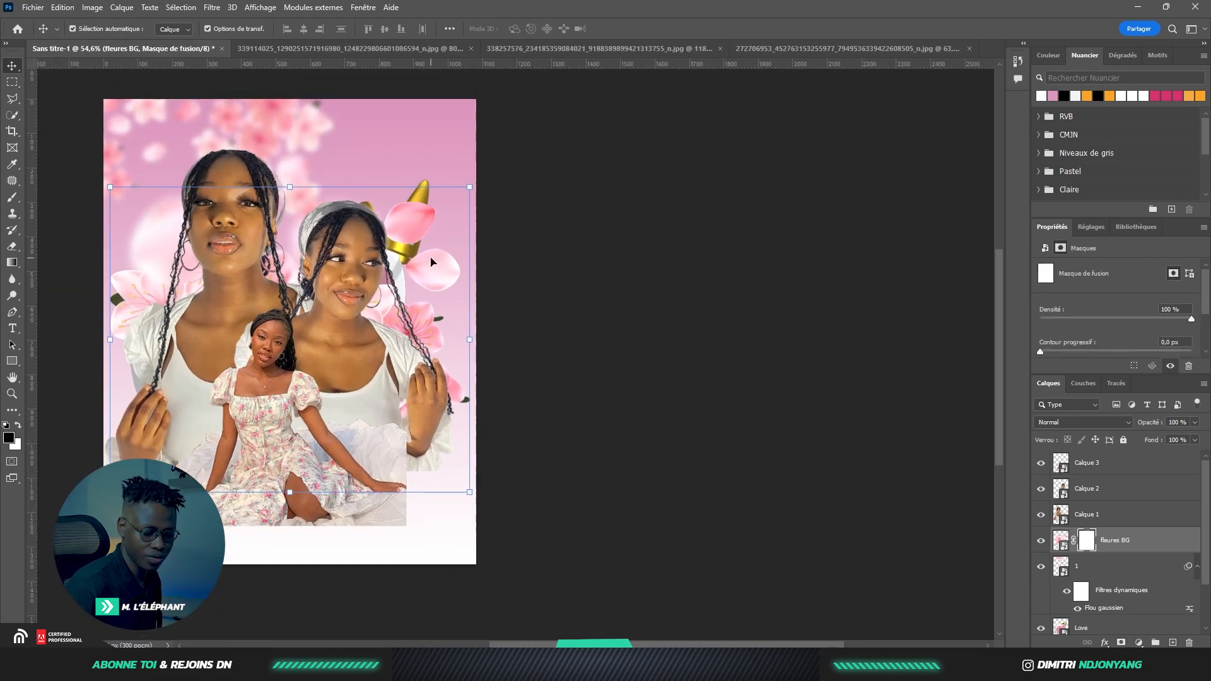
key(b)
right_click(368, 287)
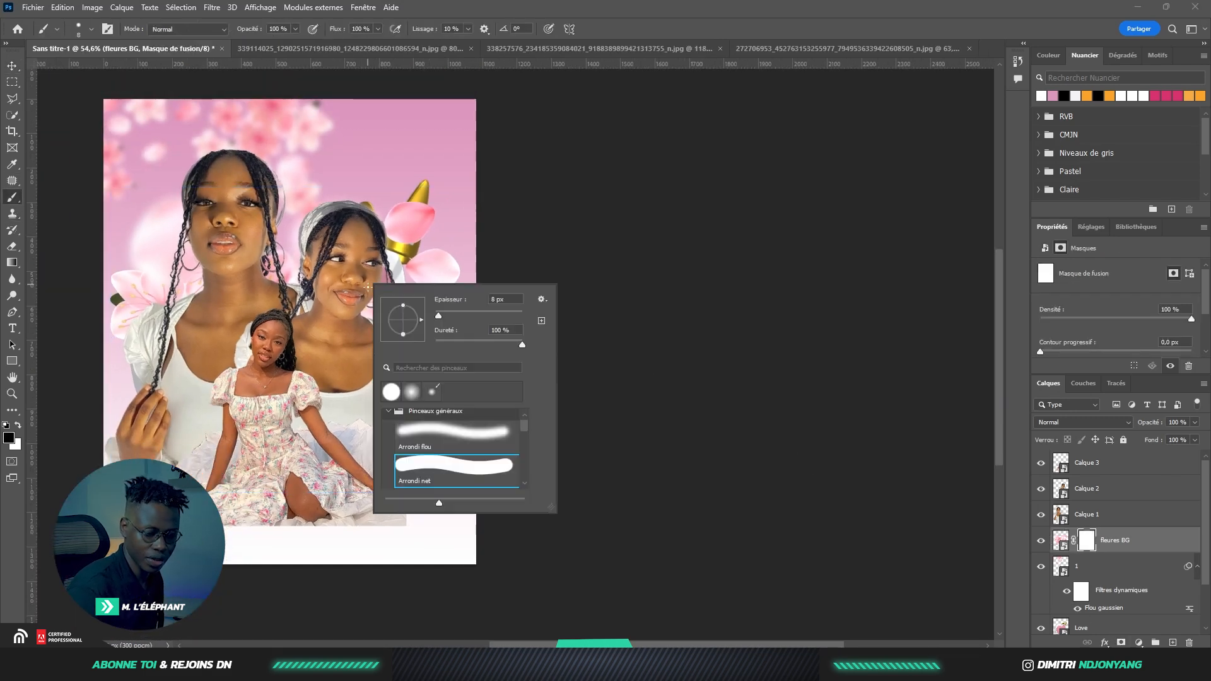
drag(467, 322, 479, 328)
click(443, 436)
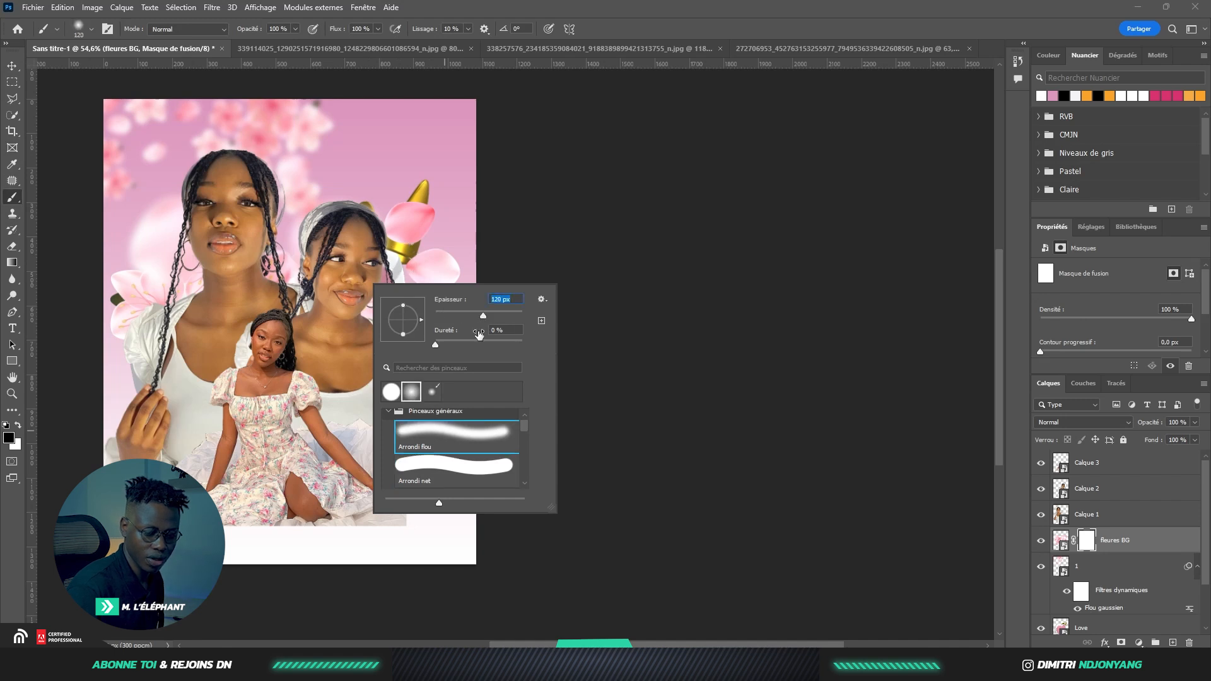
key(Return)
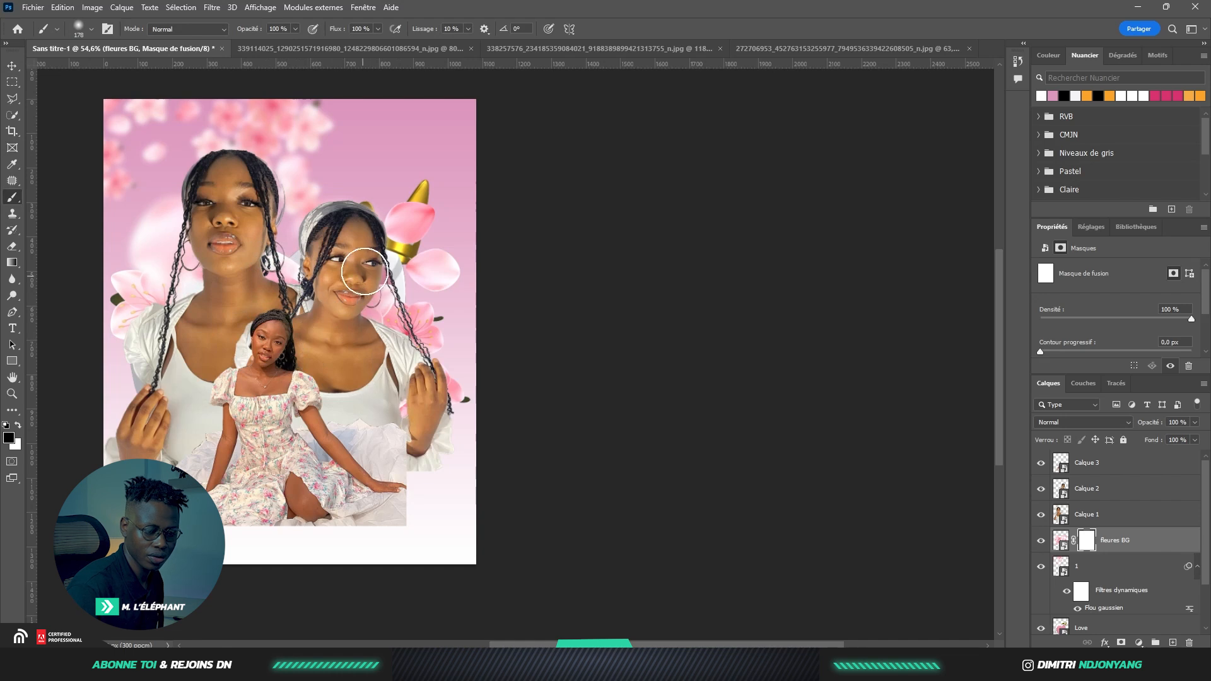
Paint black on the fleures BG mask to hide the petals covering the golden crown and the area behind the portraits
mouse_move(366, 252)
mouse_down()
mouse_move(378, 217)
mouse_move(292, 292)
mouse_move(334, 279)
mouse_move(336, 303)
mouse_move(251, 299)
mouse_move(207, 329)
mouse_move(221, 361)
mouse_up()
scroll(76, 244, down, 4)
scroll(379, 178, up, 1)
scroll(528, 396, up, 3)
click(15, 66)
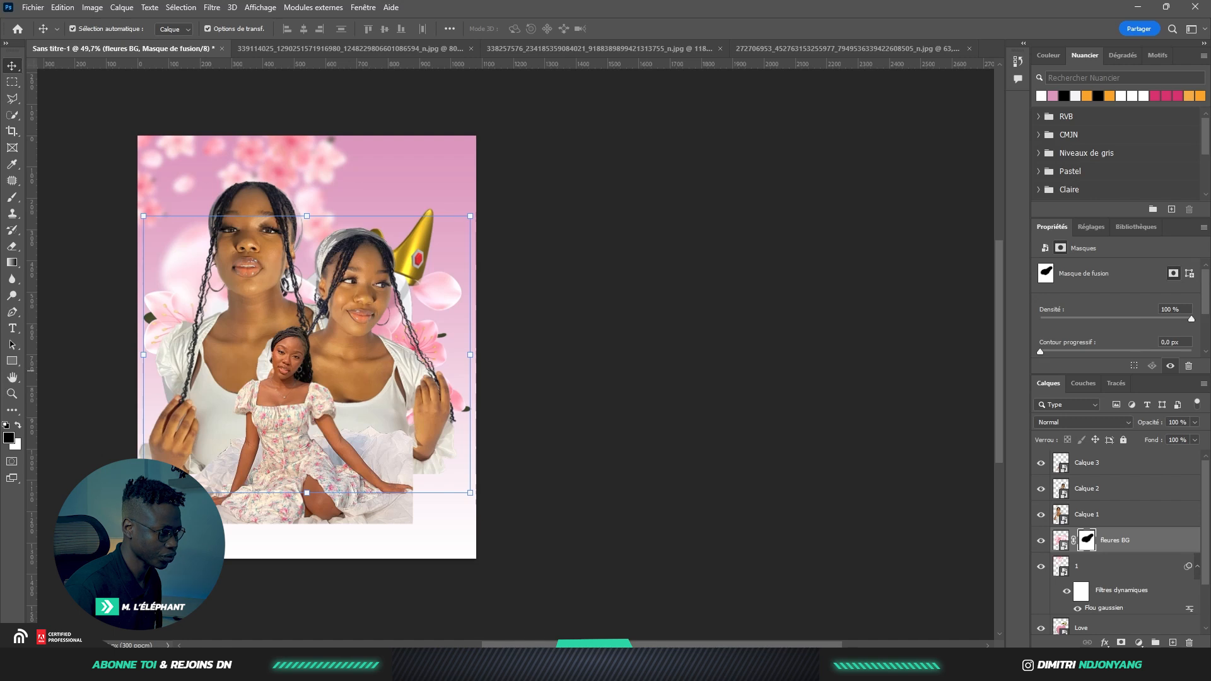
key(ctrl+t)
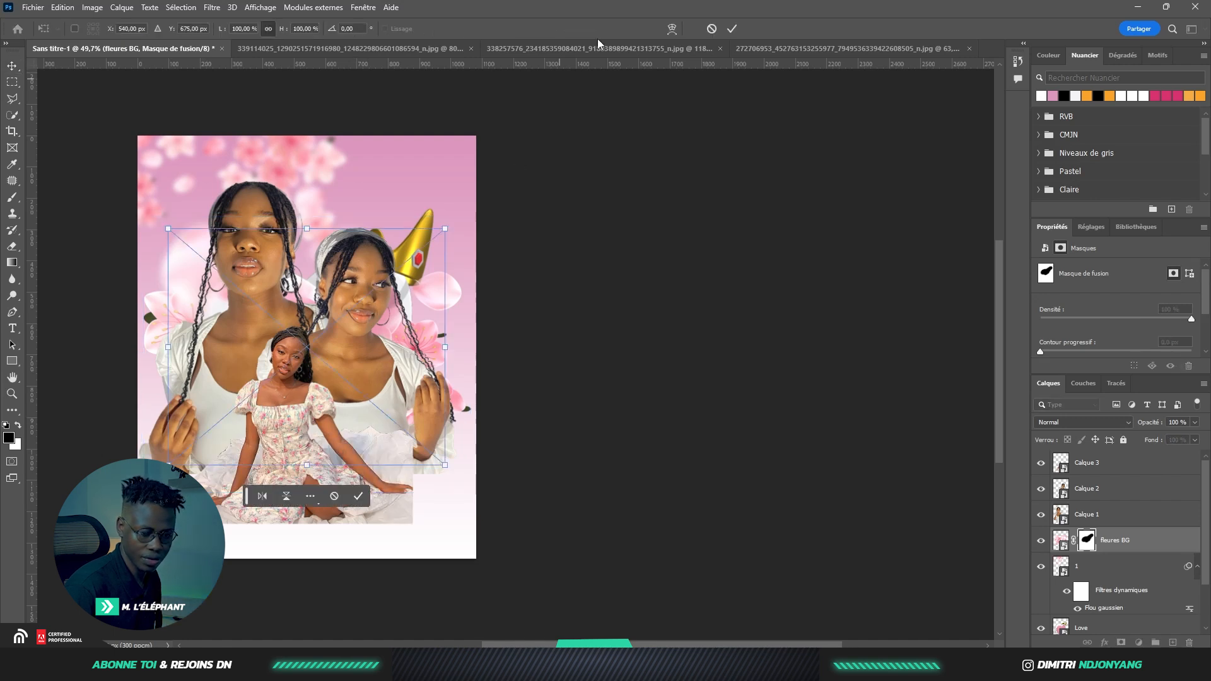
click(713, 29)
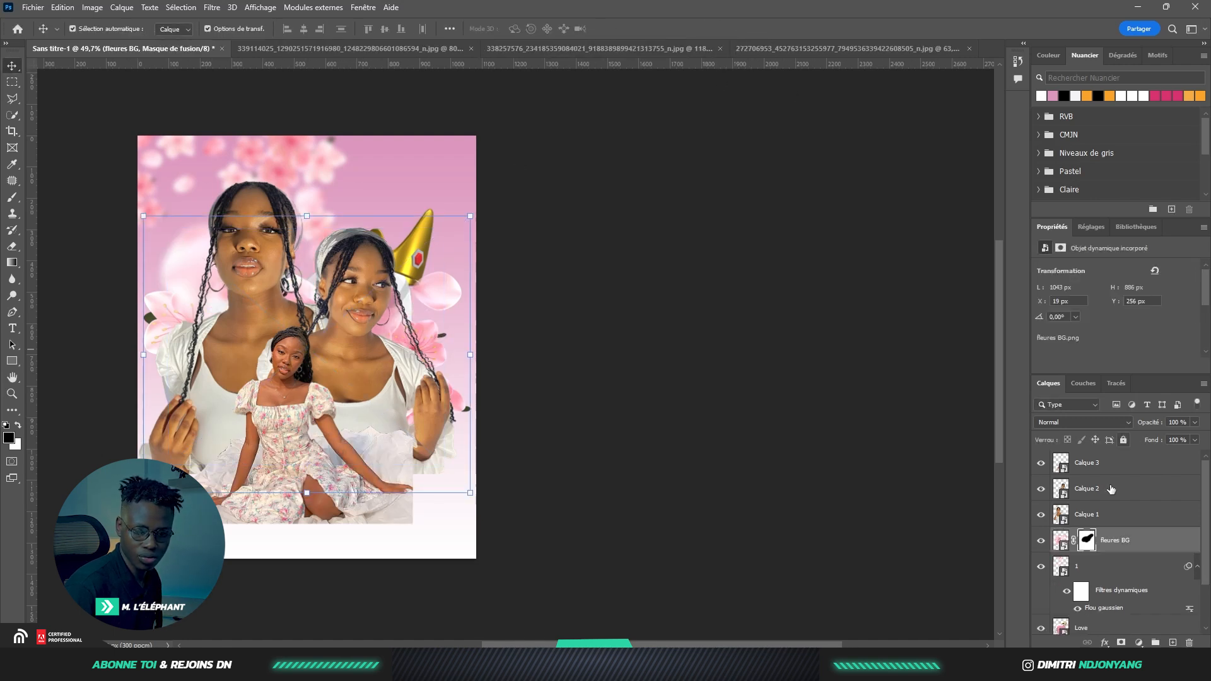
Place the large pink flower image 2 above Calque 3, position it over the canvas's lower-left corner, and deselect it
click(1096, 489)
click(1082, 468)
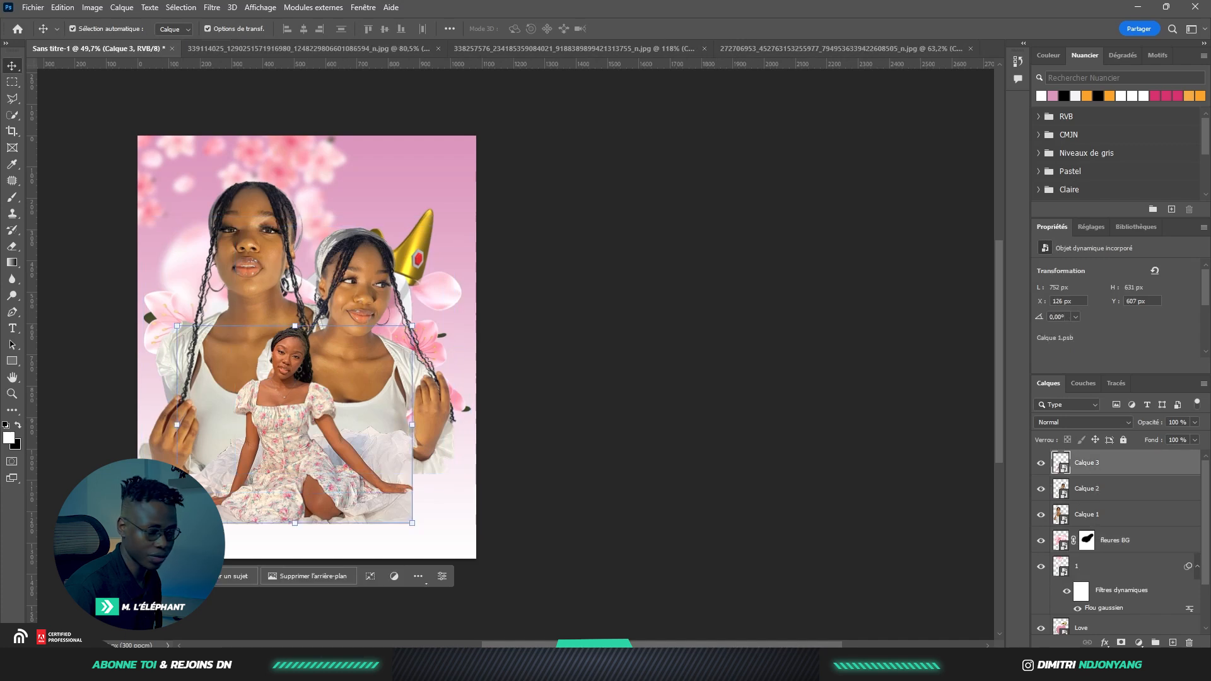
drag(233, 505, 263, 413)
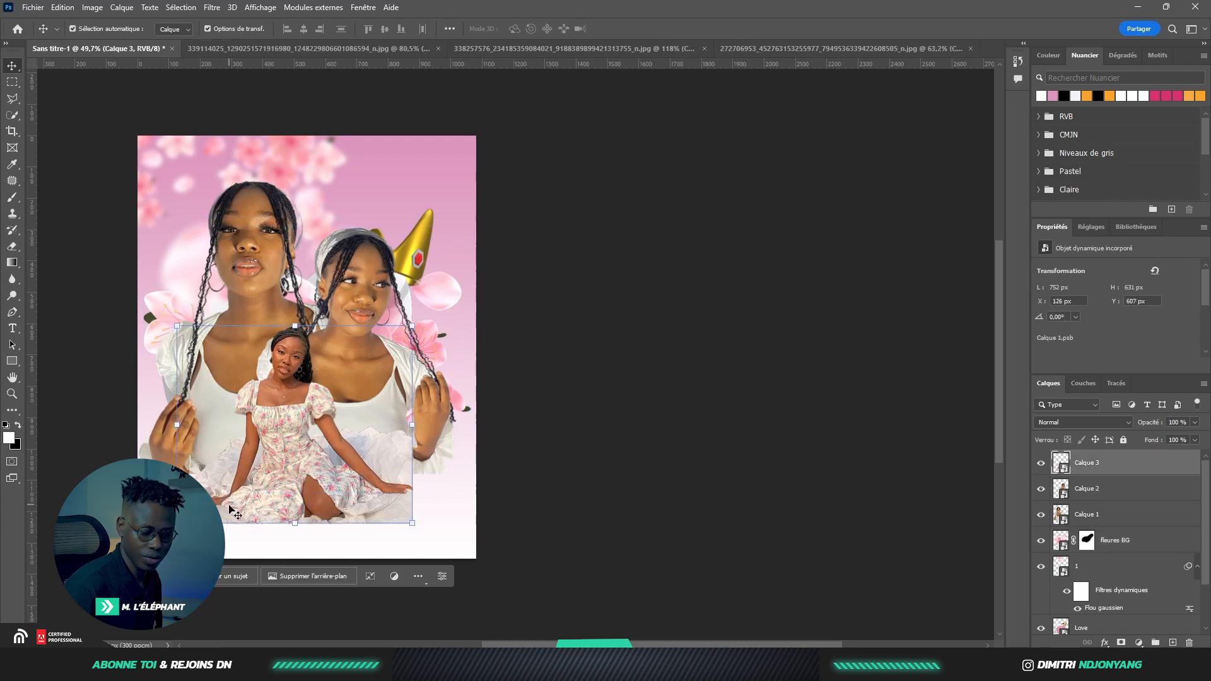
drag(320, 328, 199, 508)
click(234, 624)
scroll(296, 485, down, 1)
click(266, 489)
click(600, 320)
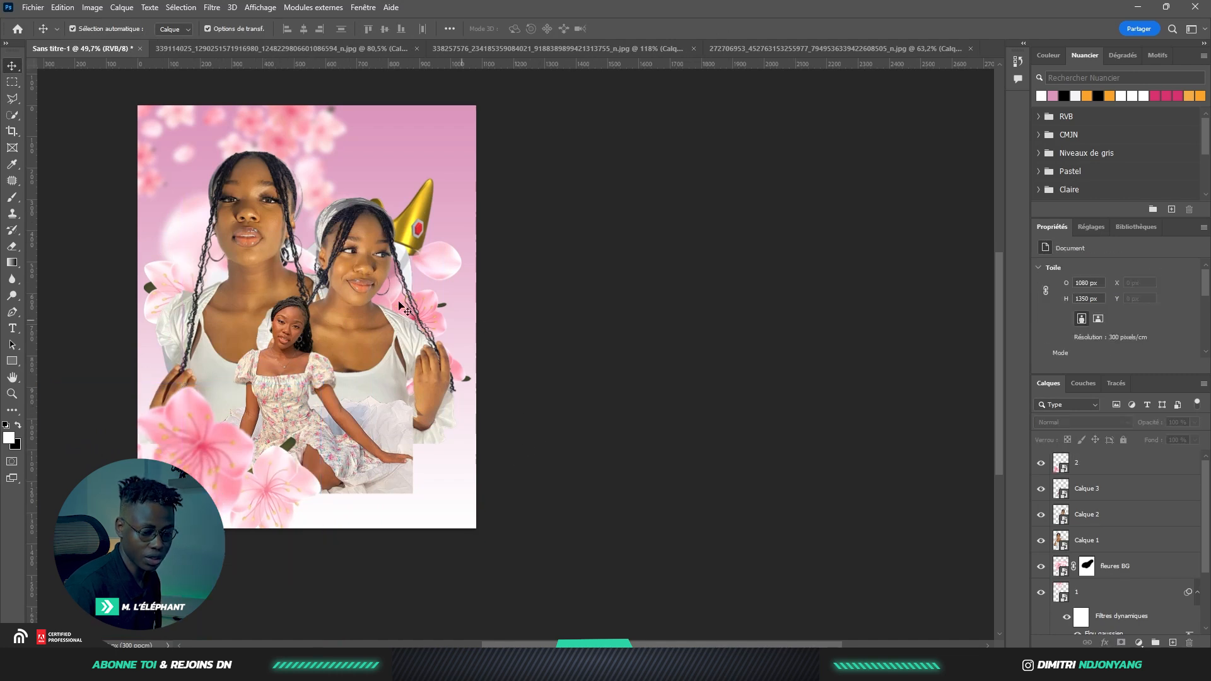
scroll(391, 294, up, 1)
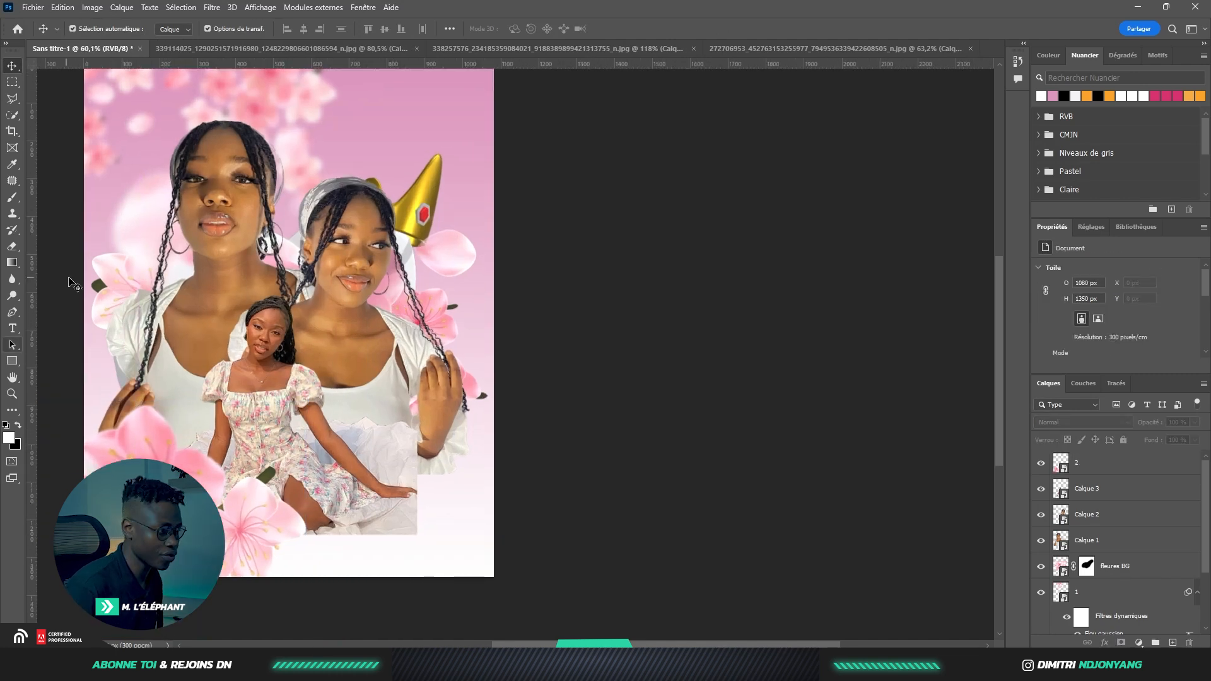
scroll(176, 247, down, 1)
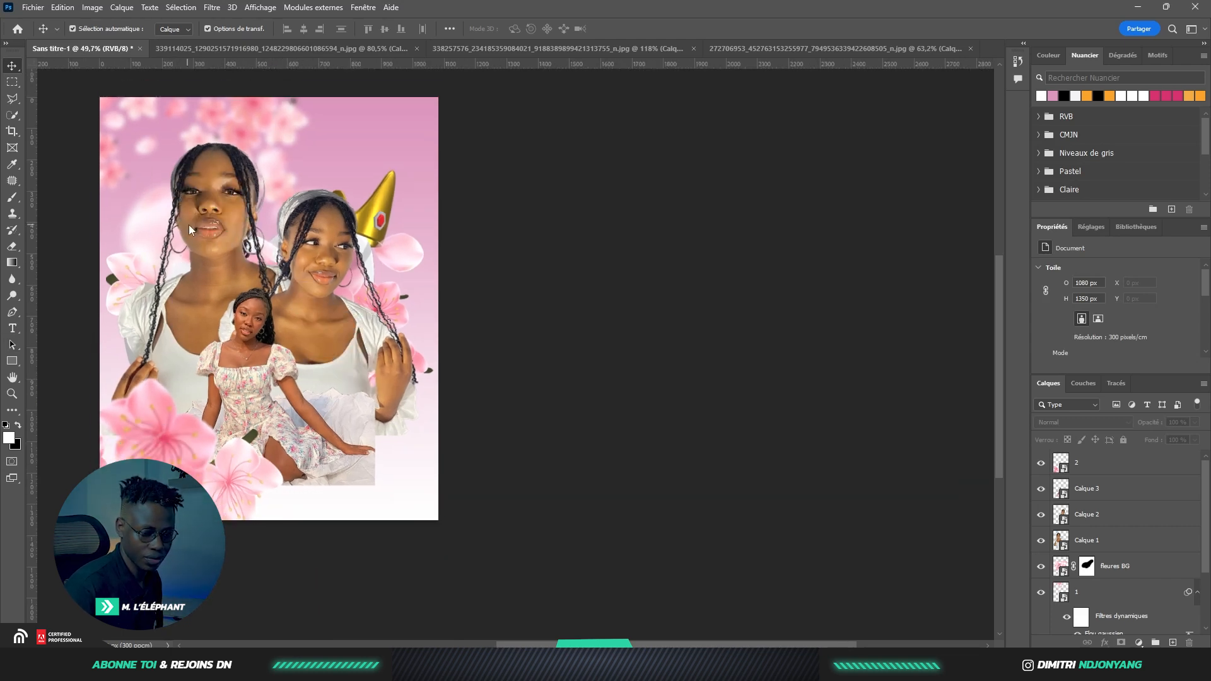
Place the petal image blur.png on top of the layer stack at X 756 px, Y 659 px, over the white-top woman's shoulder
click(320, 356)
drag(274, 312, 368, 304)
scroll(371, 303, up, 3)
key(Return)
Apply a Flou directionnel filter to the blur petal with an angle of 0° and a distance of 34 pixels
click(212, 6)
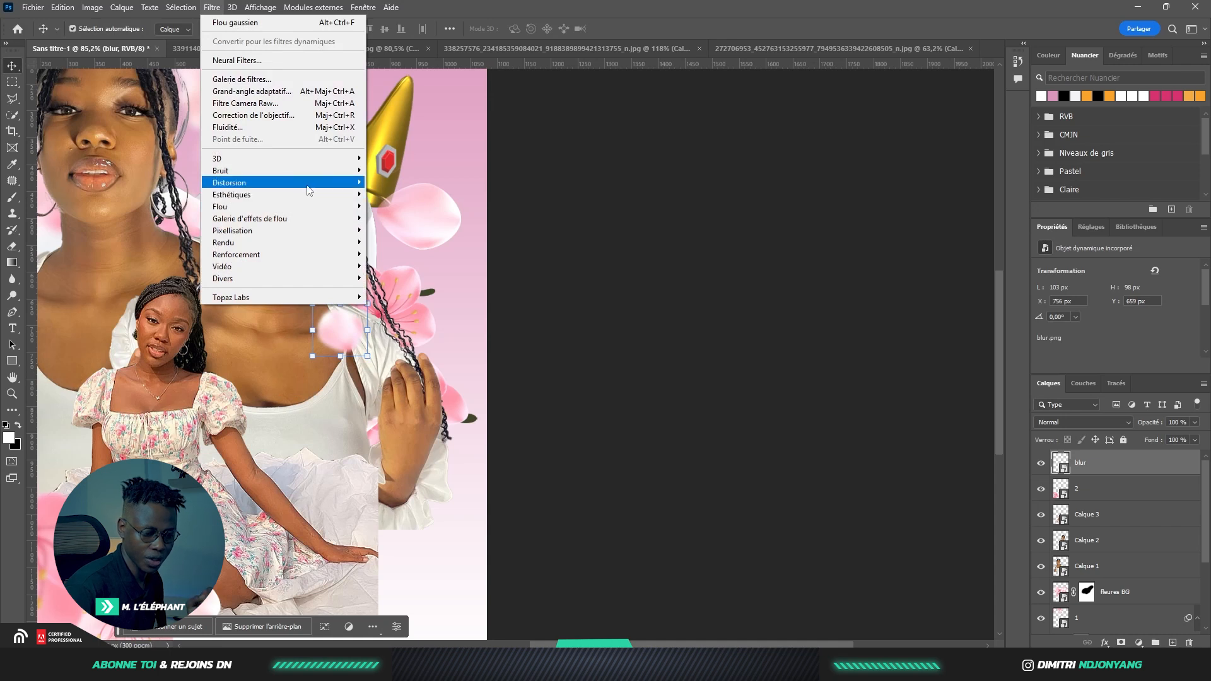
mouse_move(341, 206)
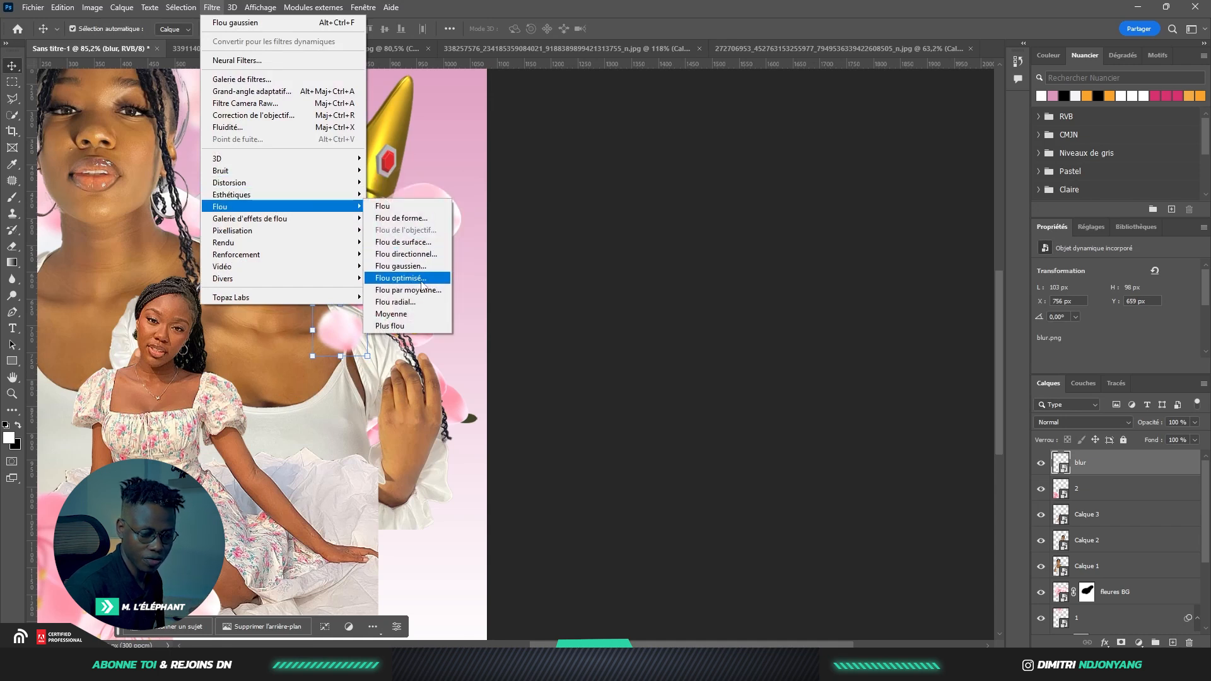
click(405, 253)
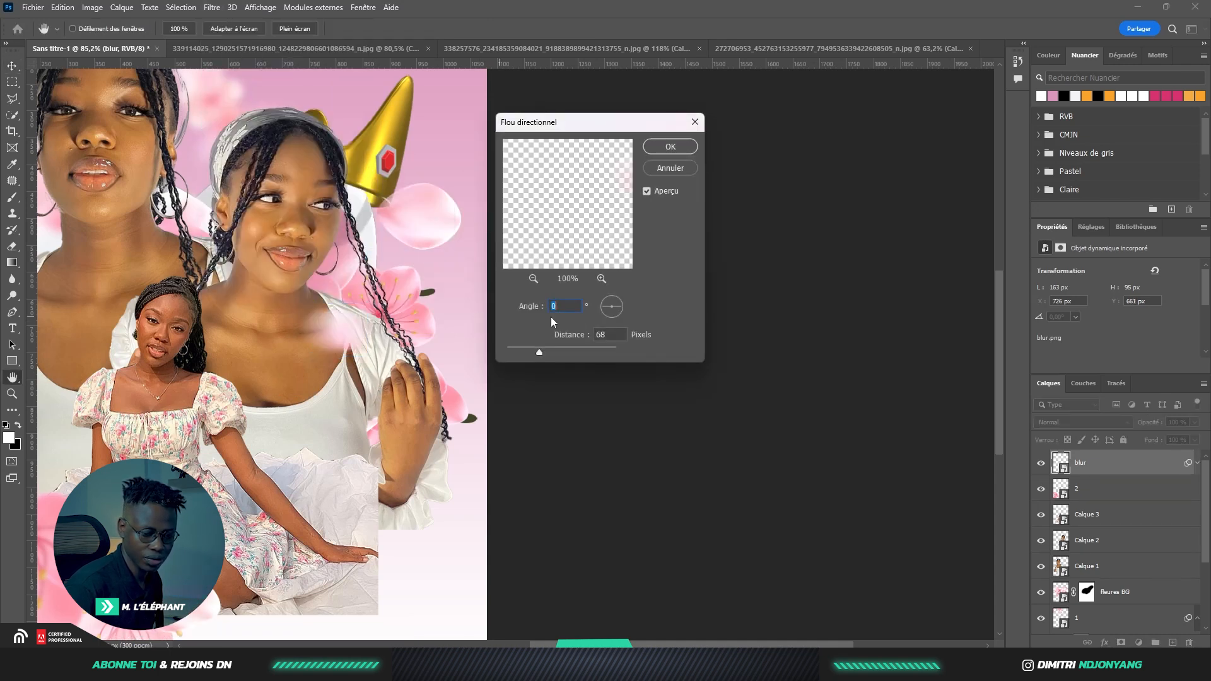
drag(537, 350, 525, 350)
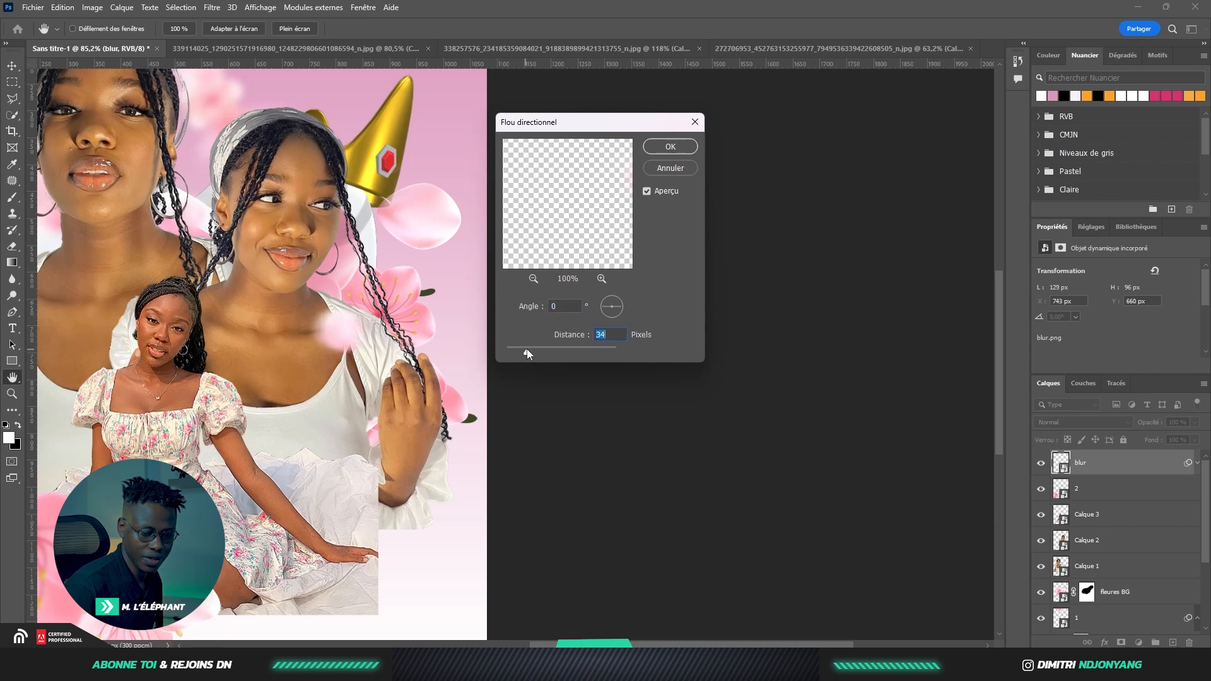
click(671, 146)
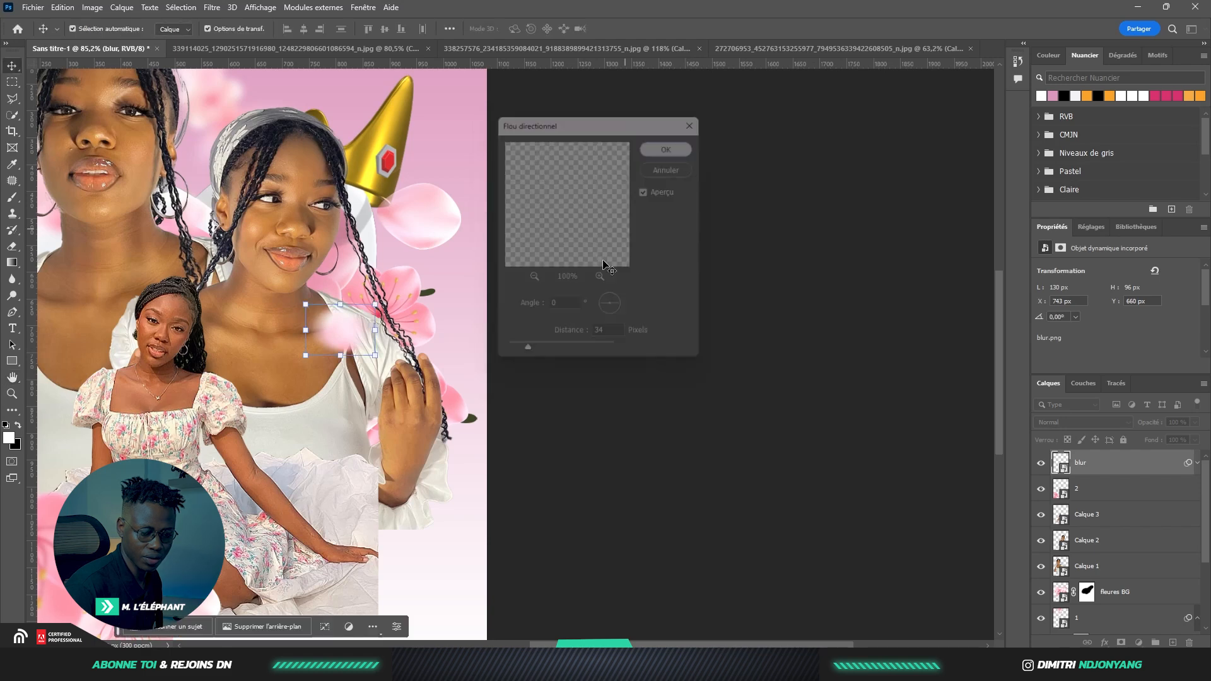
Duplicate the blurred petal, shrink the copy to 93 px wide, and place it at X 155 px, Y 634 px on the taller woman's shoulder
scroll(536, 294, down, 3)
drag(396, 345, 208, 310)
click(187, 290)
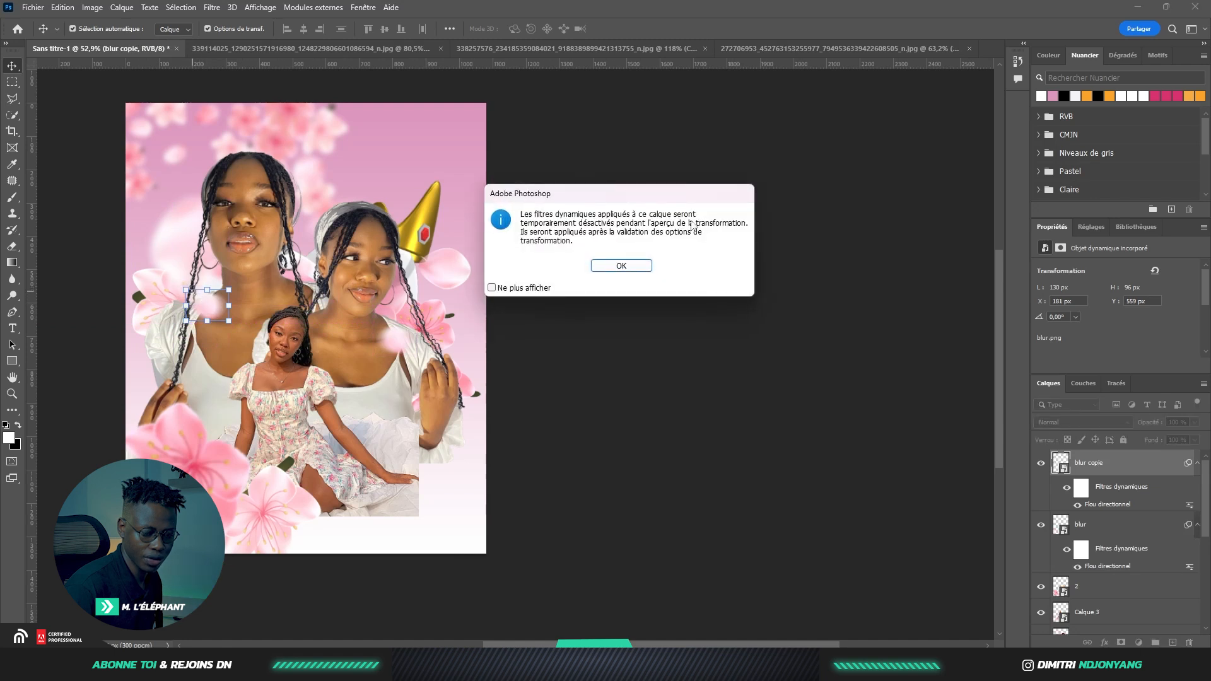
click(622, 266)
drag(193, 288, 203, 329)
click(267, 354)
drag(323, 225, 288, 201)
click(654, 213)
scroll(422, 248, up, 1)
key(Delete)
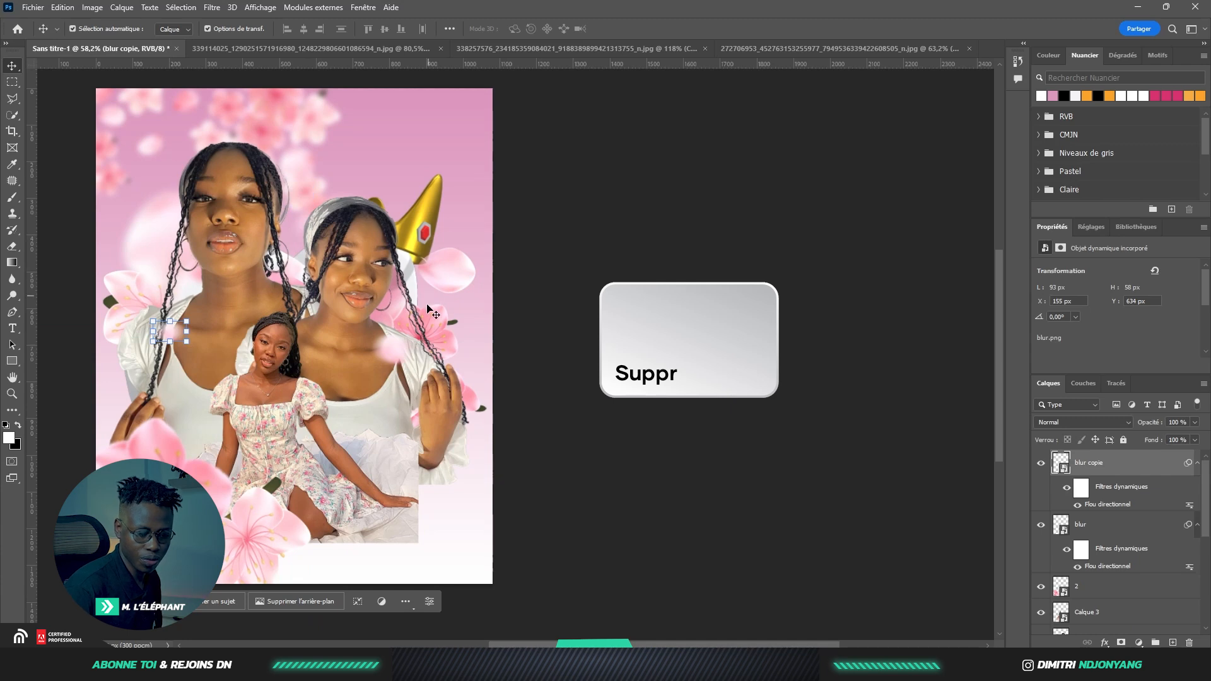
scroll(385, 339, down, 1)
mouse_move(380, 331)
mouse_down()
mouse_move(400, 322)
mouse_move(389, 330)
mouse_up()
Add a layer mask to Calque 3, the seated woman in the floral dress, and activate the Brush tool
click(351, 412)
scroll(350, 412, up, 2)
scroll(351, 412, down, 1)
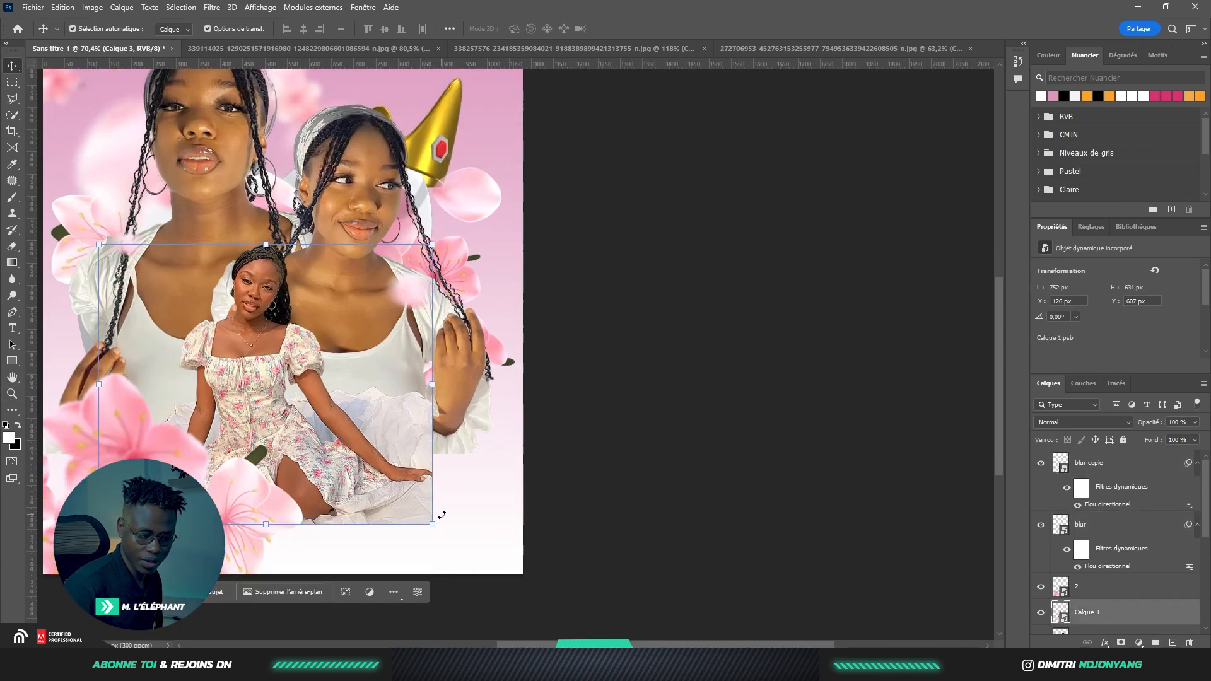
scroll(465, 470, down, 1)
scroll(465, 470, down, 2)
scroll(465, 470, up, 1)
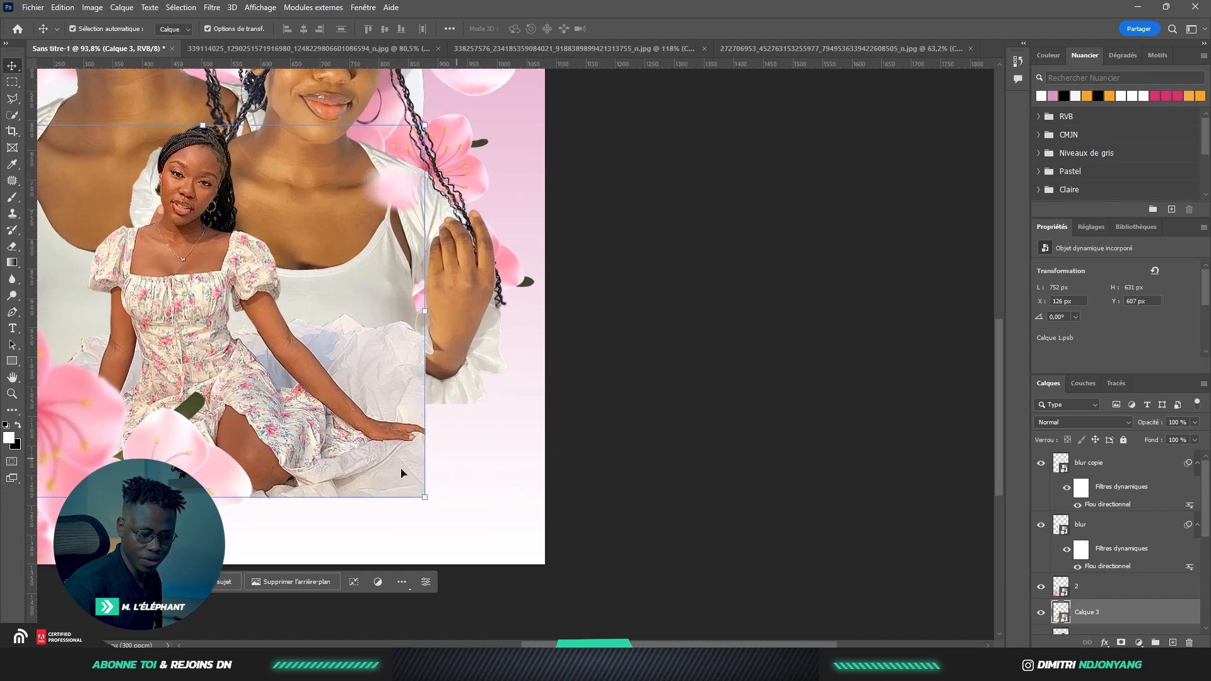
scroll(321, 467, down, 1)
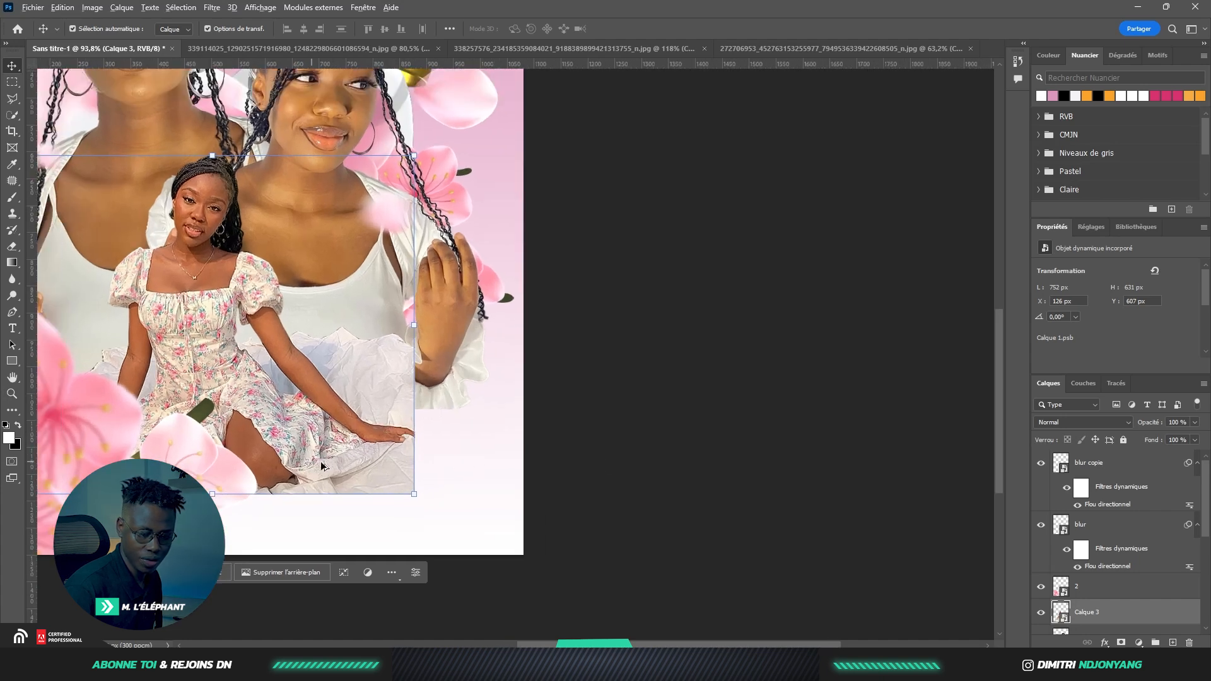
click(1122, 642)
click(12, 197)
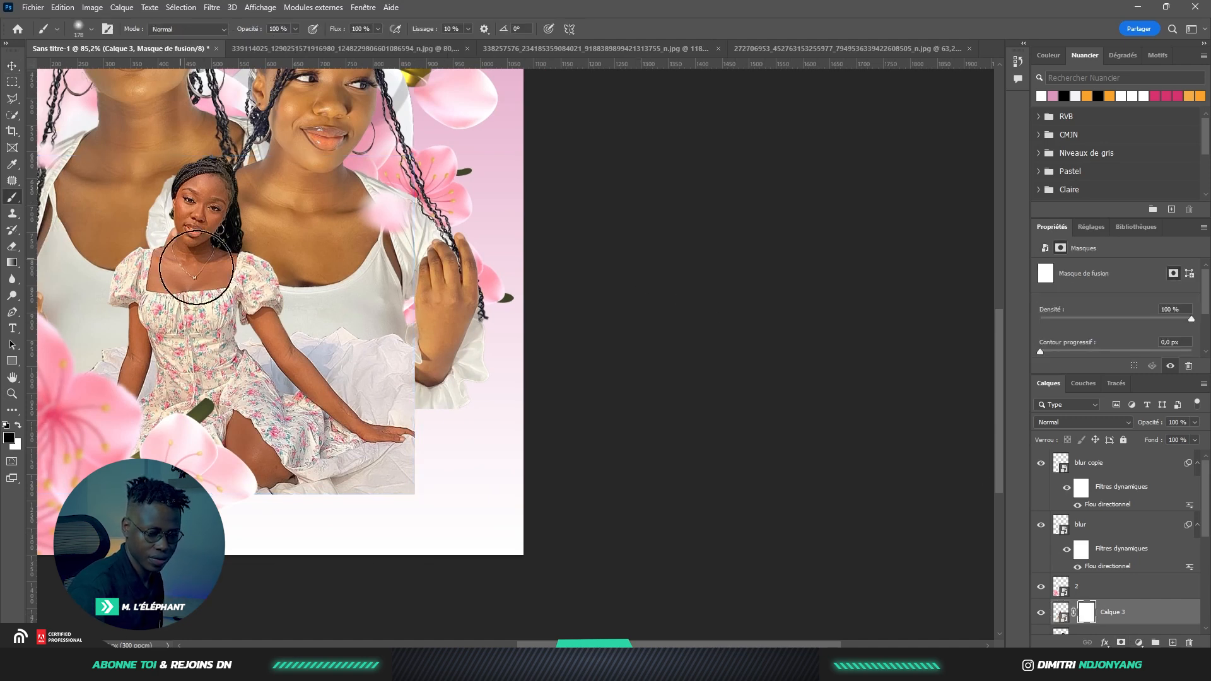
Paint black on the Calque 3 mask to fade the lower edge of the seated woman's dress into the background
mouse_move(441, 508)
mouse_down()
mouse_move(329, 522)
mouse_move(513, 508)
mouse_move(363, 509)
mouse_move(440, 435)
mouse_move(511, 451)
mouse_move(309, 532)
mouse_move(450, 516)
mouse_move(457, 492)
mouse_move(275, 521)
mouse_move(494, 448)
mouse_move(485, 489)
mouse_move(155, 550)
mouse_up()
key(ctrl+z)
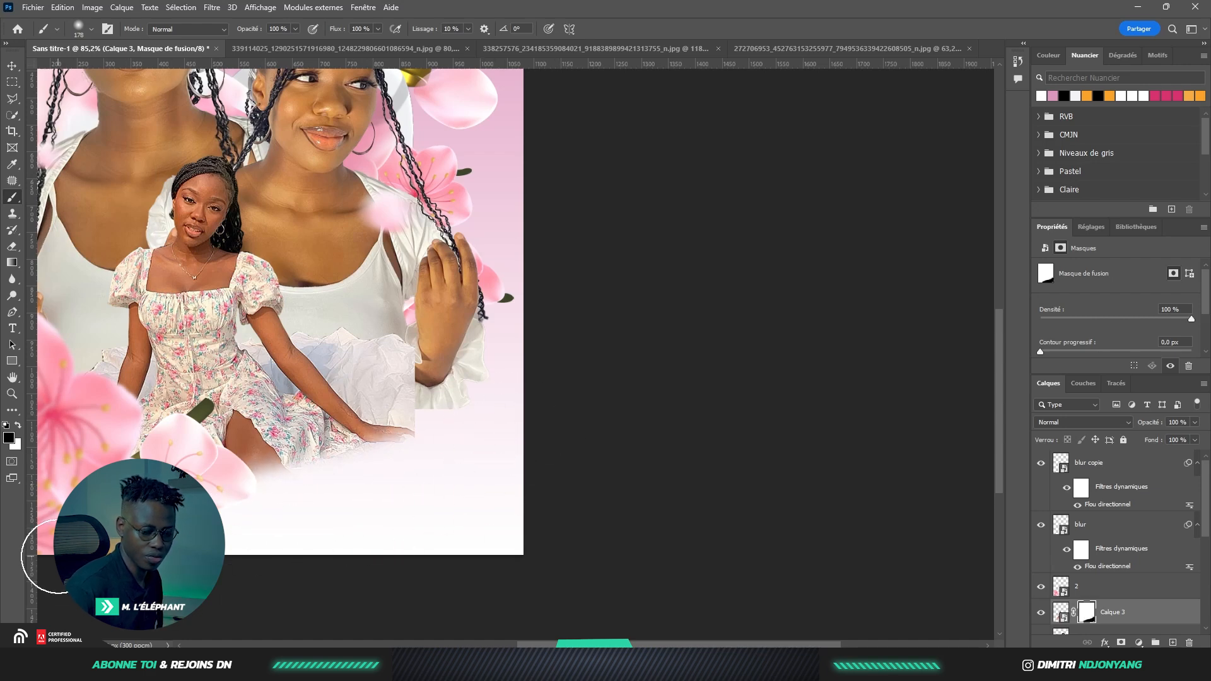
scroll(133, 500, down, 3)
drag(141, 340, 276, 314)
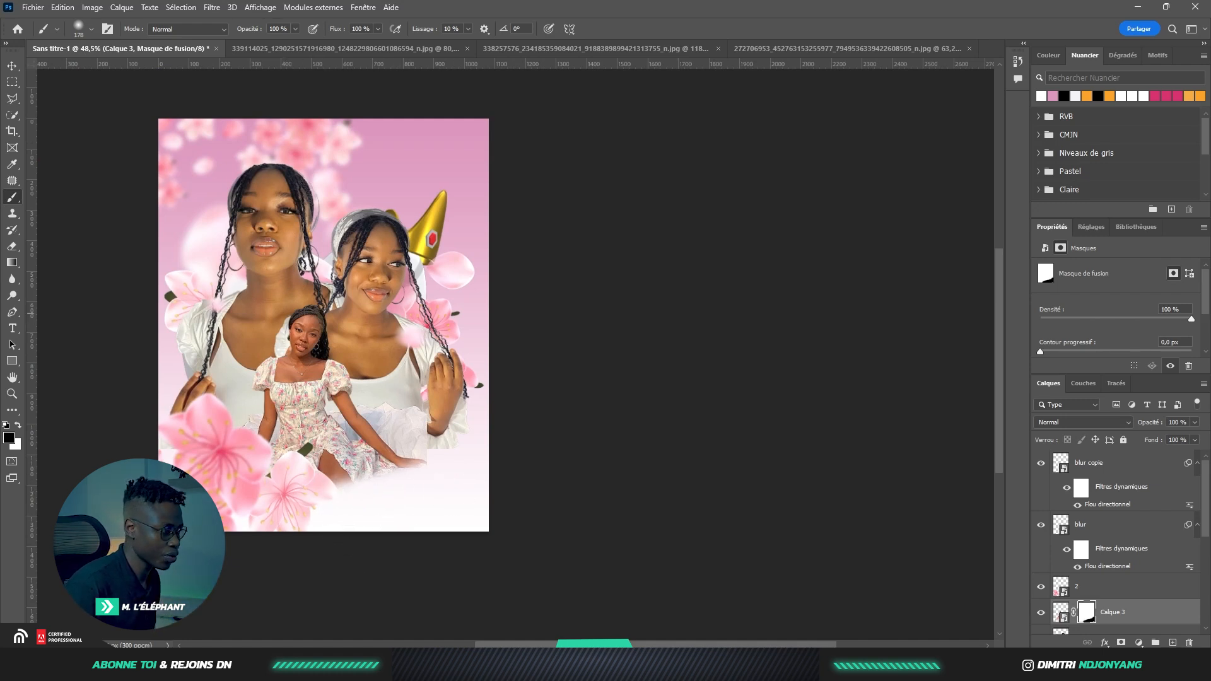
Place flower image 3 above Calque 3, scale it to 134.35%, and position it at X 807 px, Y 974 px beside the seated woman's hand
drag(414, 512, 403, 486)
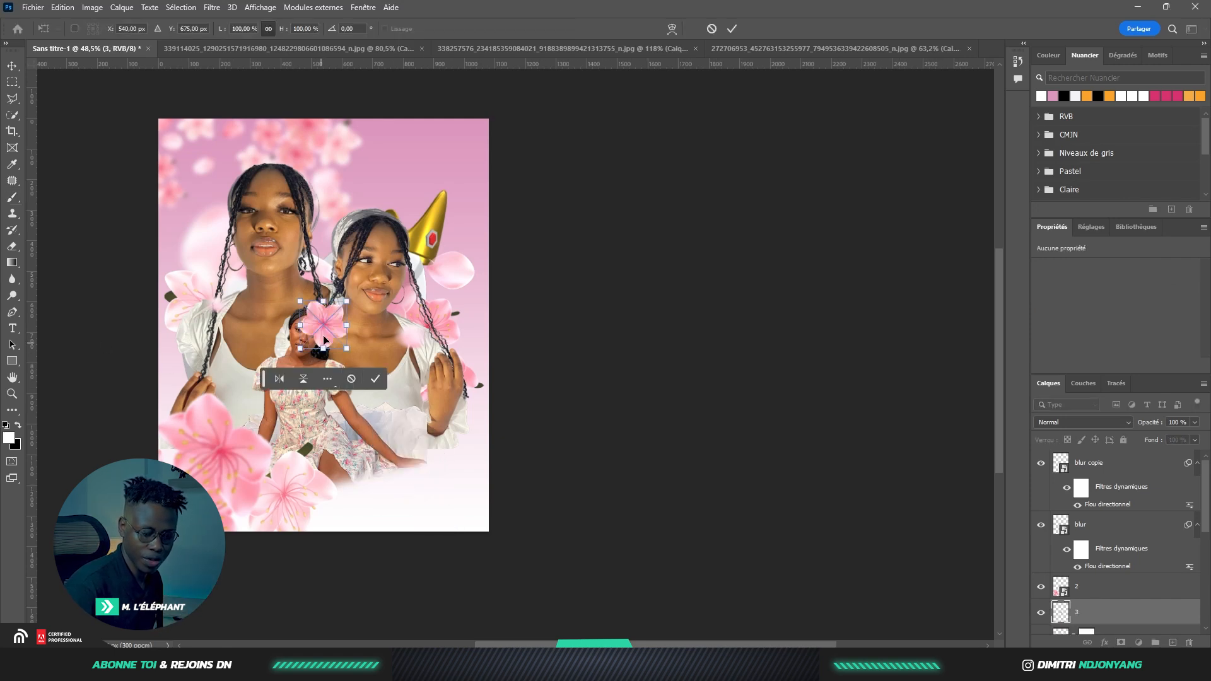
drag(346, 348, 427, 404)
drag(388, 359, 438, 468)
drag(463, 412, 445, 452)
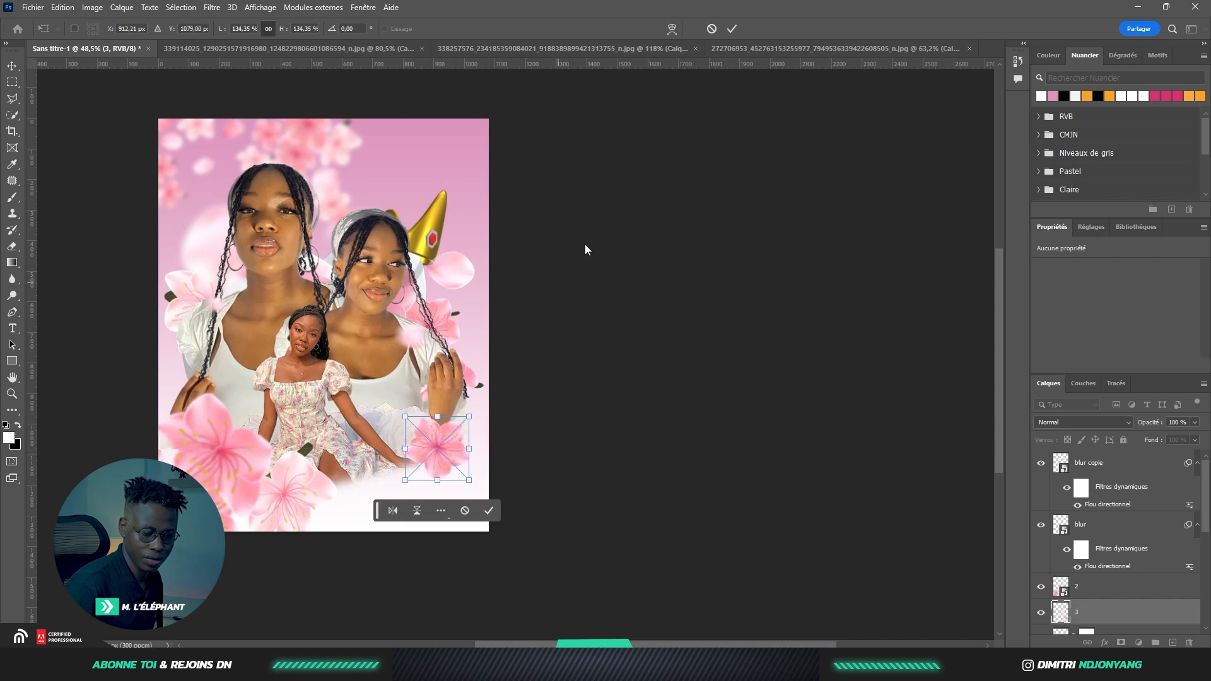
click(731, 29)
key(b)
click(789, 316)
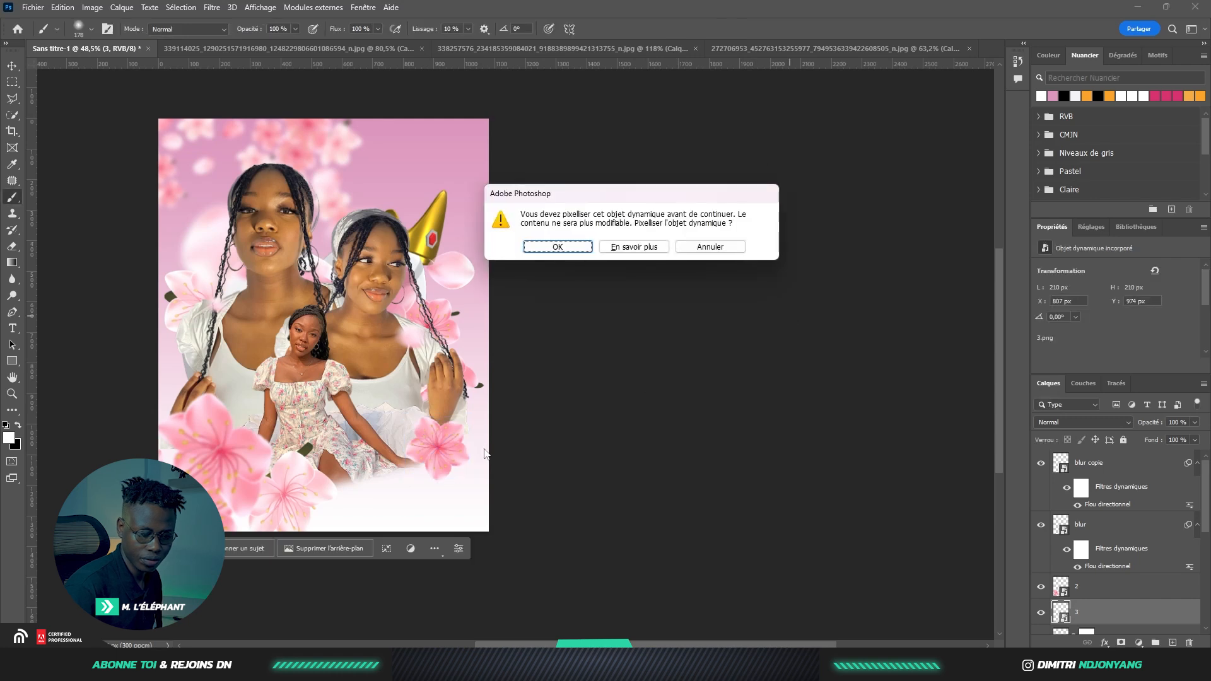
key(Escape)
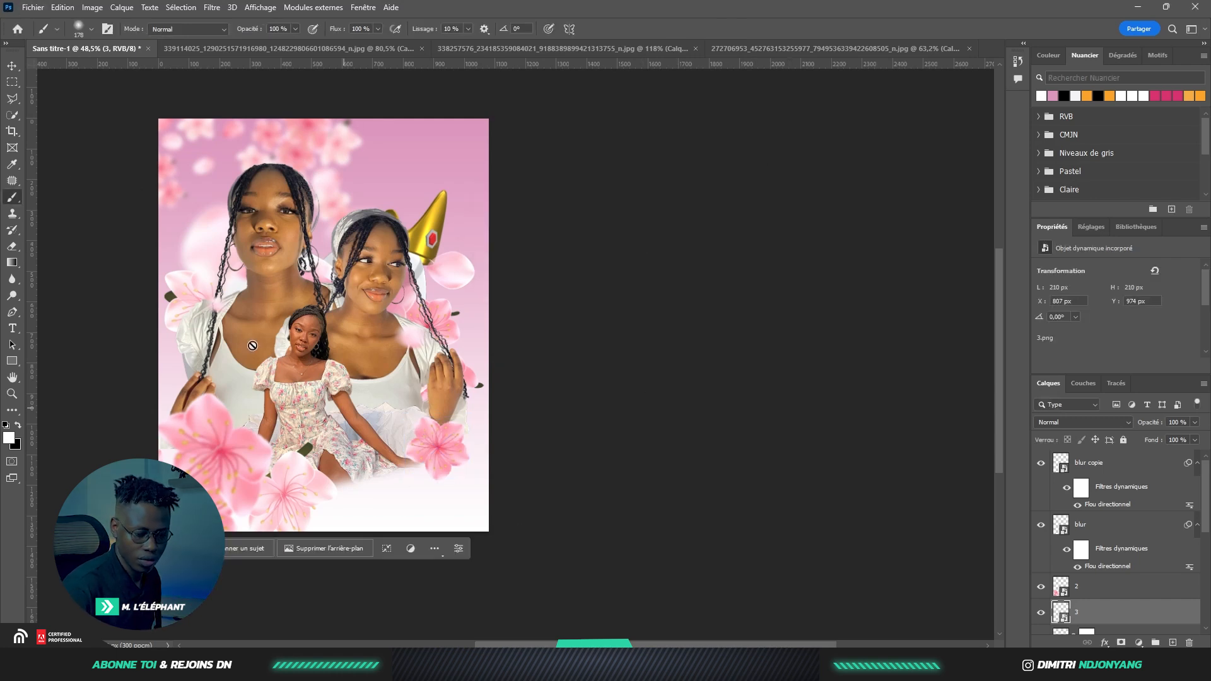
Shift flower 3 slightly toward the canvas's right edge with the Move tool and deselect it
key(v)
drag(457, 474, 467, 472)
click(569, 462)
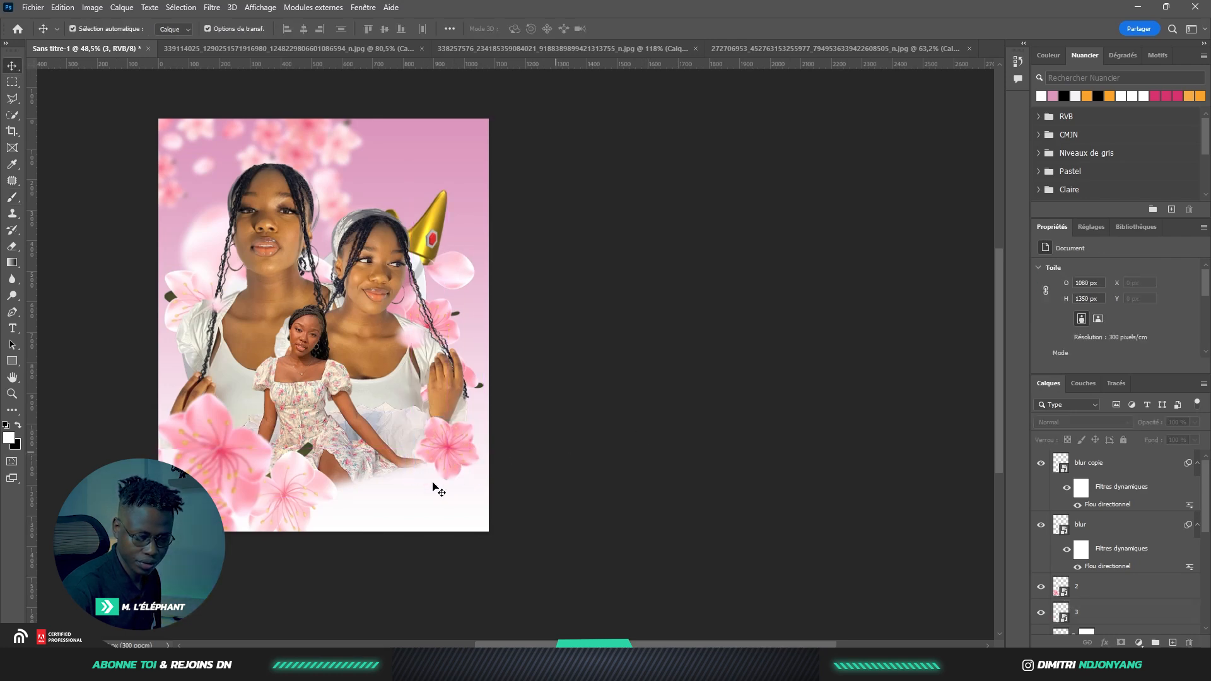
Select the three portrait layers together, scale them to 94.95%, and move them down so their centre is at X 509 px, Y 745.37 px
scroll(397, 474, up, 3)
click(287, 367)
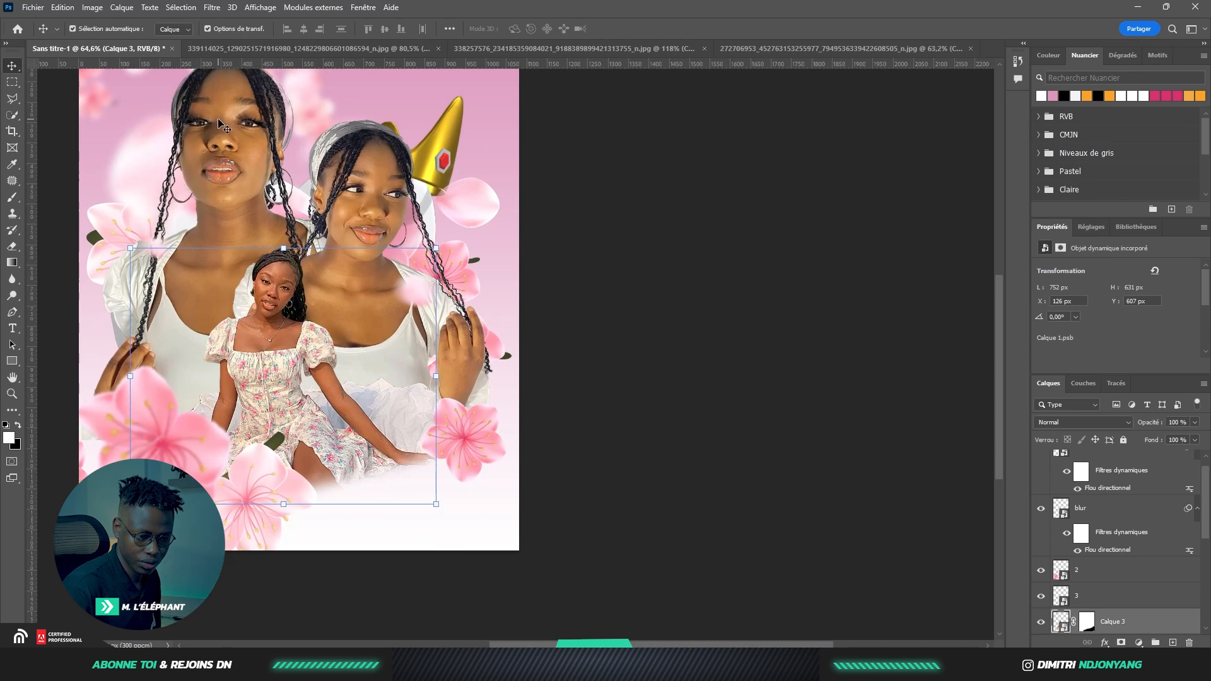
shift+click(381, 189)
scroll(351, 352, up, 3)
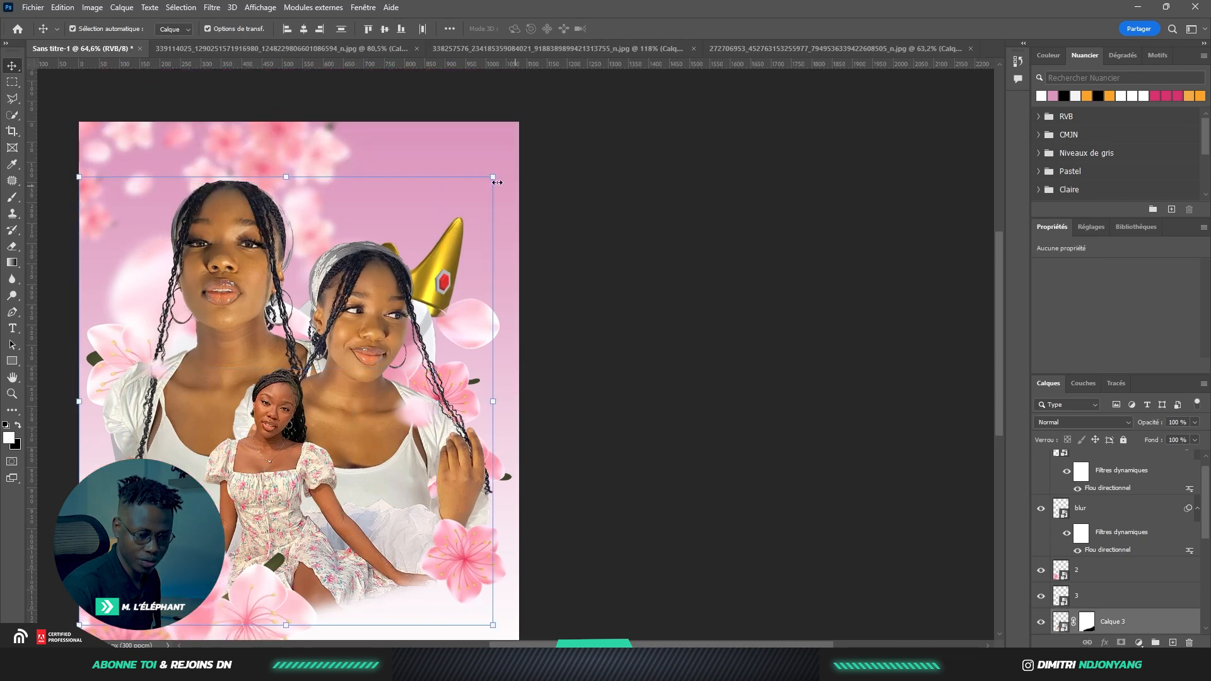
drag(496, 170, 485, 193)
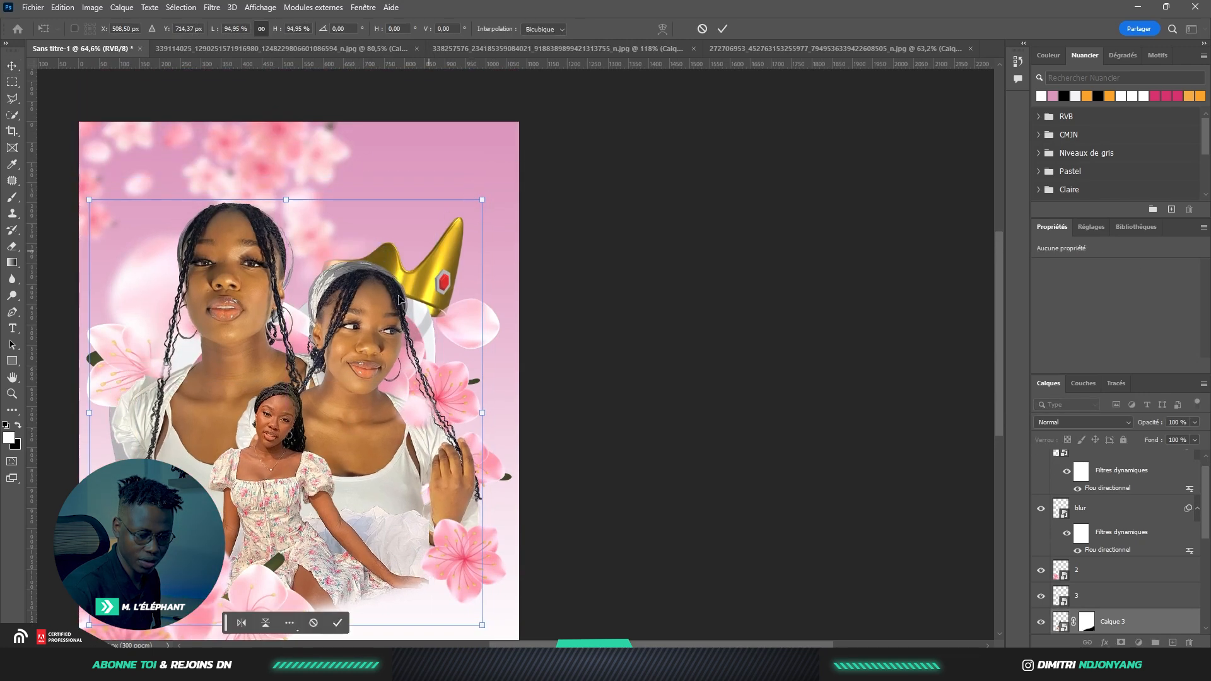
drag(372, 333, 345, 355)
scroll(374, 341, down, 3)
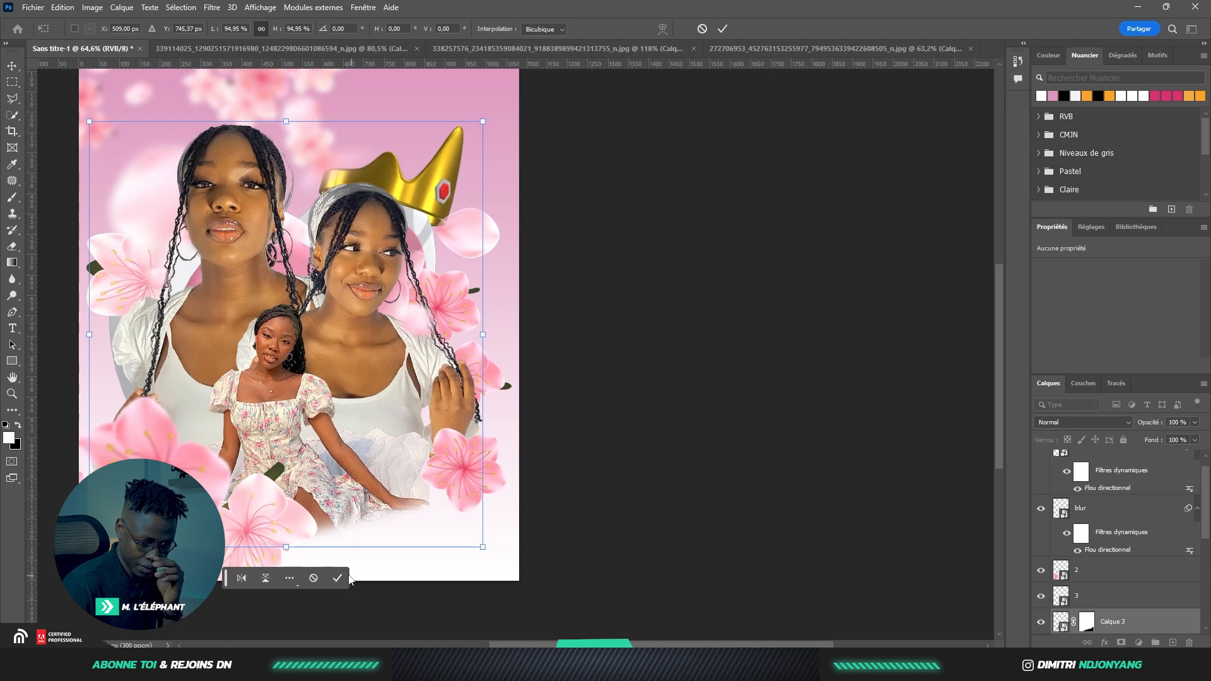
click(722, 29)
Enlarge the Love heart-and-crown image to 888 x 952 px, position it at X 53 px, Y 180 px, and deselect it
click(453, 188)
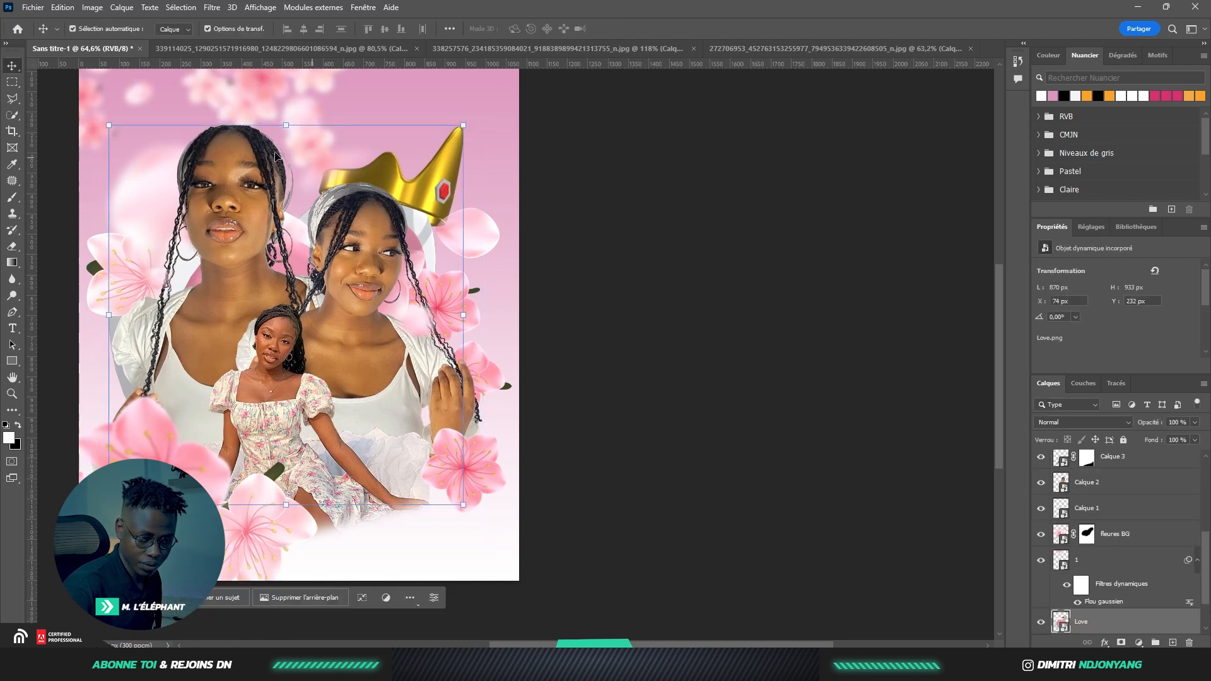
drag(107, 123, 87, 106)
drag(499, 96, 508, 87)
drag(422, 157, 434, 163)
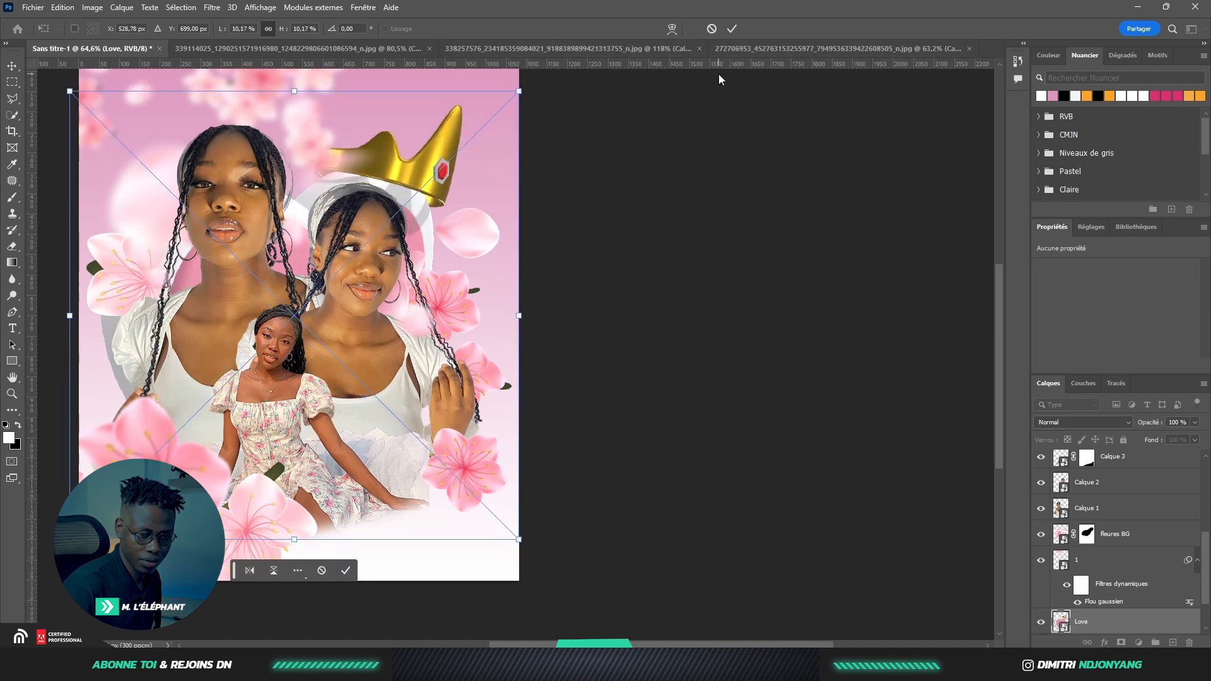
click(732, 28)
click(633, 202)
scroll(570, 284, down, 2)
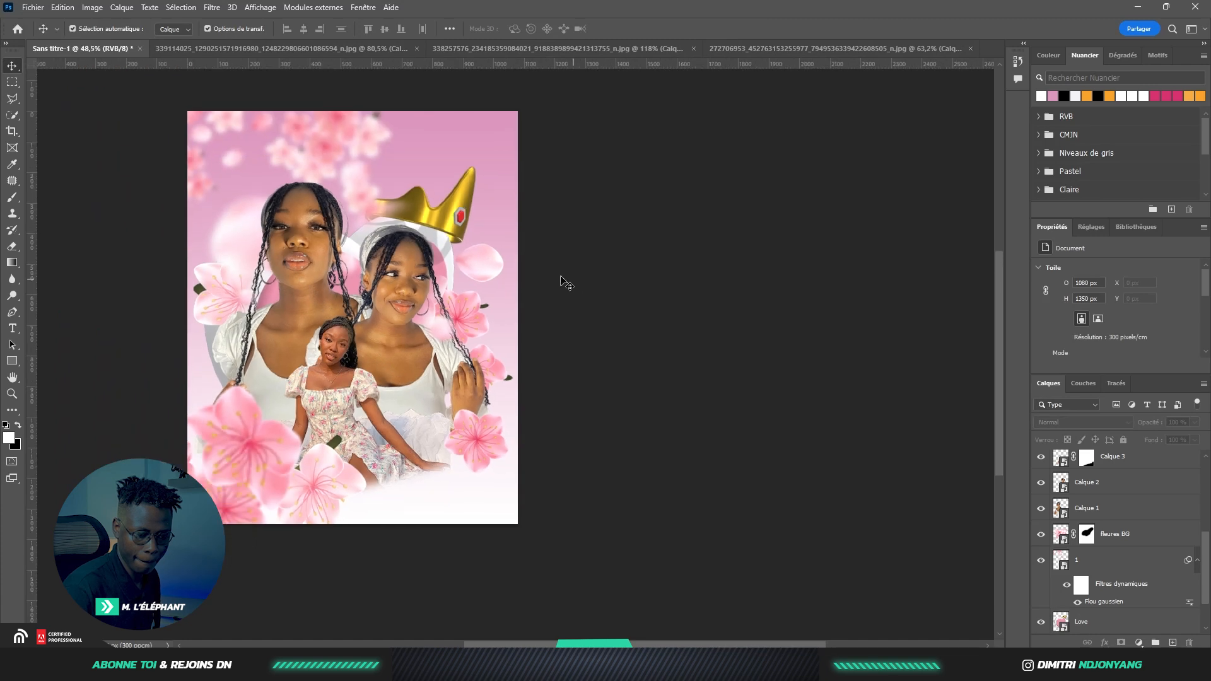
Create a layer beneath Calque 3 and brush a pale pink patch about 112 x 40 px on it, around X 835 px, Y 1130 px
scroll(443, 352, up, 2)
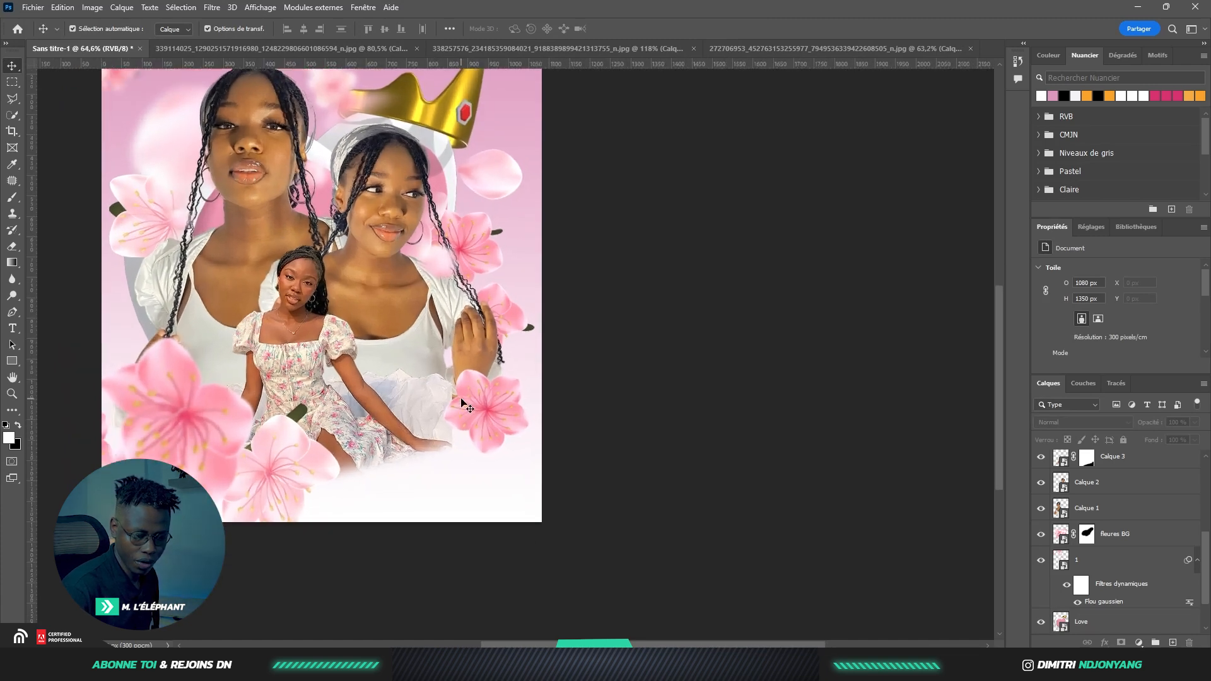
scroll(458, 452, up, 1)
click(354, 376)
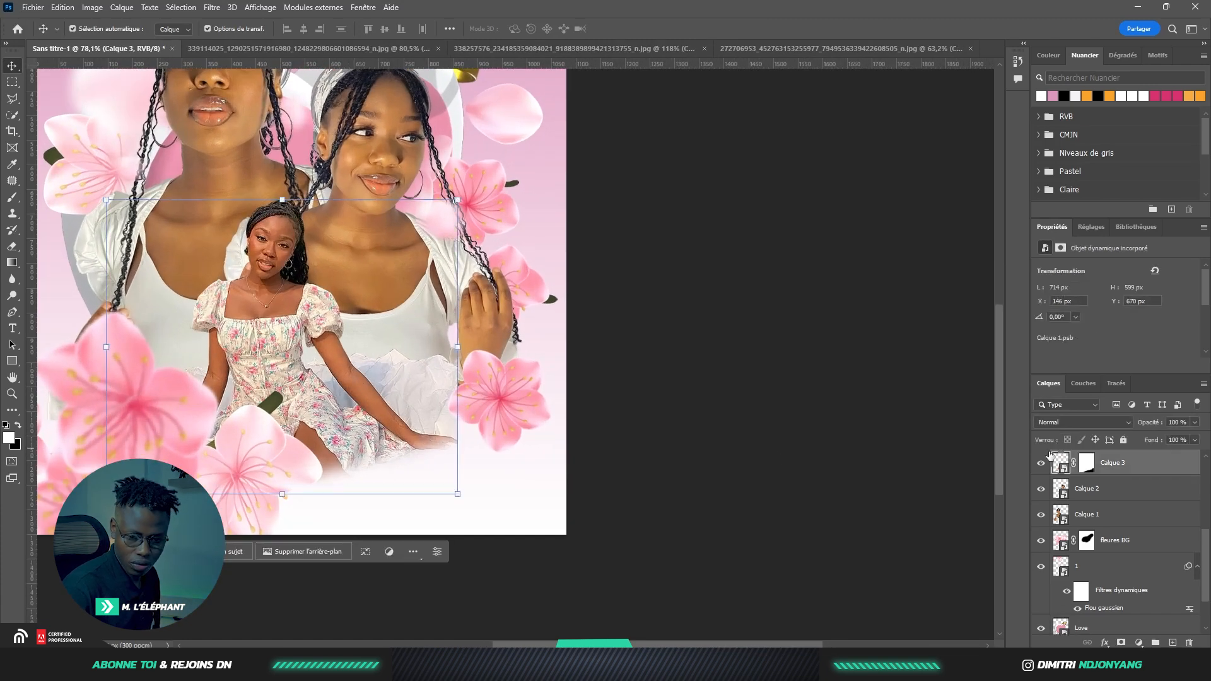
click(1082, 465)
click(12, 197)
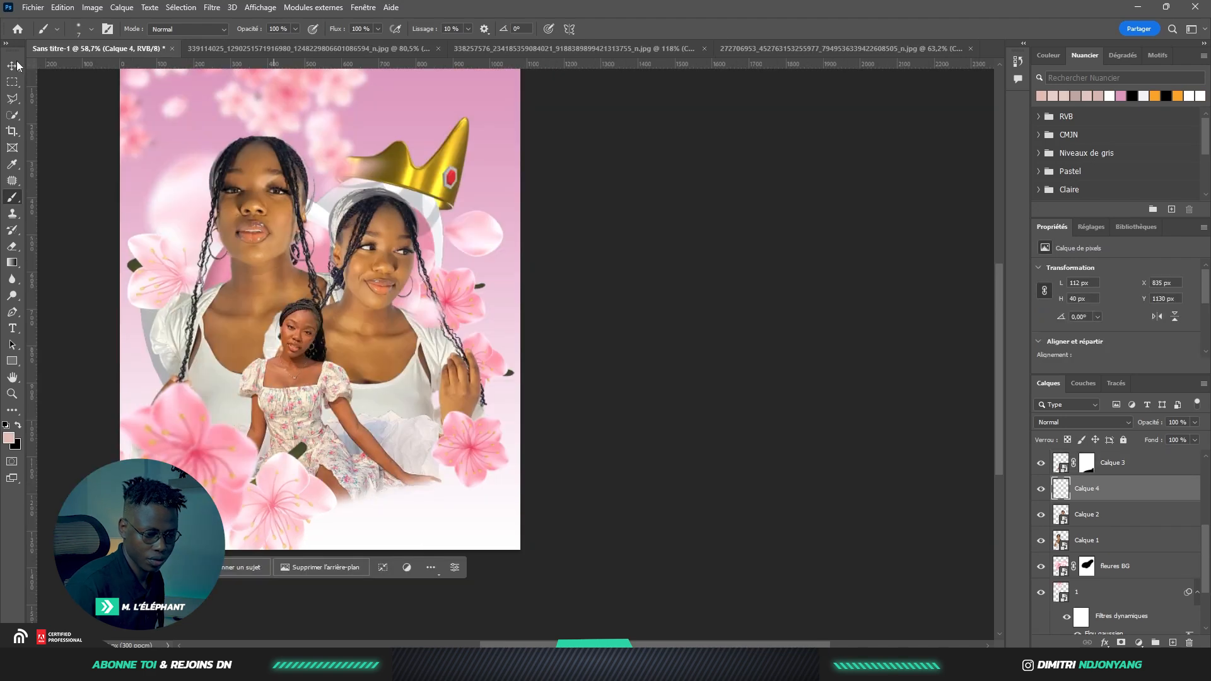
Duplicate the Love heart-and-crown layer and move the copy to the top of the layer stack
key(v)
click(434, 169)
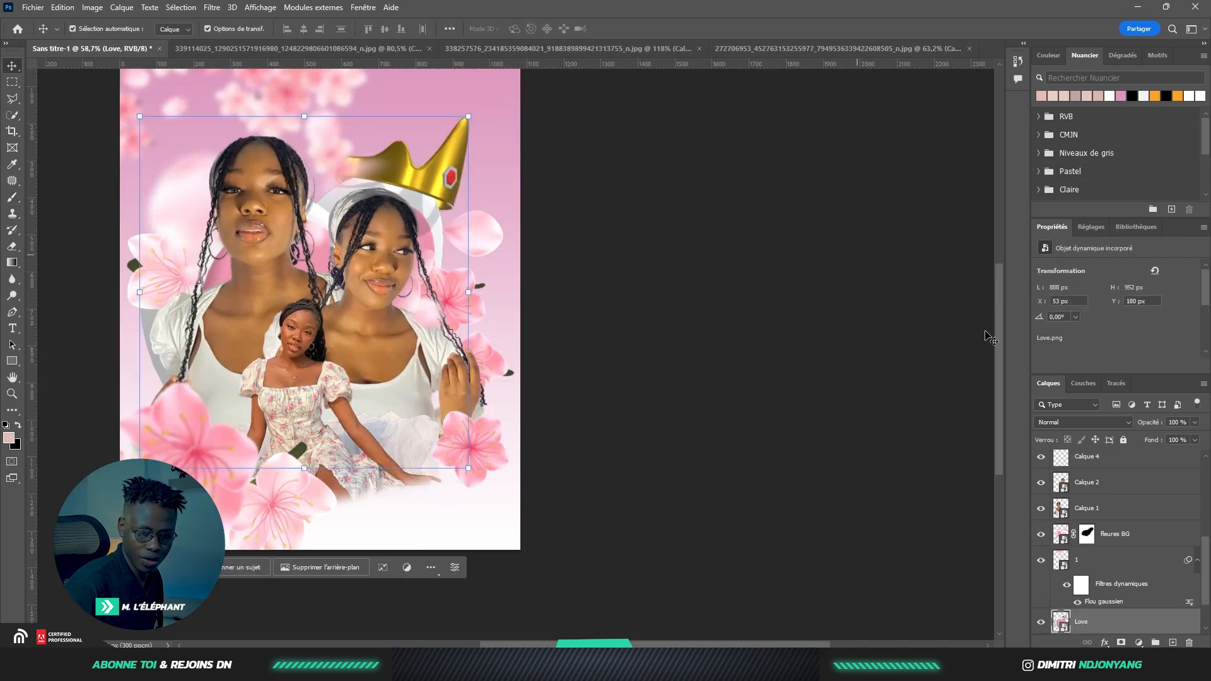
key(ctrl+j)
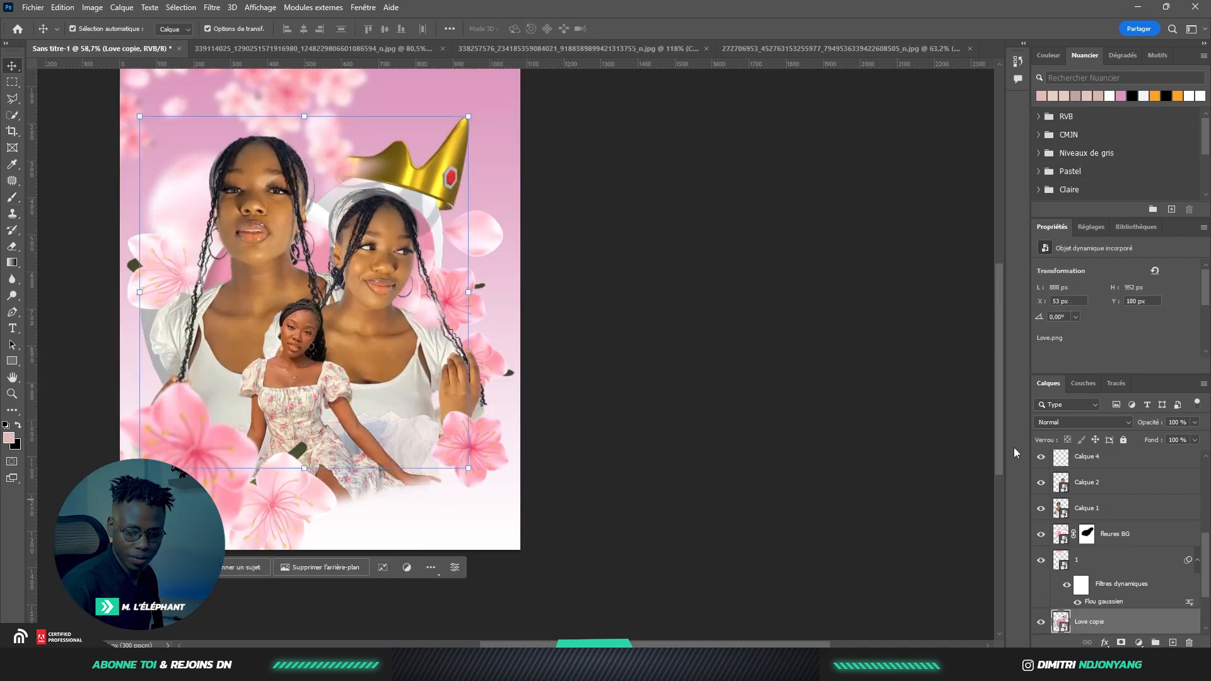
drag(1116, 613, 1108, 456)
key(ctrl+j)
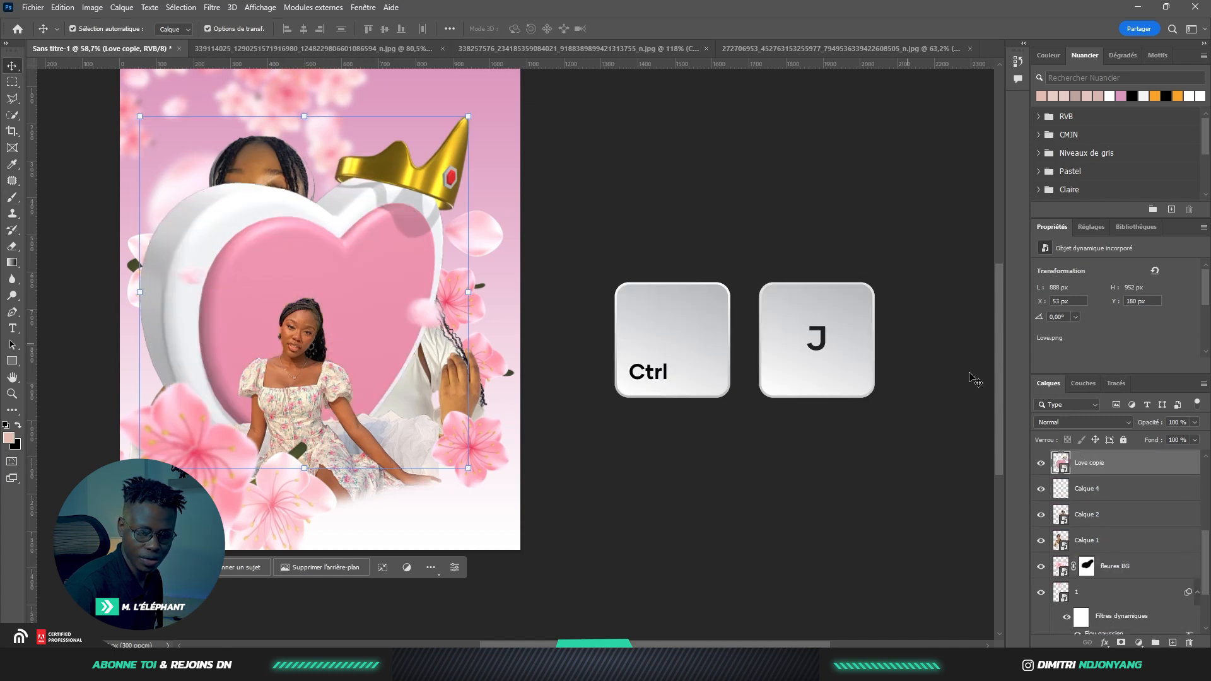
scroll(1107, 494, down, 3)
scroll(1107, 558, down, 3)
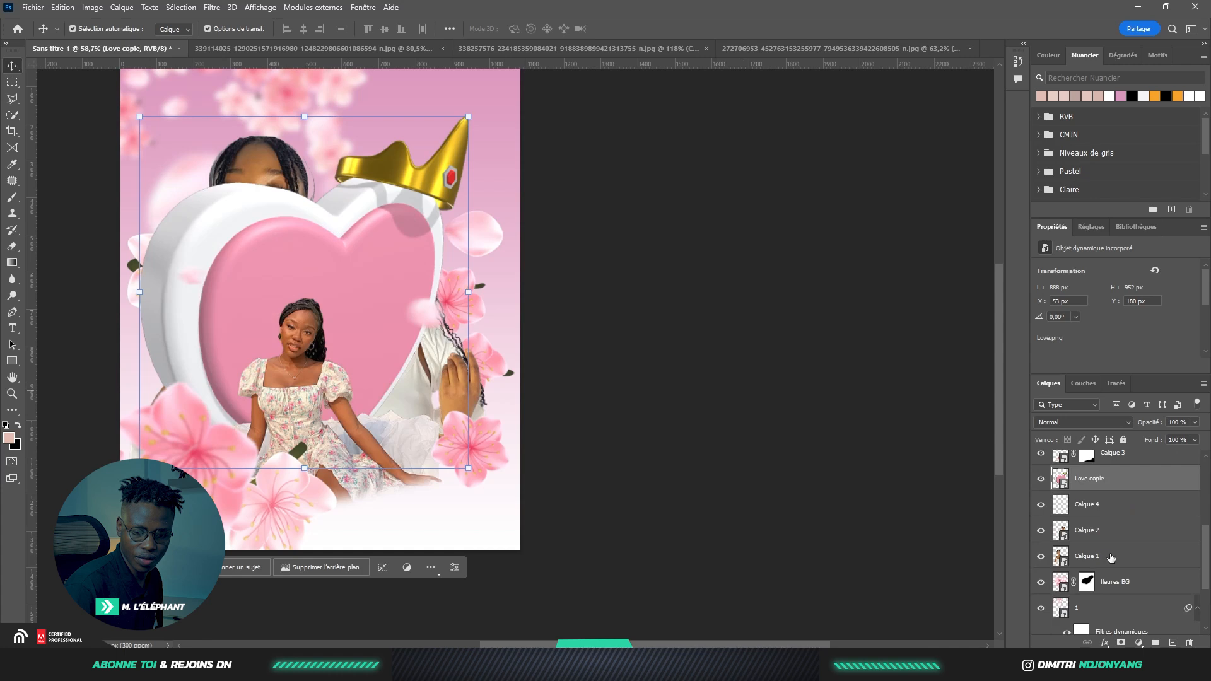
scroll(1117, 487, up, 5)
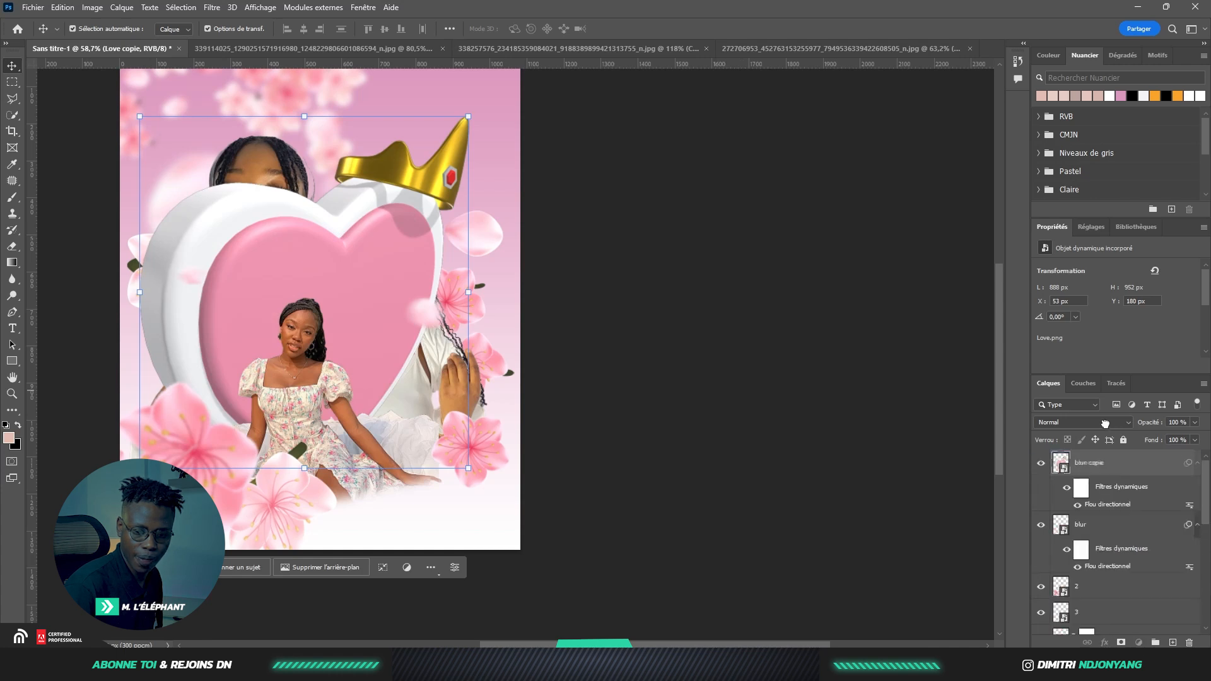
drag(1113, 465, 1113, 460)
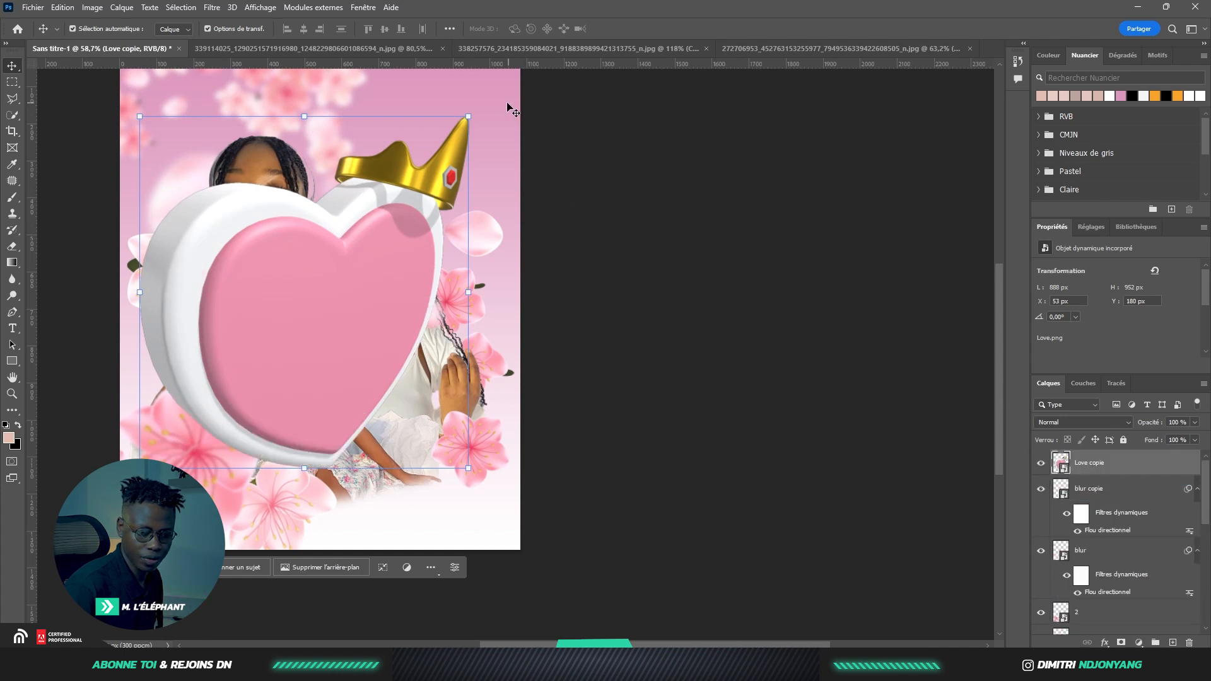
Shrink the Love heart-and-crown copy to 385 x 272 px, rotate it to -128.04°, and place it at X 596 px, Y 1059 px
drag(470, 116, 389, 262)
drag(333, 327, 403, 480)
drag(467, 410, 363, 445)
mouse_move(421, 535)
mouse_down()
mouse_move(460, 626)
mouse_move(423, 518)
mouse_up()
drag(518, 441, 534, 505)
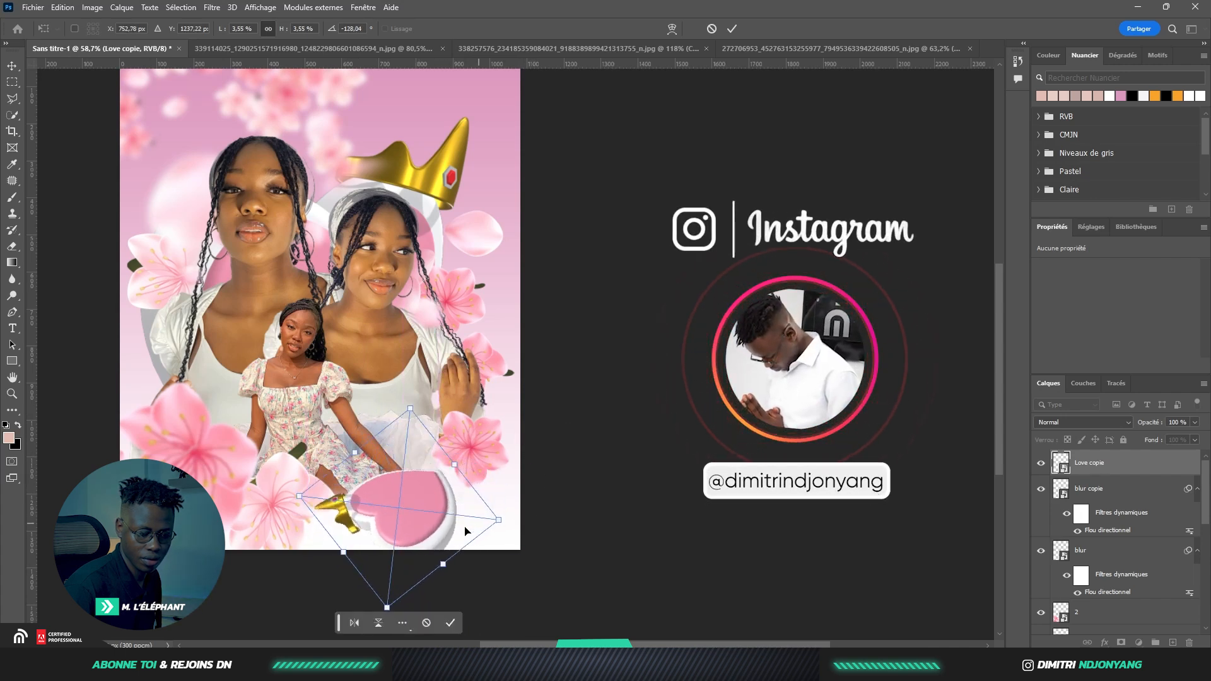
drag(452, 535, 484, 507)
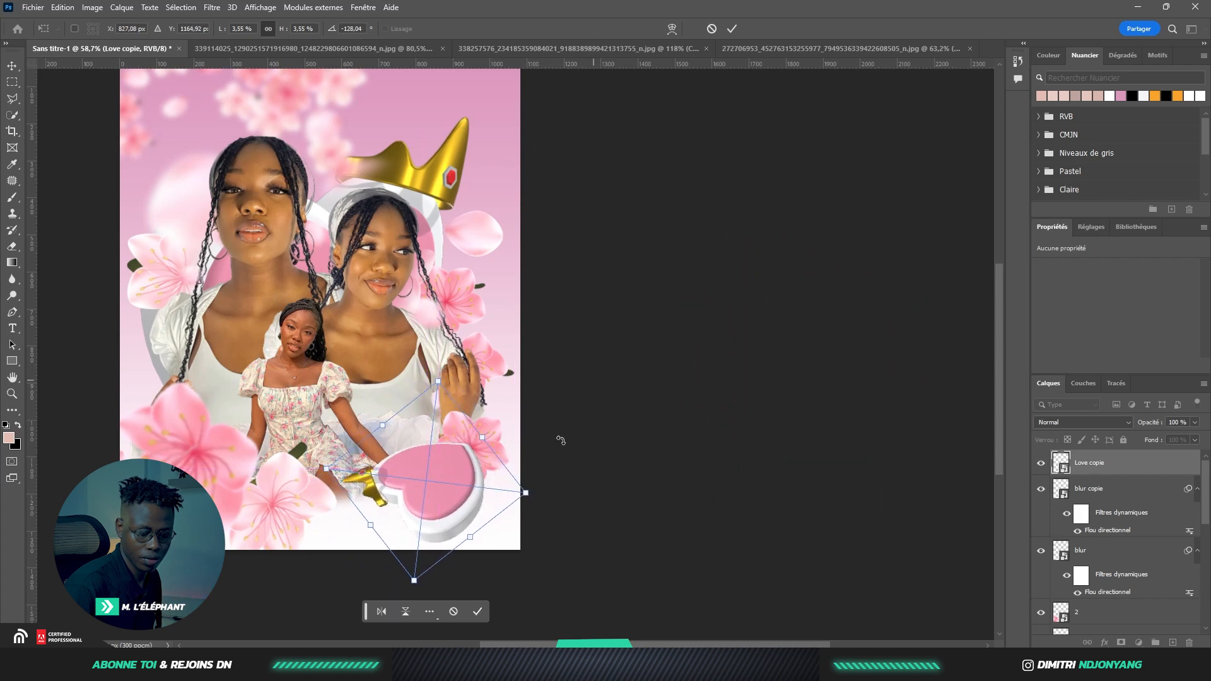
click(478, 610)
Delete the pink flower layer 3 behind the small heart near the lower right of the design
click(491, 435)
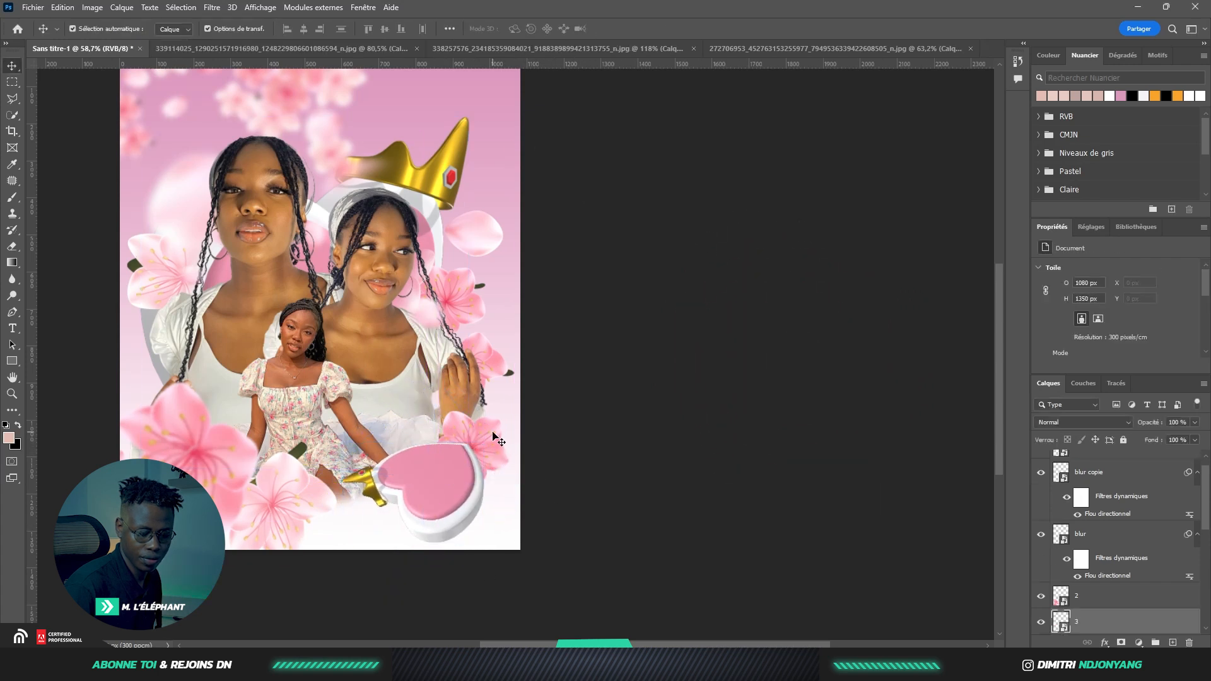
key(Delete)
Apply a directional blur with angle 0° and distance 45 pixels to the small Love heart-and-crown copy, and deselect it
click(463, 489)
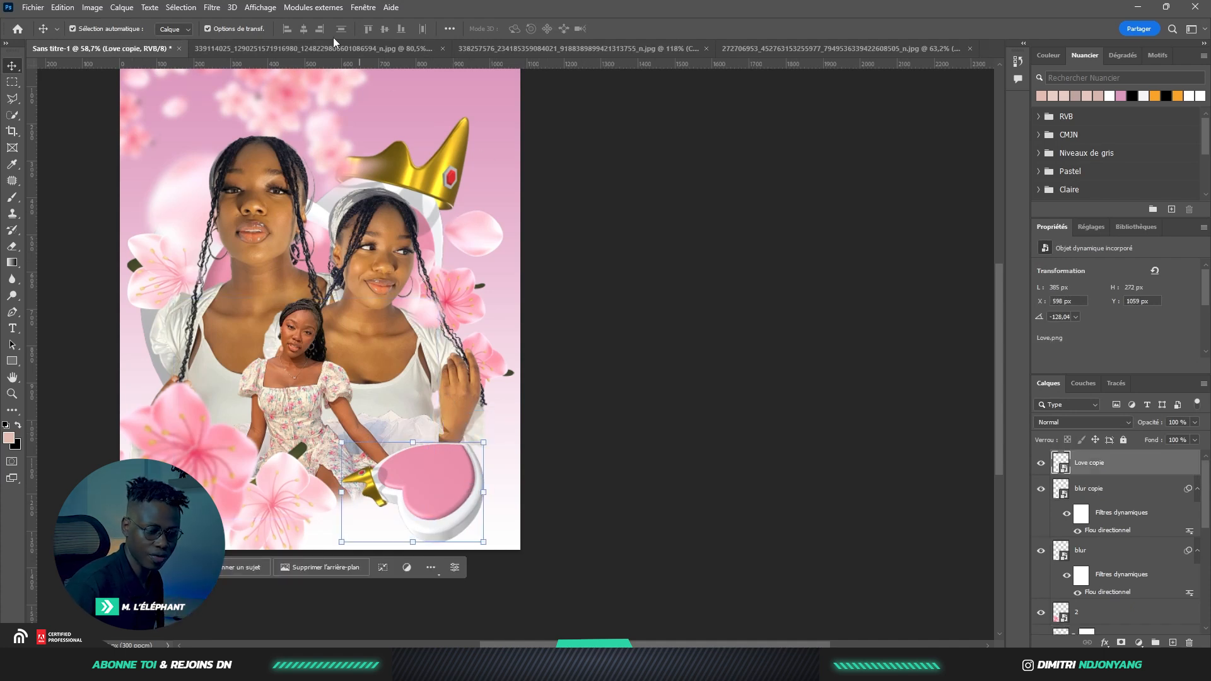
click(214, 7)
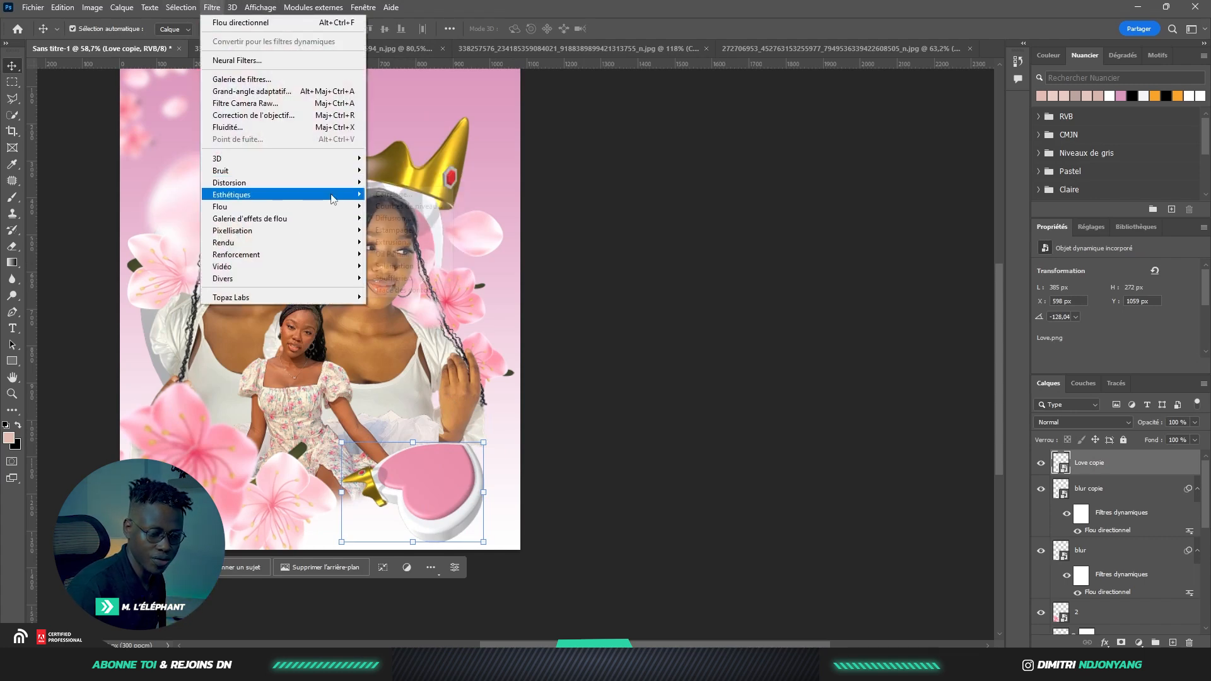
mouse_move(326, 219)
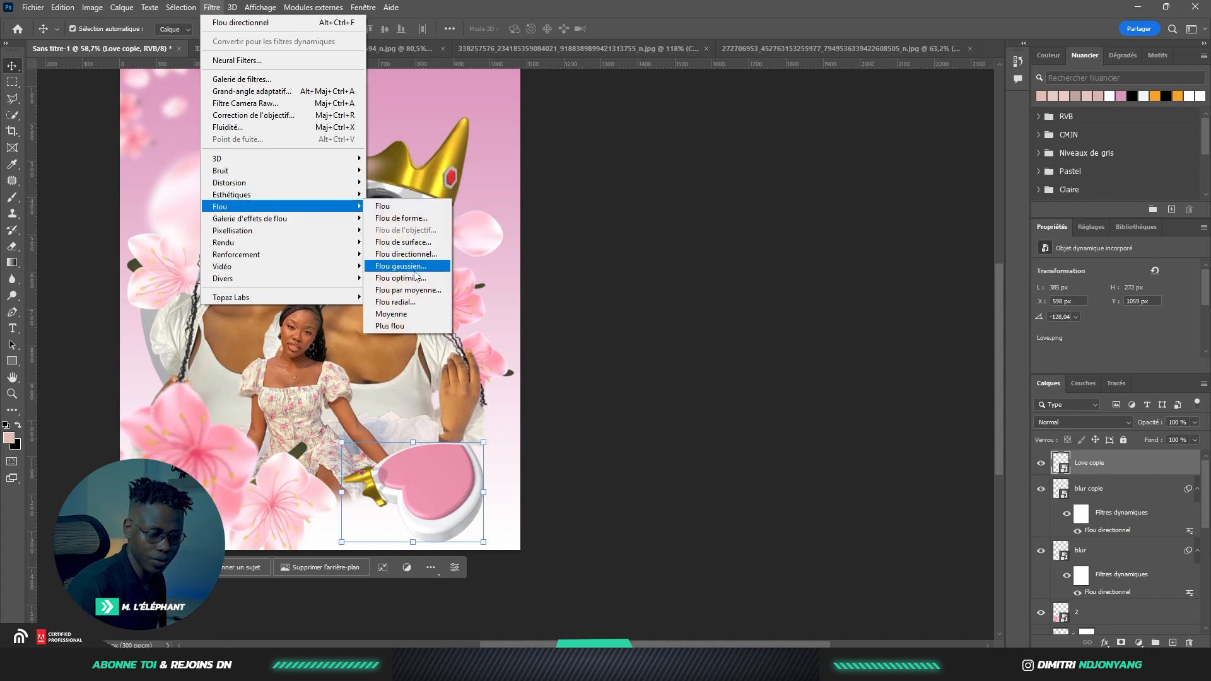
click(404, 253)
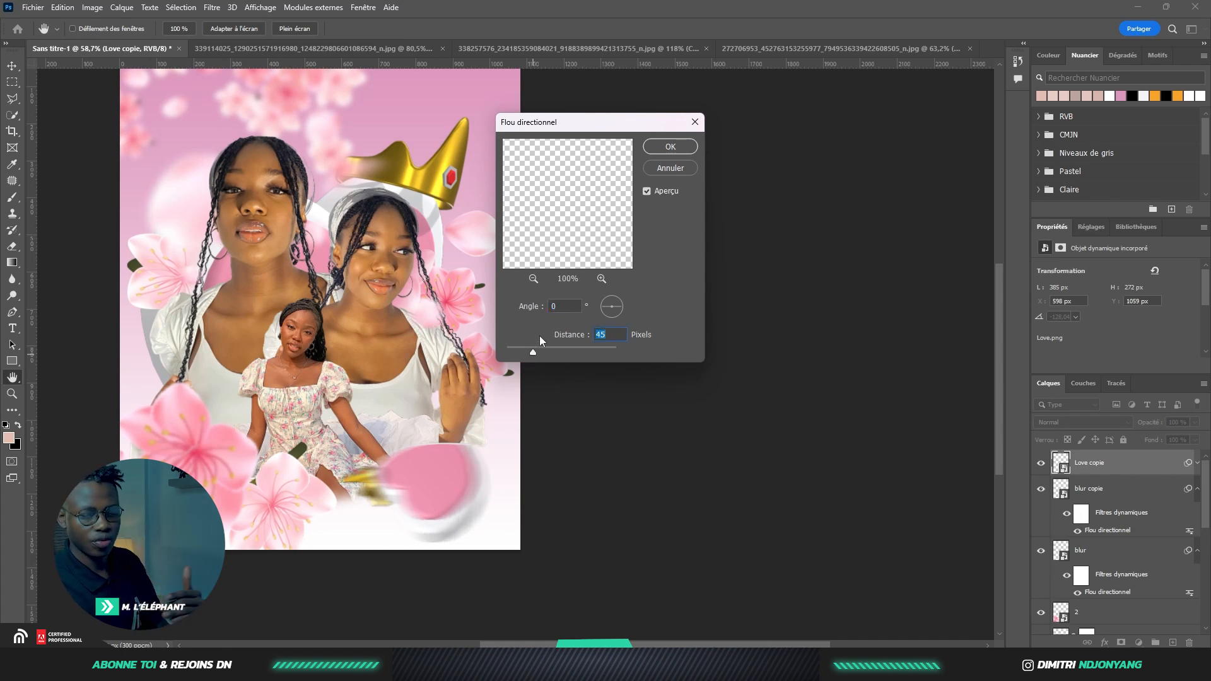
click(671, 149)
click(577, 346)
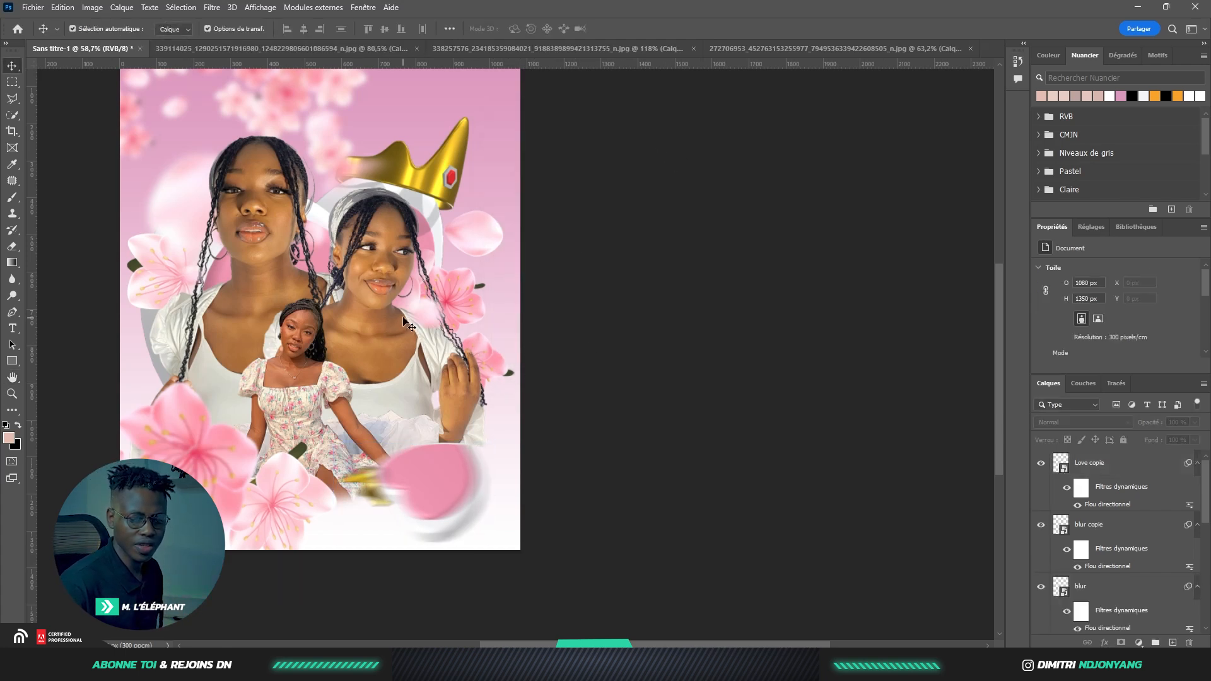
Move the blurred flower cluster of layer 1 to X -463 px, Y -77 px, and deselect it
scroll(372, 296, up, 2)
scroll(366, 262, down, 2)
drag(311, 162, 291, 156)
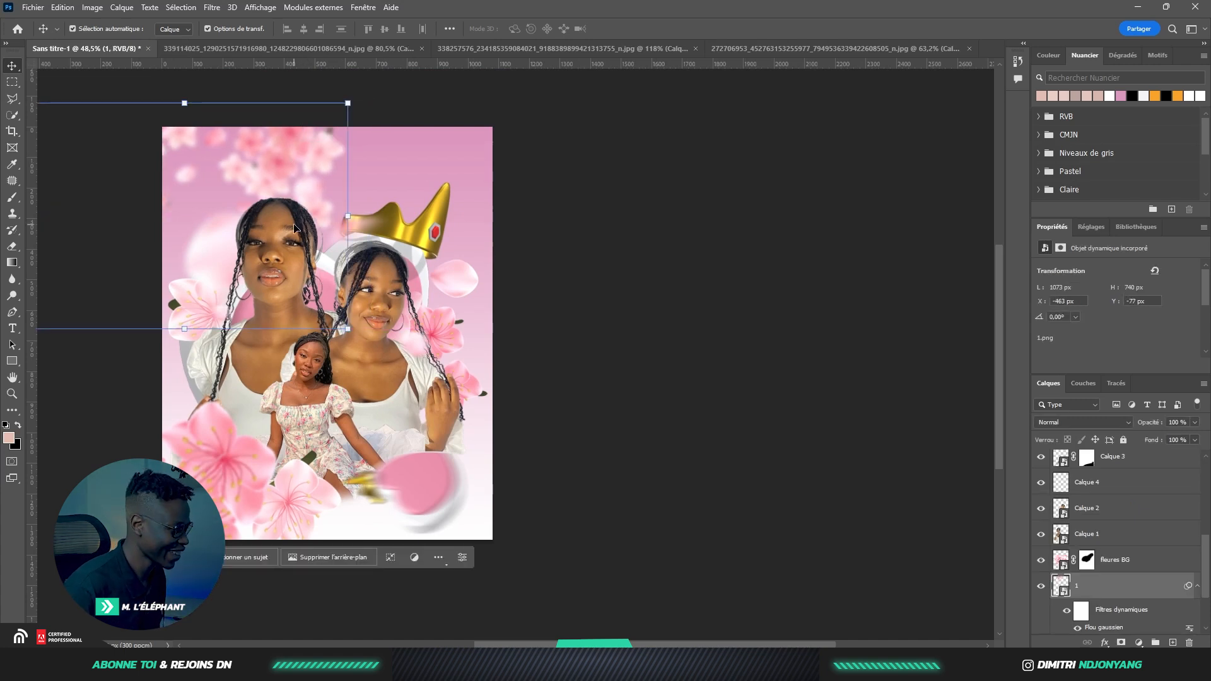
click(591, 270)
scroll(374, 135, up, 5)
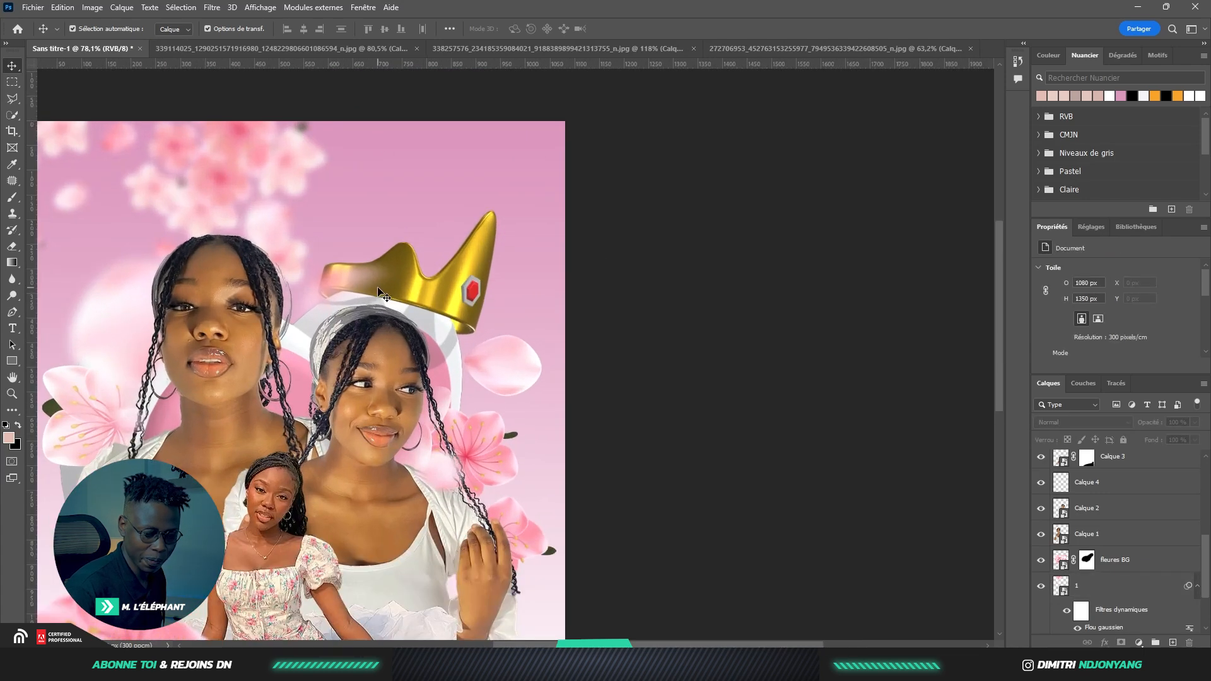
click(378, 286)
click(642, 184)
scroll(489, 193, down, 7)
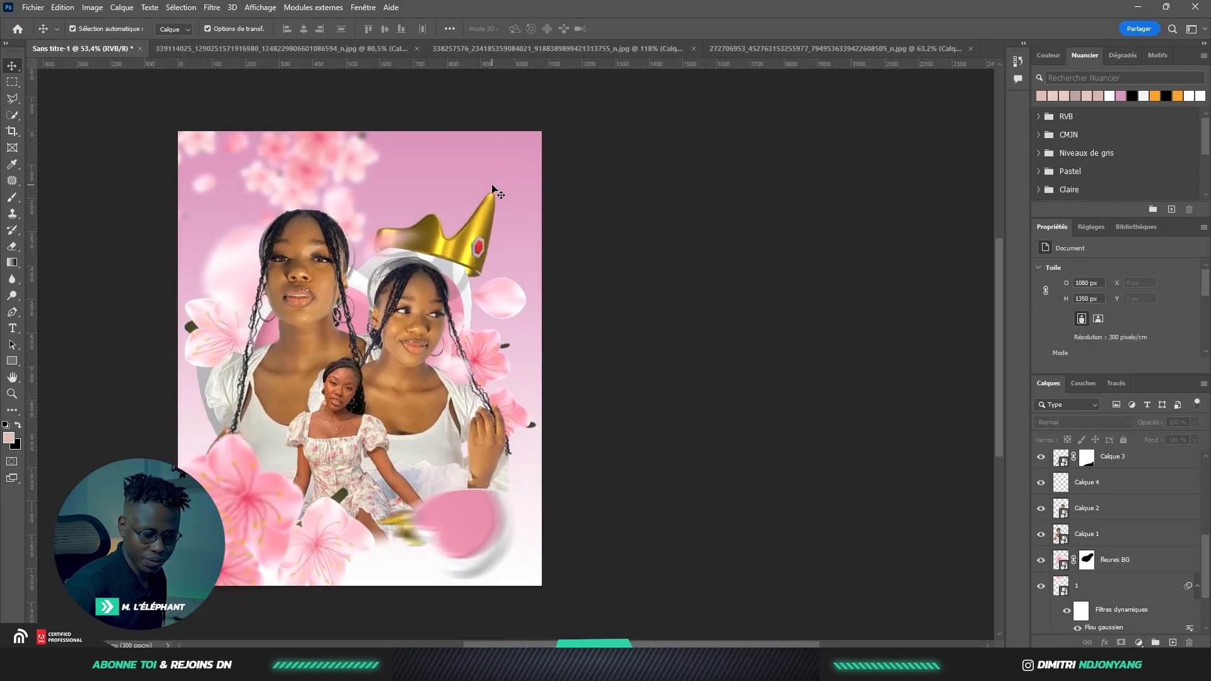
Add the white text "izehi" in the Begin font at 7.13 pt above the crown and nudge it into place
scroll(462, 123, up, 2)
scroll(464, 125, up, 2)
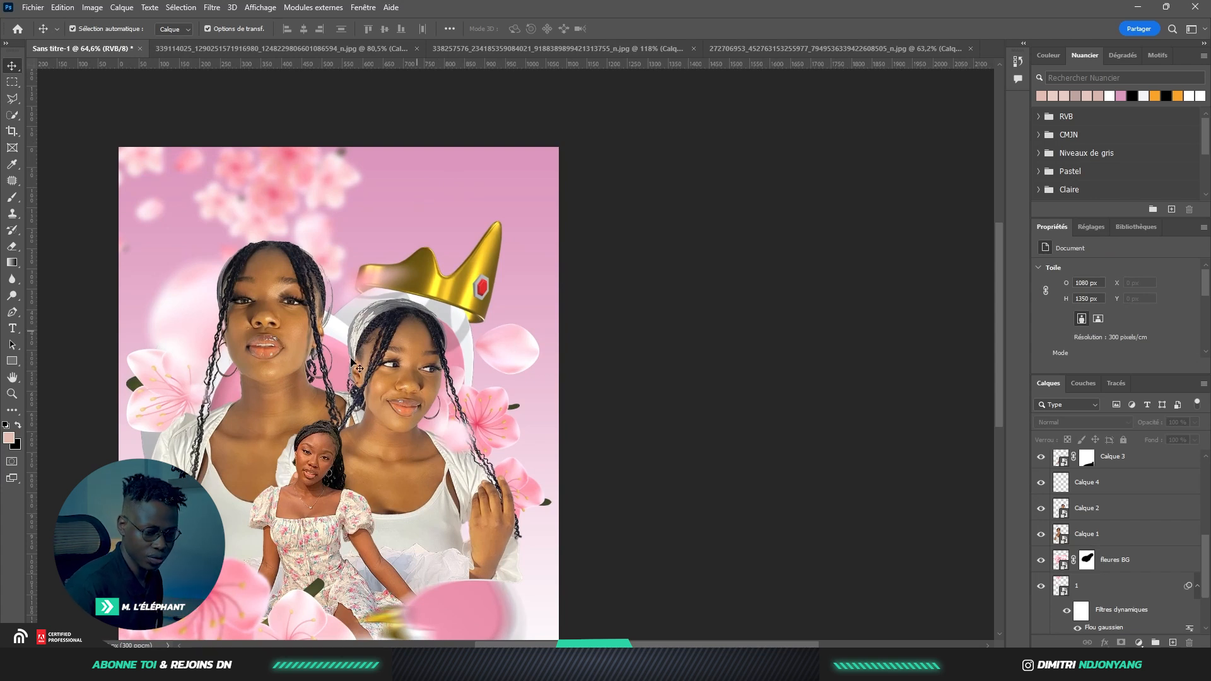
key(t)
click(382, 208)
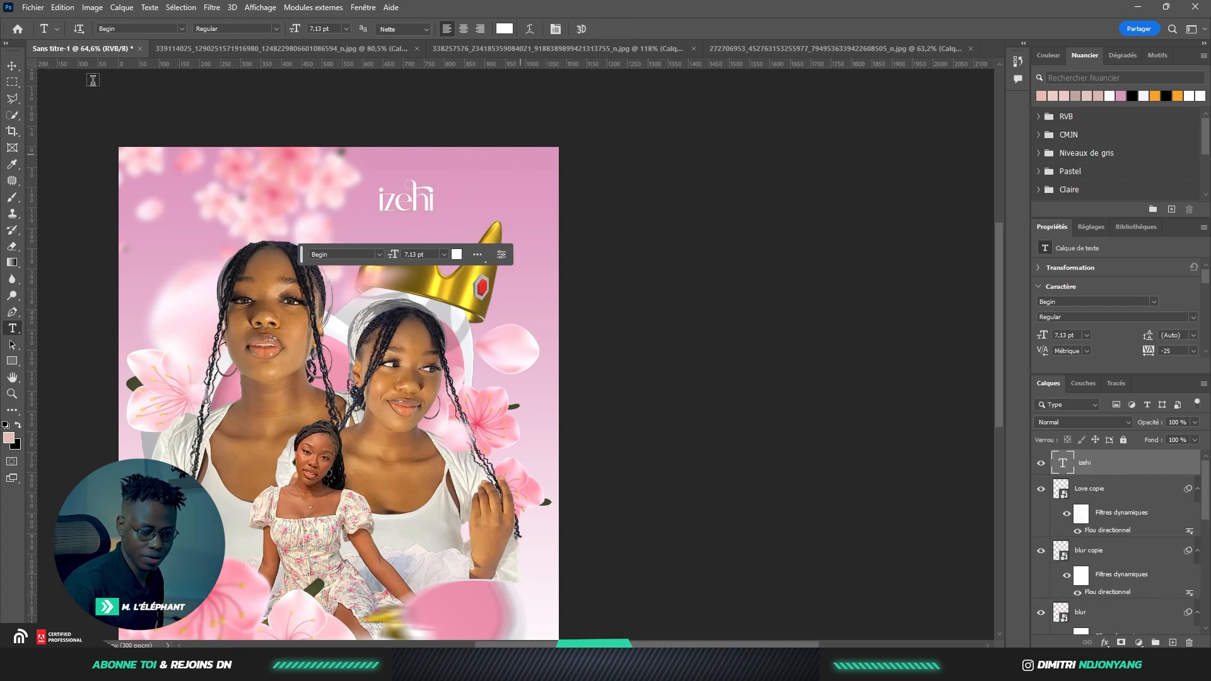
click(15, 65)
mouse_move(432, 213)
mouse_down()
mouse_move(456, 229)
mouse_move(440, 211)
mouse_up()
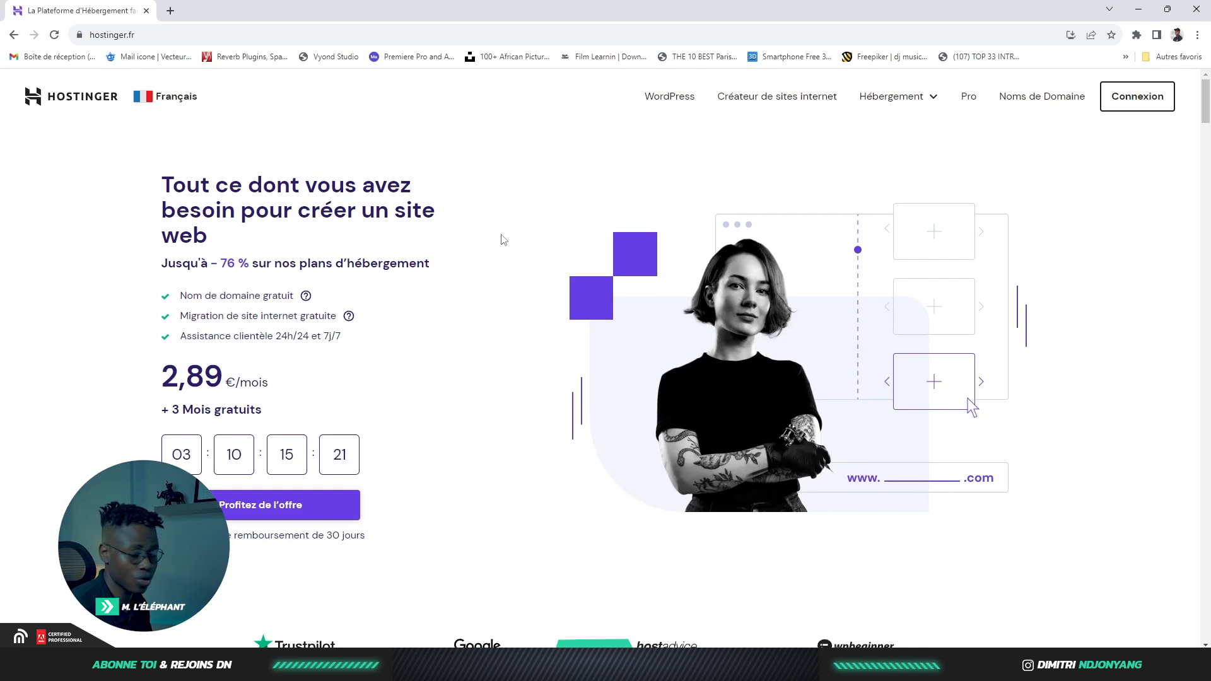
Switch to the Hostinger website in the browser and examine the web hosting plans, their features and the data centre section
scroll(546, 208, down, 4)
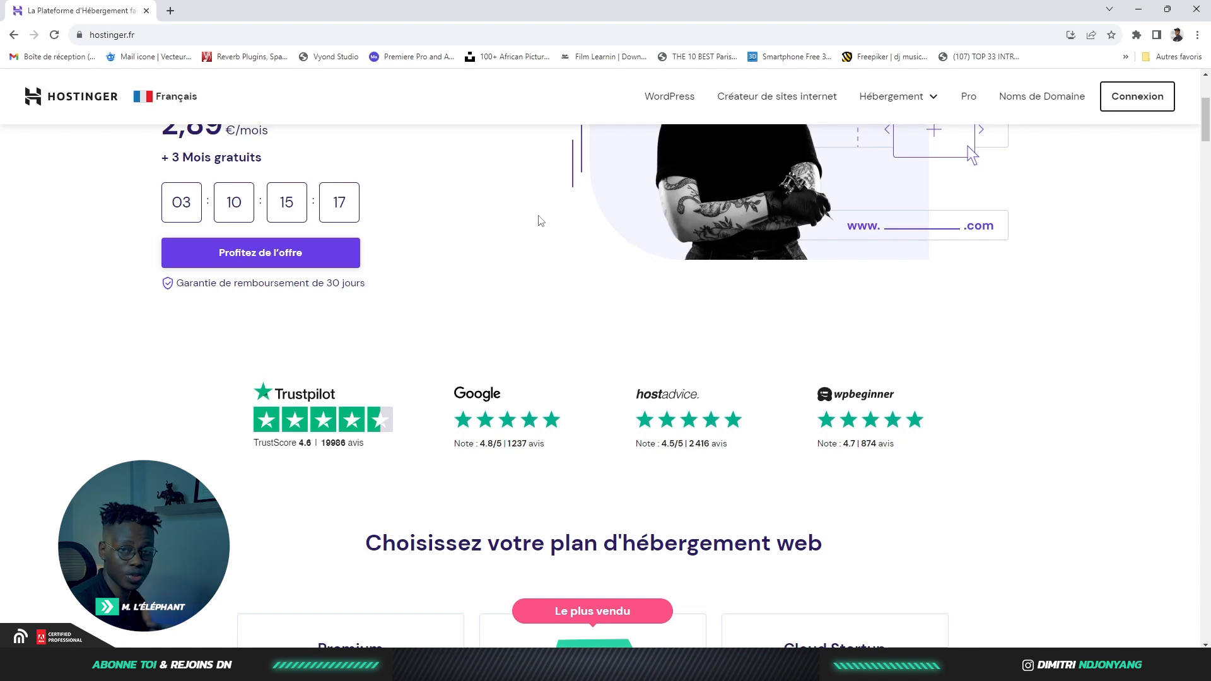
scroll(538, 233, down, 7)
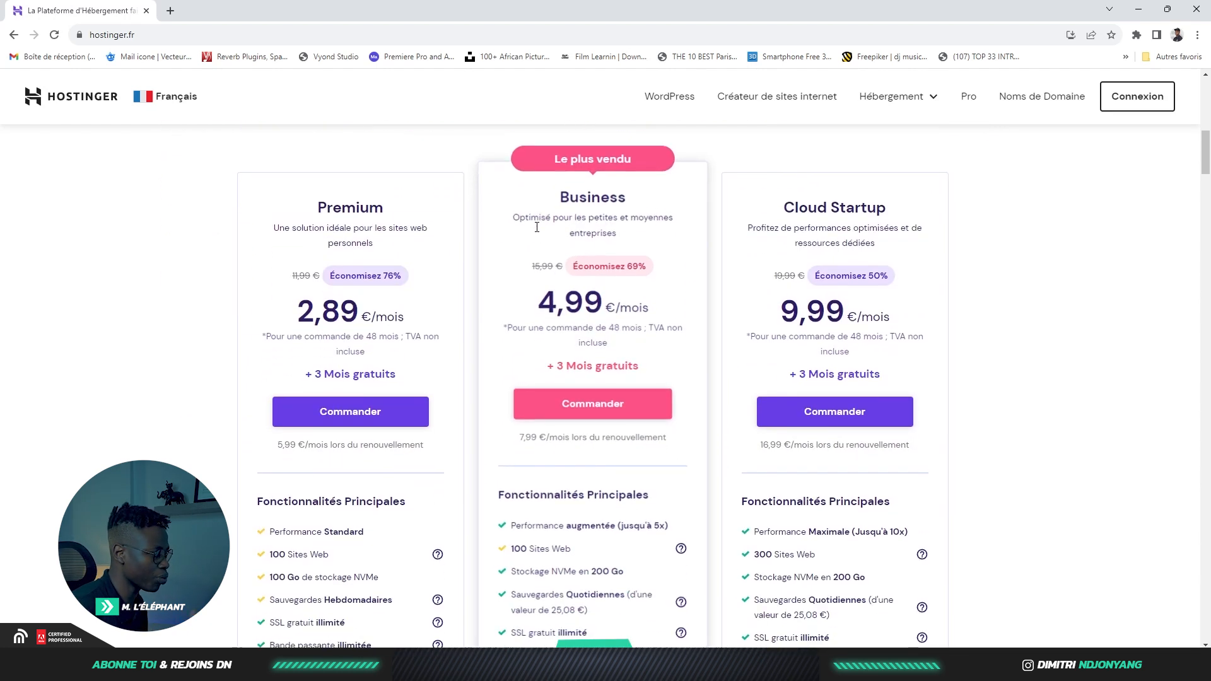
scroll(572, 238, down, 4)
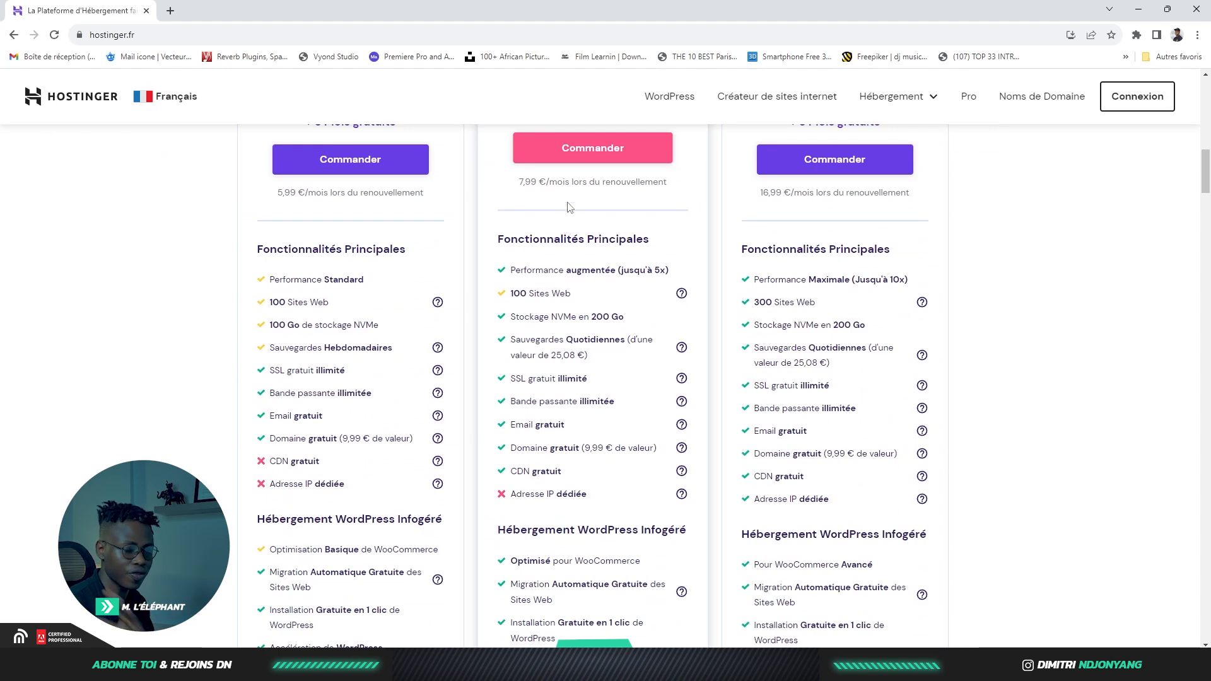
scroll(596, 219, down, 2)
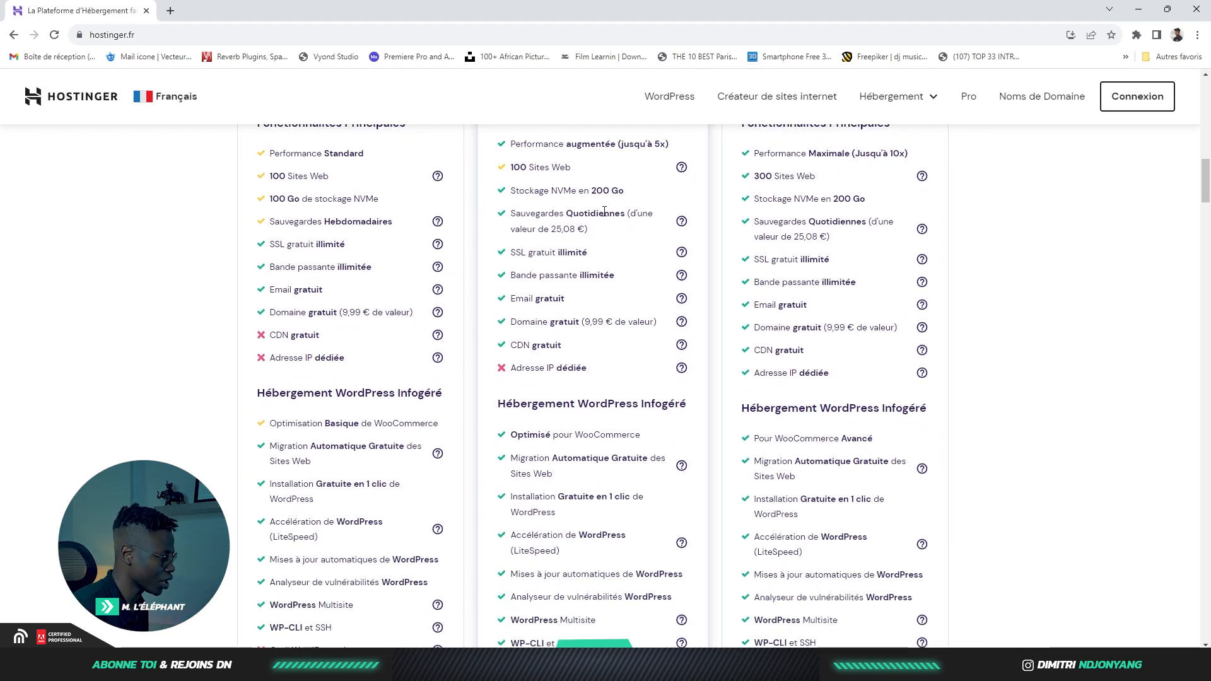
scroll(604, 212, down, 12)
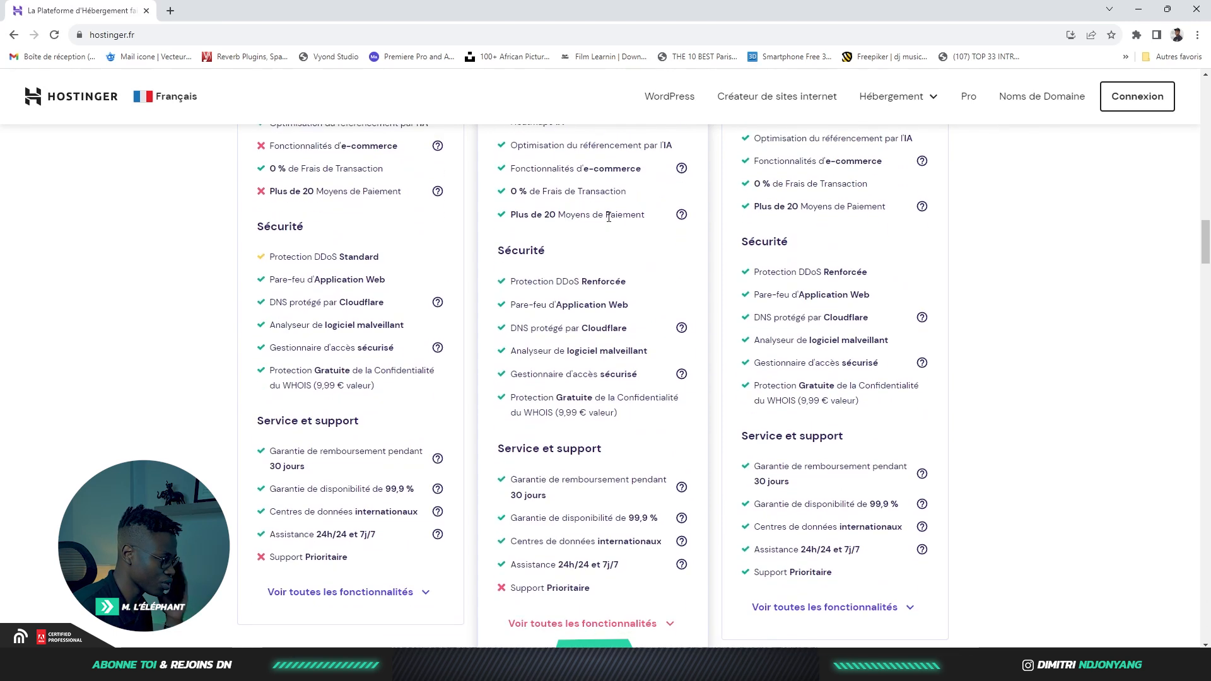
scroll(609, 218, down, 2)
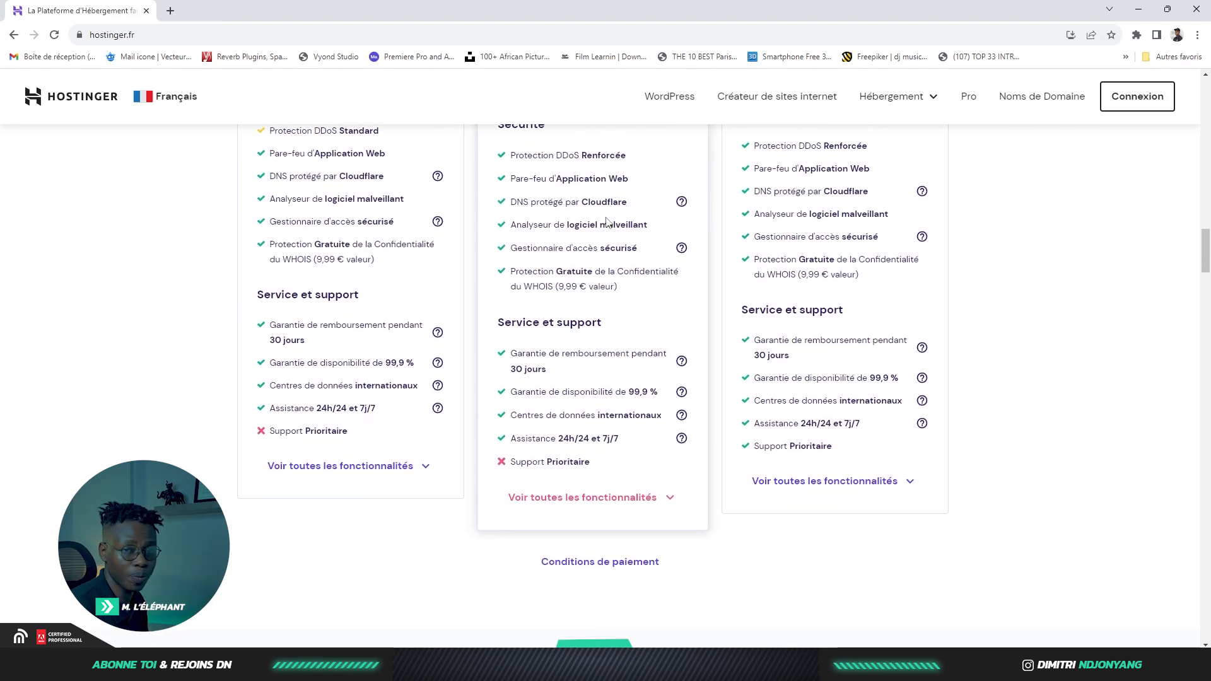
scroll(607, 223, down, 4)
scroll(610, 251, down, 3)
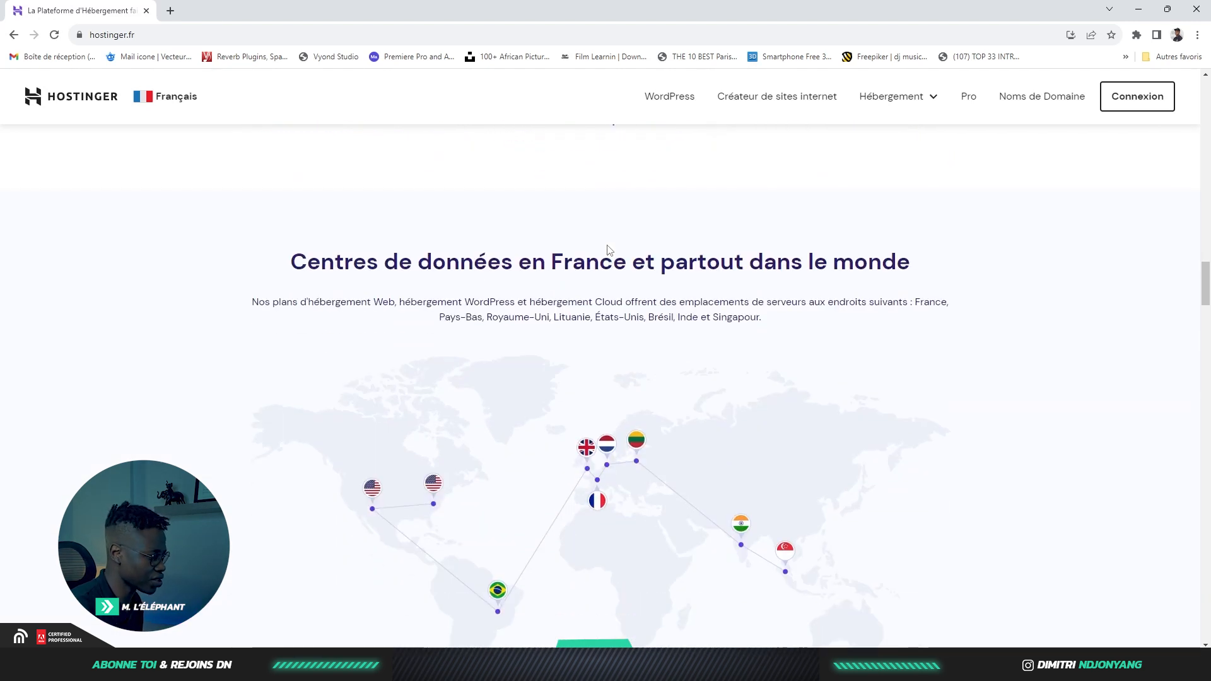
scroll(609, 250, up, 8)
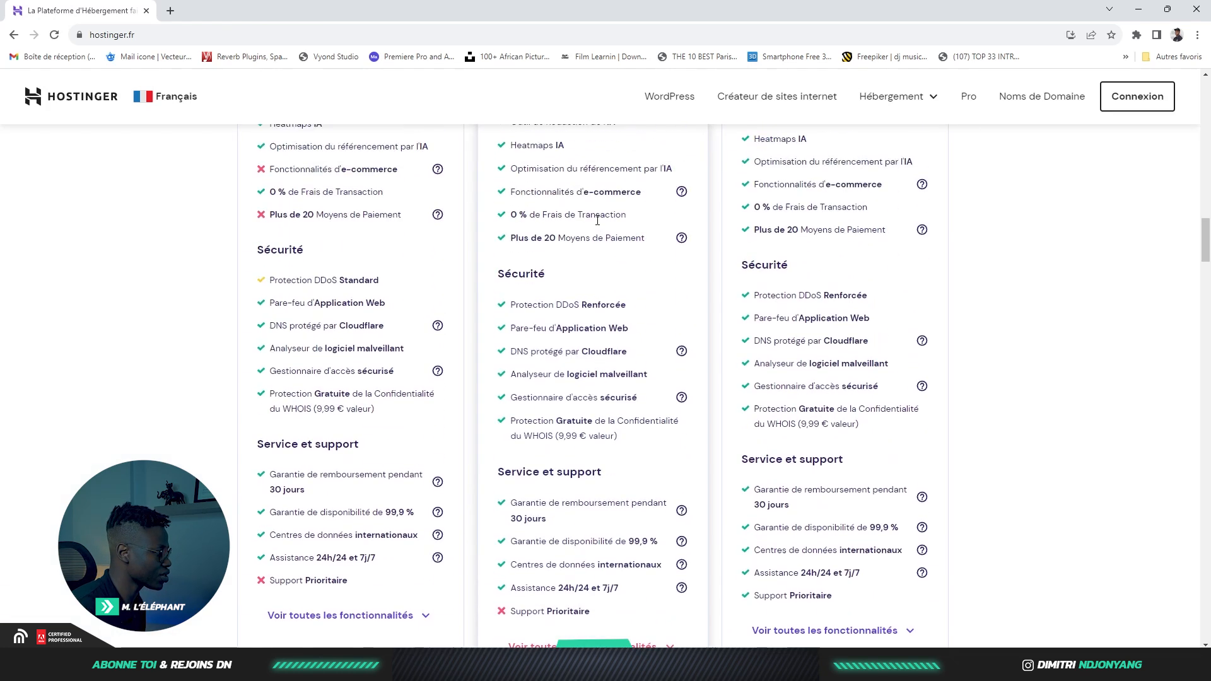
scroll(598, 220, up, 5)
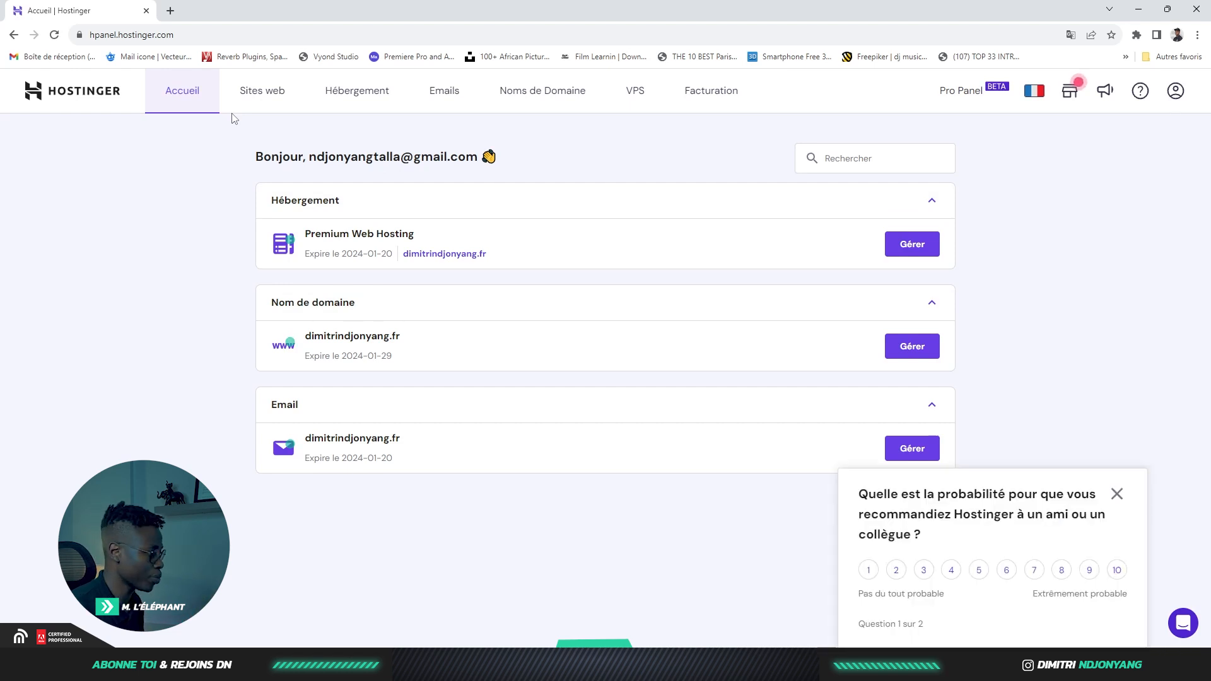
Open the WordPress site's dashboard from the Hostinger website list, examine its management sections, and return to the list
click(260, 94)
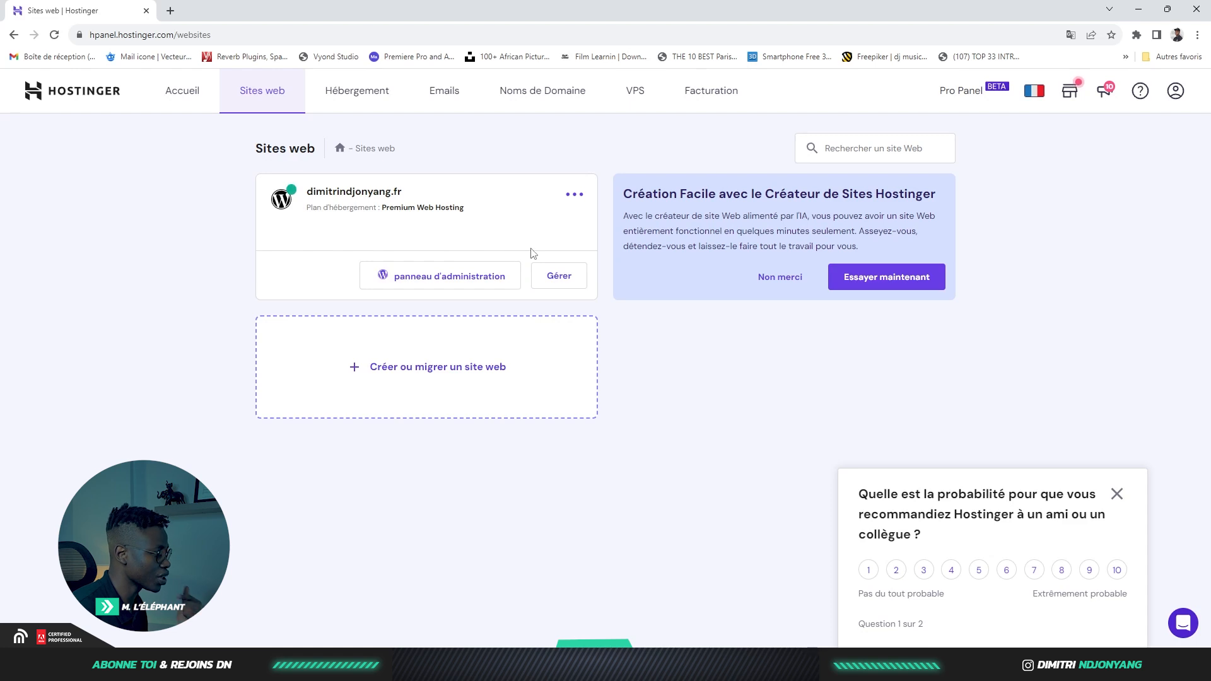
click(547, 279)
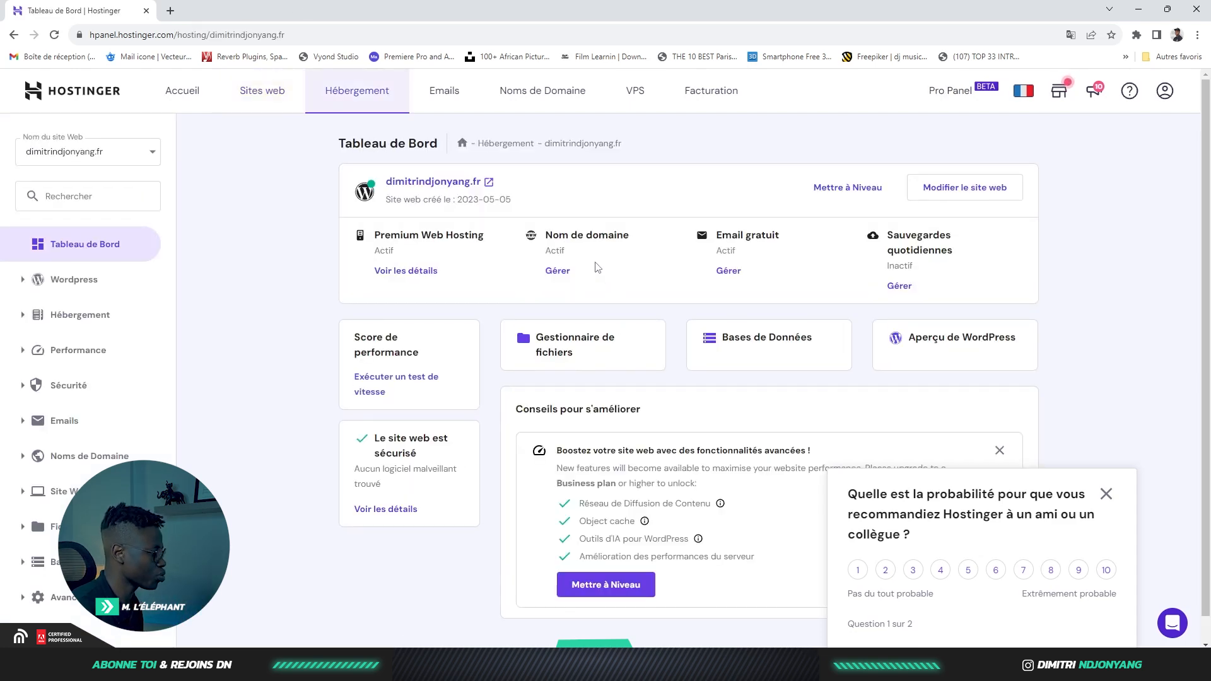
scroll(631, 319, down, 1)
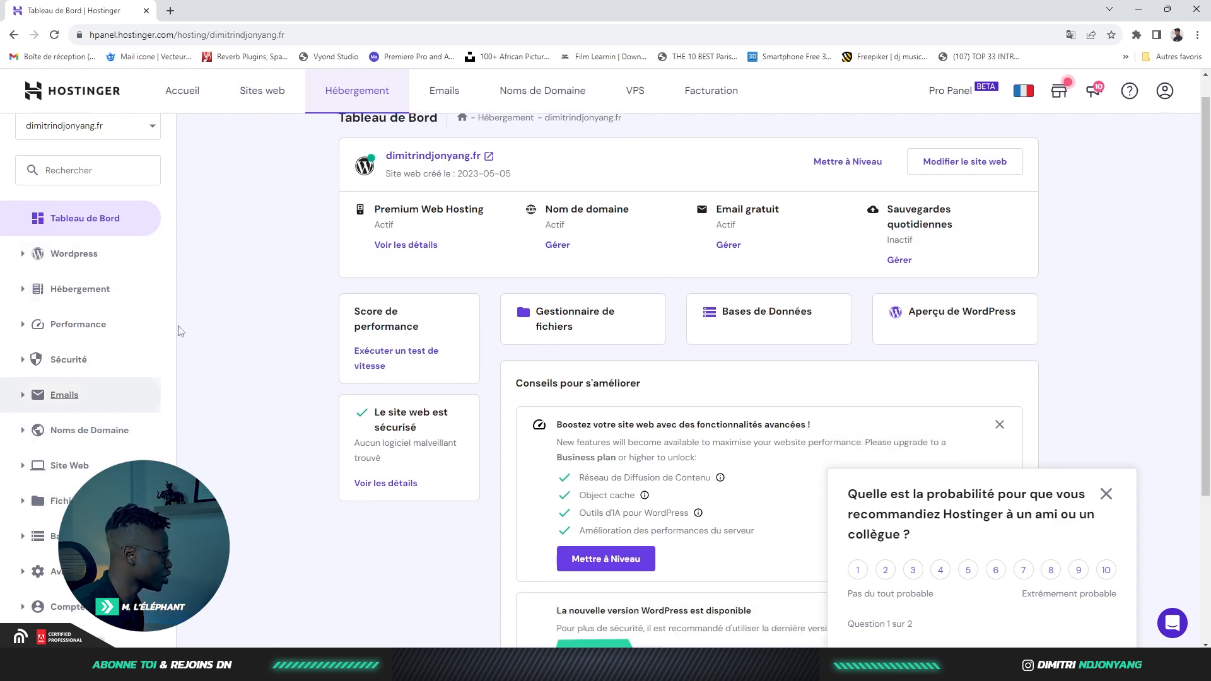
click(95, 466)
key(alt+Left)
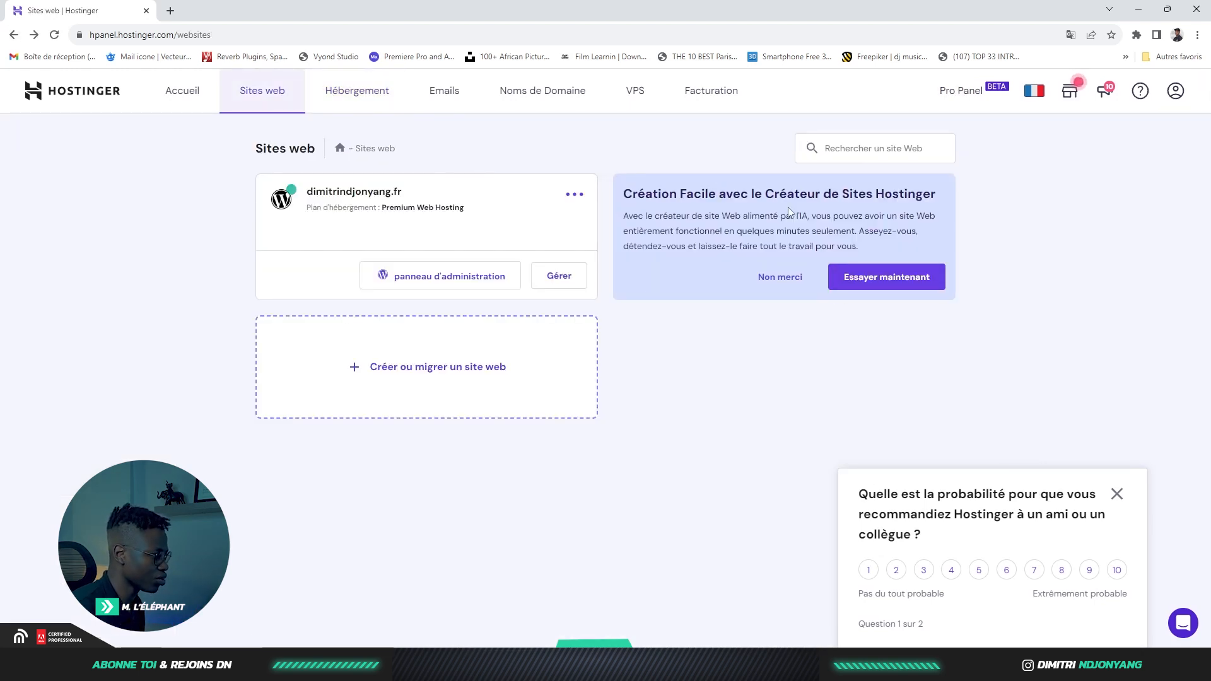
Start creating a site with the AI website builder, with the brand name Izehi and the type Boutique en ligne
click(862, 287)
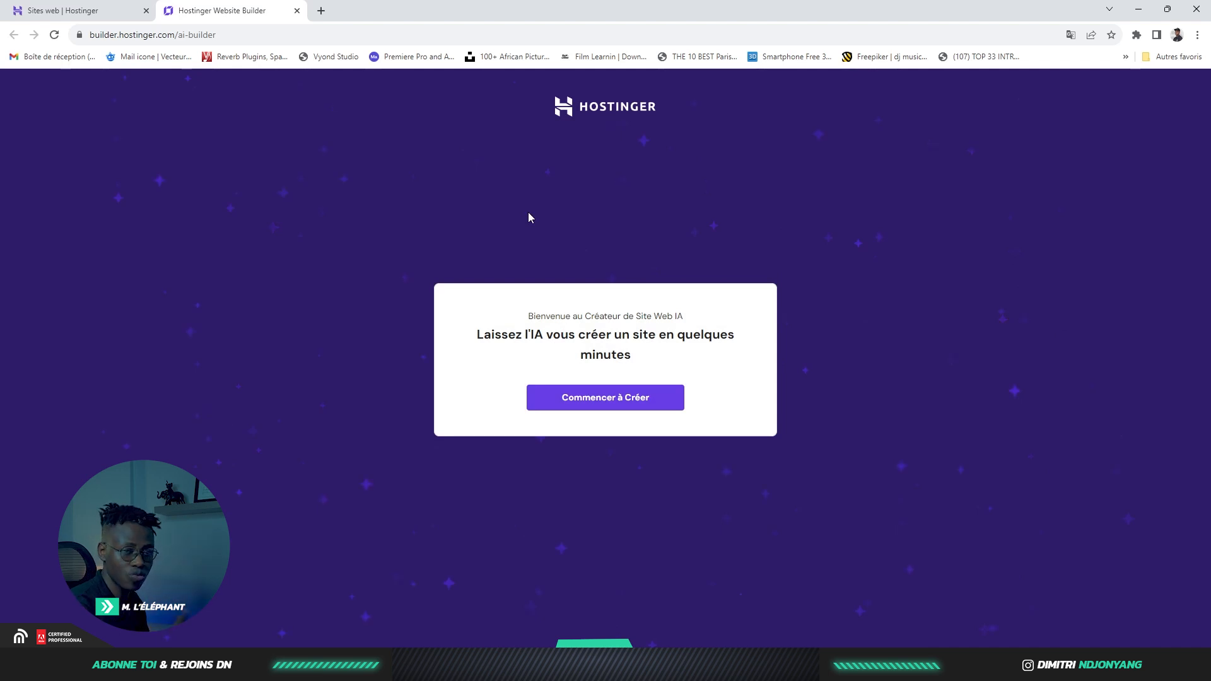
click(622, 413)
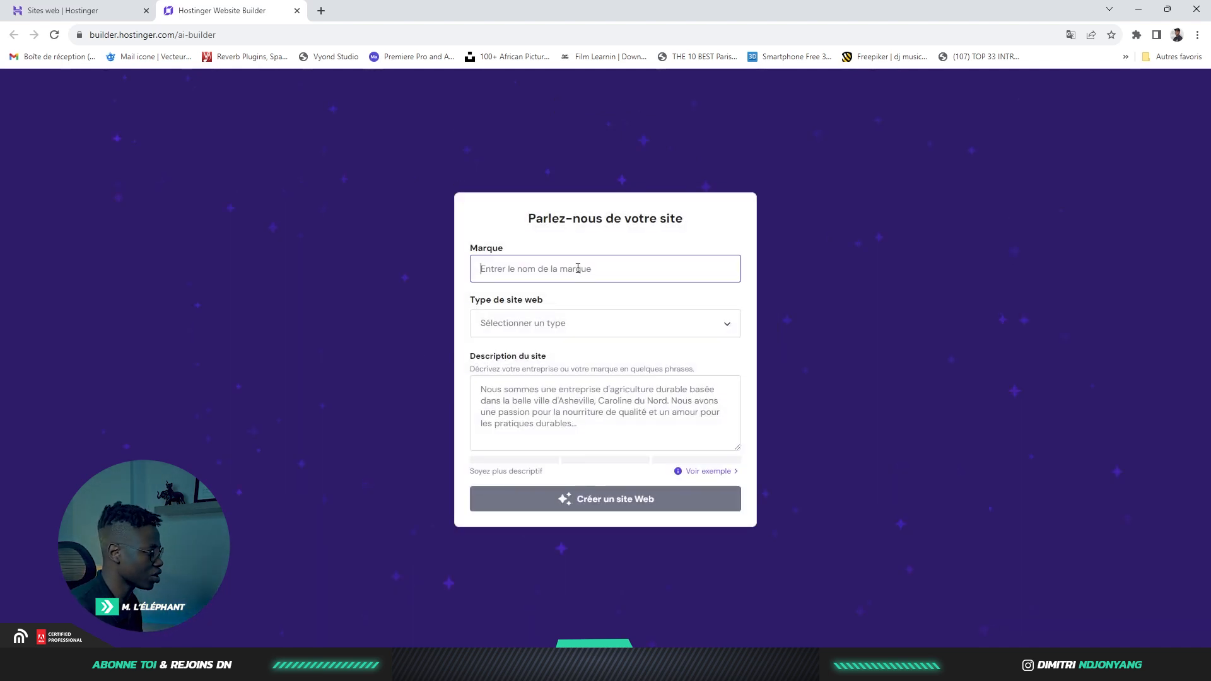
text(lzehi)
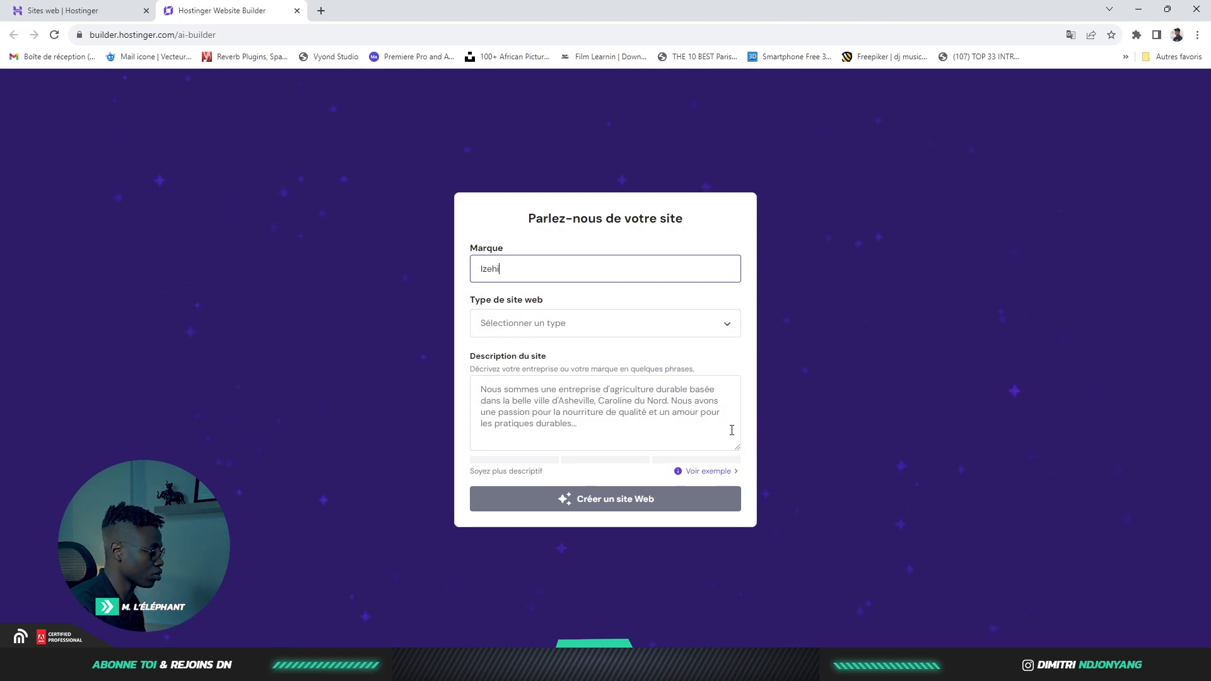
click(533, 323)
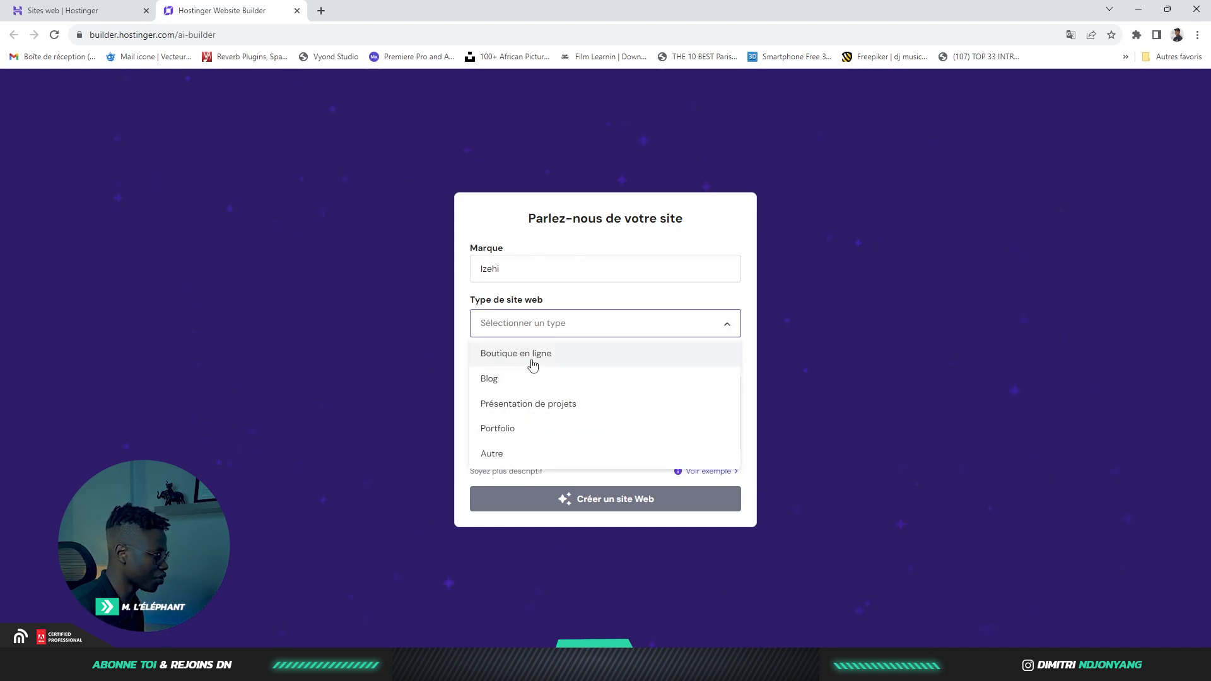
click(533, 357)
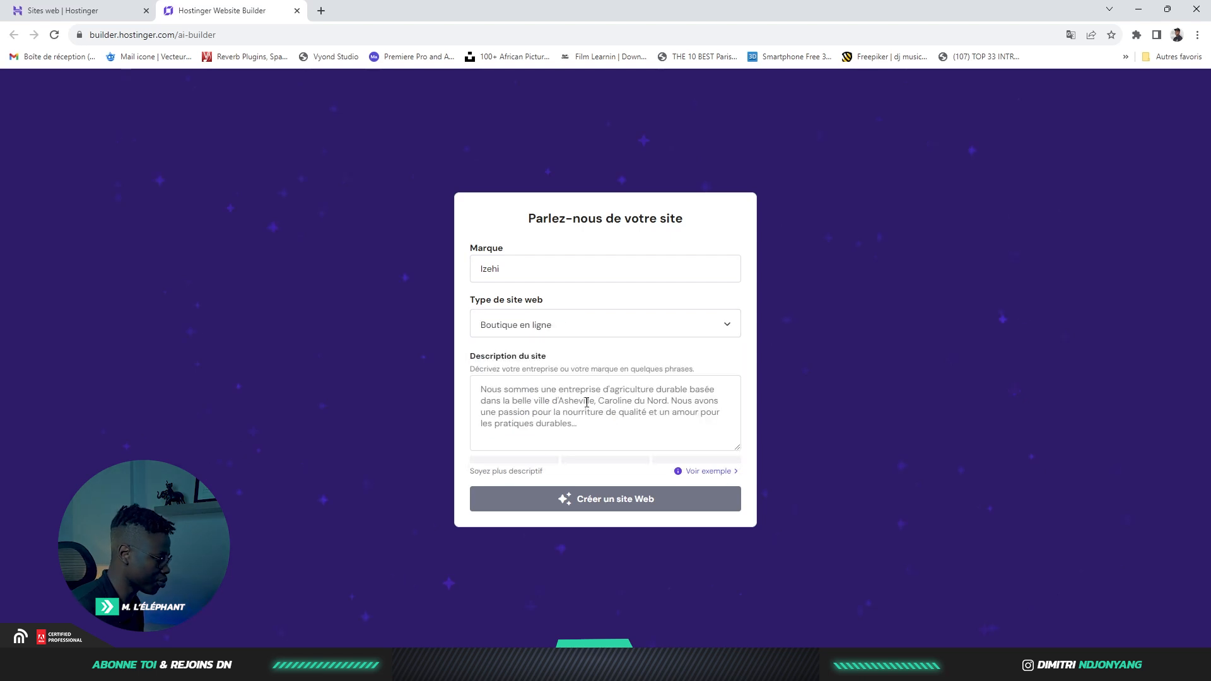
Describe the site as "vente de vêtement en ligne" and generate the website
click(538, 398)
text(ve)
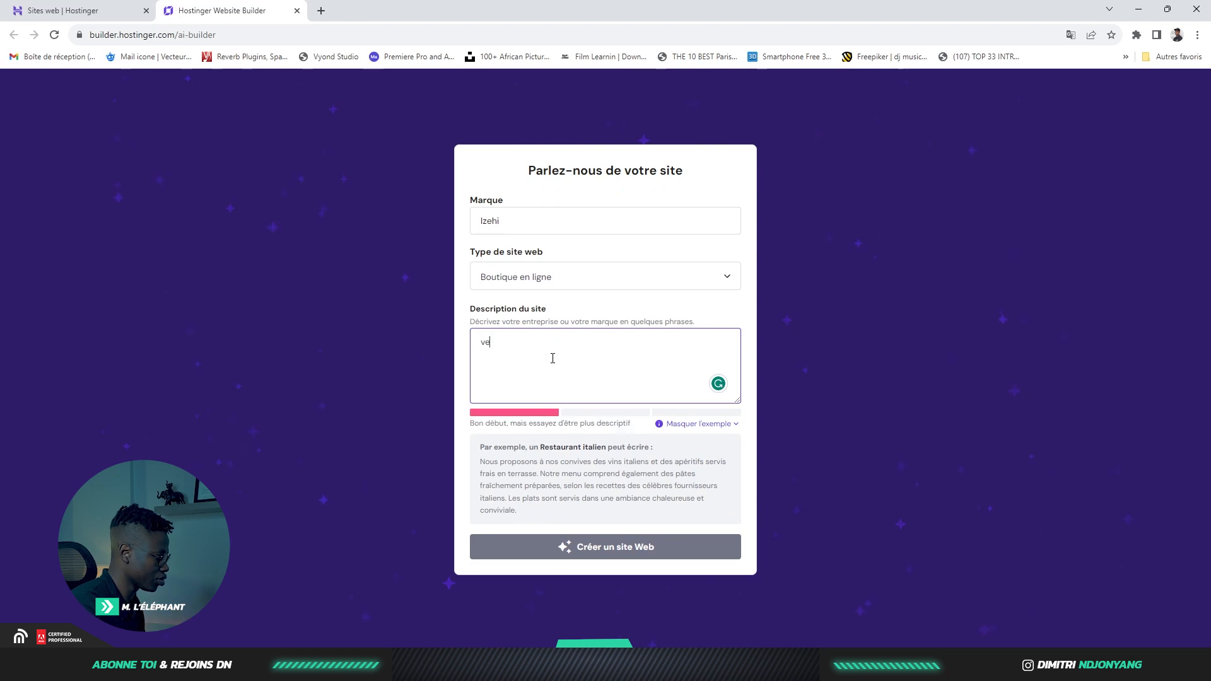
text(nte de vêtement en ligne)
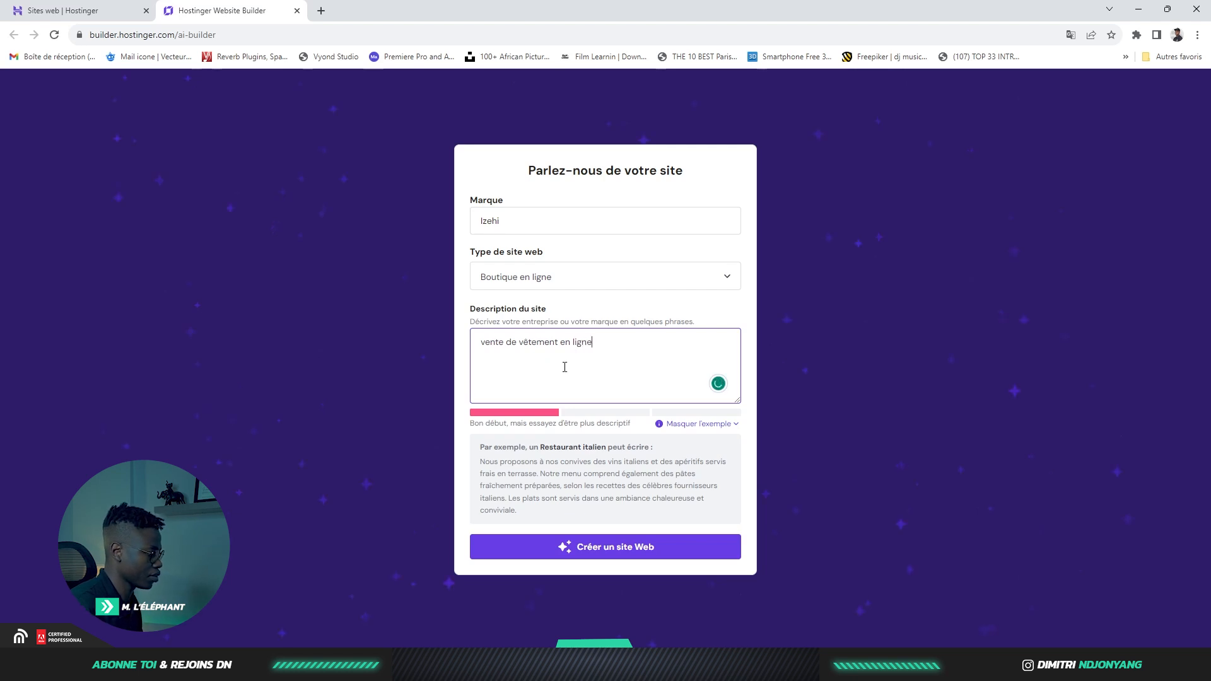
click(597, 547)
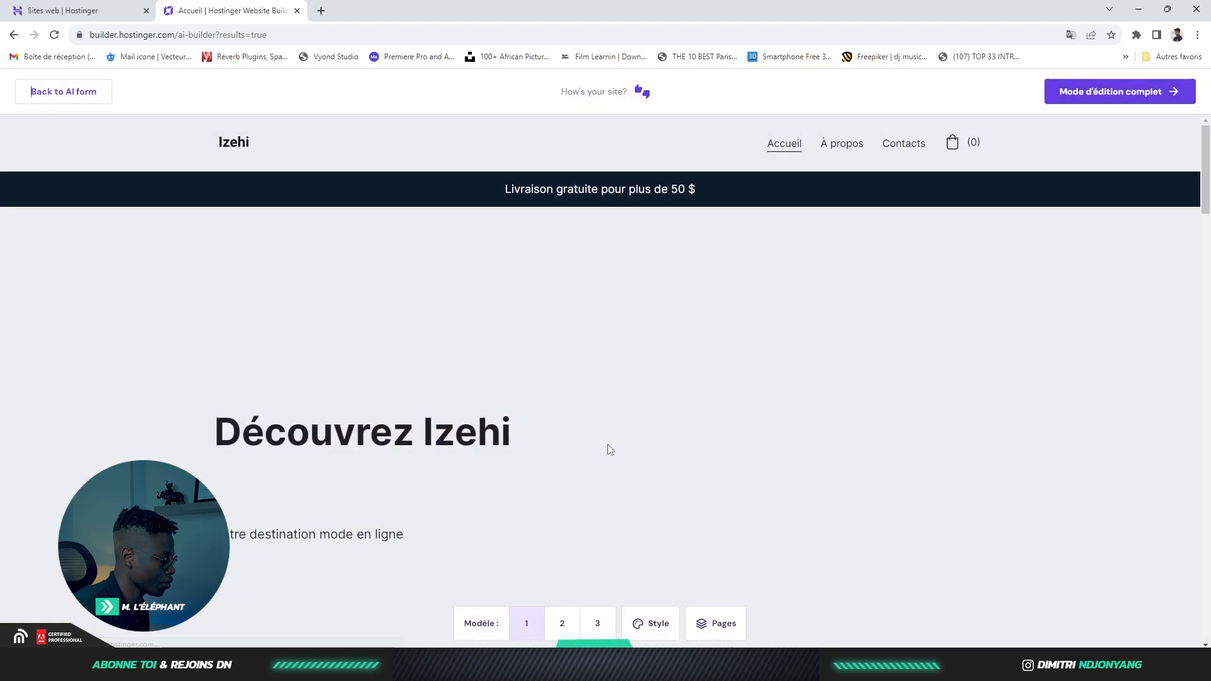
Examine the generated Izehi homepage, from its hero section through the product listings and collection text to the footer
scroll(618, 403, down, 1)
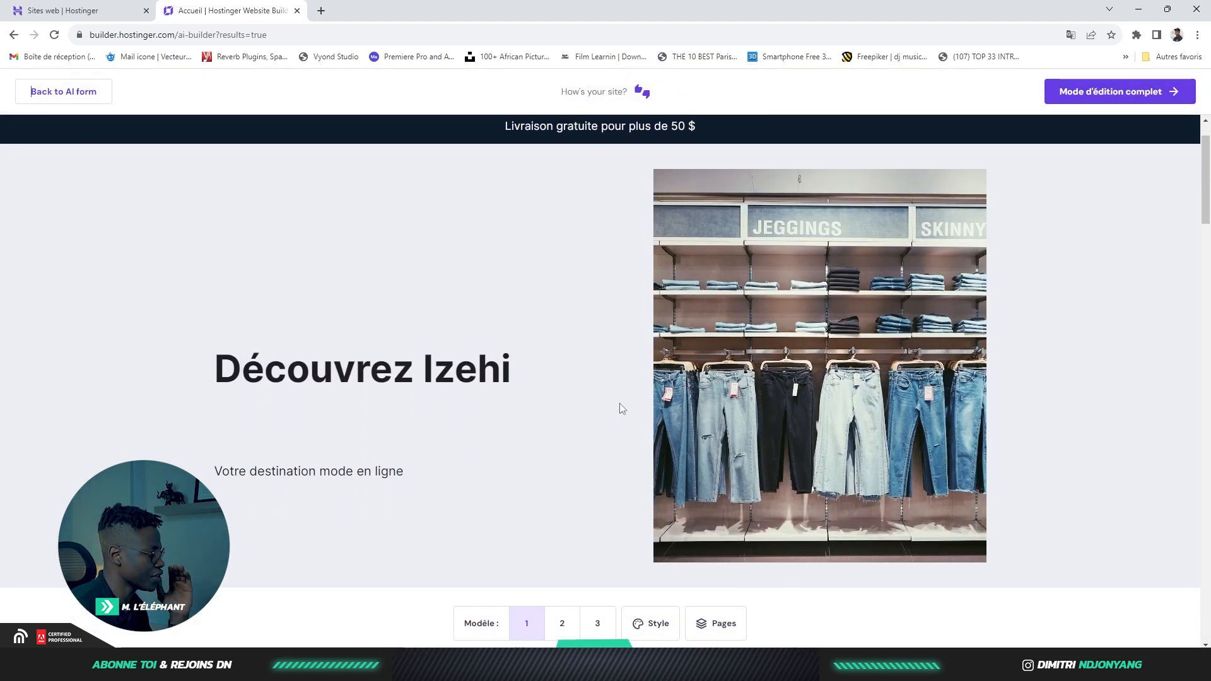
scroll(623, 418, down, 2)
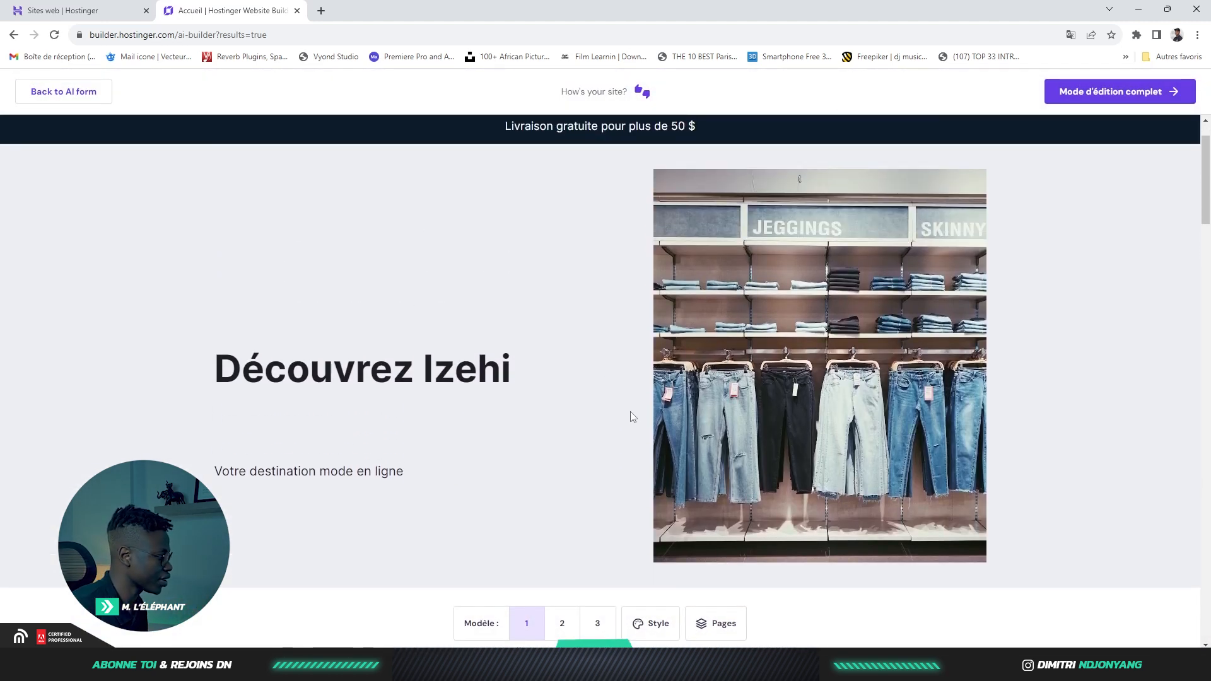
scroll(631, 416, down, 6)
scroll(642, 420, down, 7)
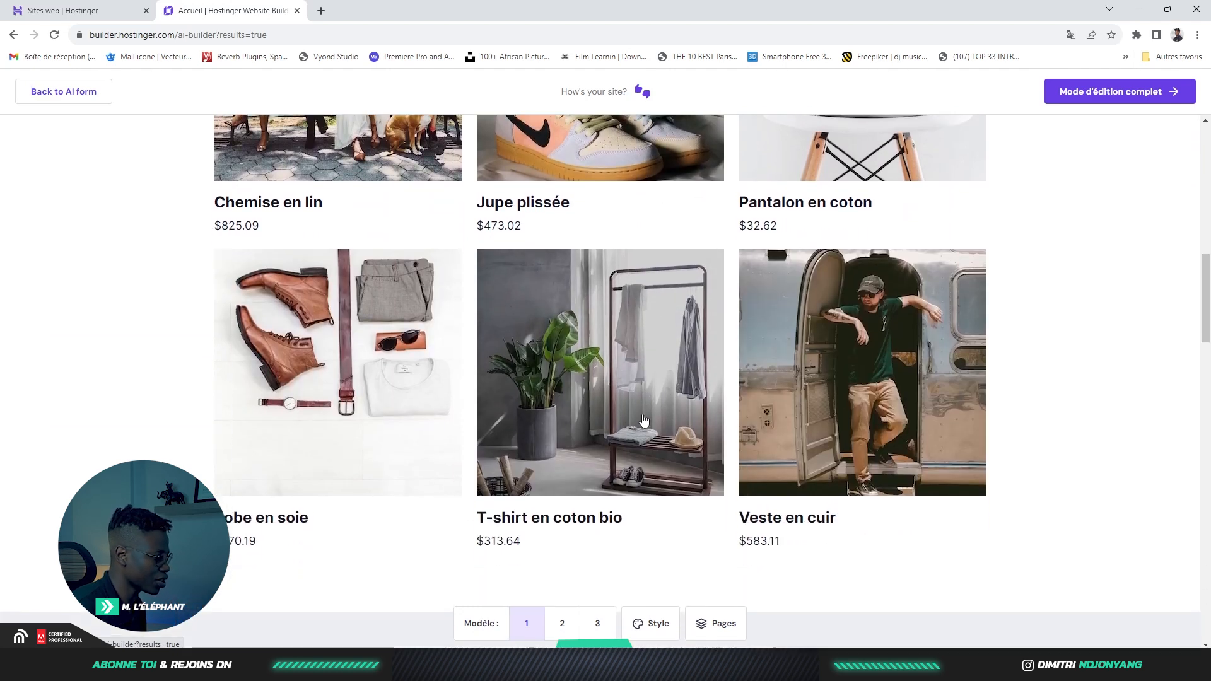
scroll(644, 420, down, 10)
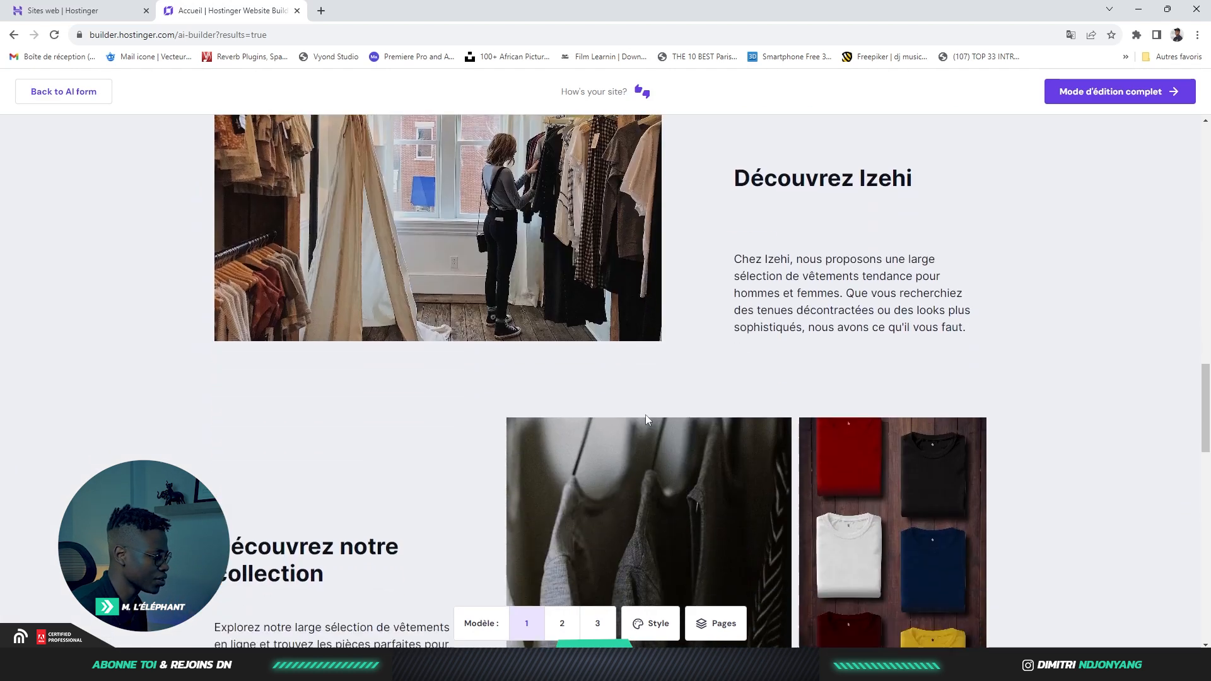
scroll(647, 419, down, 12)
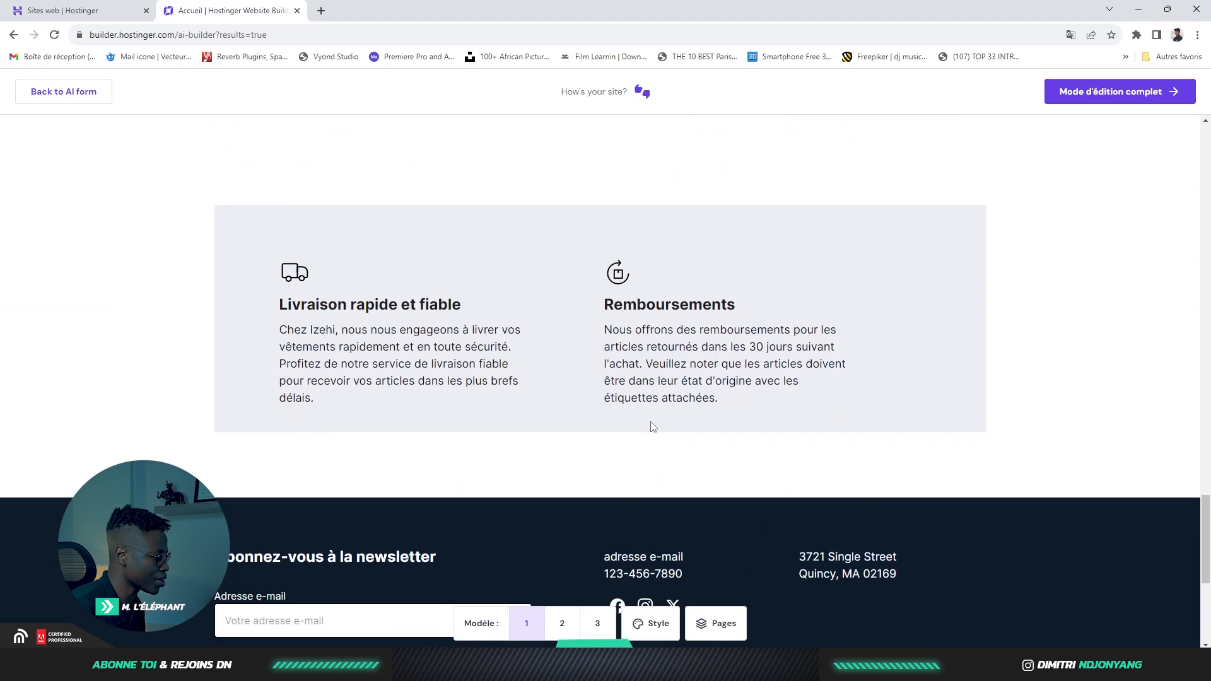
scroll(653, 420, up, 6)
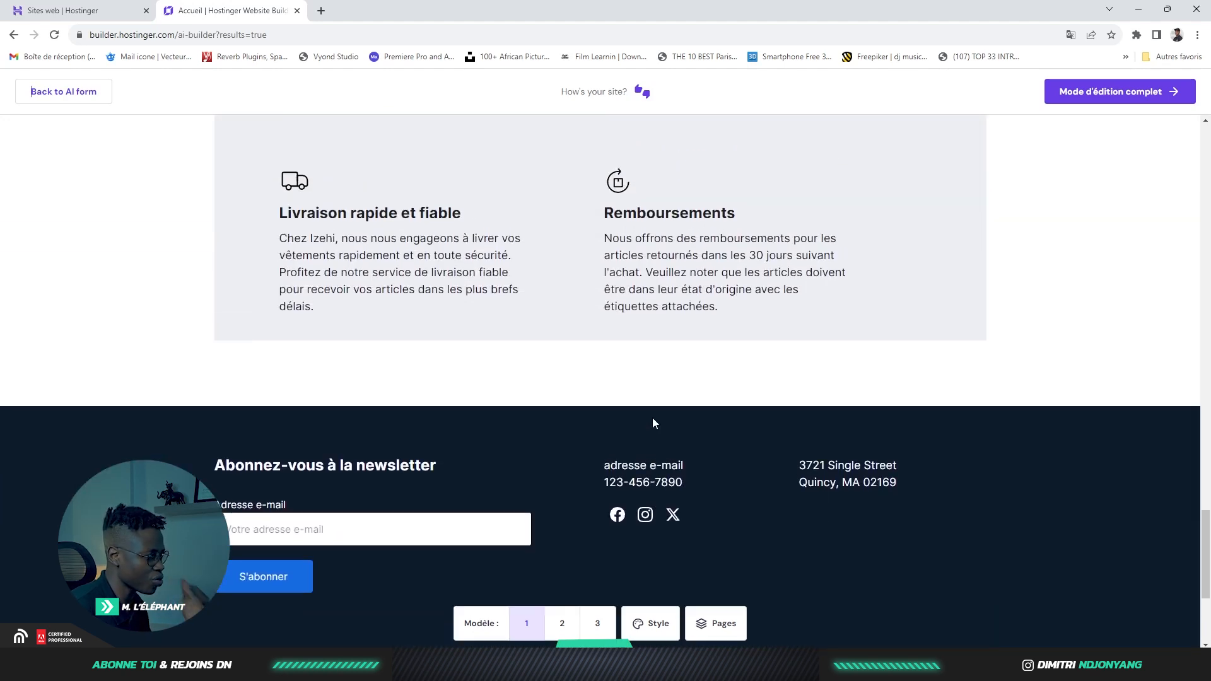
scroll(652, 429, up, 8)
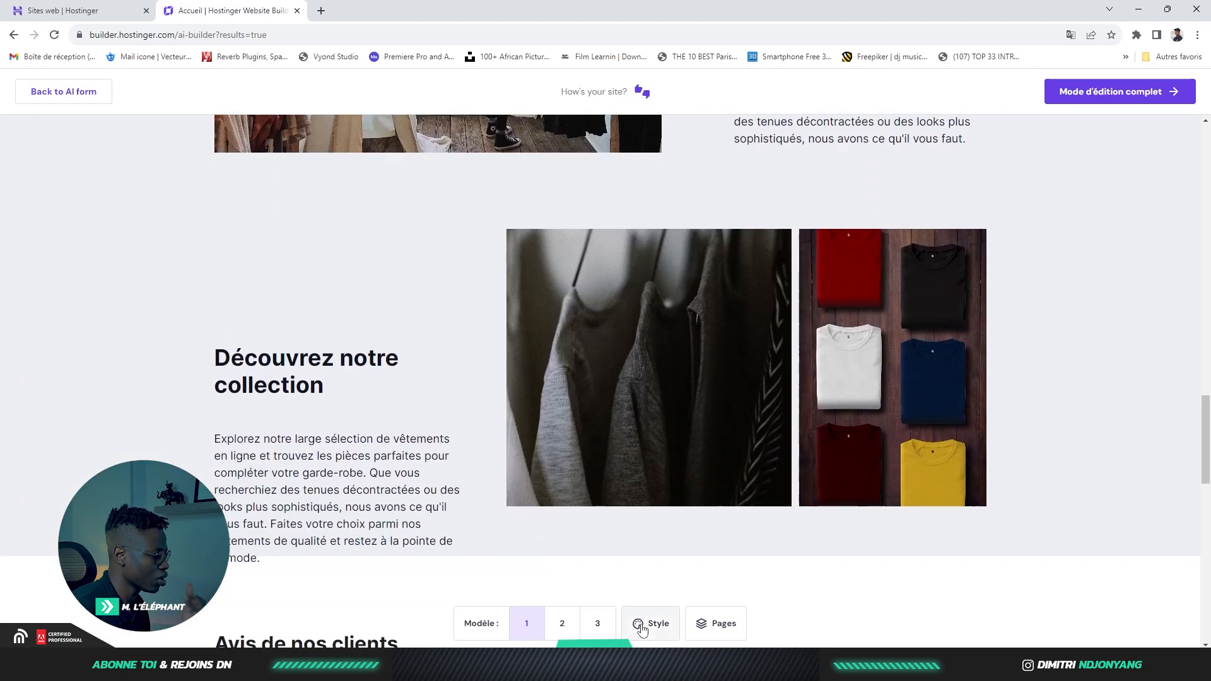
Examine the font pairings and colour palettes offered for the generated site against its homepage sections, and close the style options
click(642, 627)
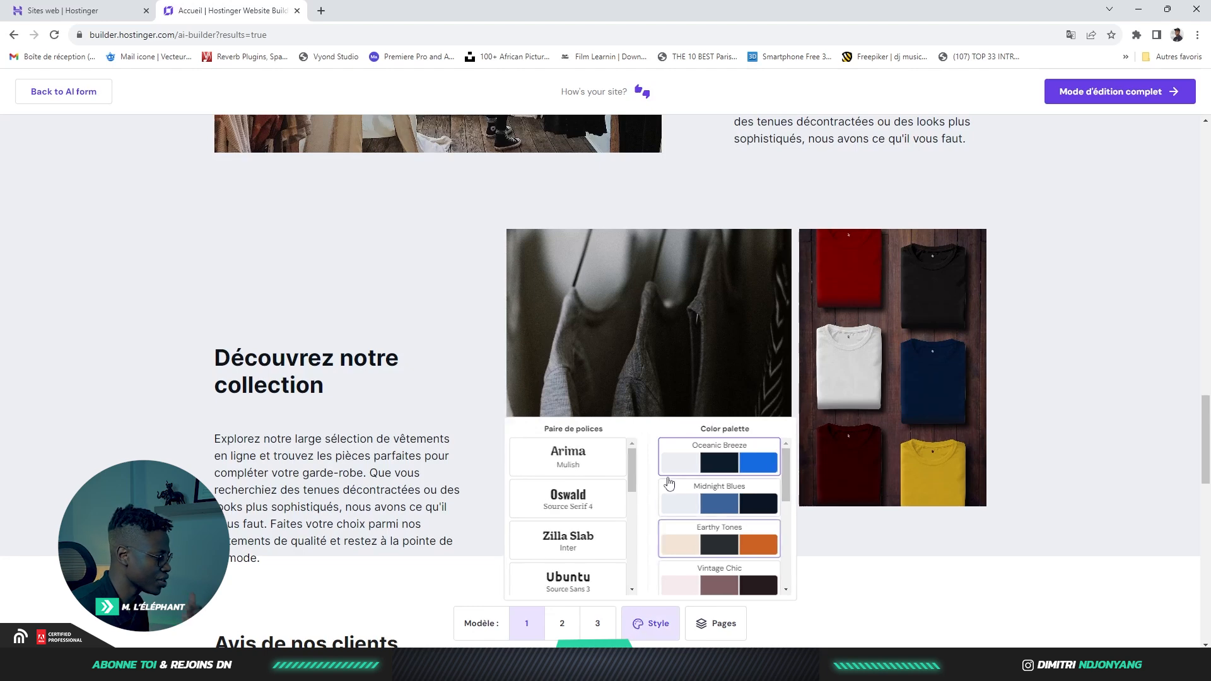
scroll(719, 505, down, 3)
scroll(495, 302, up, 12)
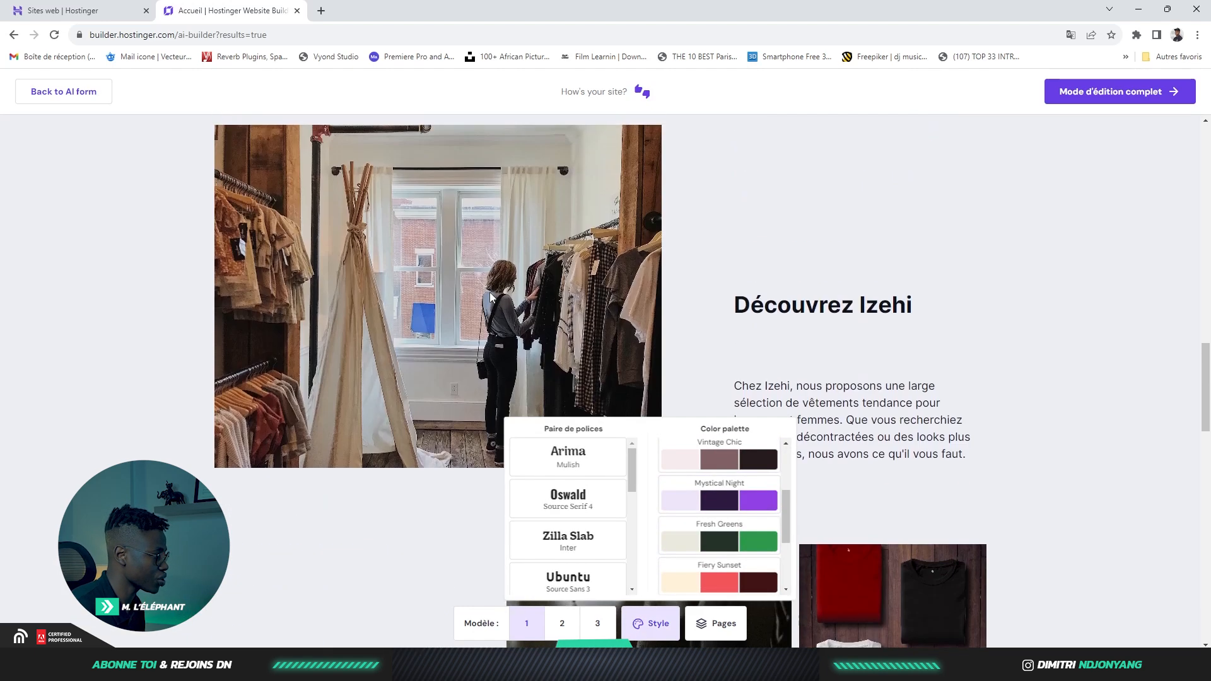
scroll(697, 348, up, 2)
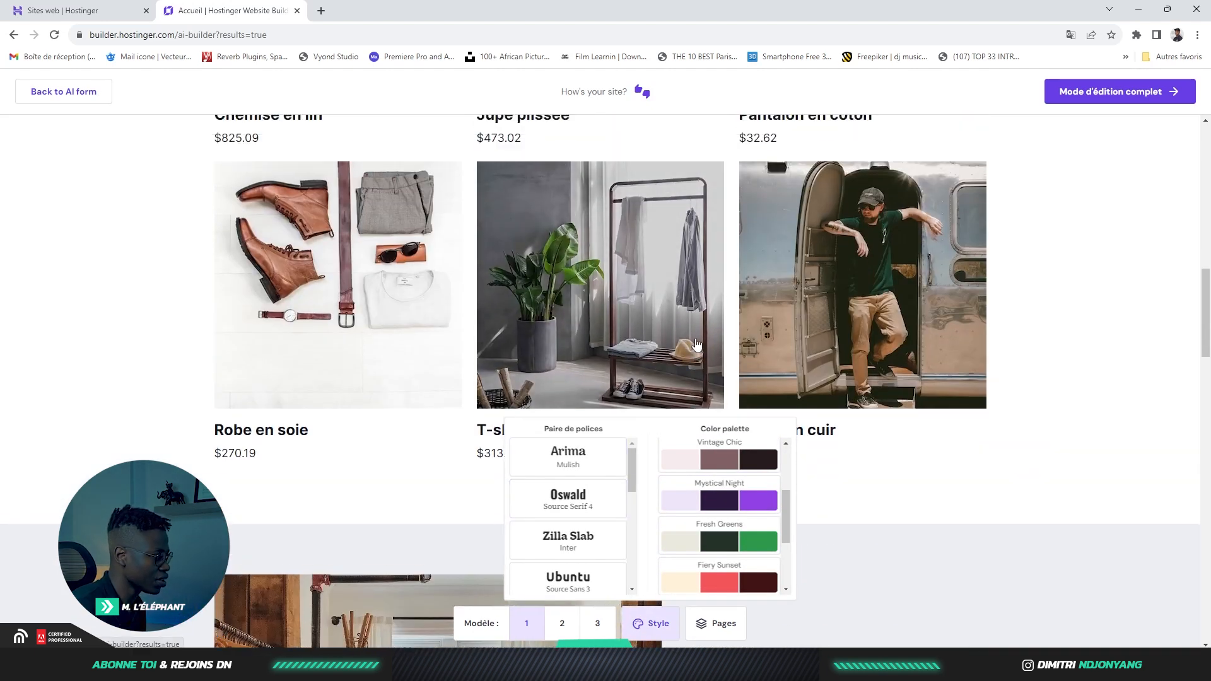
scroll(708, 391, down, 1)
scroll(631, 245, up, 9)
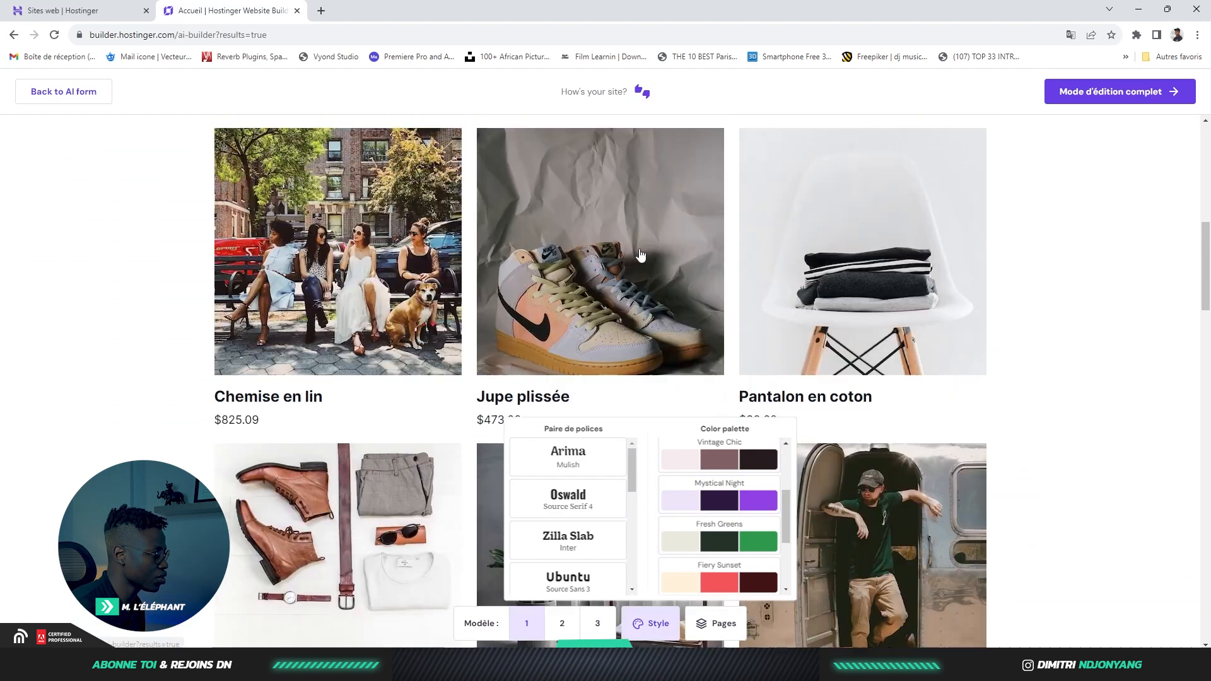
scroll(630, 244, up, 4)
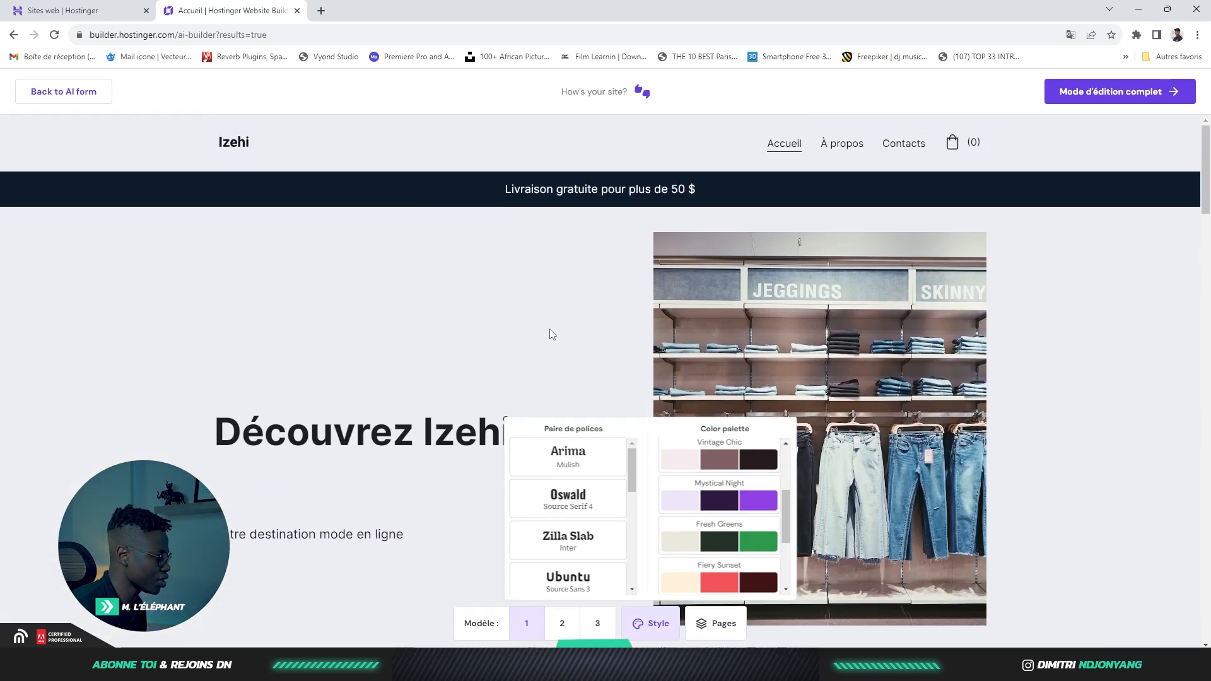
click(550, 334)
View the page list of the generated site and close it
scroll(811, 347, down, 4)
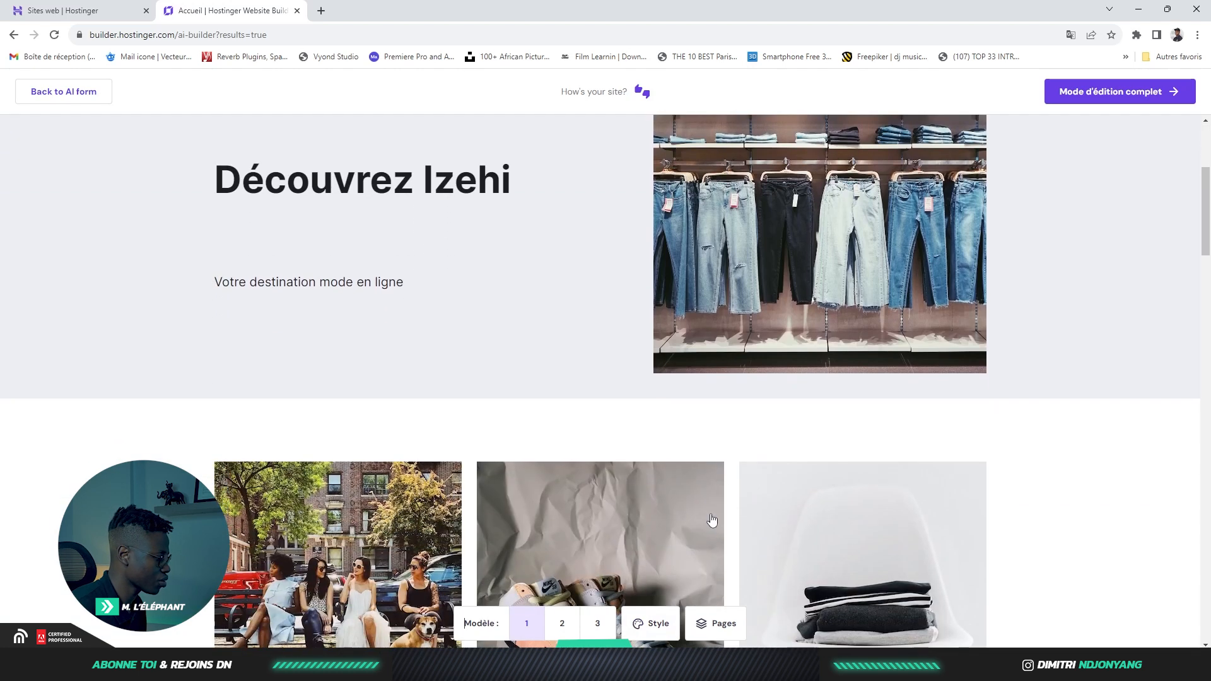
click(716, 623)
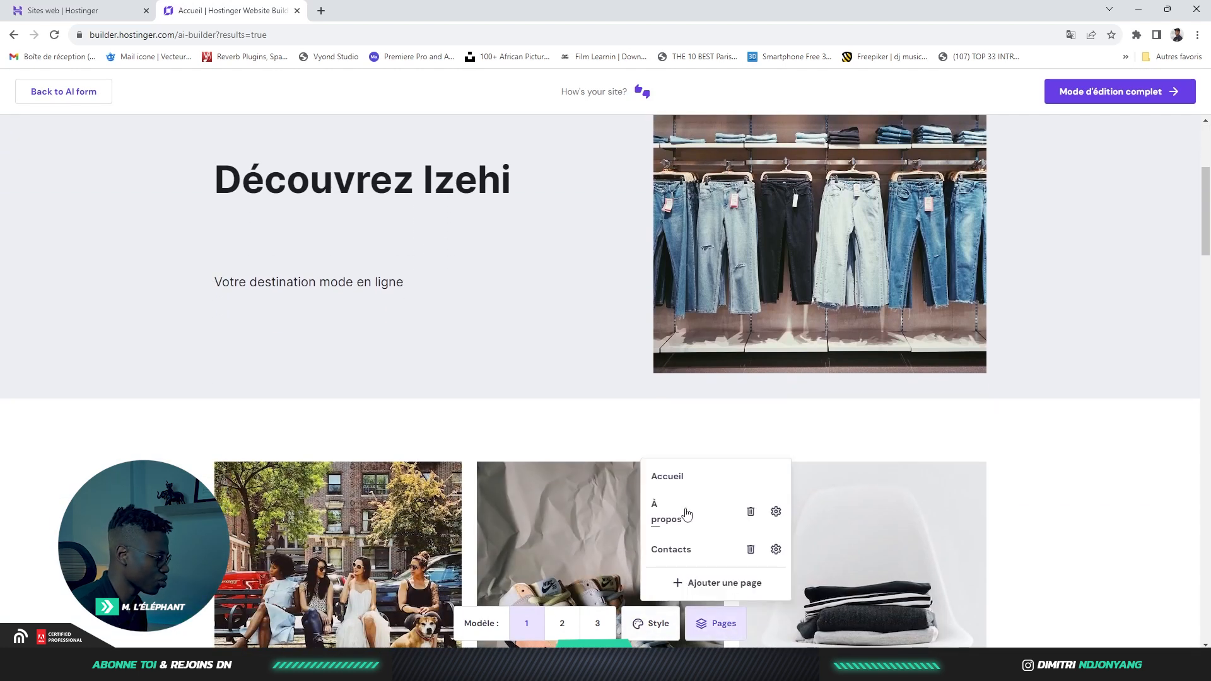
click(490, 349)
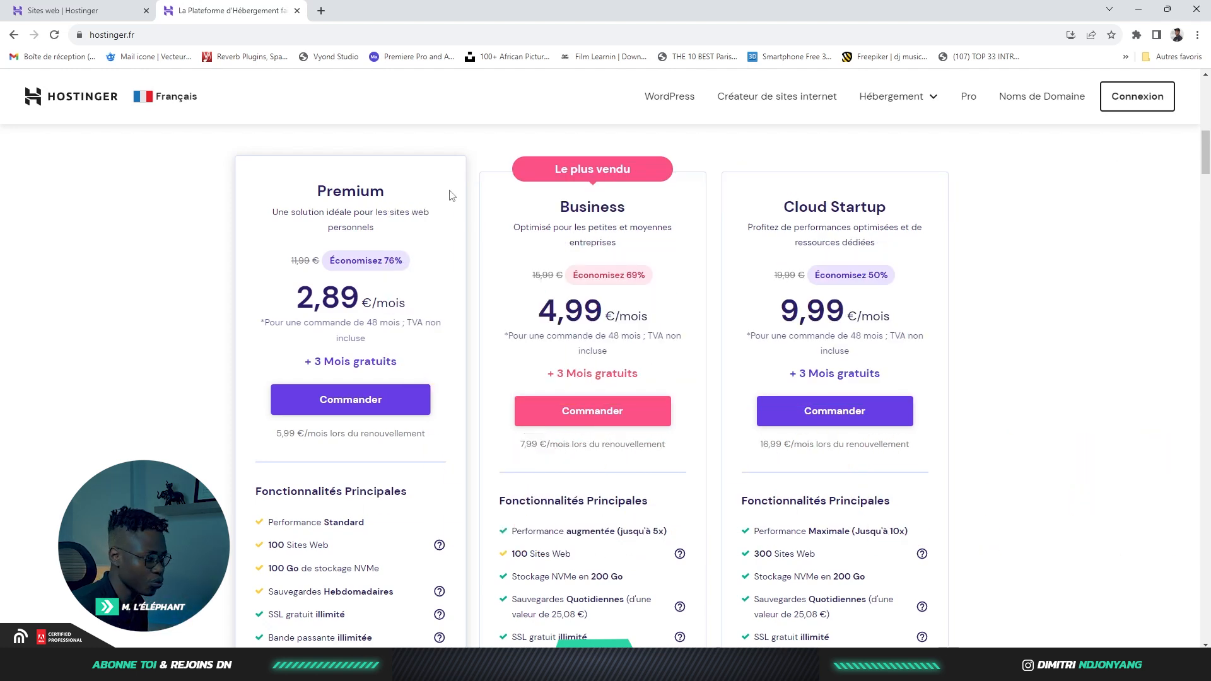
Open the graphic designer's portfolio website in a new tab and examine its homepage sections down to the footer
click(321, 11)
text(dimitrindjonyang.fr)
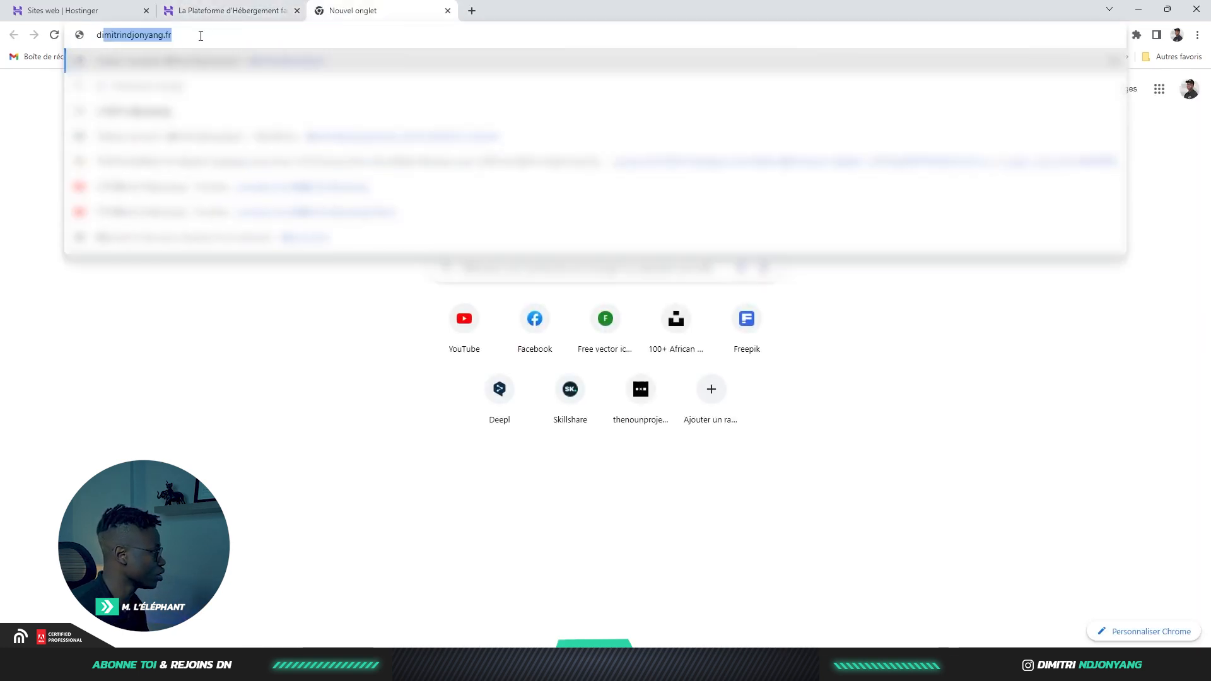
key(Return)
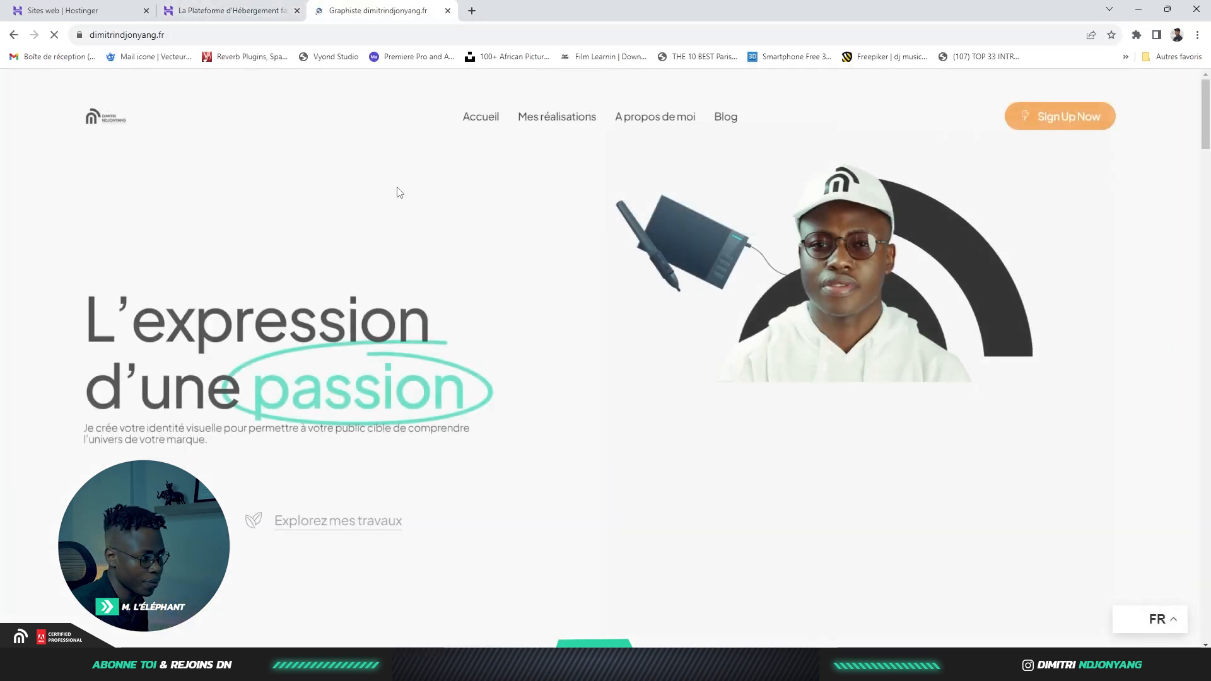
scroll(598, 317, down, 4)
scroll(598, 316, down, 15)
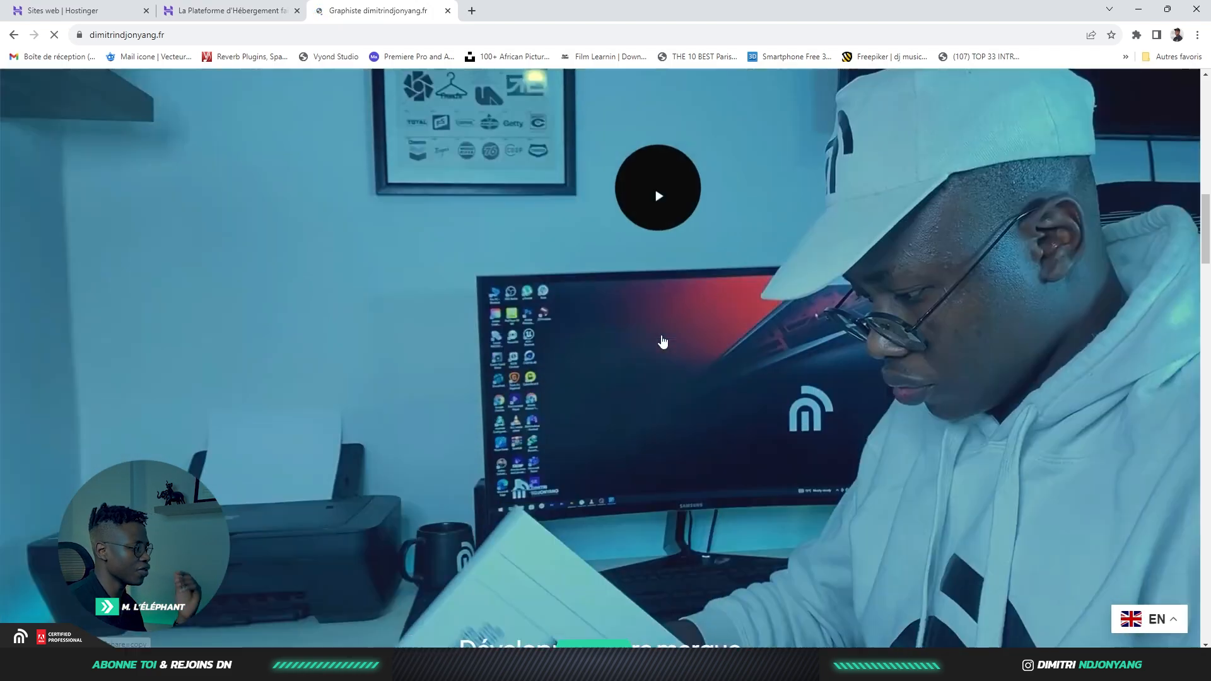
scroll(675, 344, down, 16)
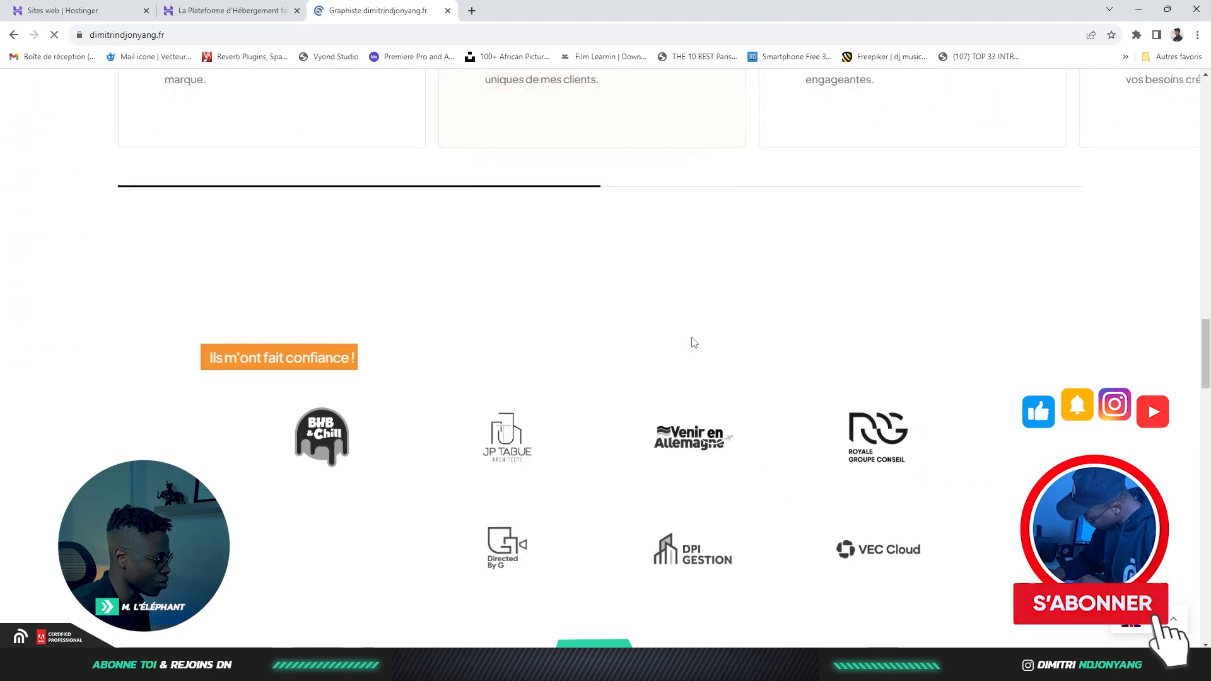
scroll(700, 338, down, 5)
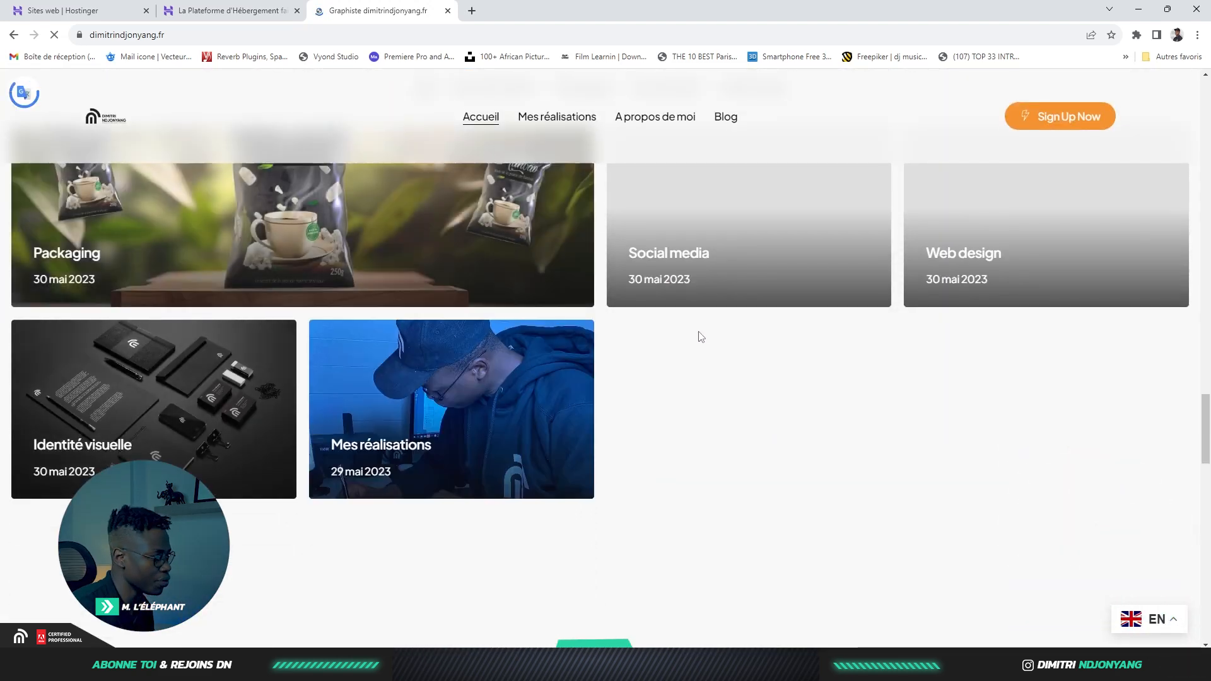
scroll(689, 306, down, 8)
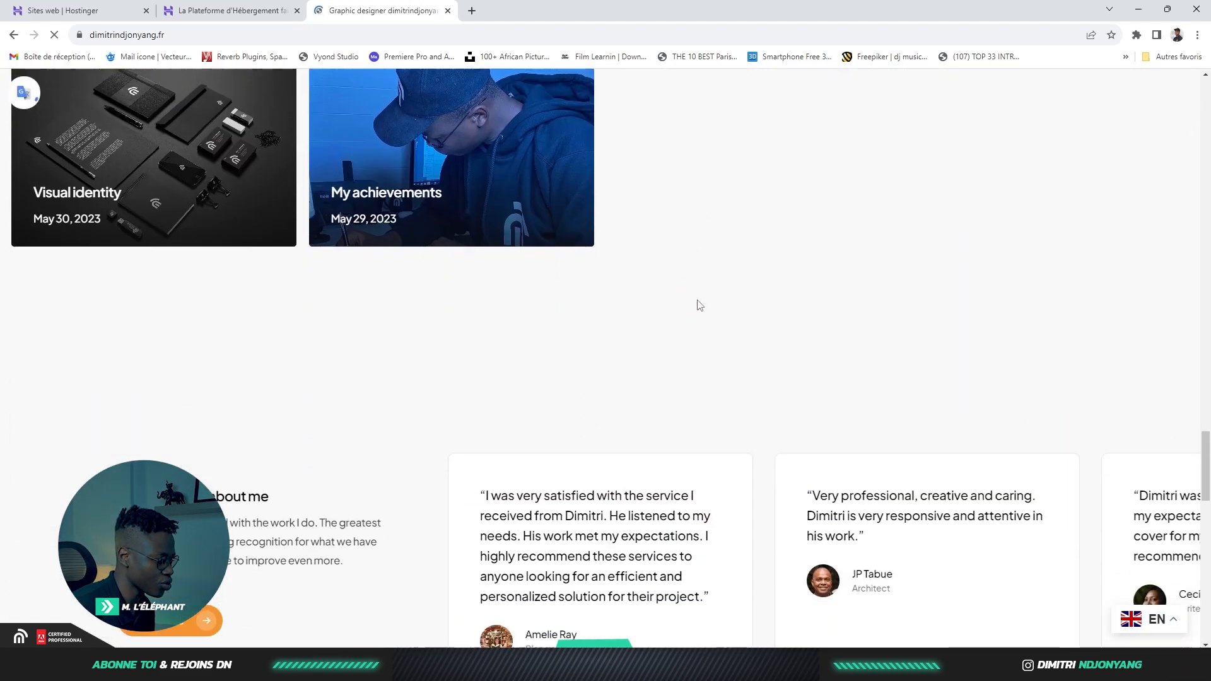
scroll(710, 324, down, 10)
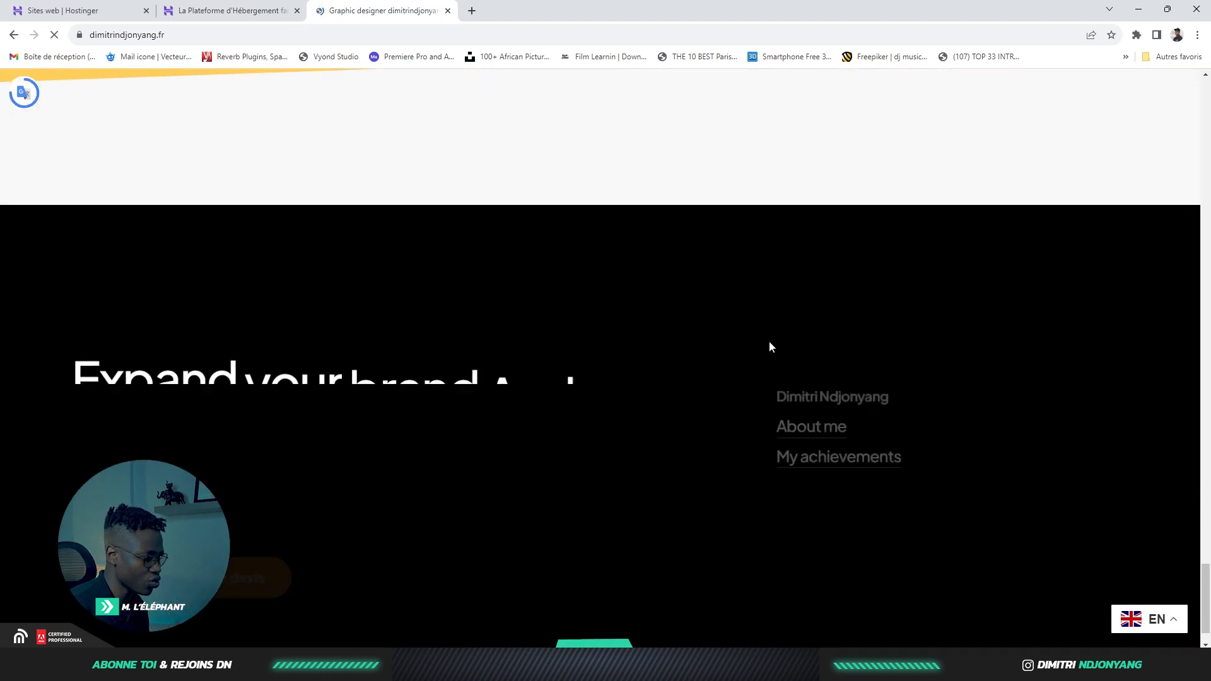
Set the portfolio website's language to French and review its homepage from the footer back up to the hero section
click(1148, 618)
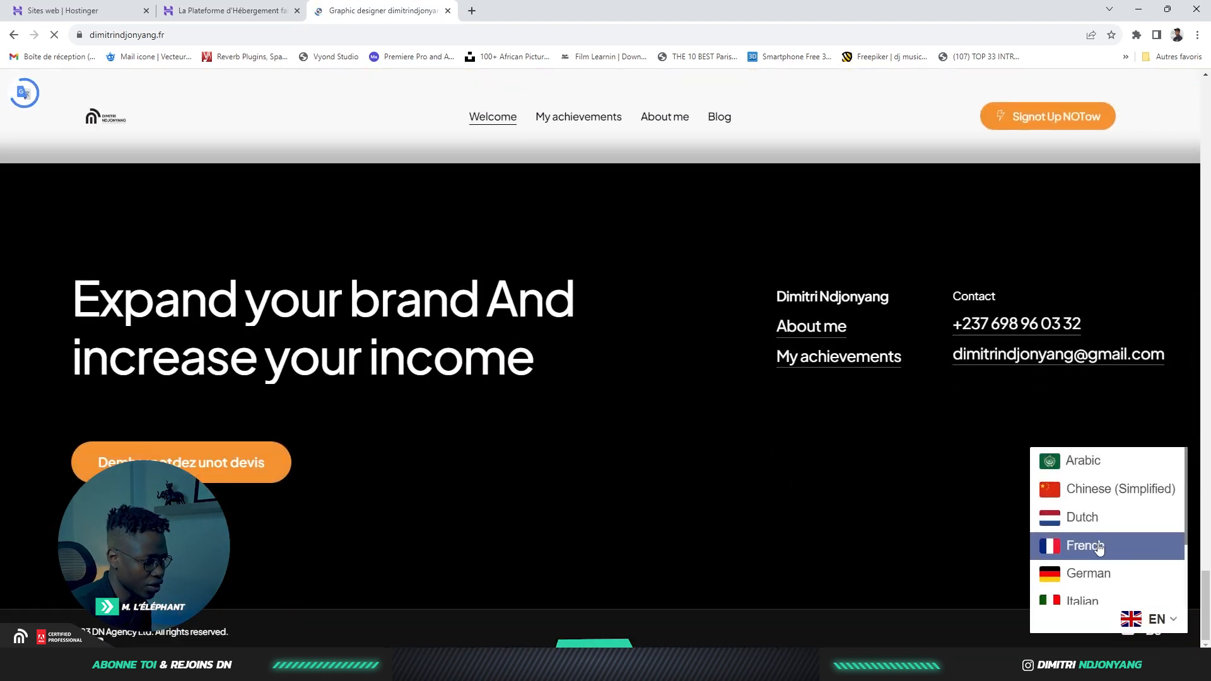
click(1098, 545)
scroll(858, 291, up, 6)
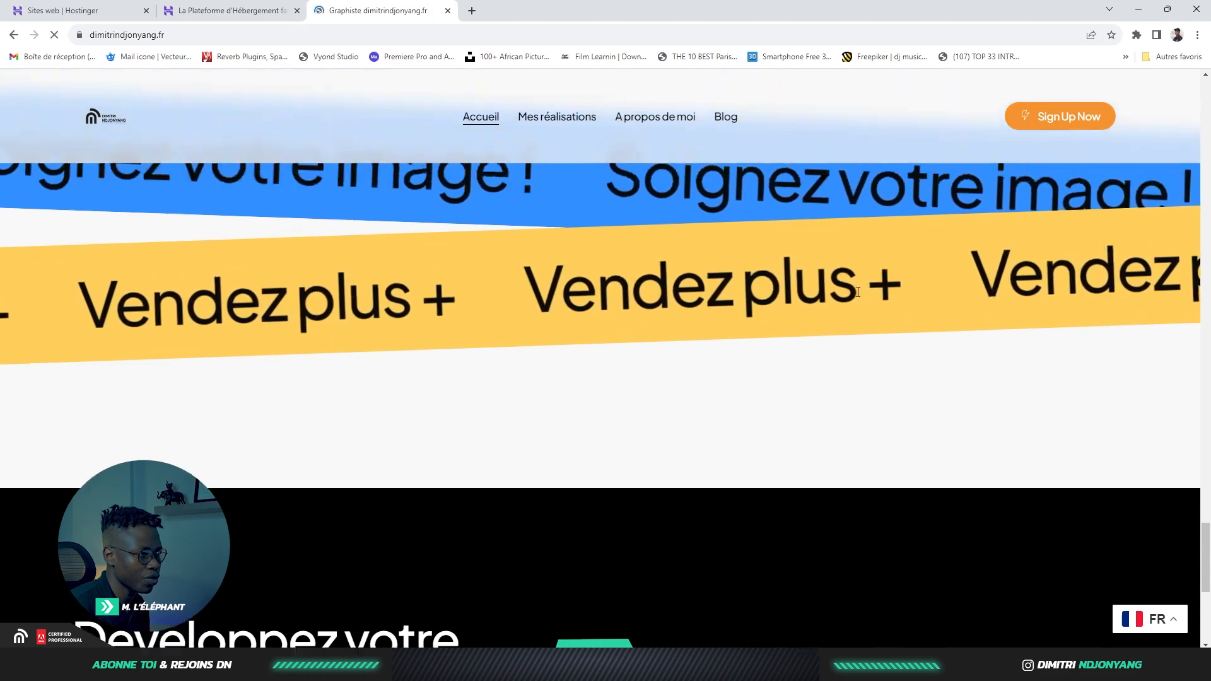
scroll(858, 292, up, 12)
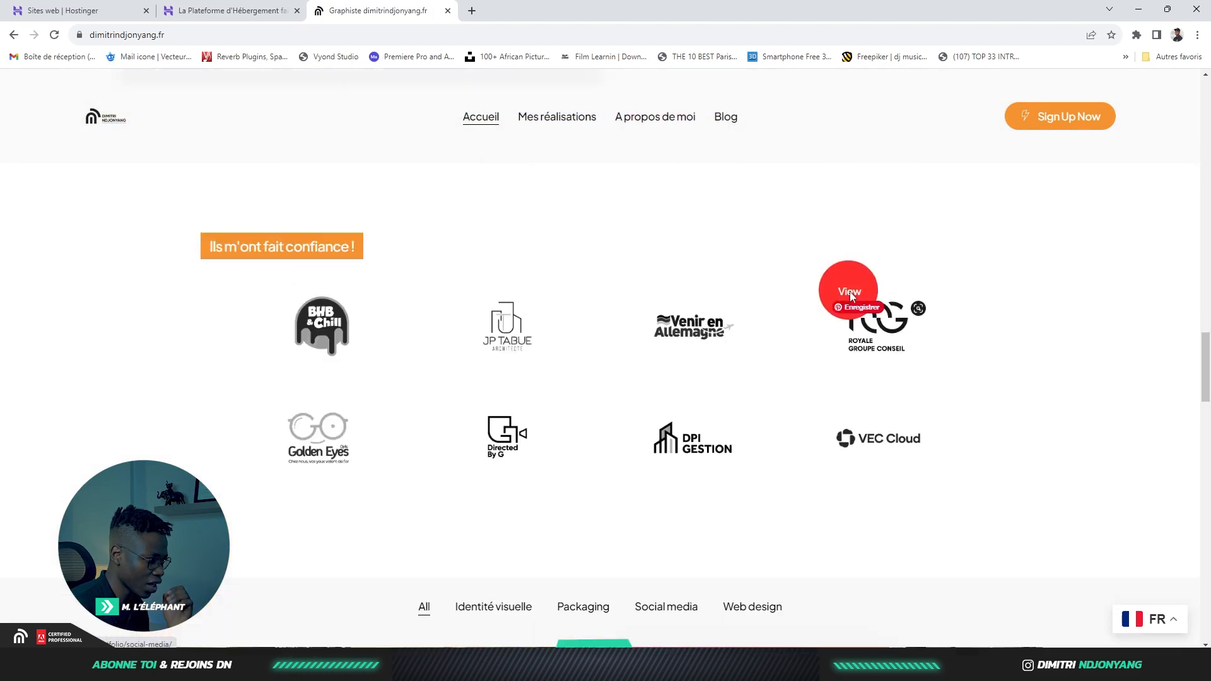
scroll(849, 291, up, 10)
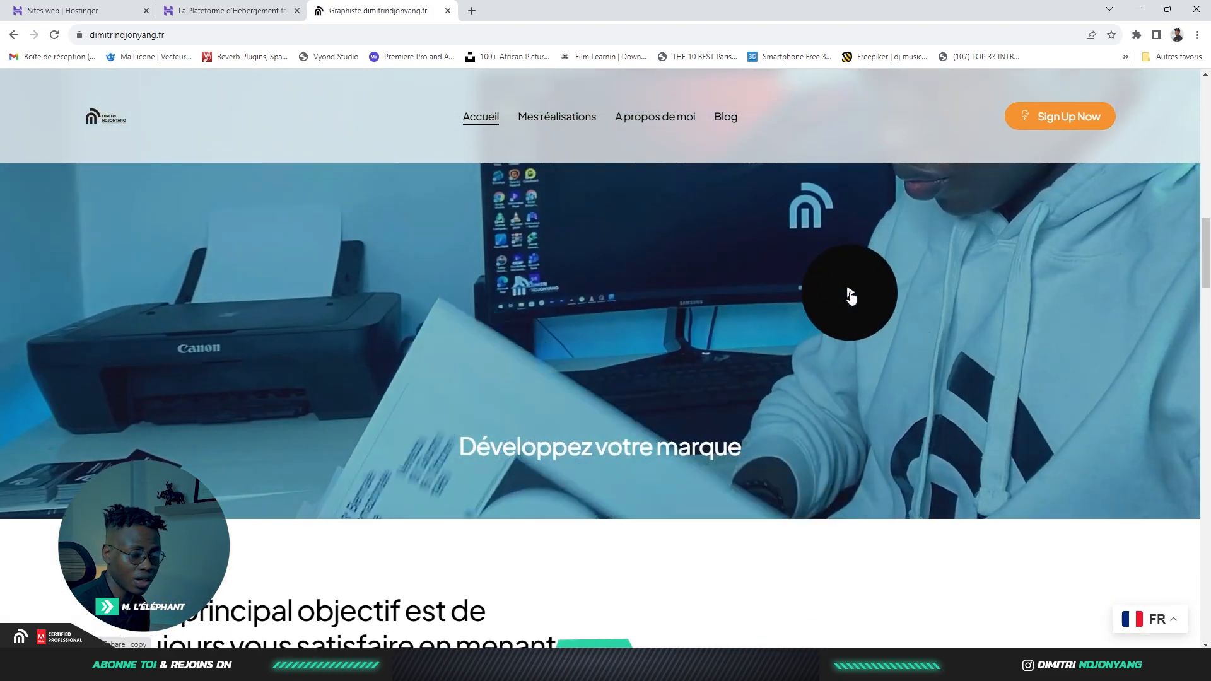
scroll(849, 297, up, 5)
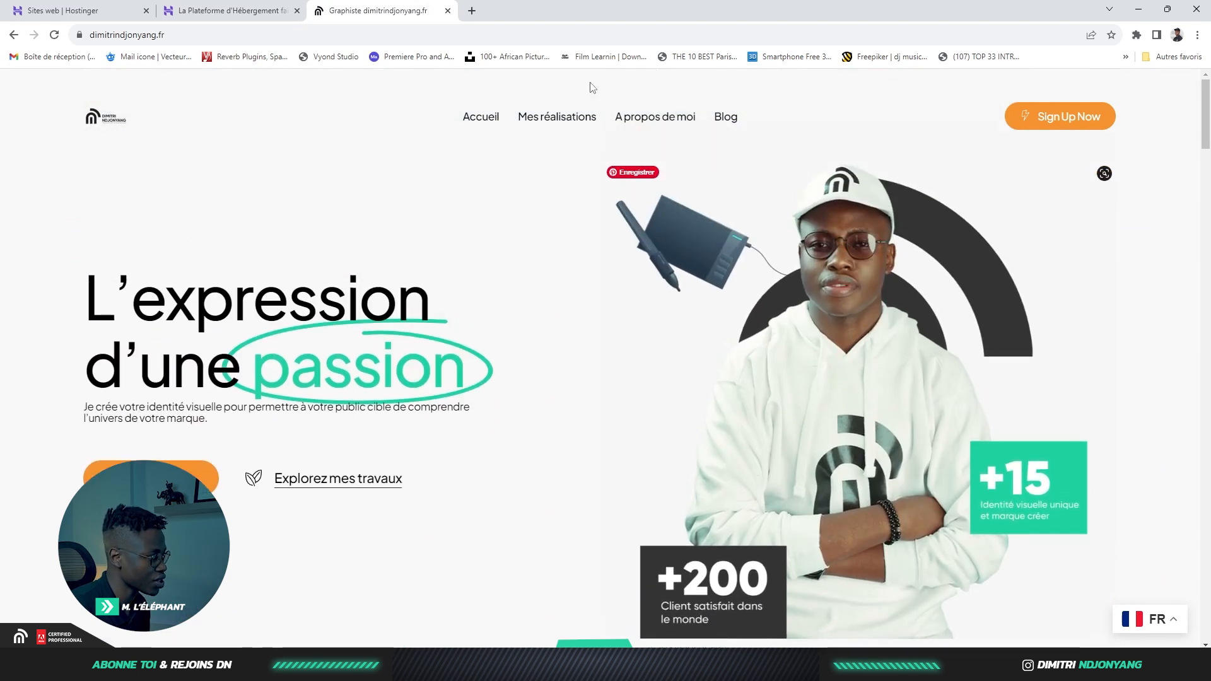
click(555, 125)
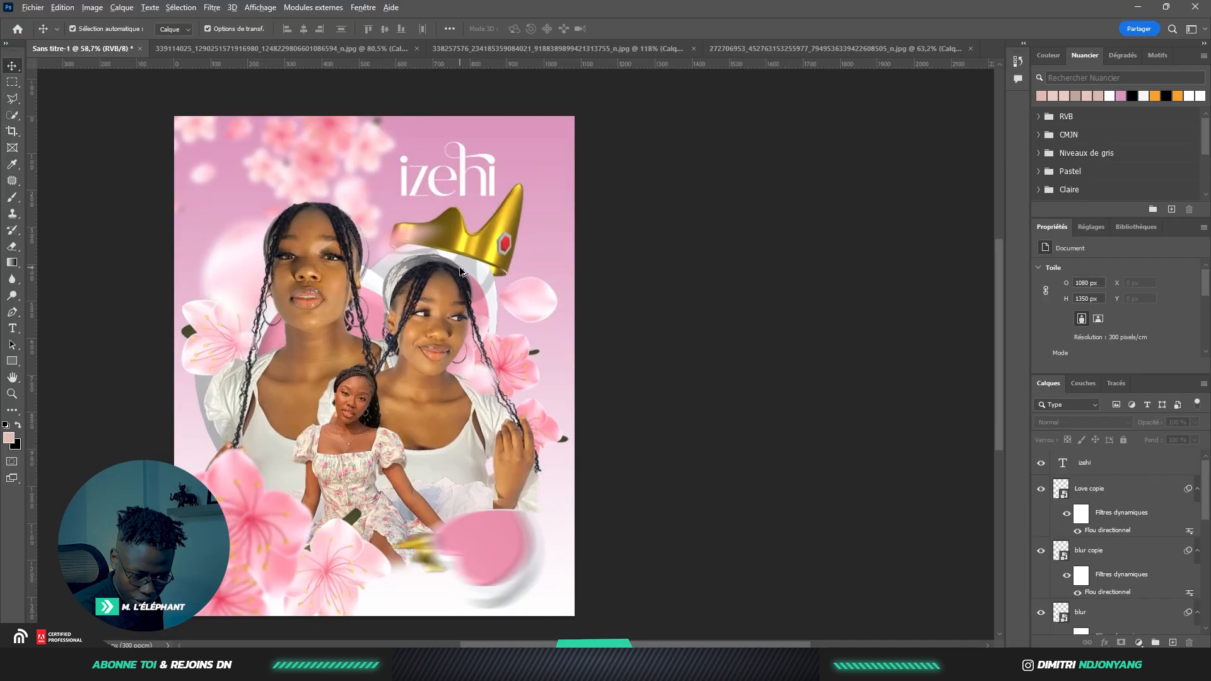
Switch to Photoshop, activate the layer mask of the seated woman's layer Calque 3, and set a soft round brush of about 52 px
scroll(462, 316, up, 2)
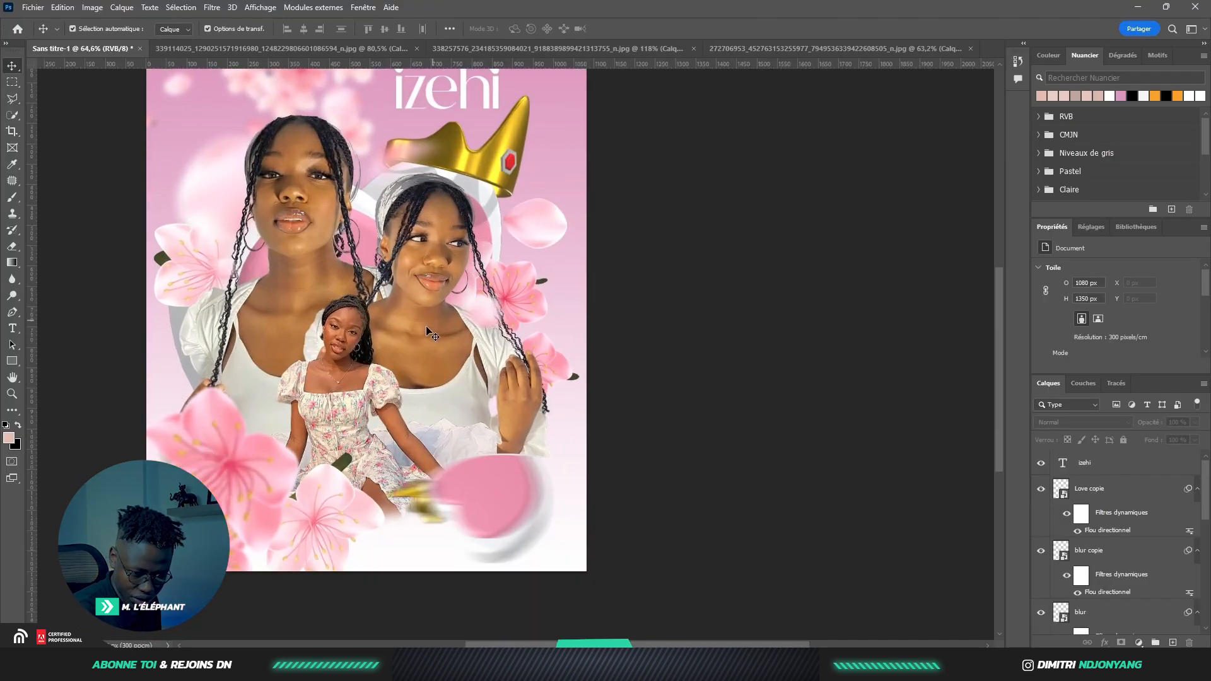
scroll(377, 505, up, 1)
scroll(379, 505, up, 3)
scroll(372, 492, down, 1)
click(361, 445)
scroll(379, 451, up, 2)
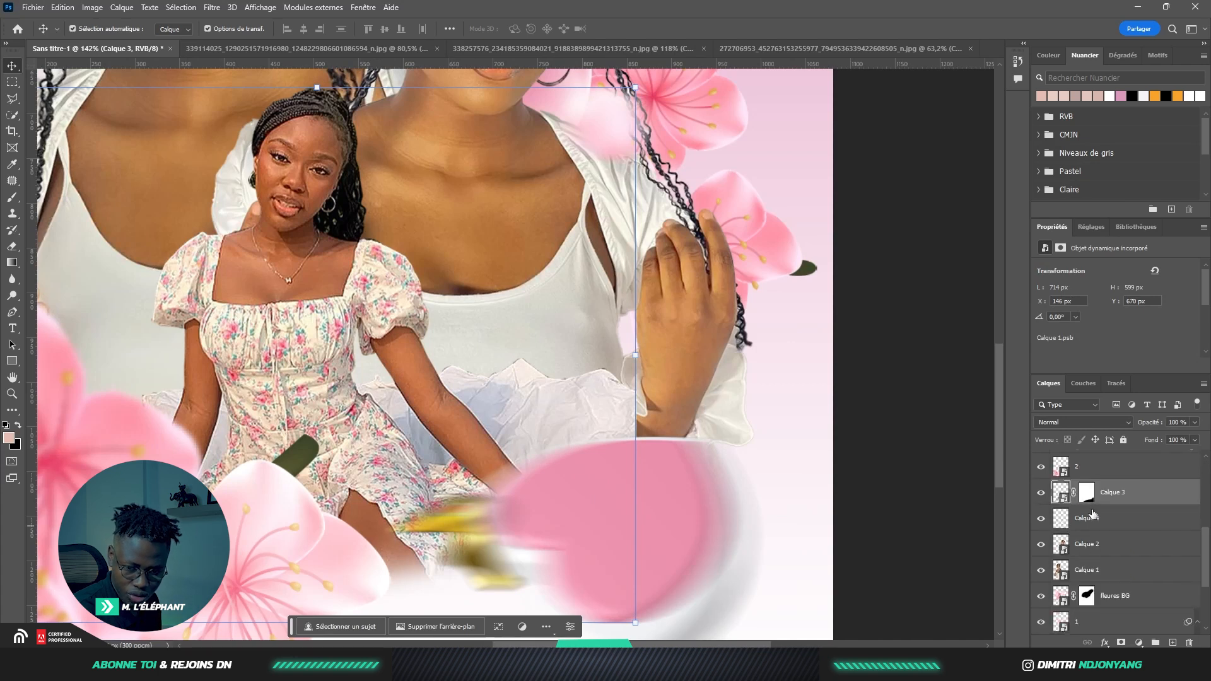
click(1080, 494)
key(b)
right_click(408, 545)
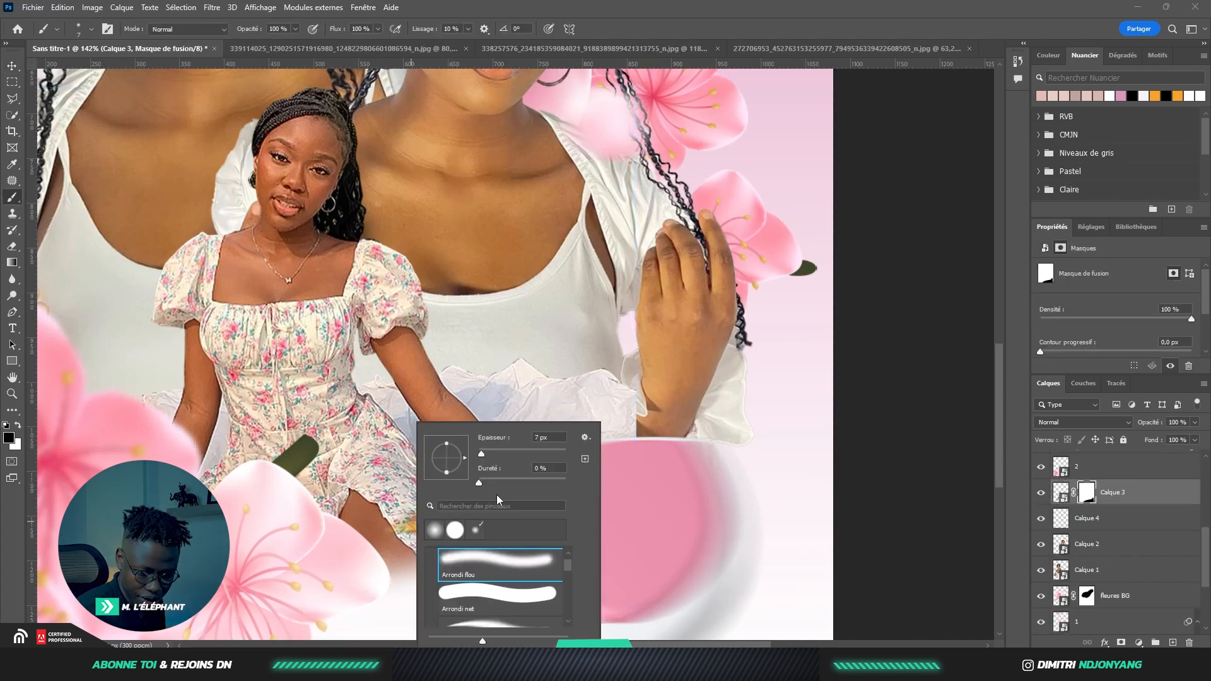
click(501, 453)
Undo the black test stroke and paint white on the Calque 3 mask to reveal the seated woman's lower leg beside the flower
mouse_move(395, 546)
mouse_down()
mouse_move(395, 571)
mouse_move(406, 568)
mouse_up()
key(ctrl+z)
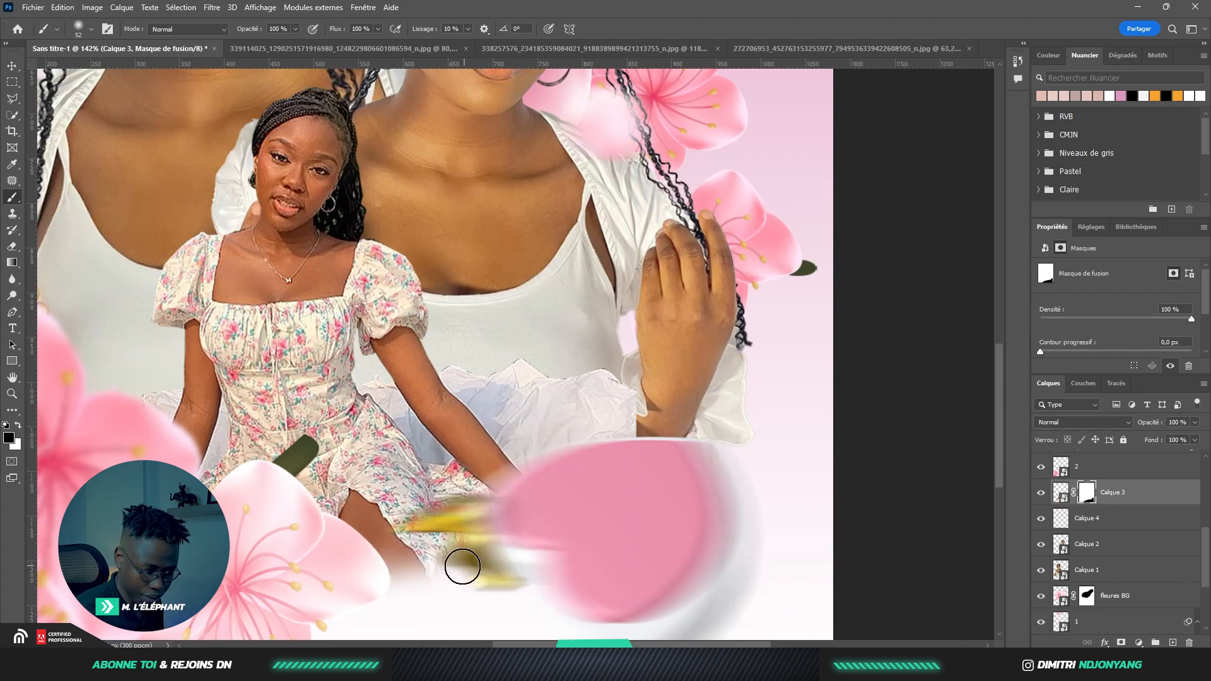
key(x)
drag(395, 571, 438, 568)
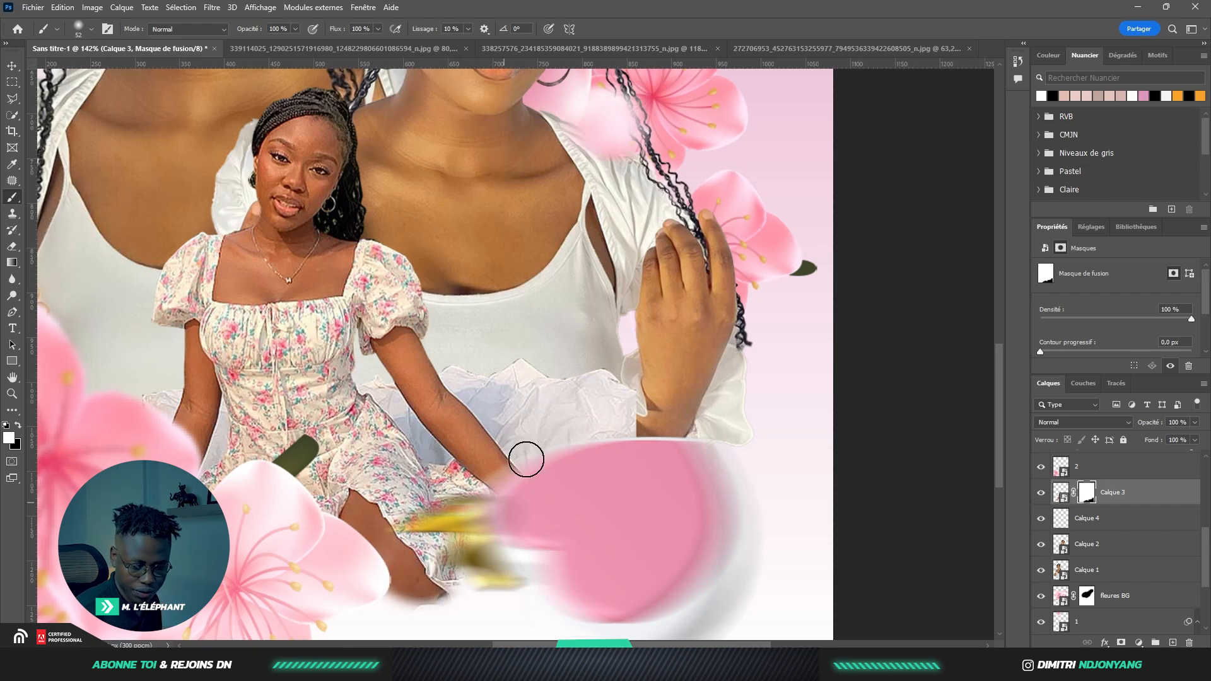
scroll(489, 376, down, 1)
scroll(486, 374, down, 2)
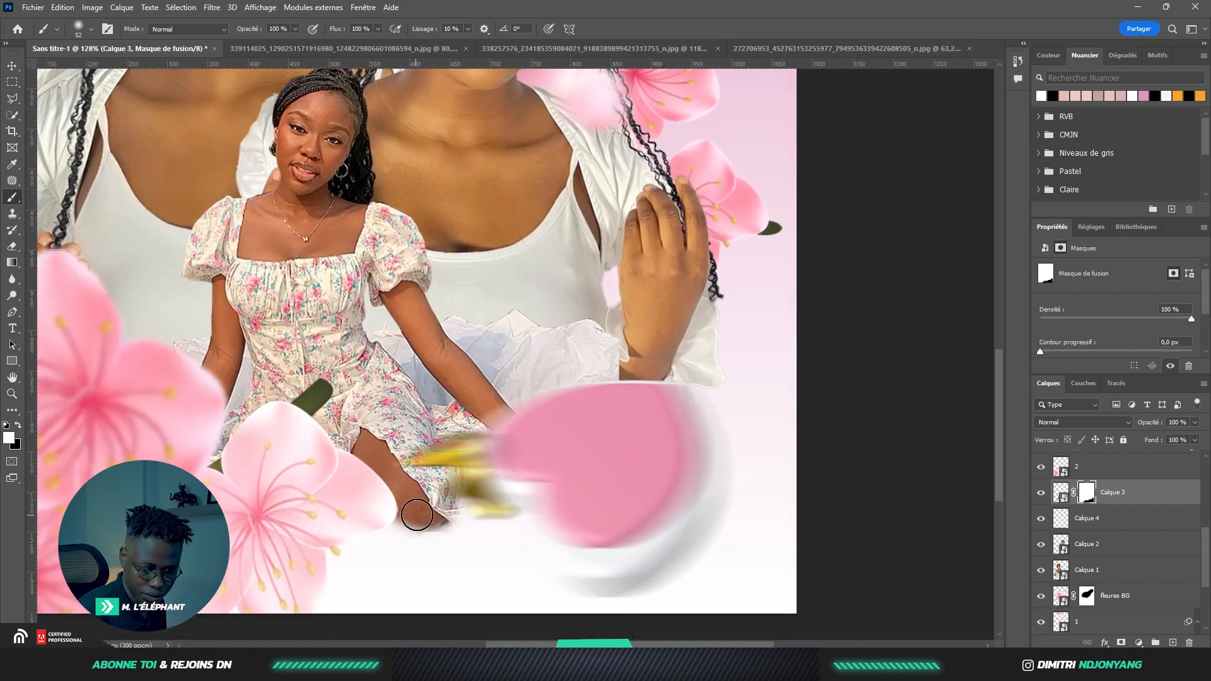
drag(416, 515, 414, 524)
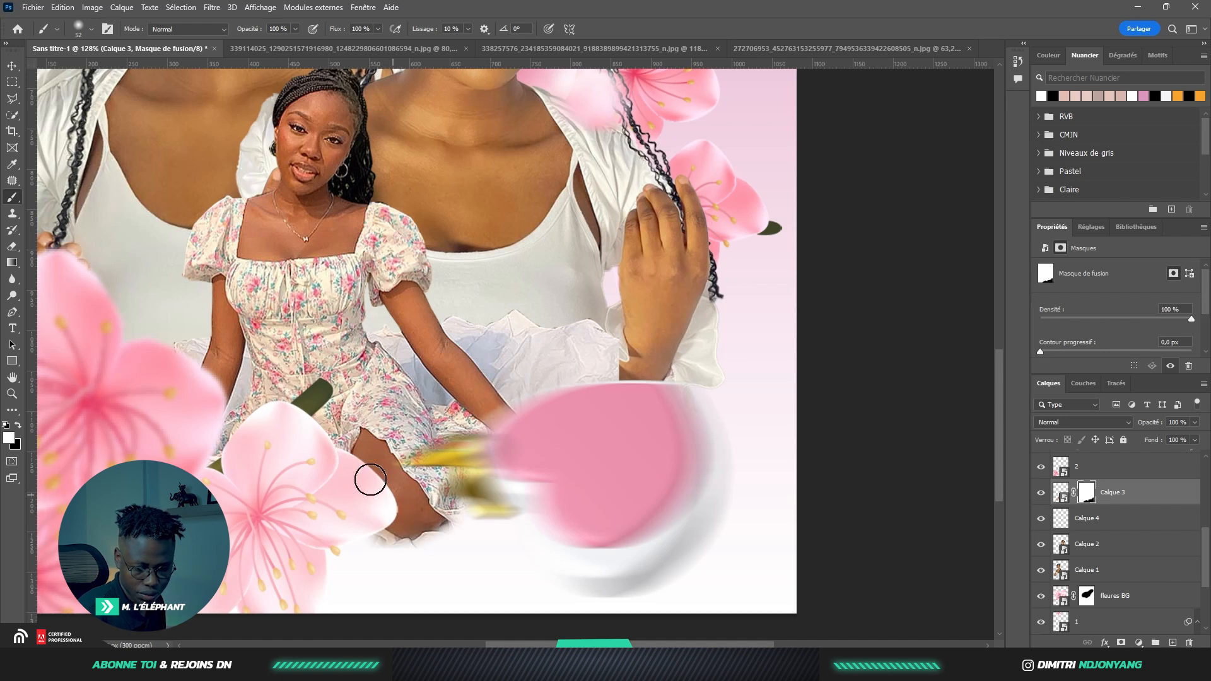
Select the large braided woman's layer Calque 1 with the Move tool and open it in the Camera Raw filter
key(x)
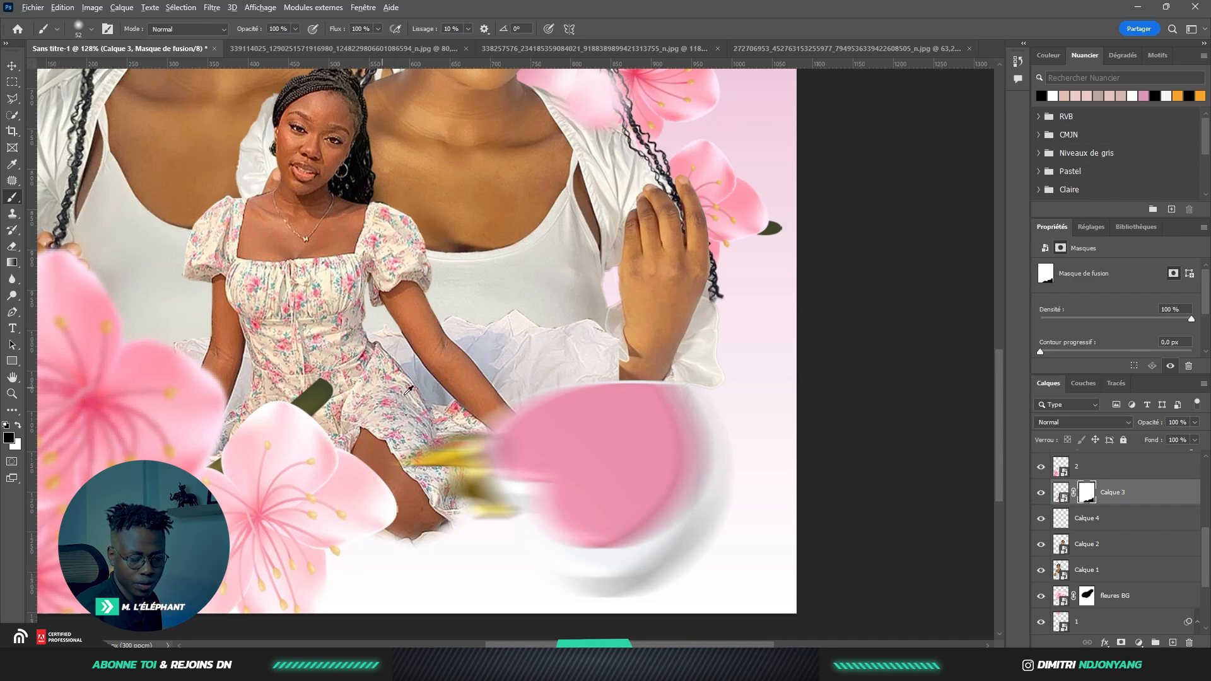
key(ctrl+0)
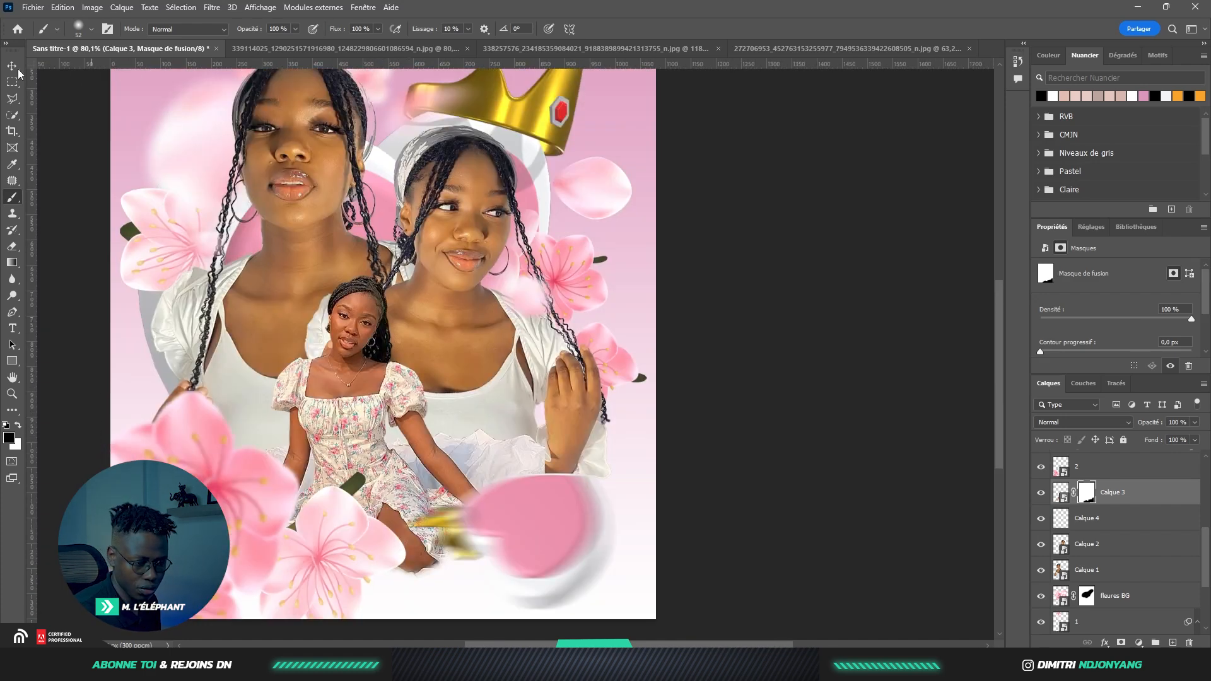
click(13, 66)
scroll(427, 231, up, 3)
click(428, 231)
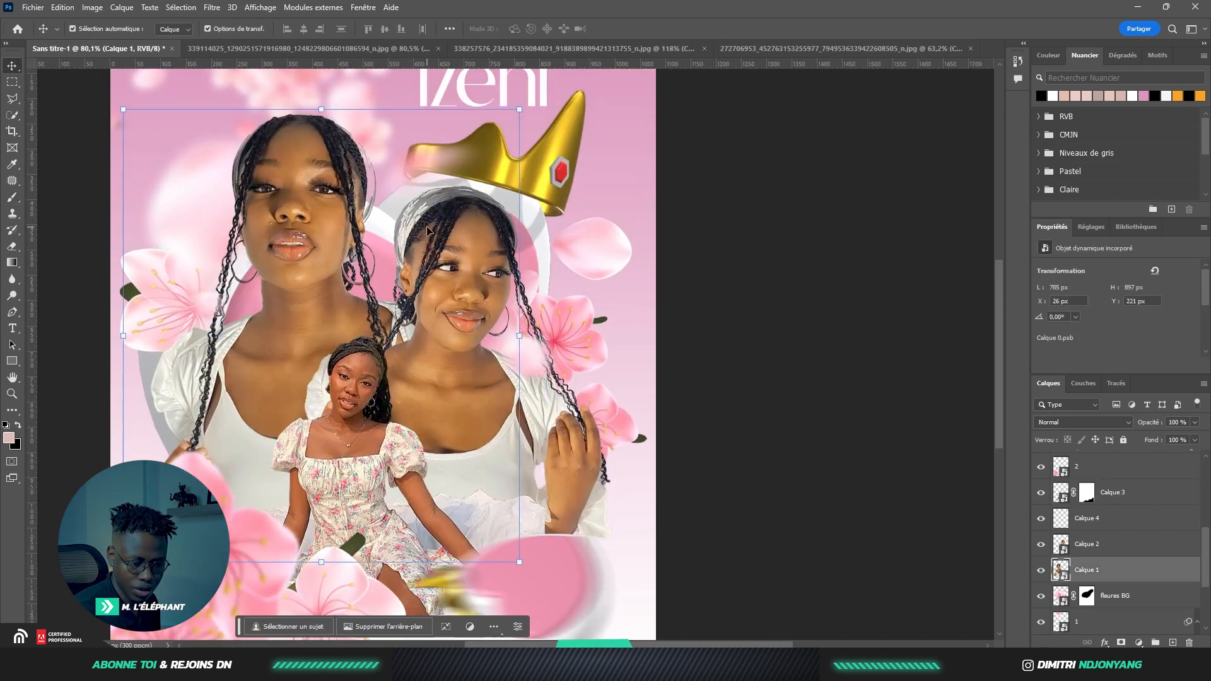
click(212, 8)
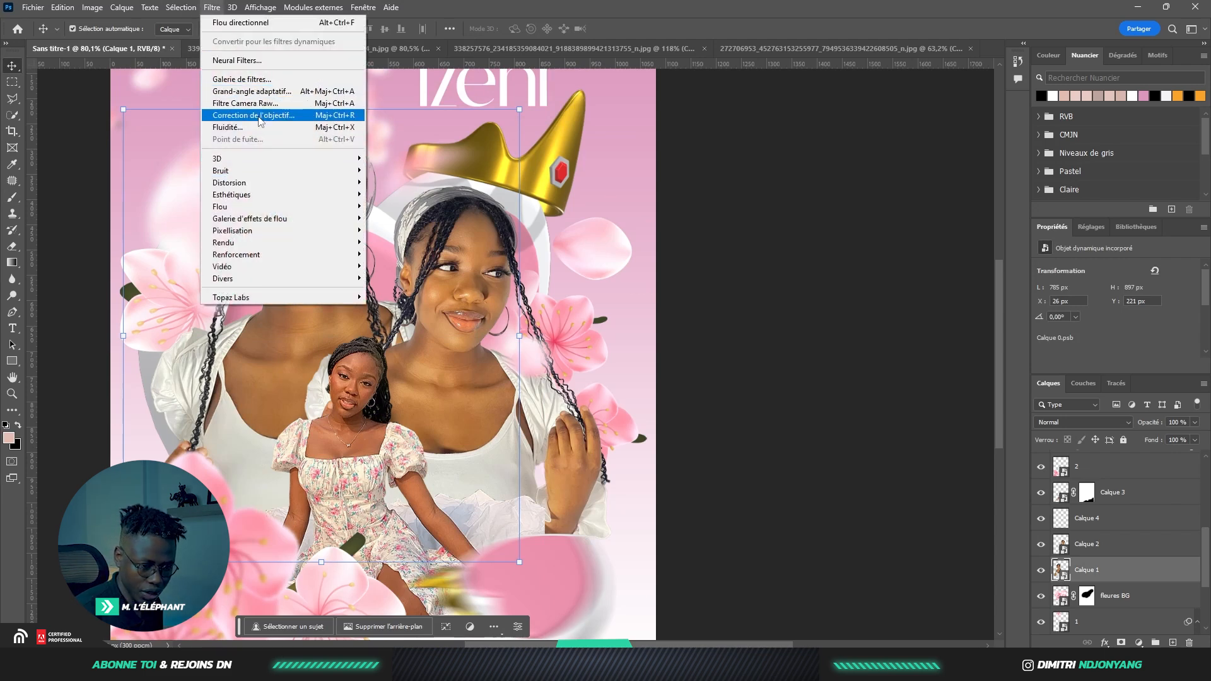
click(256, 115)
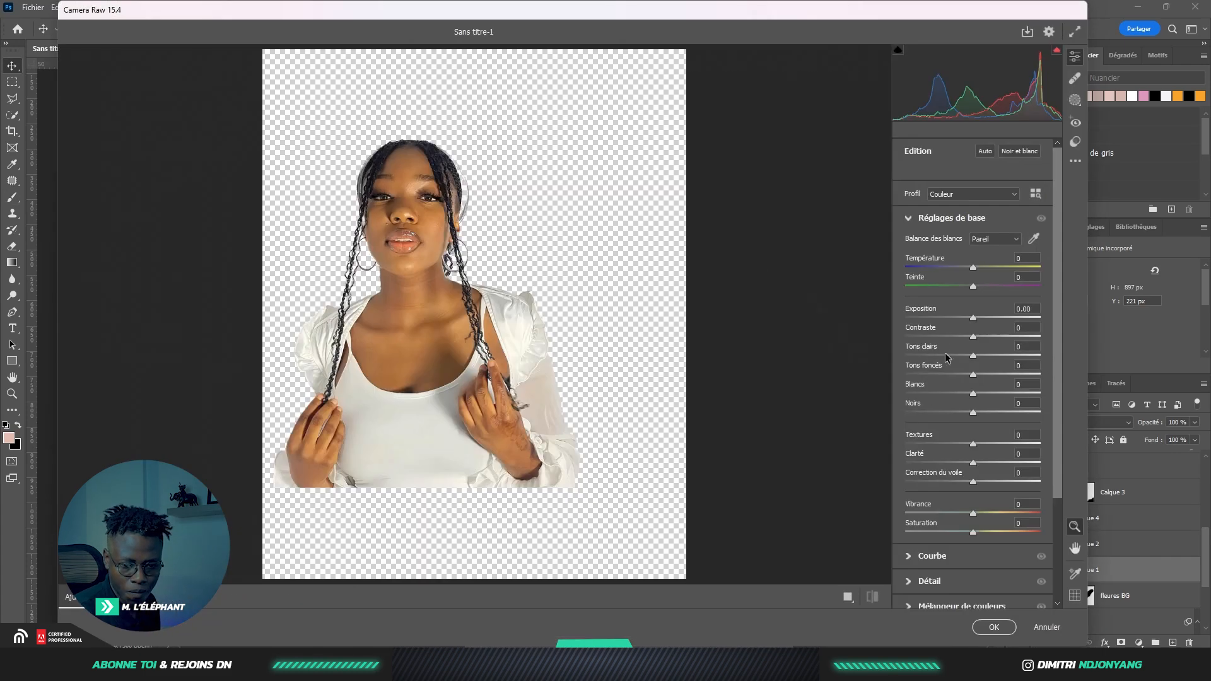
Apply Camera Raw detail settings to Calque 1 with sharpness (Netteté) 88 and noise reduction (Réduction du bruit) 8
scroll(943, 420, down, 3)
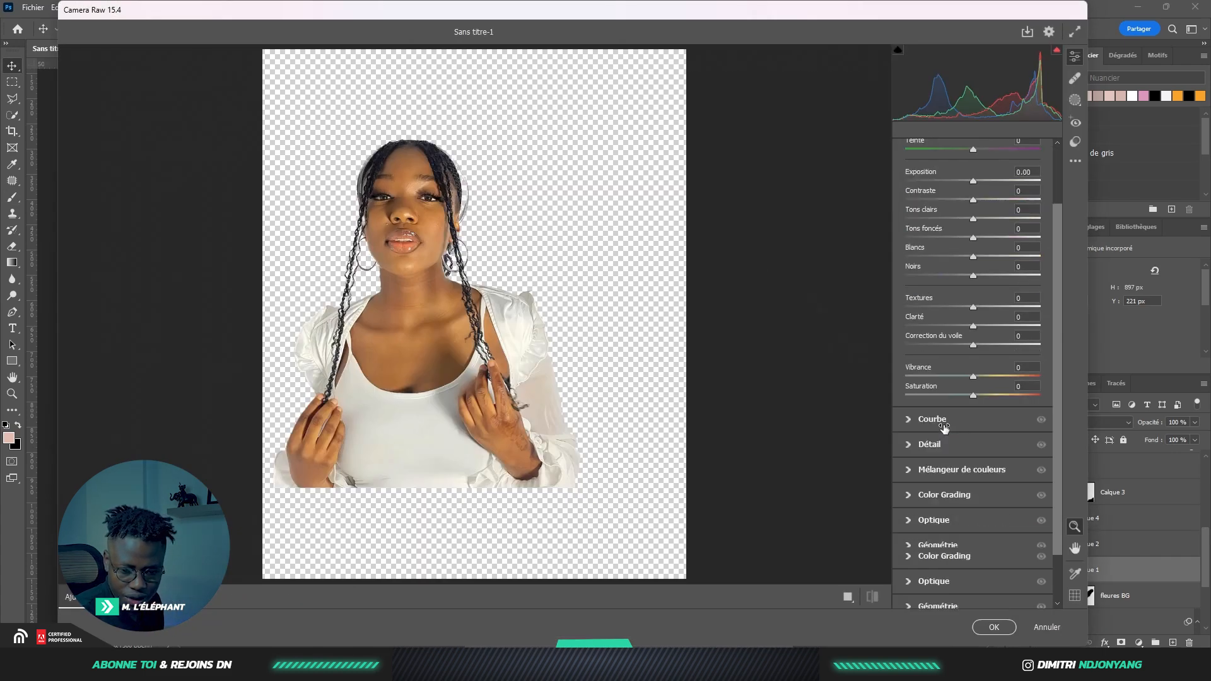
click(909, 446)
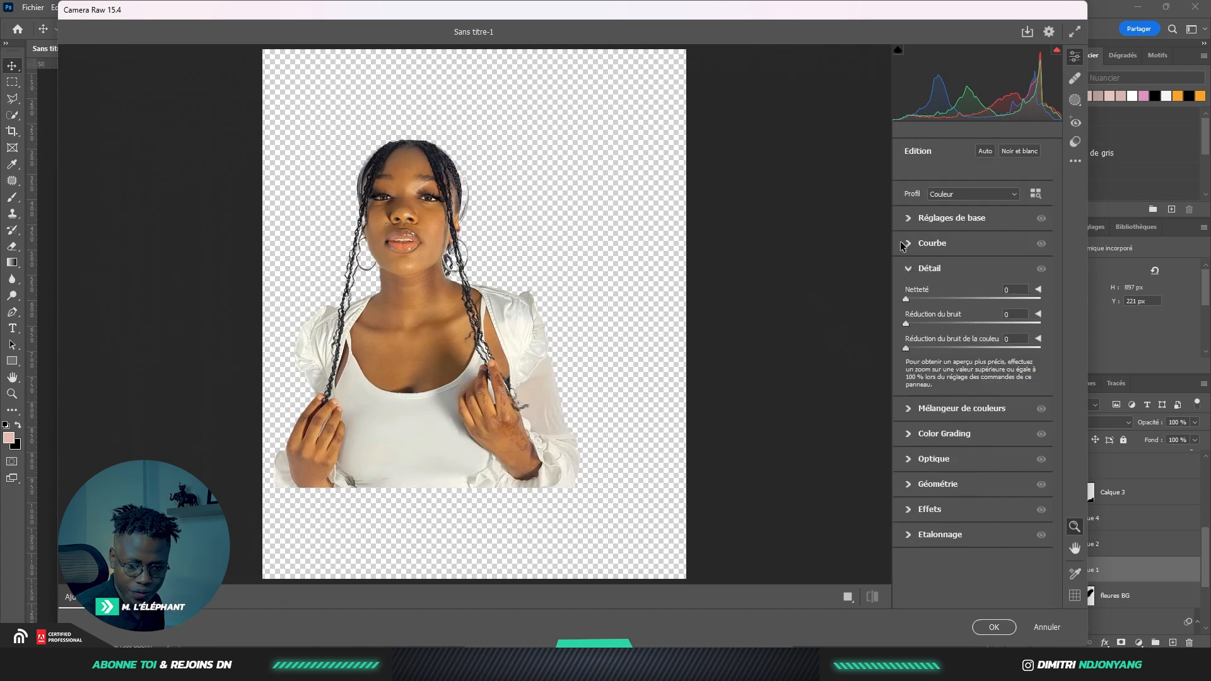
drag(952, 299, 955, 299)
click(435, 197)
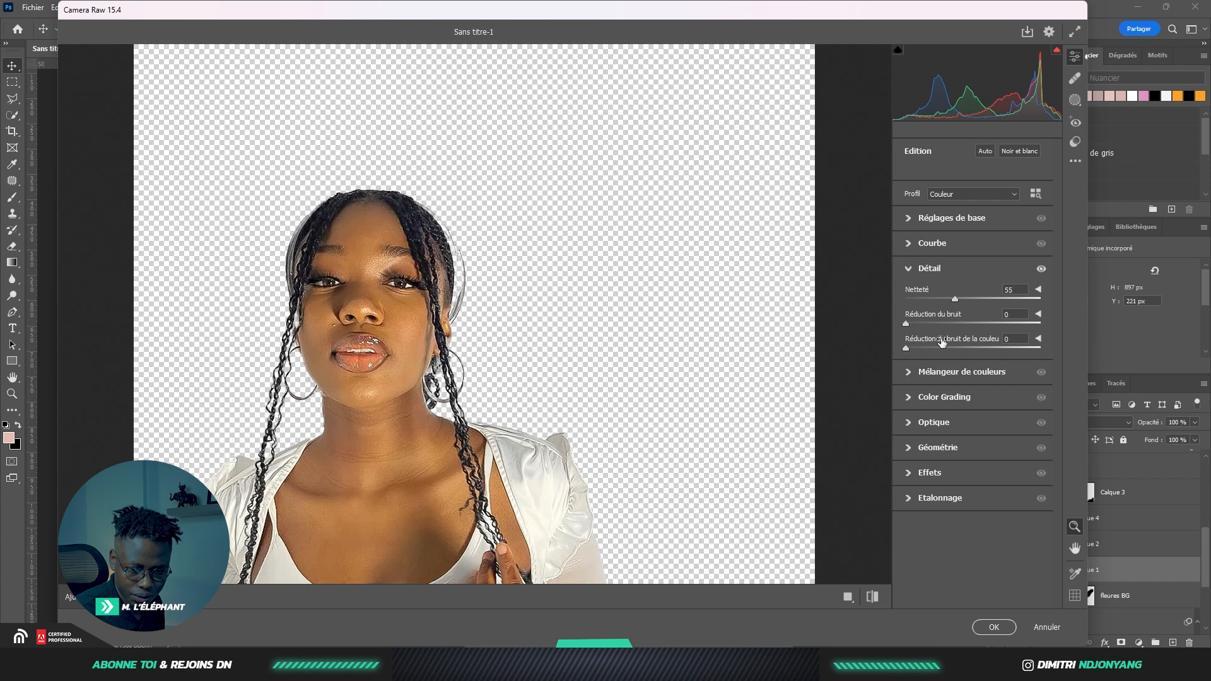
drag(956, 306, 981, 303)
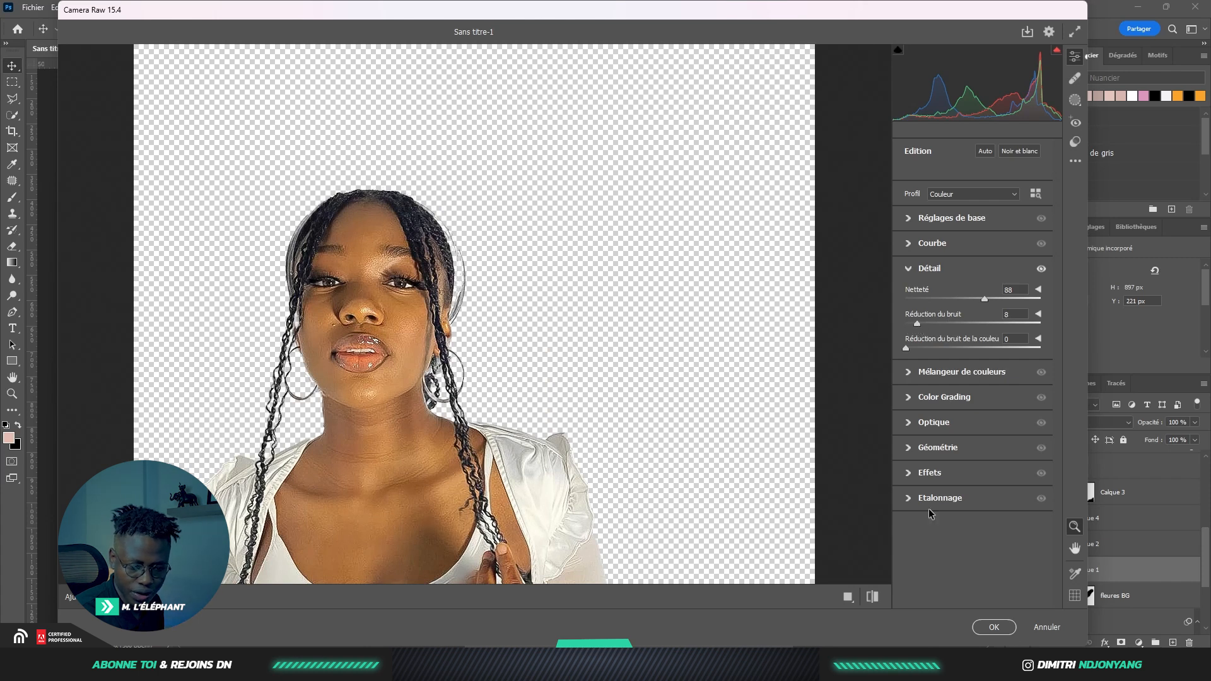
click(994, 628)
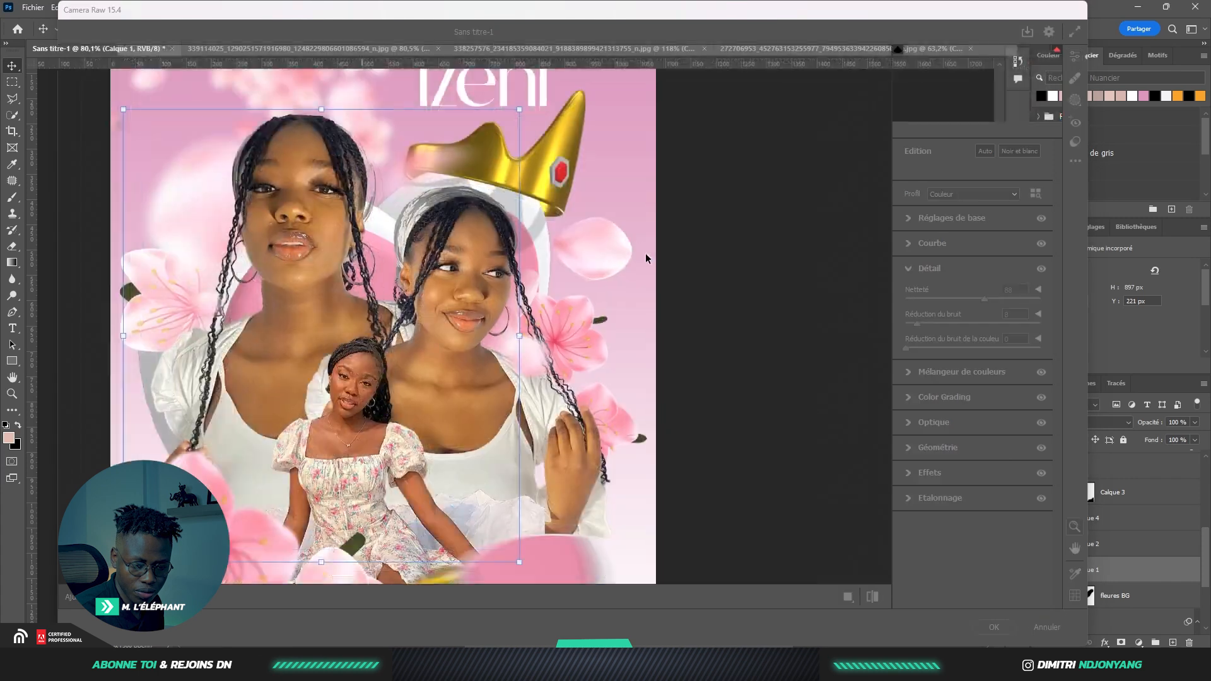
Apply the Camera Raw filter to the headscarf woman's layer Calque 2 with sharpness 71 and noise reduction 10
click(474, 278)
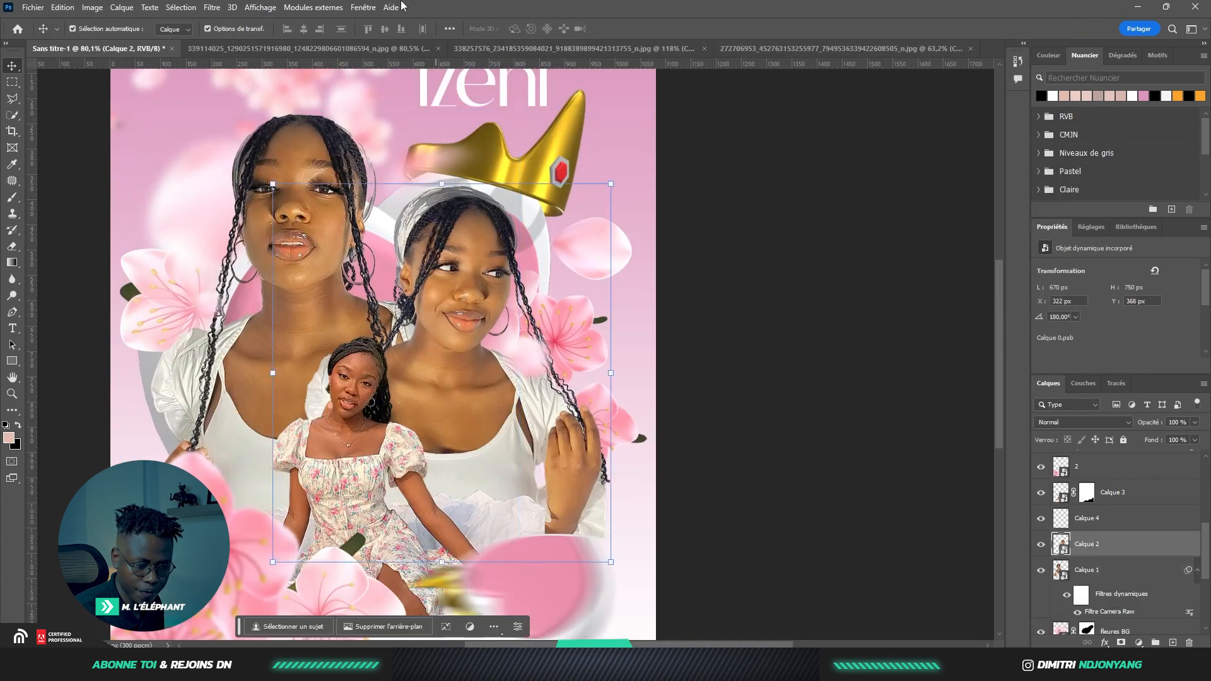
click(212, 7)
click(243, 22)
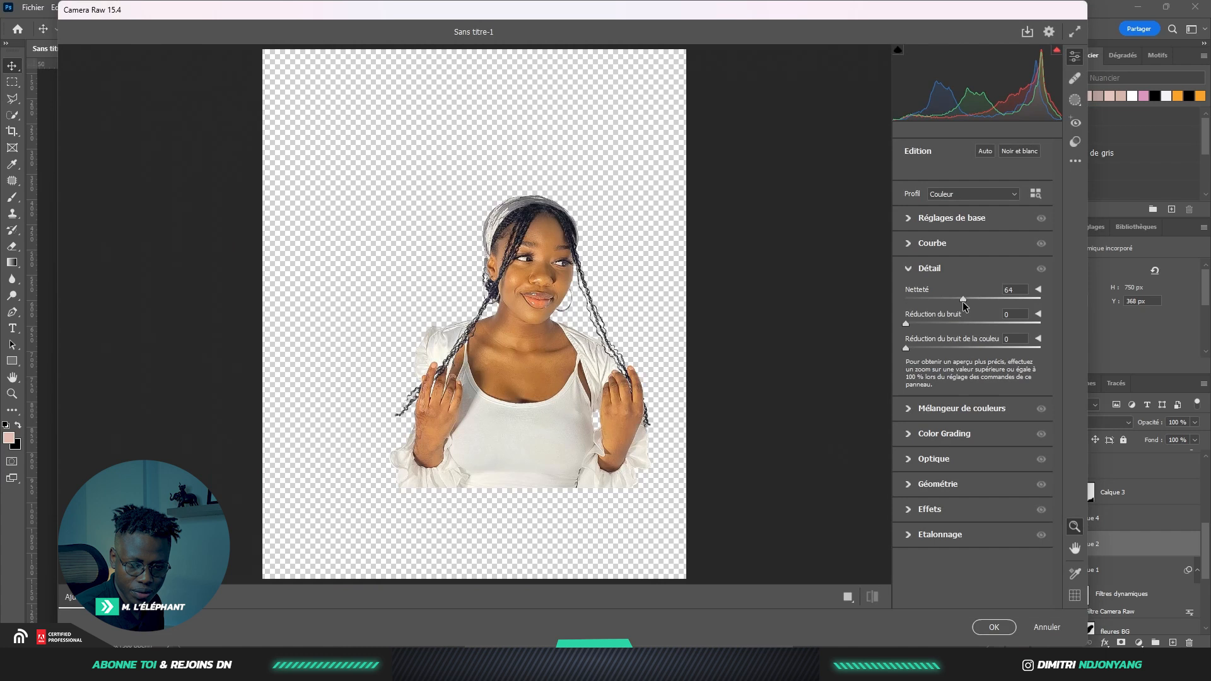
drag(969, 303, 970, 304)
click(529, 295)
click(631, 328)
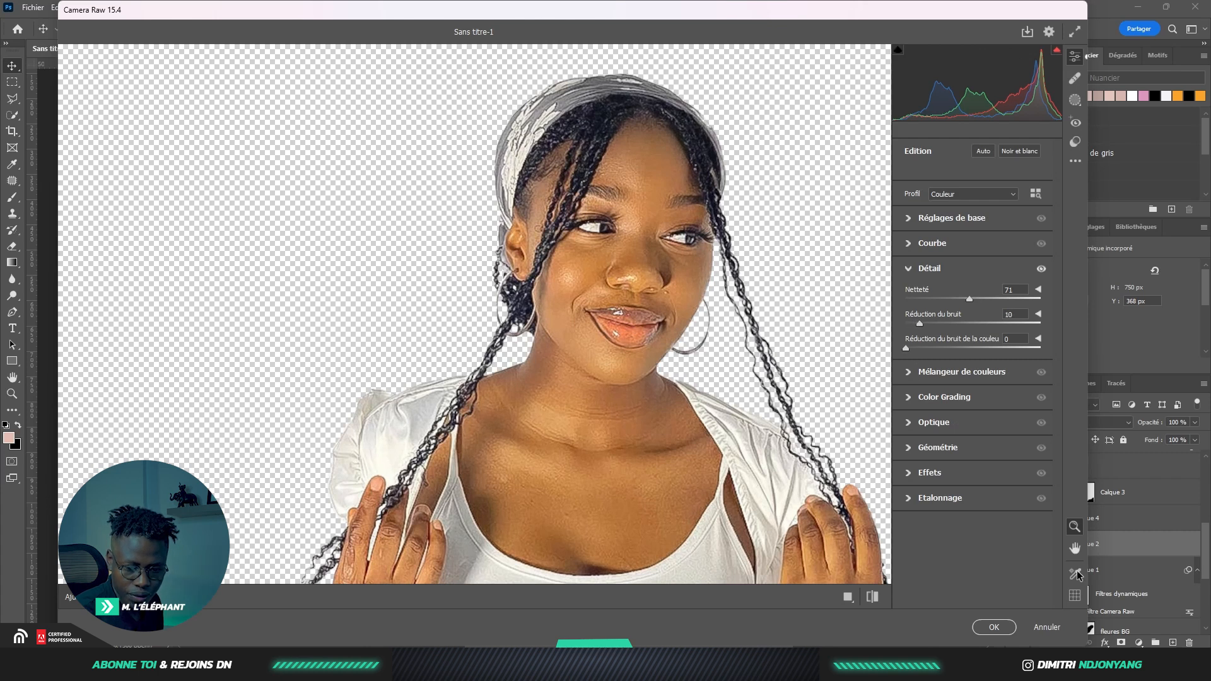
click(994, 627)
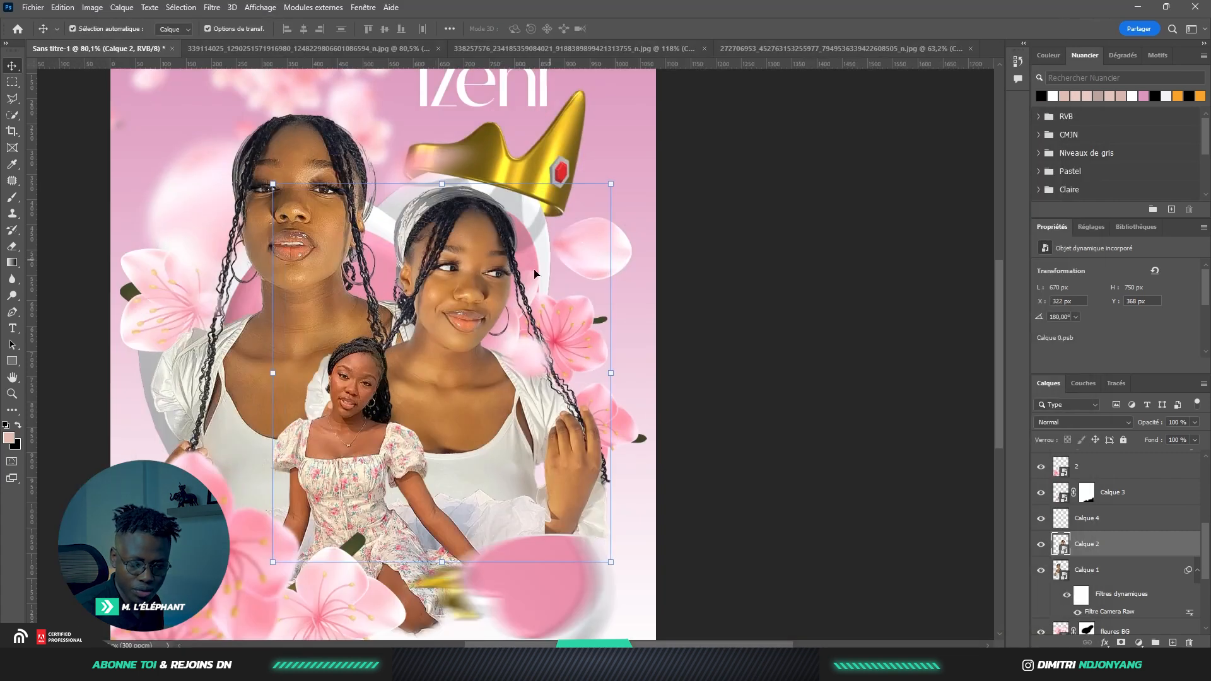
Apply the Camera Raw filter to the seated woman's layer Calque 3
click(381, 415)
click(211, 7)
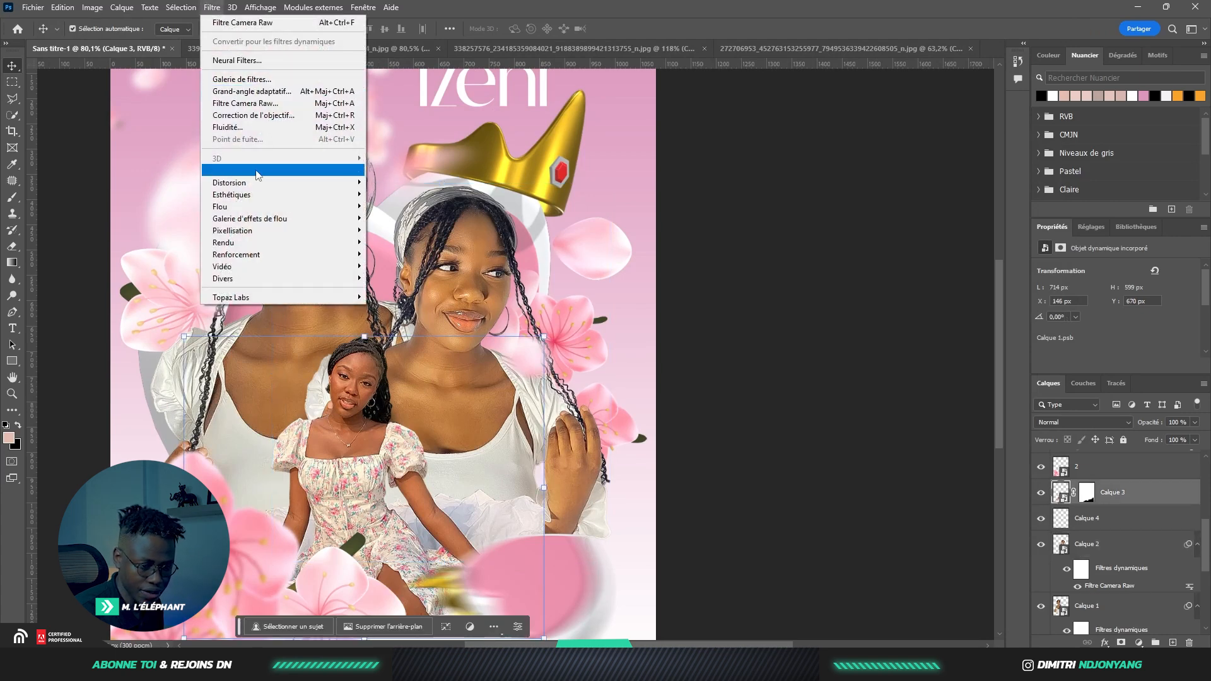
click(261, 105)
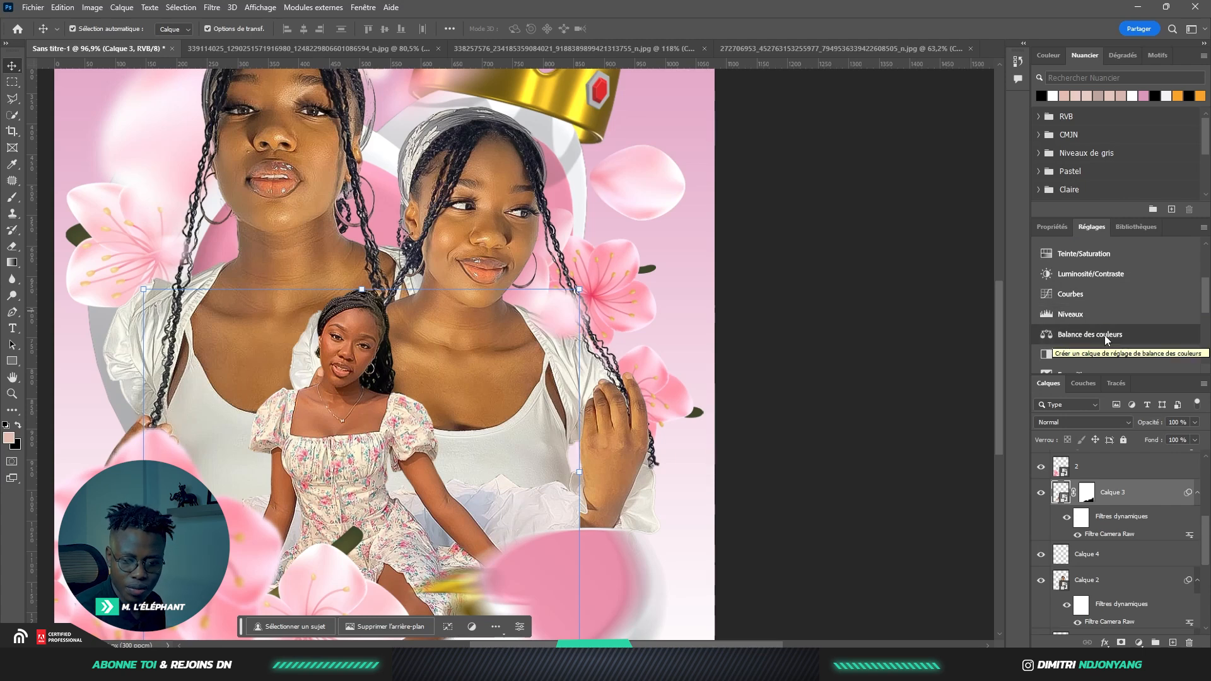
Add a Color Balance adjustment clipped to Calque 3 and set its yellow–blue value to -29
click(1104, 335)
scroll(1111, 328, down, 1)
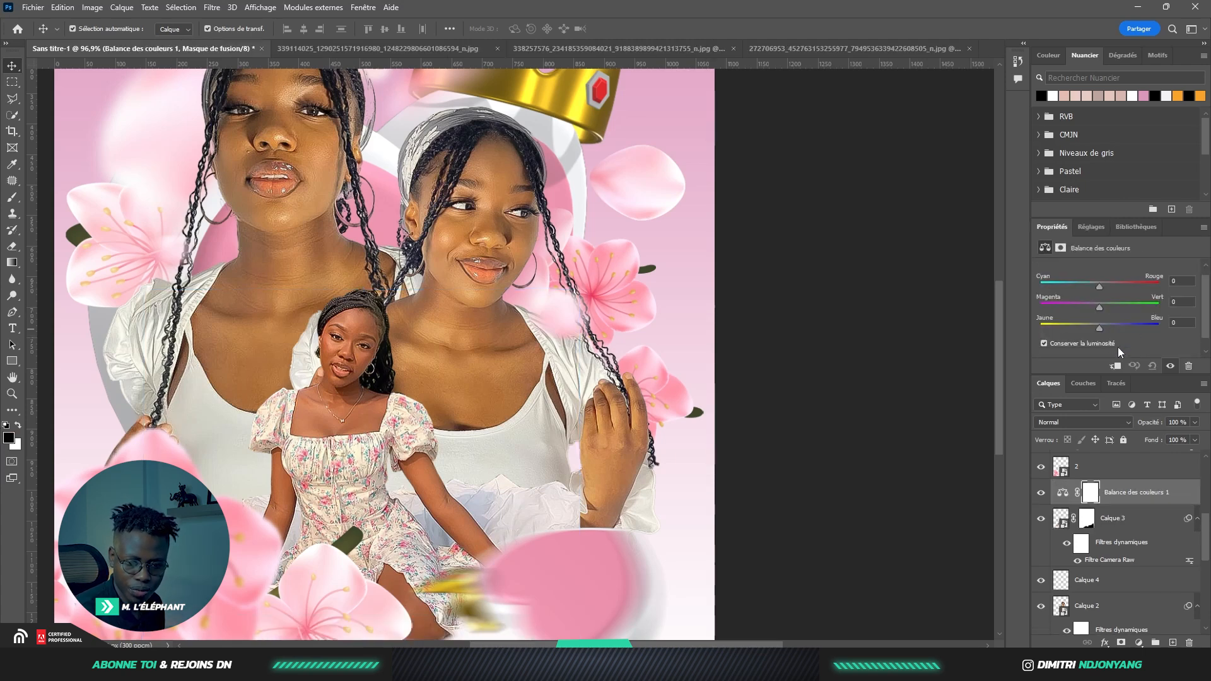
click(1115, 367)
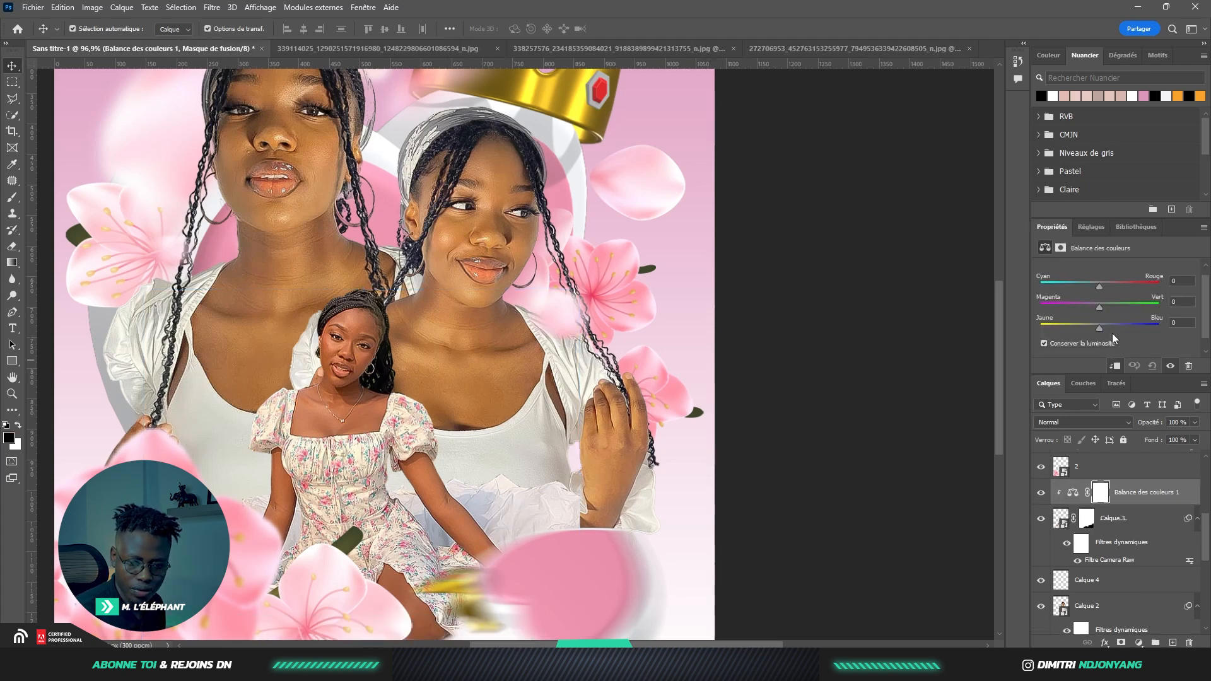
drag(1098, 328, 1092, 328)
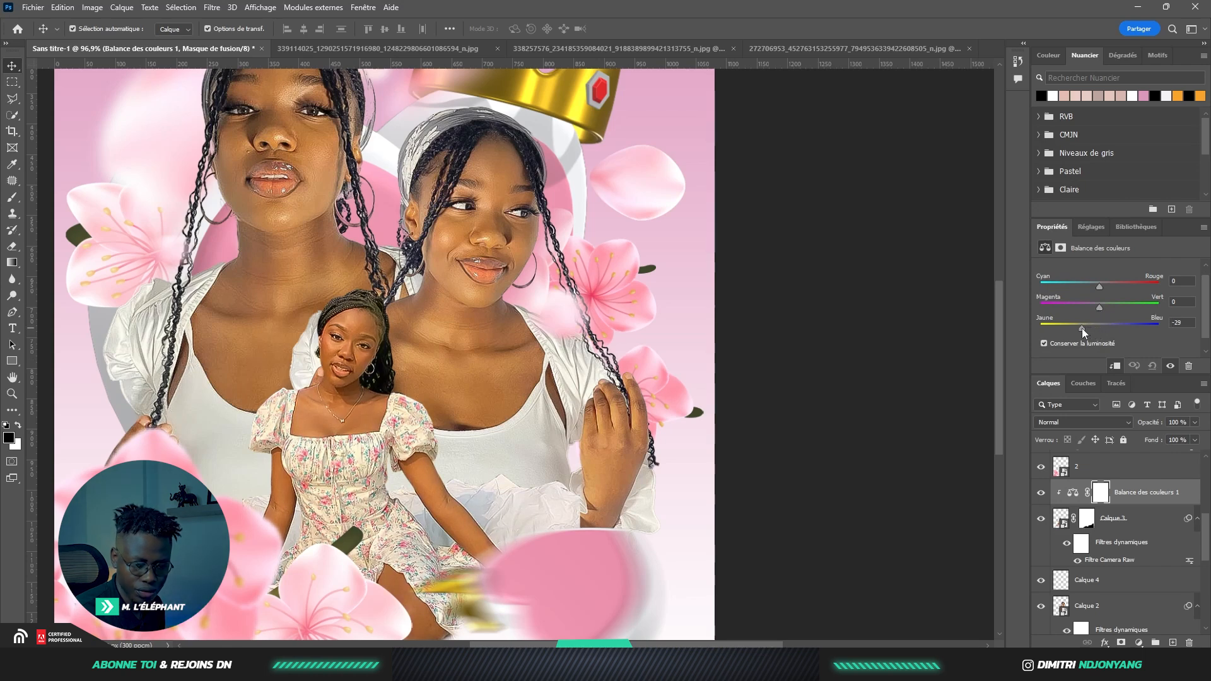
scroll(372, 199, down, 2)
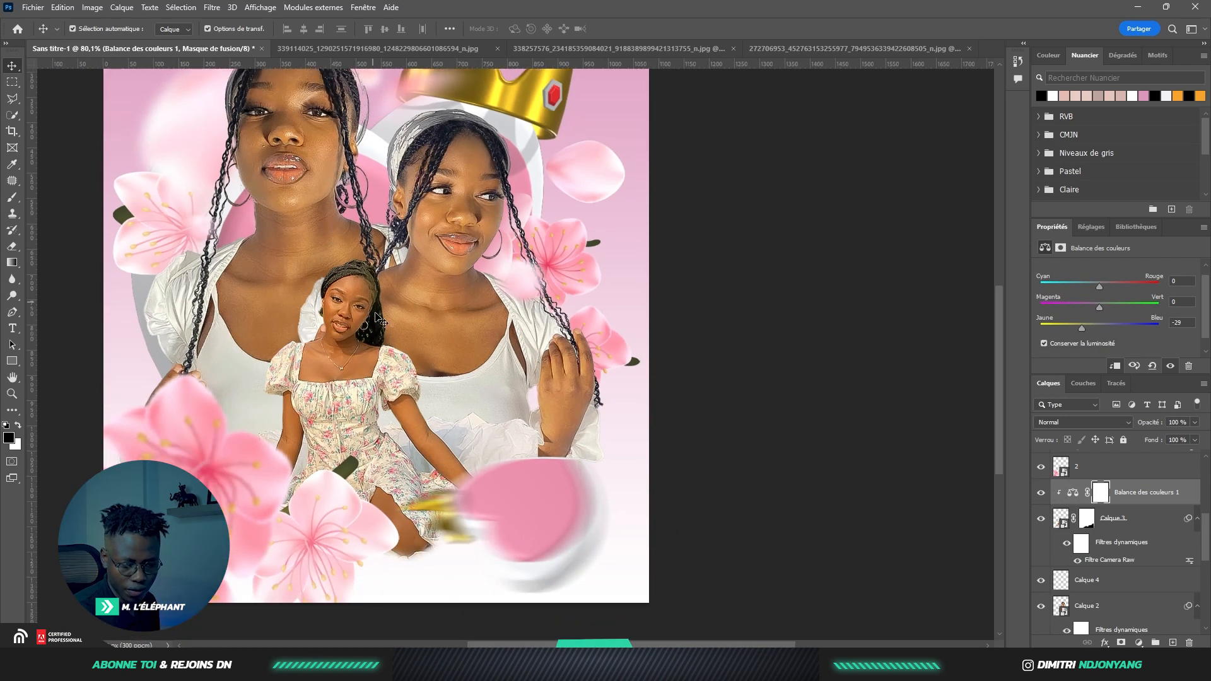
scroll(376, 323, up, 3)
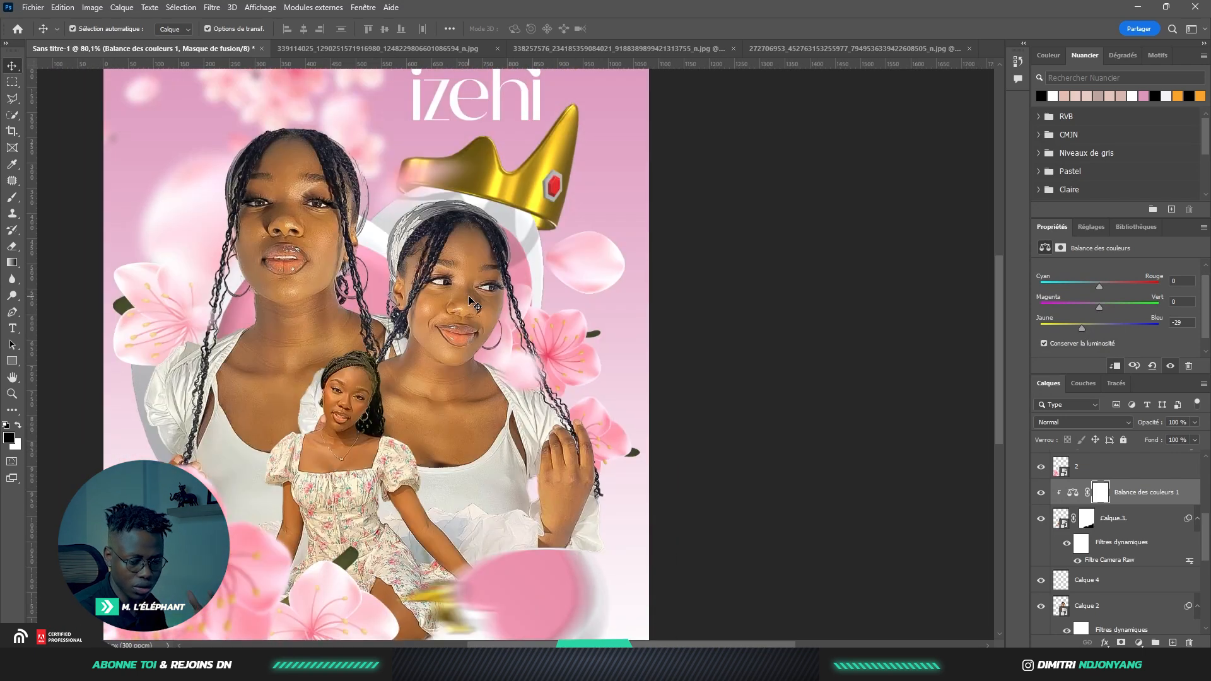
scroll(1109, 330, down, 1)
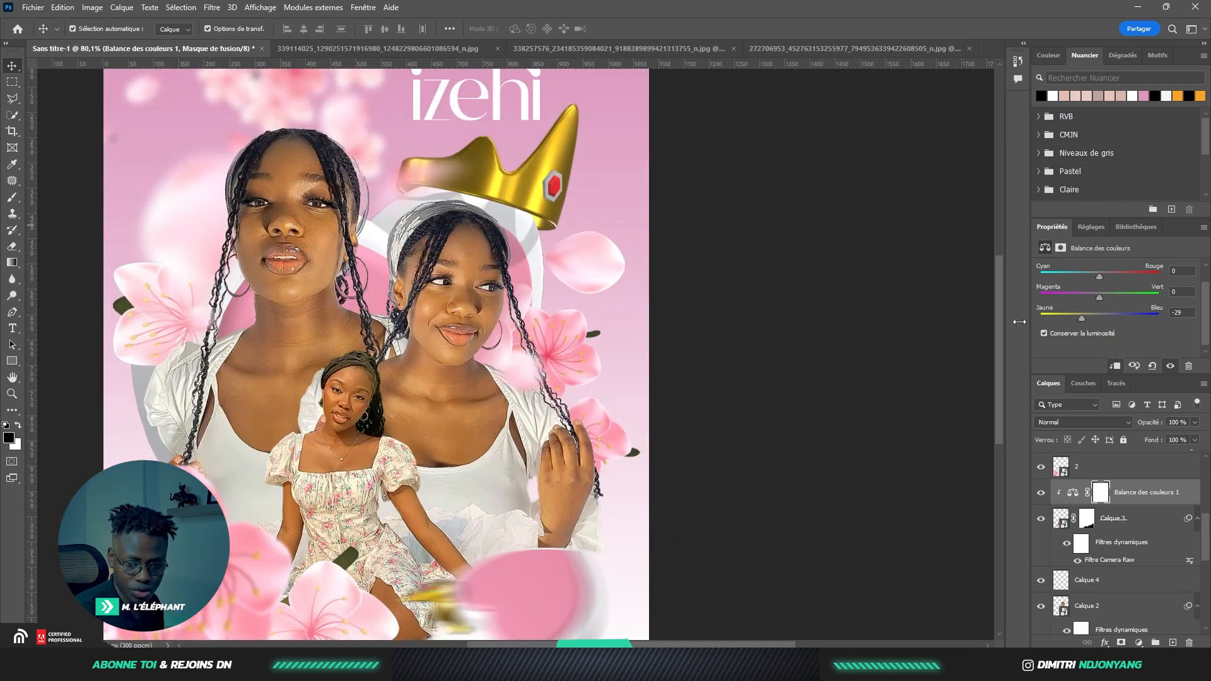
scroll(629, 287, down, 1)
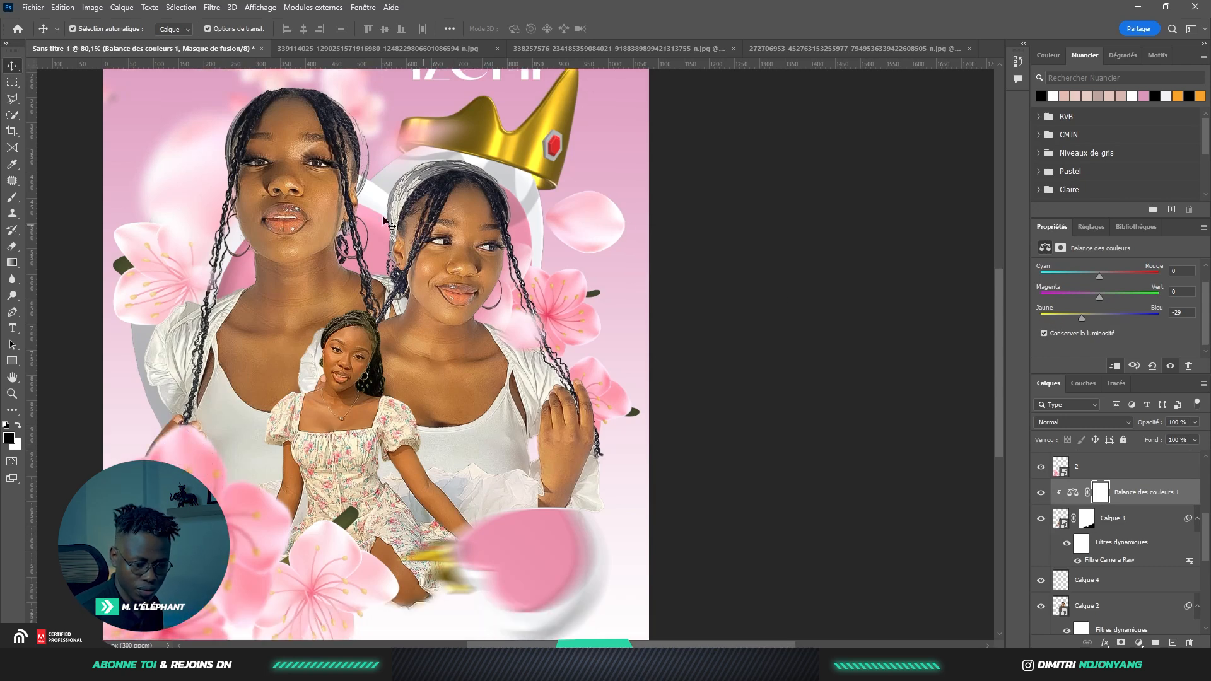
scroll(309, 212, down, 1)
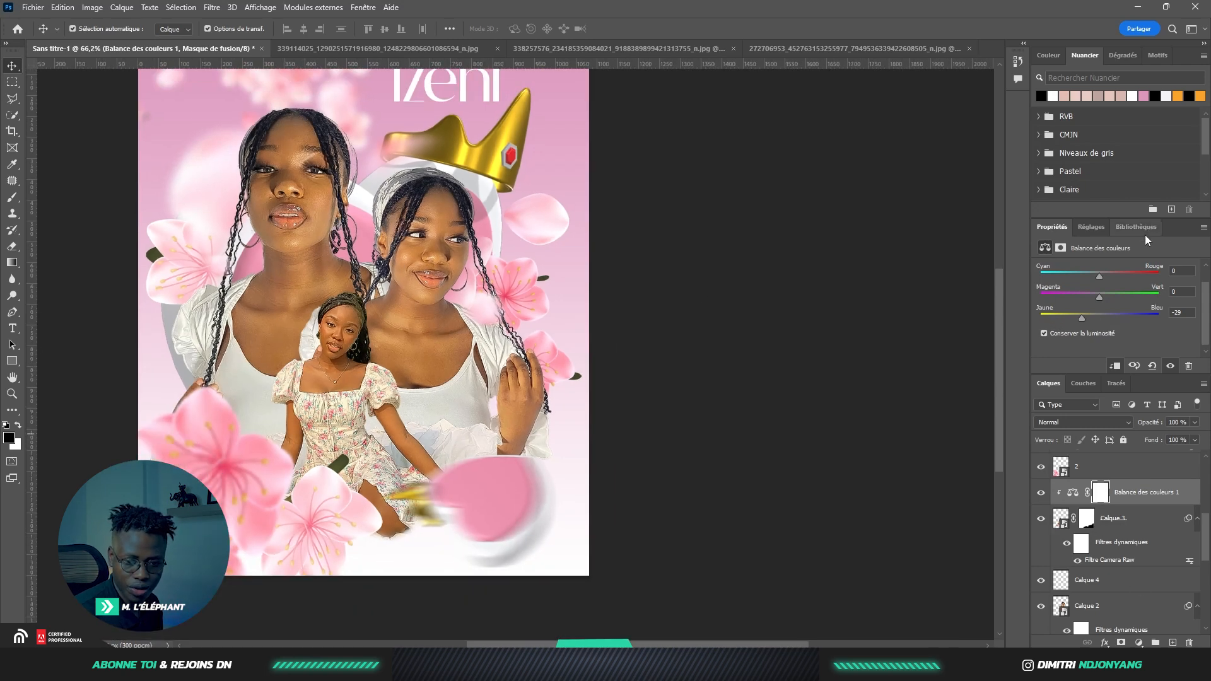
Add a Curves adjustment layer above the color balance layer and pull its midtones down to darken the whole composition
click(1092, 227)
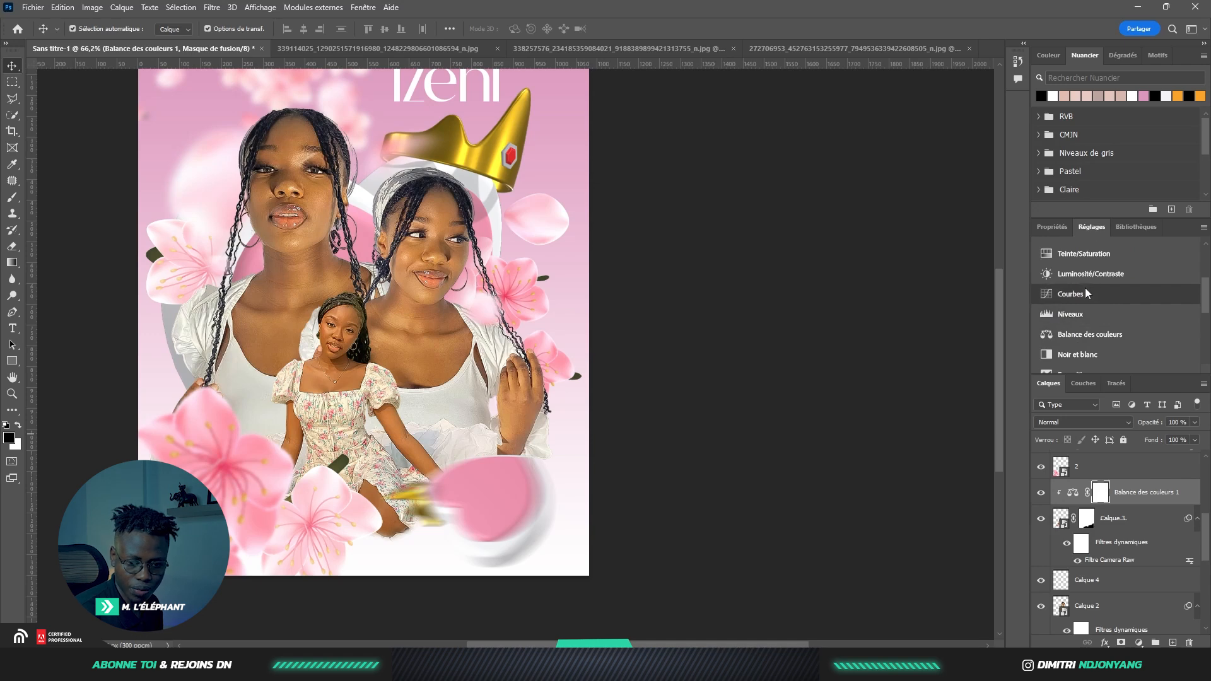
click(1077, 295)
scroll(1140, 322, down, 1)
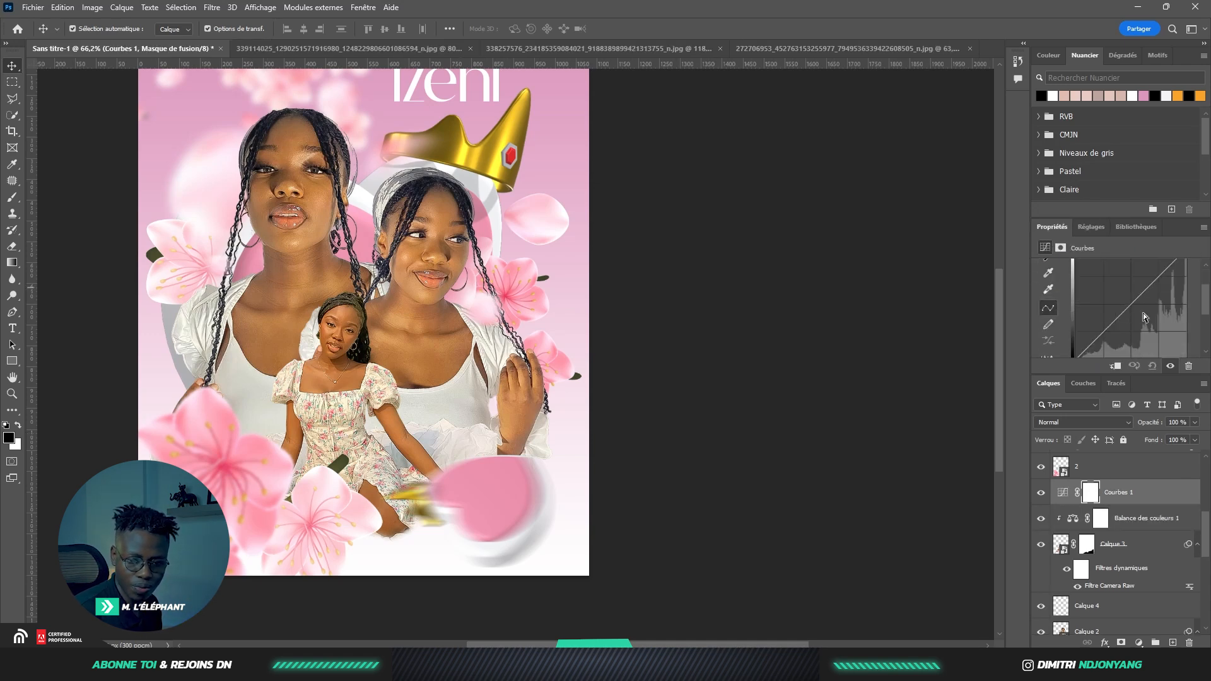
drag(1134, 322, 1136, 328)
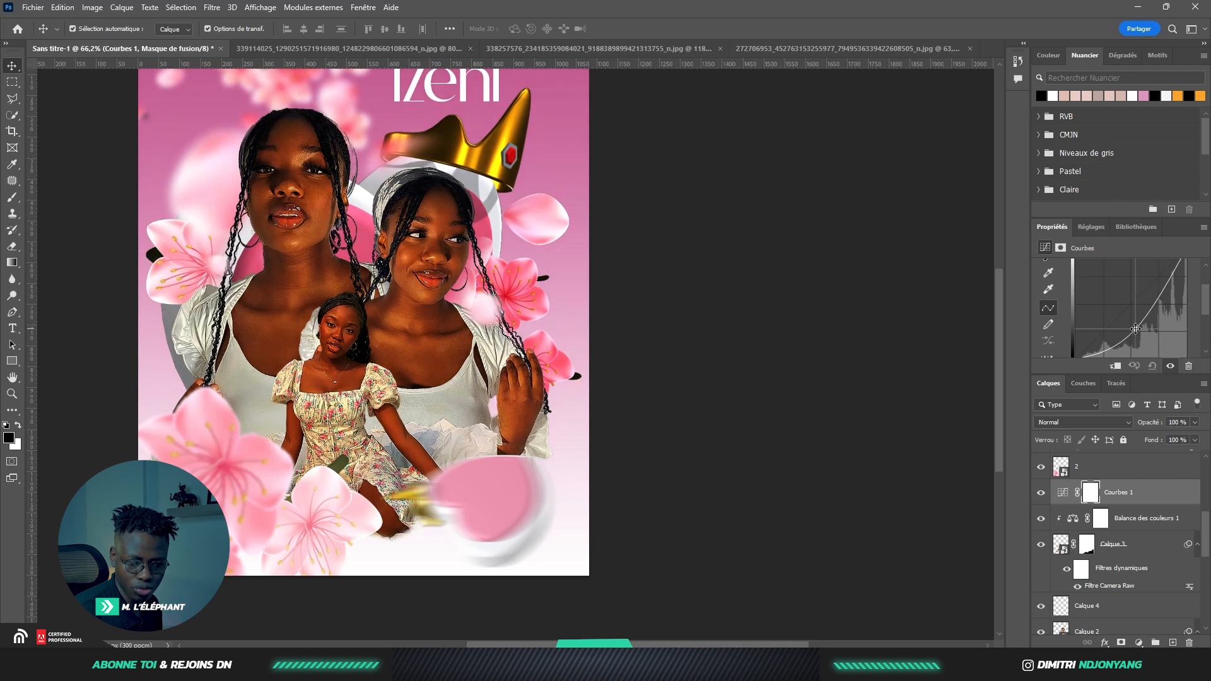
Group the layers from Balance des couleurs 1 down to Calque 2, leaving Courbes 1 above the group
scroll(1104, 496, up, 2)
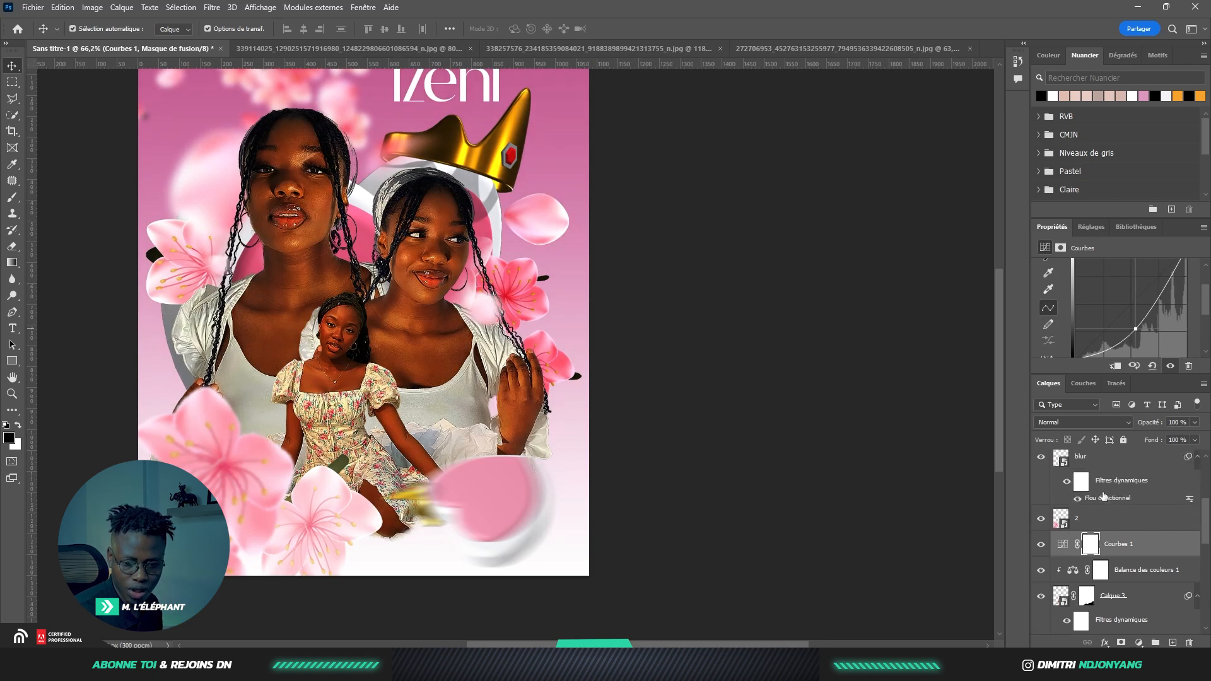
drag(1152, 548, 1132, 529)
click(1127, 573)
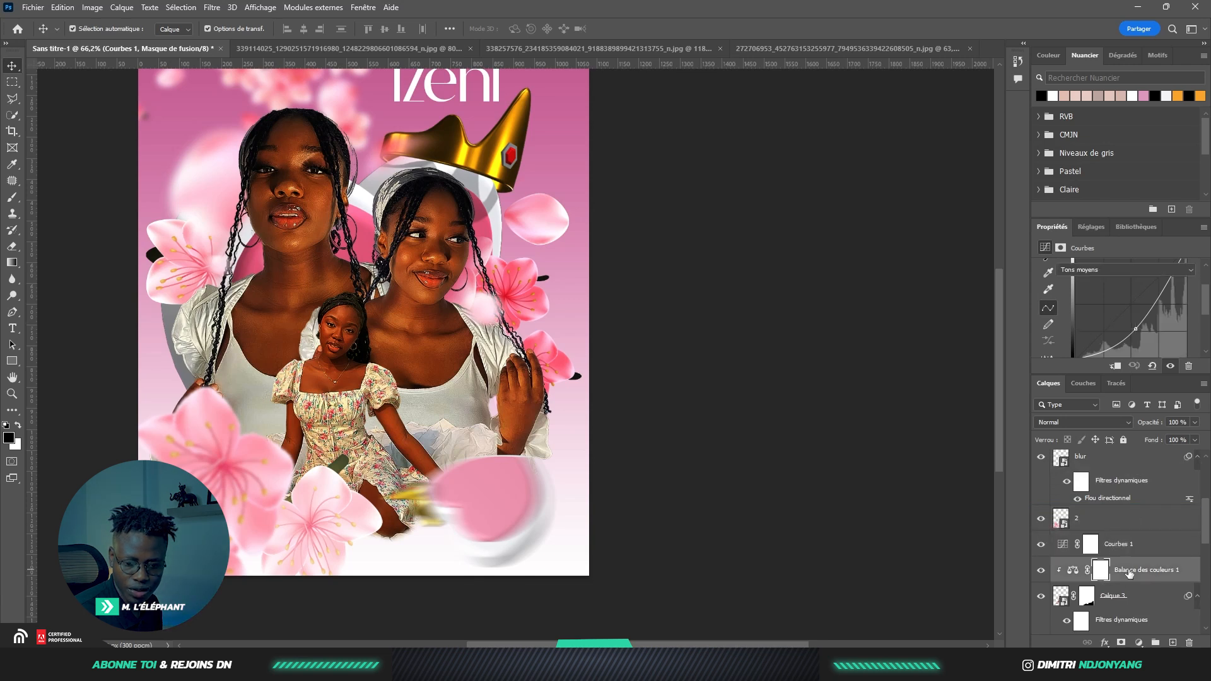
scroll(1126, 563, down, 4)
scroll(1123, 563, down, 2)
shift+click(1091, 532)
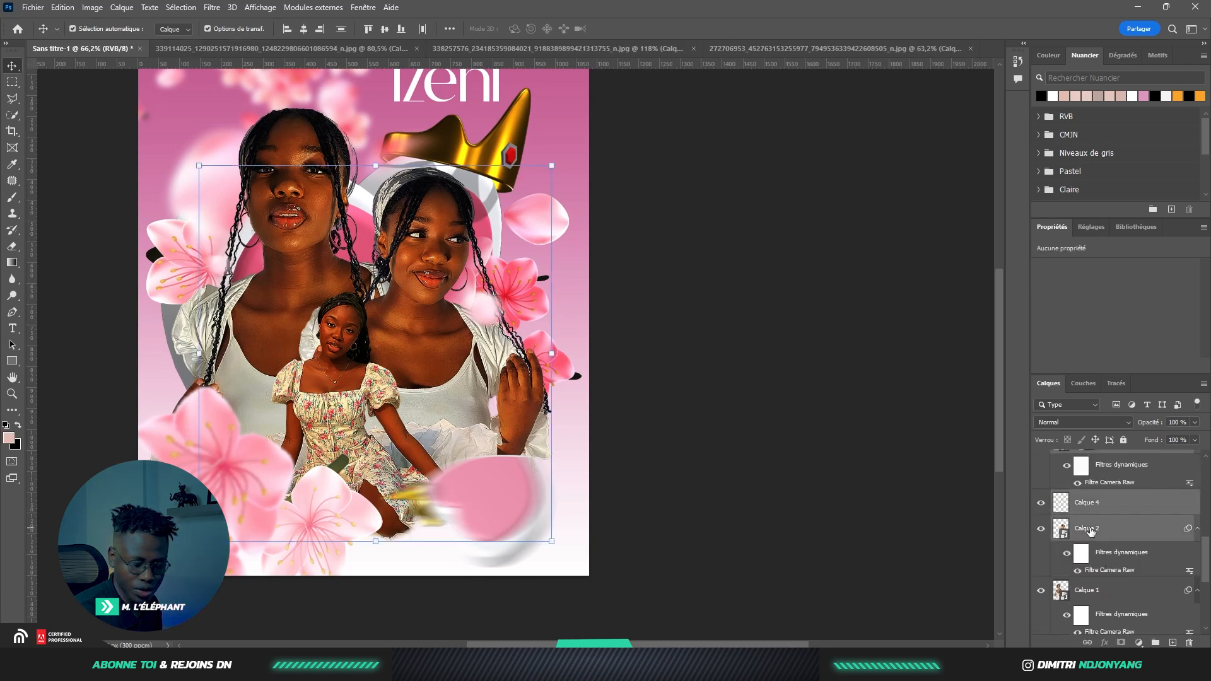
key(ctrl+g)
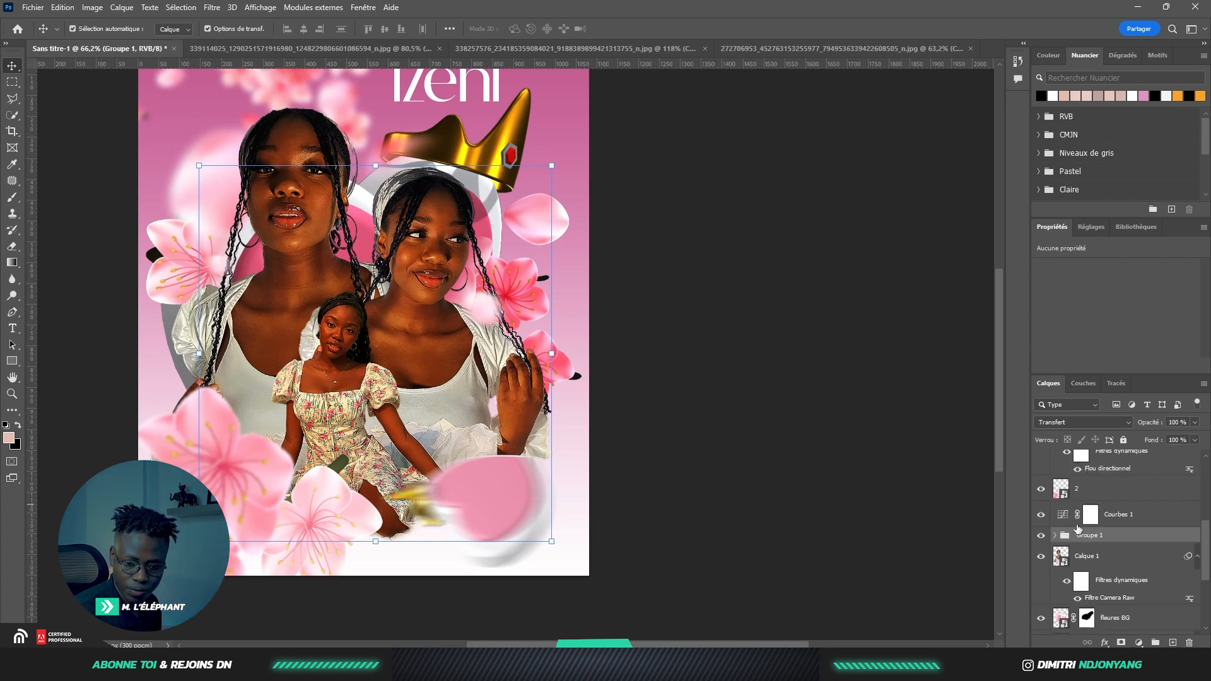
Lower the midtone point of the Courbes 1 curve slightly further to darken the image more
click(1091, 516)
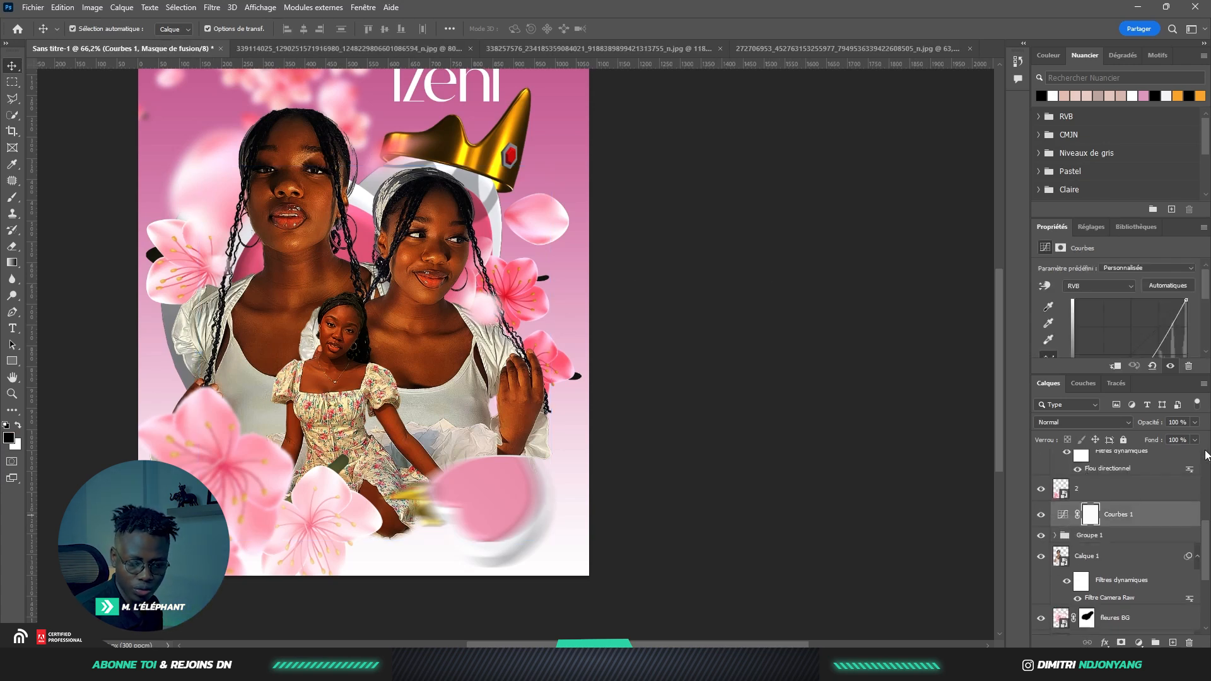
scroll(1161, 343, down, 3)
drag(1139, 315, 1139, 323)
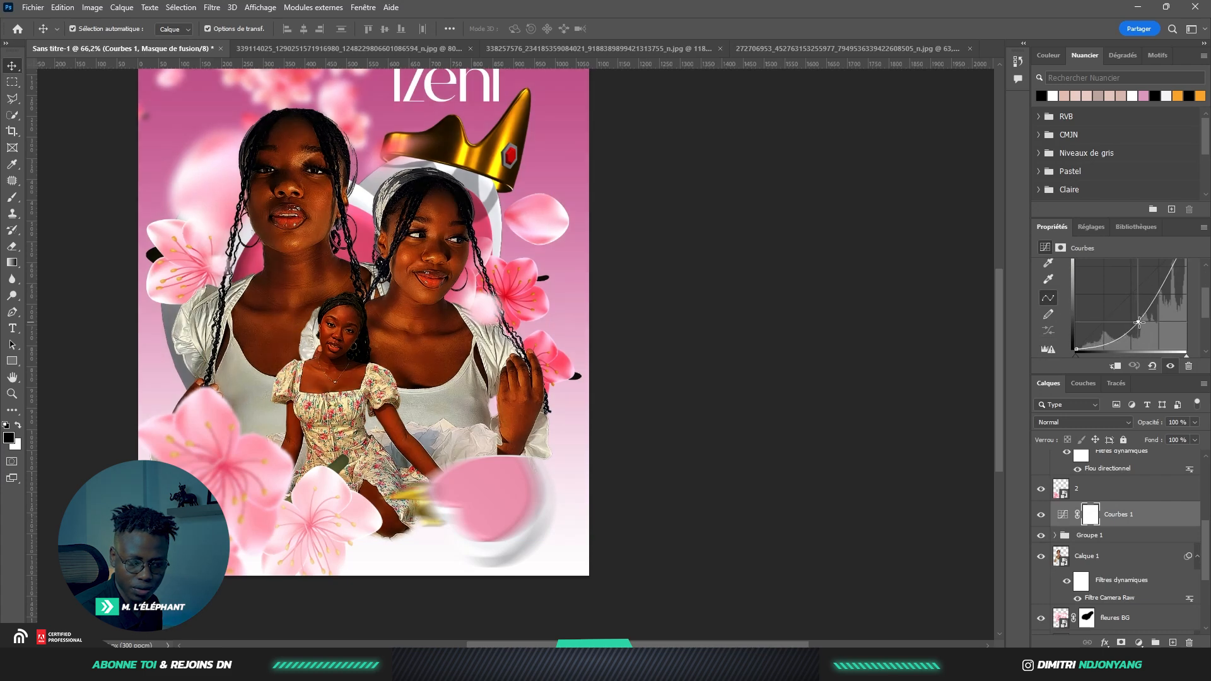
Add a second Curves adjustment layer above Courbes 1 and pull its midtones strongly up to brighten the composition
click(1121, 519)
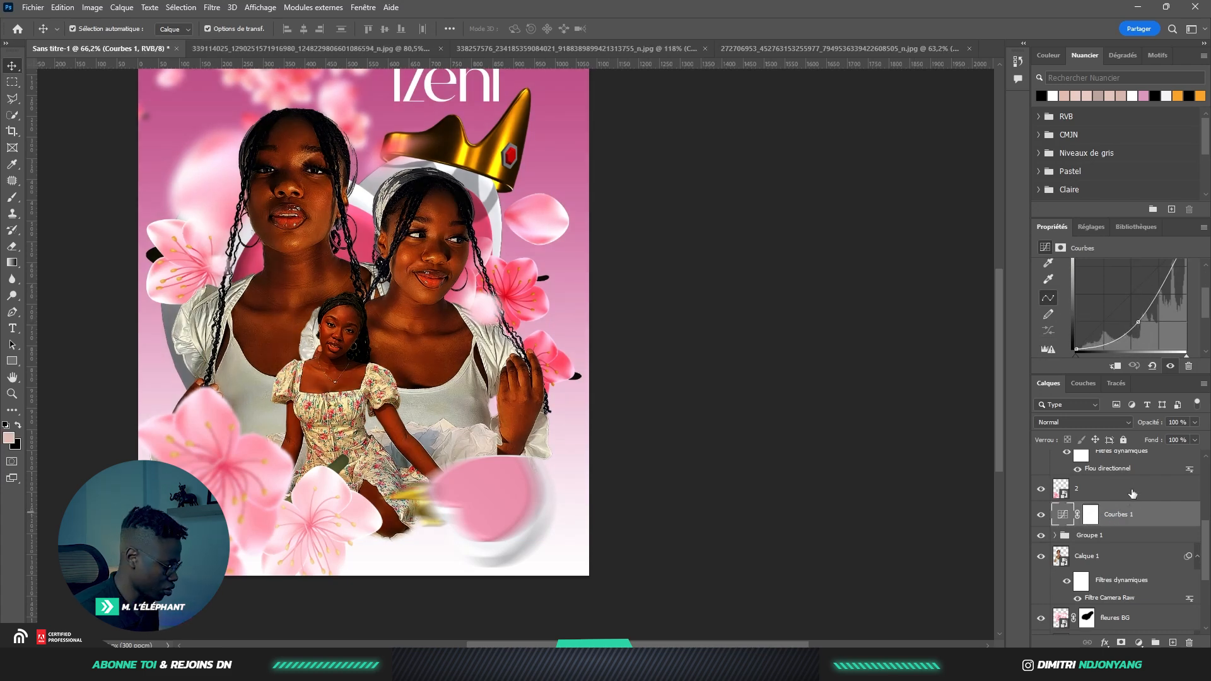
click(1092, 227)
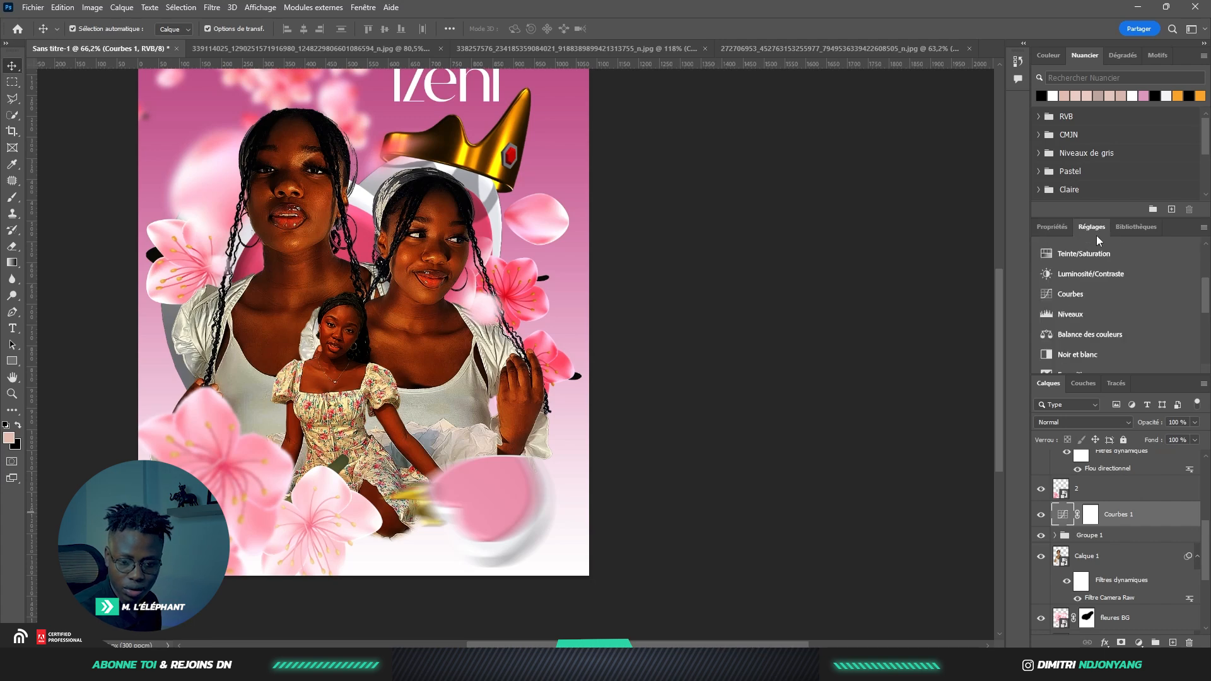
click(1121, 290)
drag(1105, 315, 1113, 274)
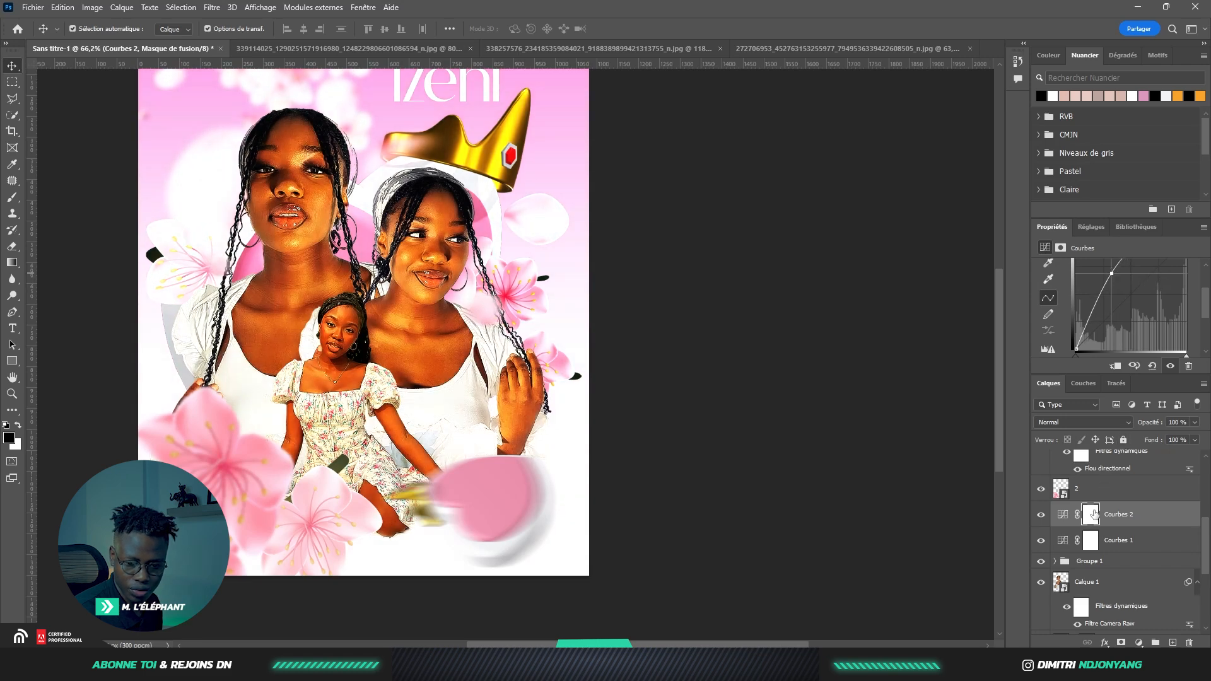
Clip Courbes 2 and Courbes 1 to Groupe 1 and move Calque 1 into that group
click(1117, 367)
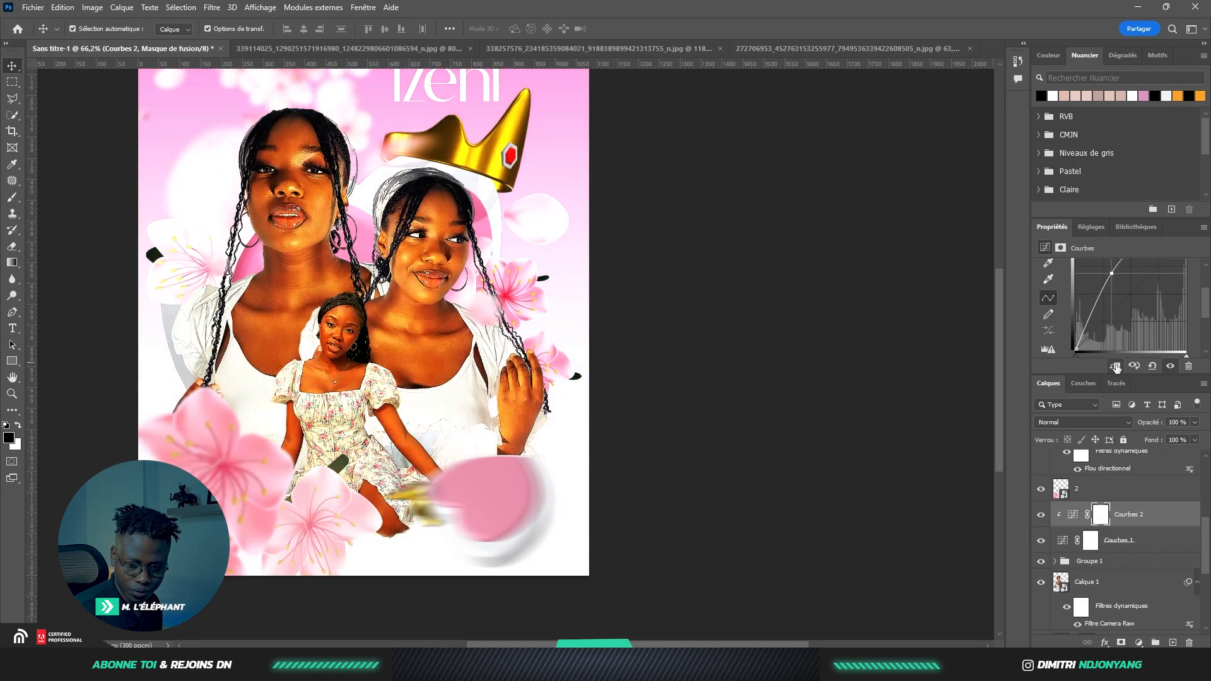
click(1075, 550)
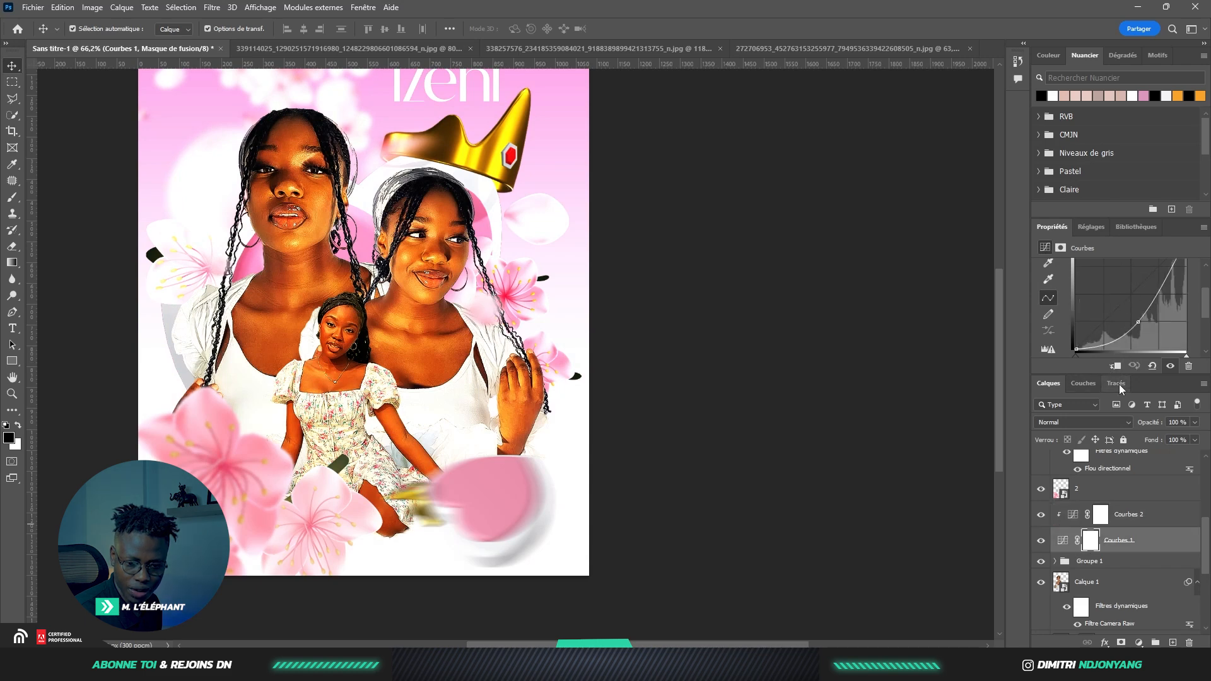
click(1115, 367)
click(1098, 542)
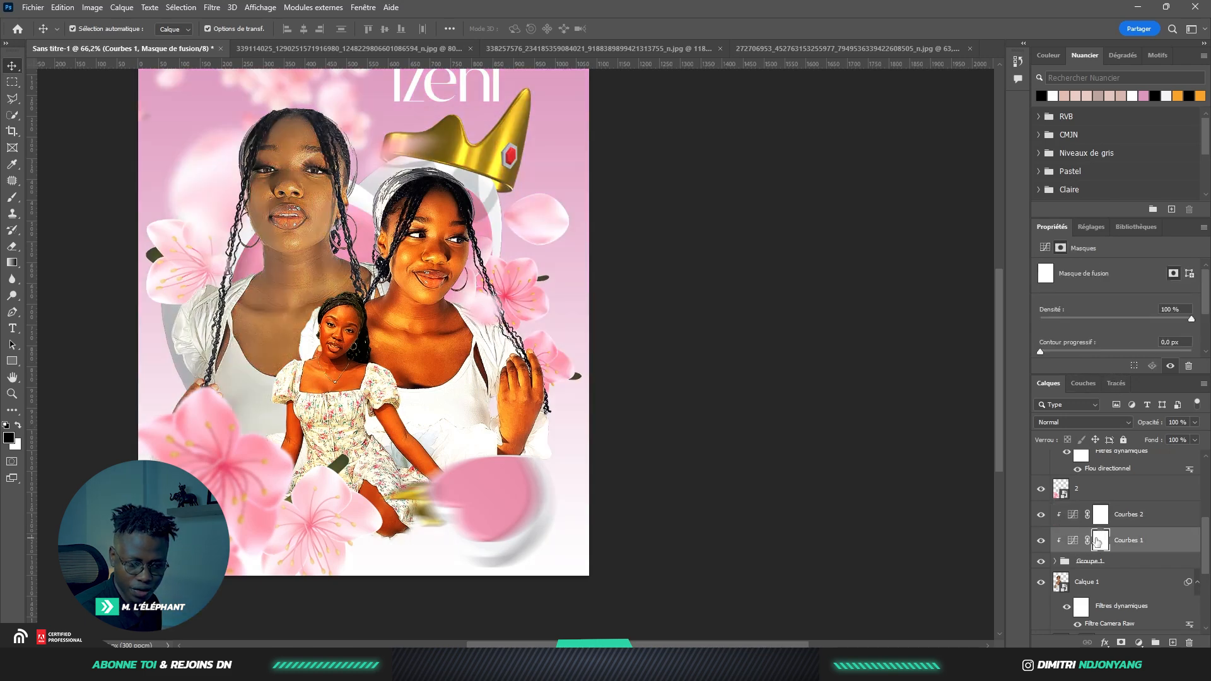
drag(1089, 585, 1090, 565)
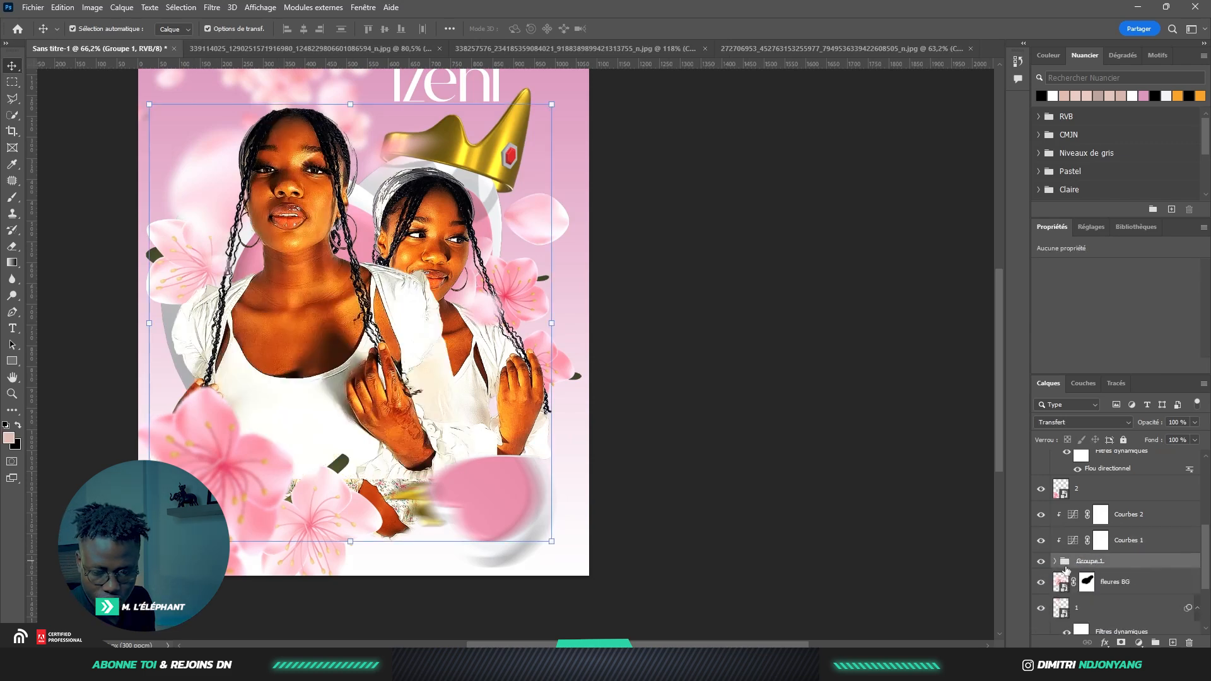
Invert the layer masks of Courbes 1 and Courbes 2 to black
click(1102, 546)
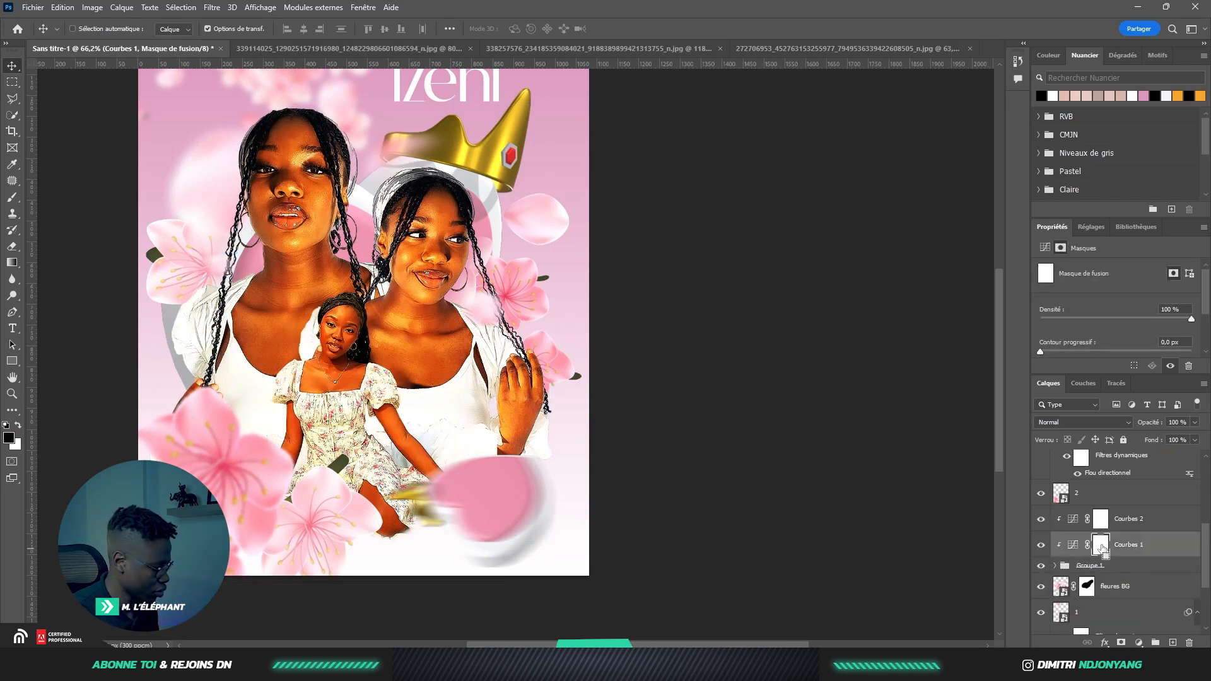
key(ctrl+i)
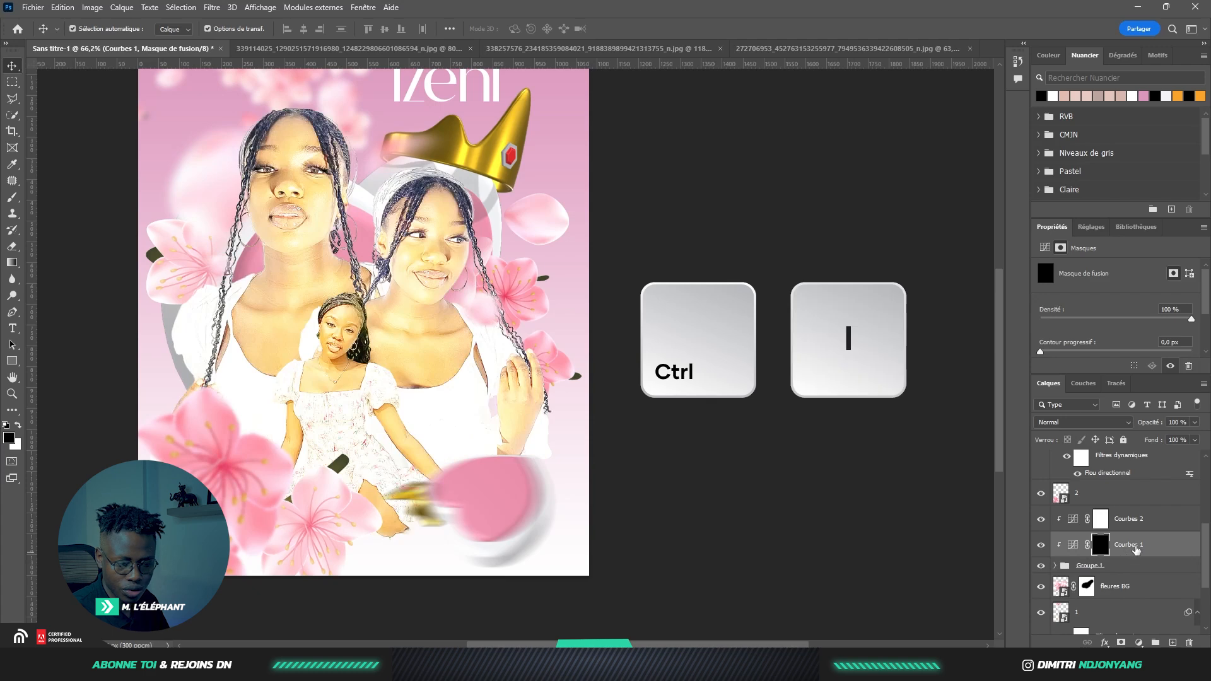
click(1101, 518)
key(ctrl+i)
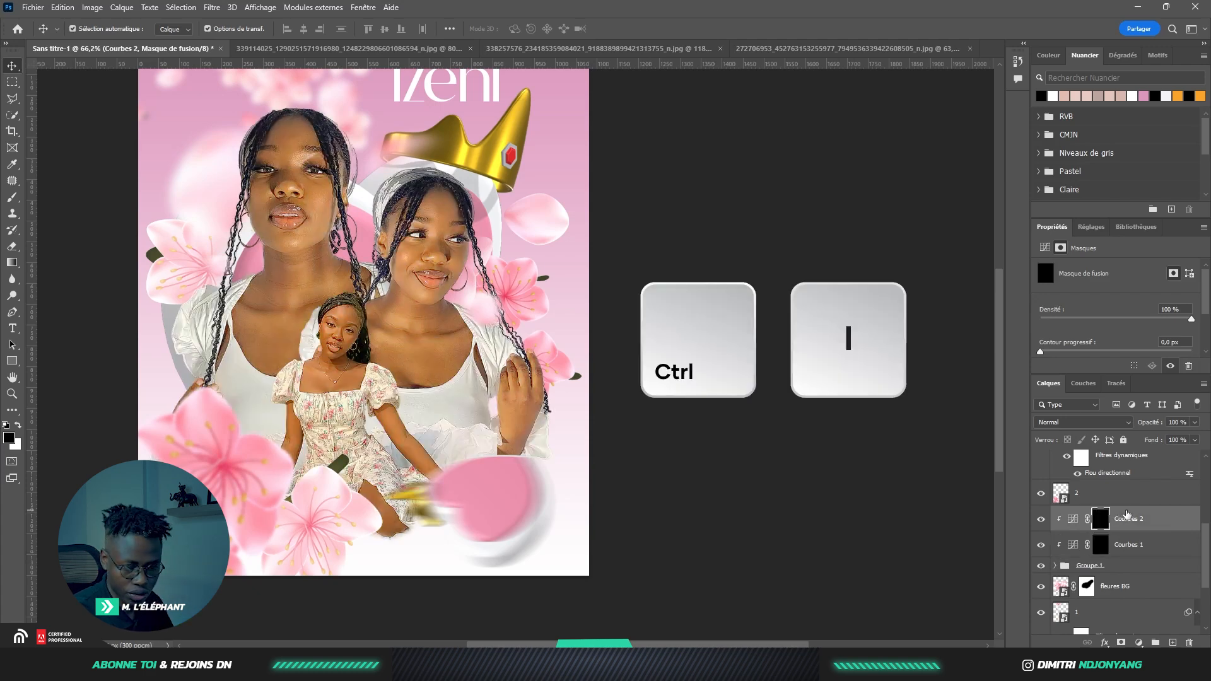
Paint with a white brush on the Courbes 1 mask to deepen the shadows on the three women's faces, skin, hair and clothes
click(1101, 544)
click(12, 197)
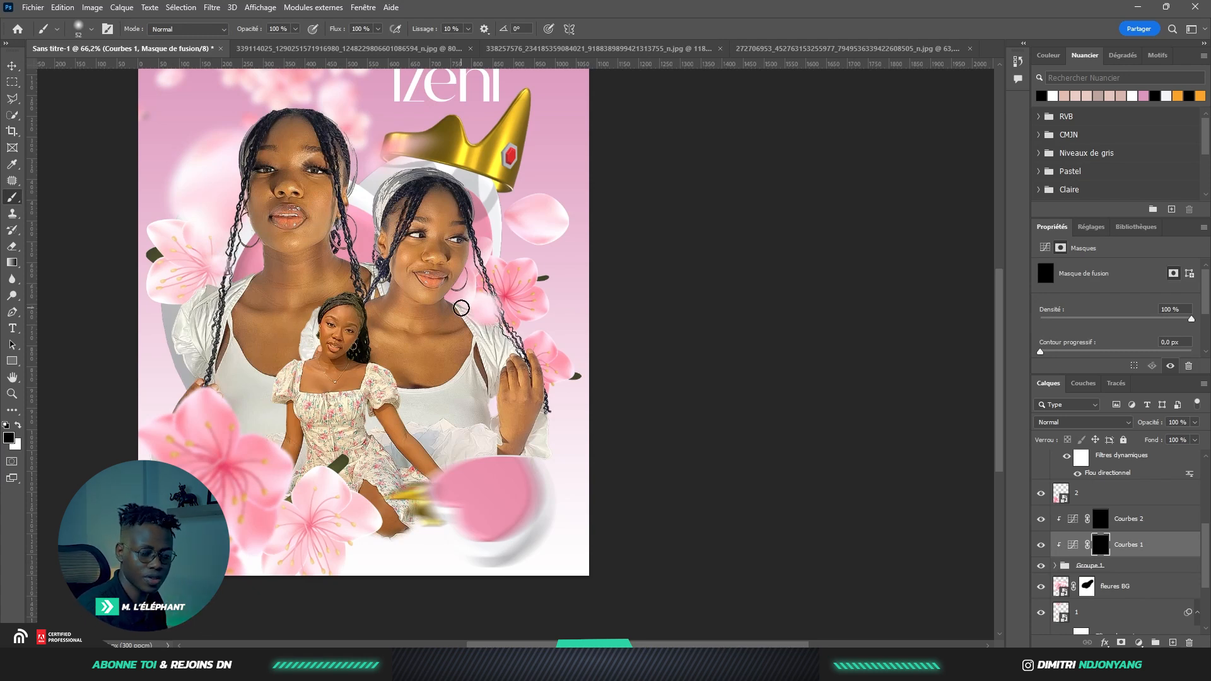
key(x)
right_click(279, 272)
mouse_move(272, 277)
mouse_down()
mouse_move(253, 234)
mouse_move(250, 130)
mouse_up()
mouse_move(392, 290)
mouse_down()
mouse_move(379, 315)
mouse_move(406, 184)
mouse_move(383, 201)
mouse_up()
alt+right_click(310, 366)
mouse_move(323, 361)
mouse_down()
mouse_move(339, 304)
mouse_move(293, 401)
mouse_move(290, 468)
mouse_up()
drag(477, 146, 414, 238)
drag(338, 393, 361, 404)
drag(225, 344, 235, 344)
drag(221, 247, 218, 274)
drag(218, 211, 233, 210)
drag(233, 505, 270, 343)
drag(270, 337, 267, 372)
drag(378, 361, 357, 333)
drag(505, 341, 489, 377)
drag(435, 131, 417, 225)
drag(356, 255, 361, 273)
drag(283, 177, 291, 165)
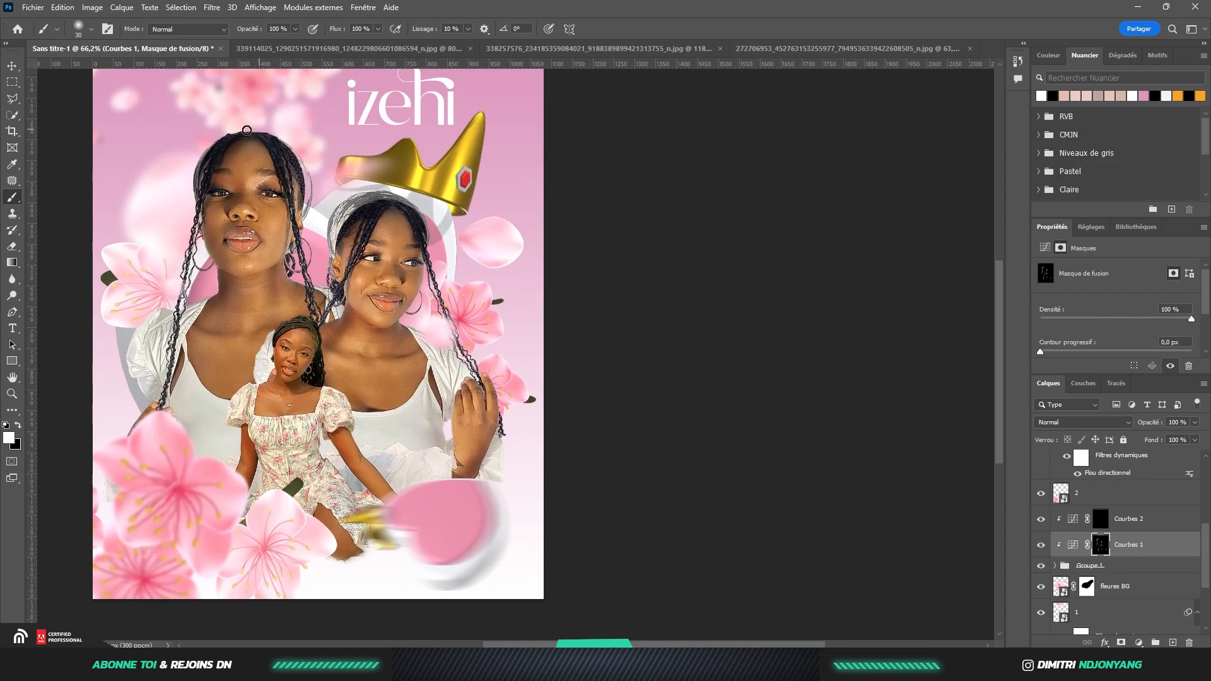
drag(282, 338, 326, 278)
key(a)
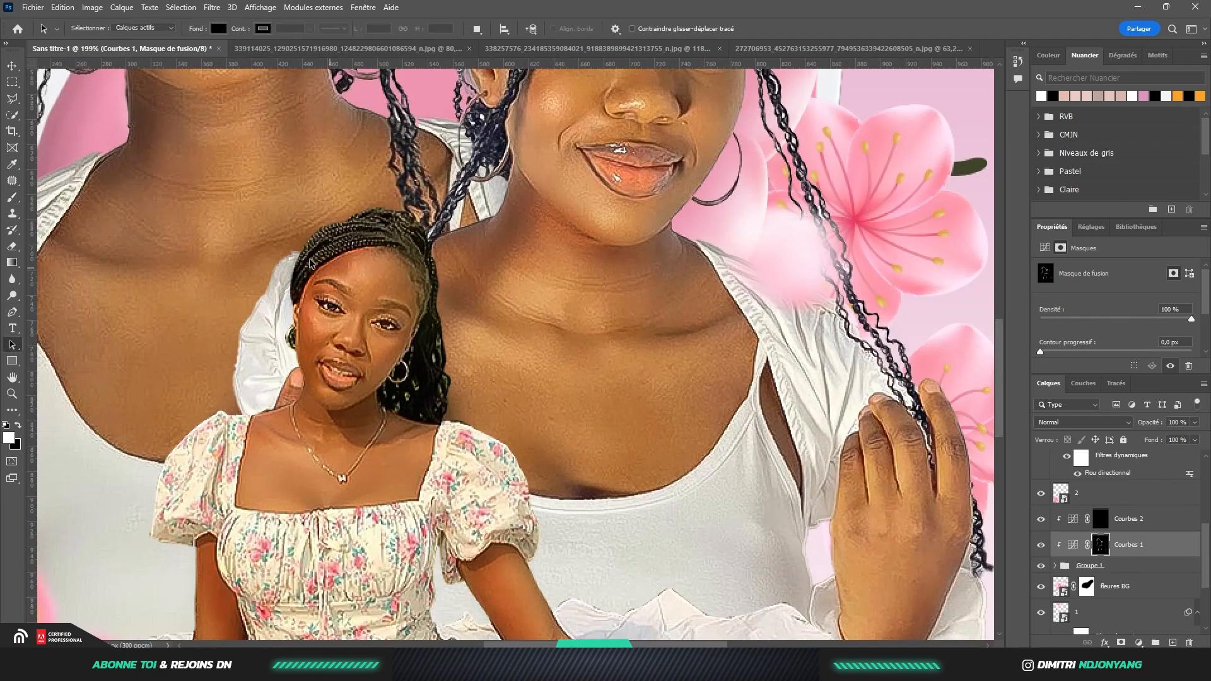
drag(280, 315, 246, 313)
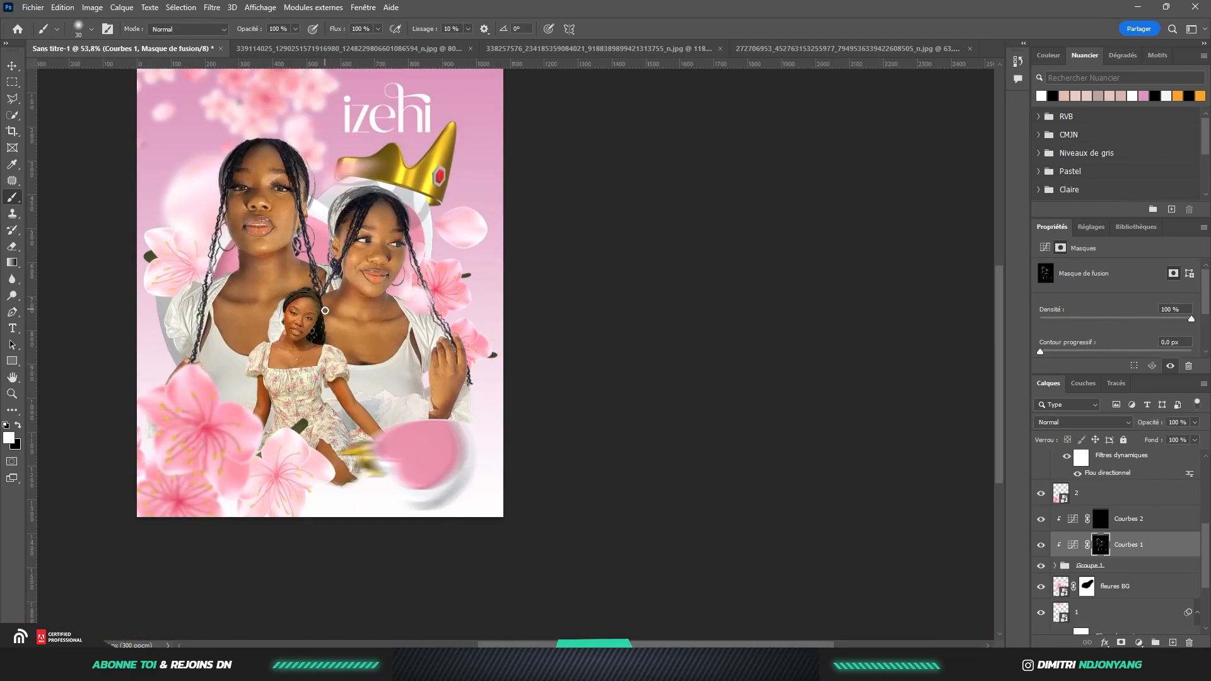
scroll(228, 167, up, 5)
scroll(252, 319, down, 5)
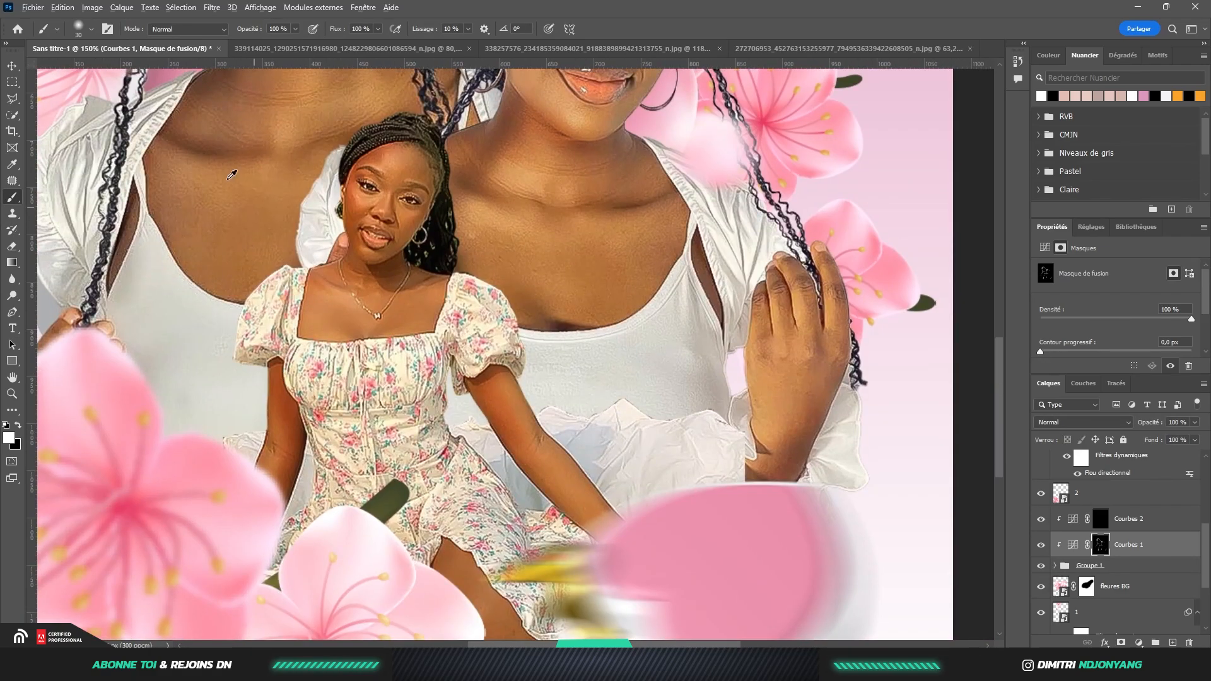
Raise the midtone point of the Courbes 1 curve to soften the painted shadows
scroll(249, 243, down, 3)
scroll(497, 300, down, 3)
click(1073, 544)
drag(1132, 305, 1128, 298)
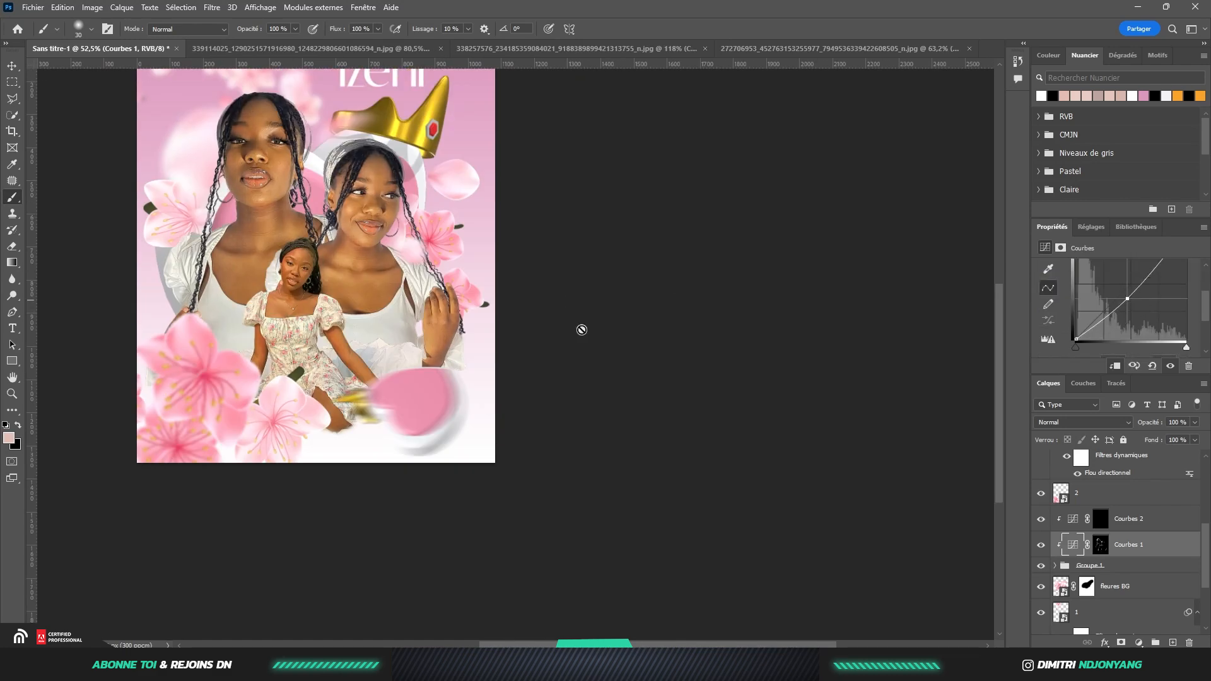
Paint white highlights on the women through the Courbes 2 mask, reducing the brush to 14 px, and open the Courbes 2 curve settings
scroll(356, 228, down, 3)
scroll(365, 234, up, 5)
key(alt+])
mouse_move(276, 210)
mouse_down()
mouse_move(265, 195)
mouse_move(287, 247)
mouse_up()
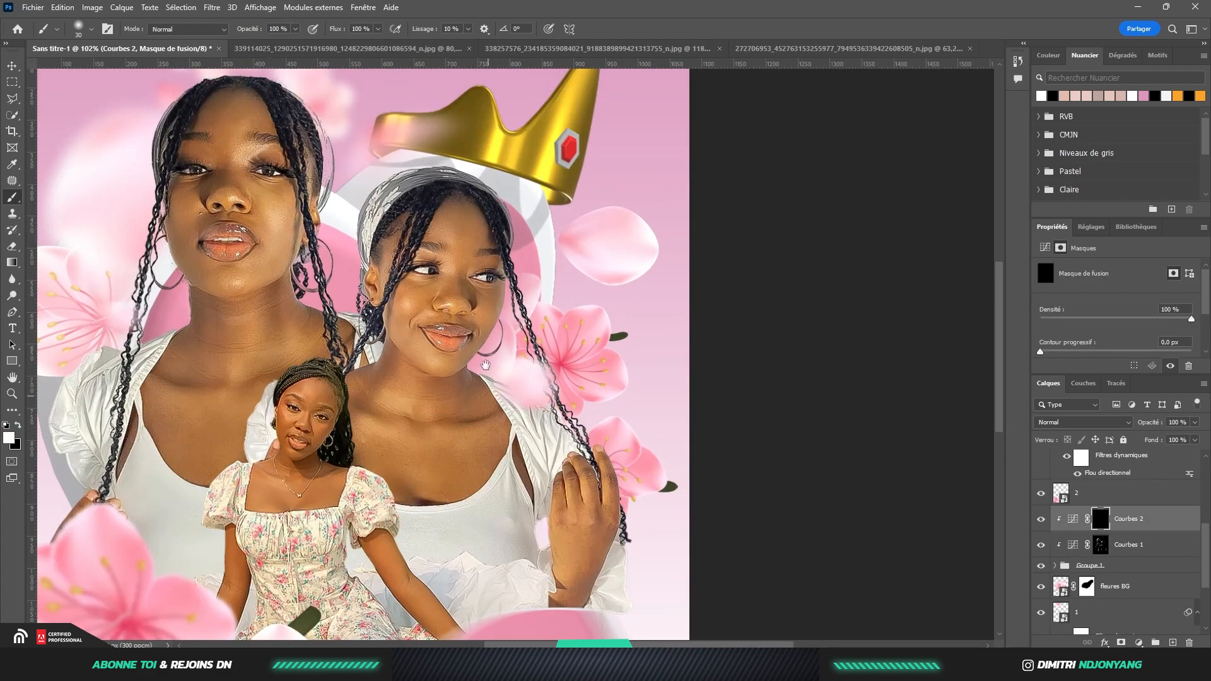
scroll(241, 133, down, 1)
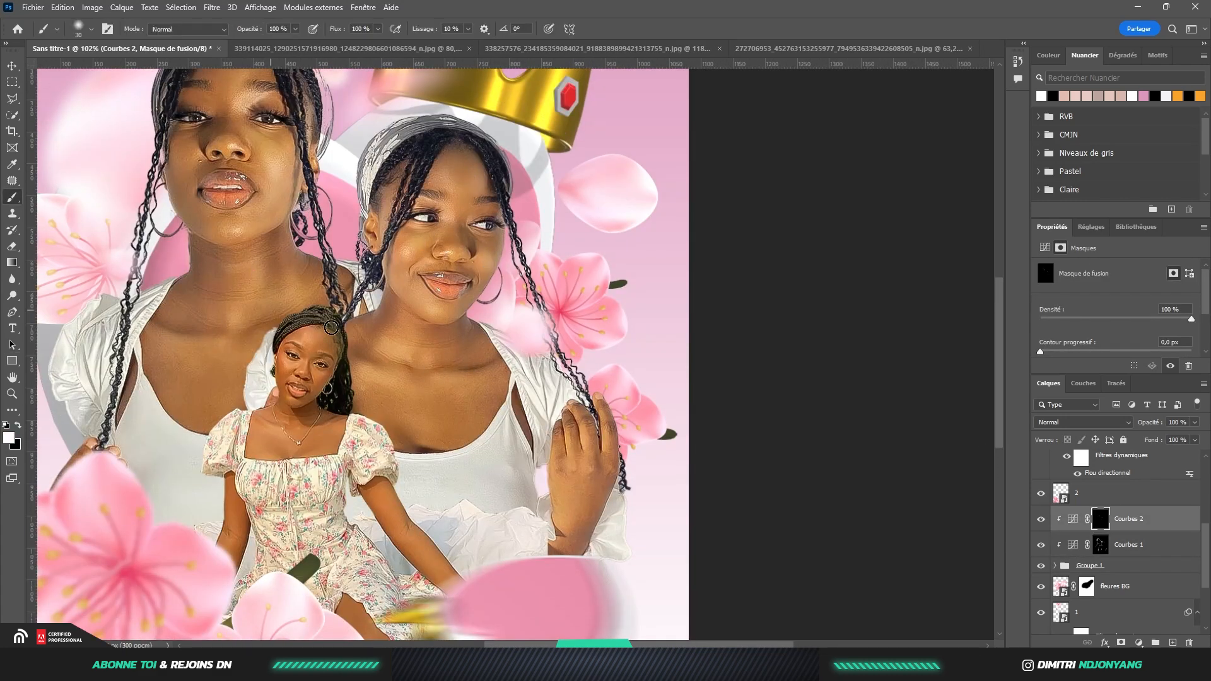
scroll(539, 253, down, 5)
scroll(539, 253, up, 3)
key(bracketleft)
key(bracketleft)
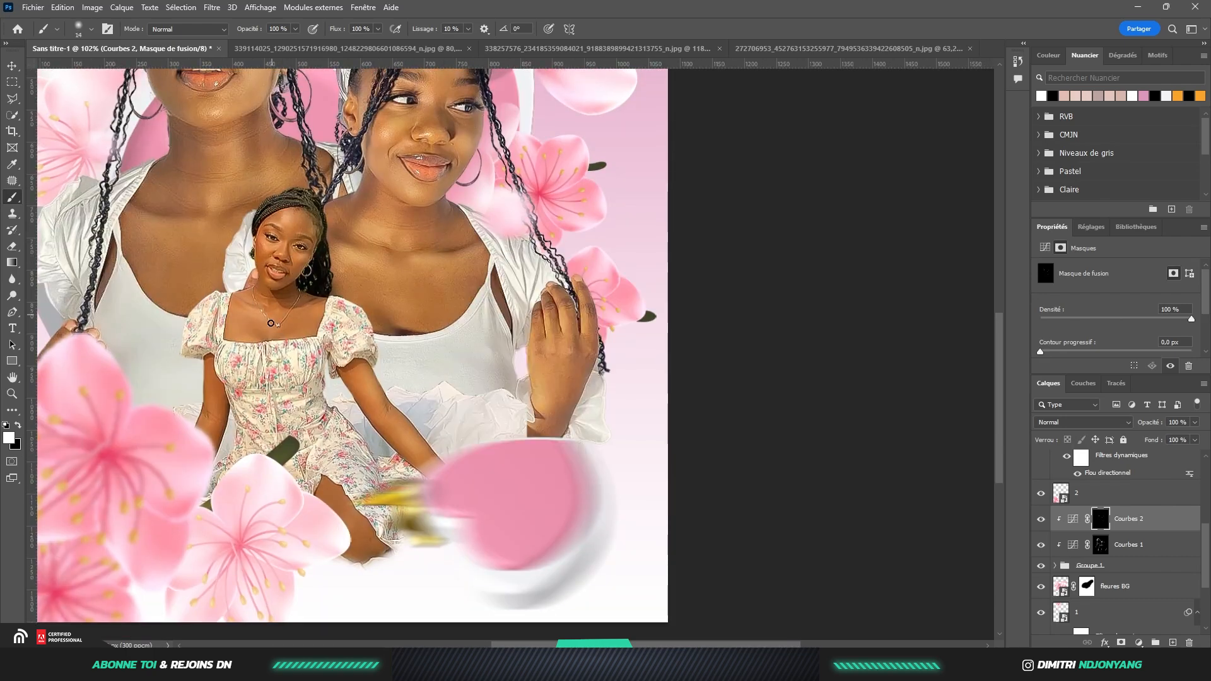
scroll(266, 309, down, 5)
scroll(183, 329, up, 3)
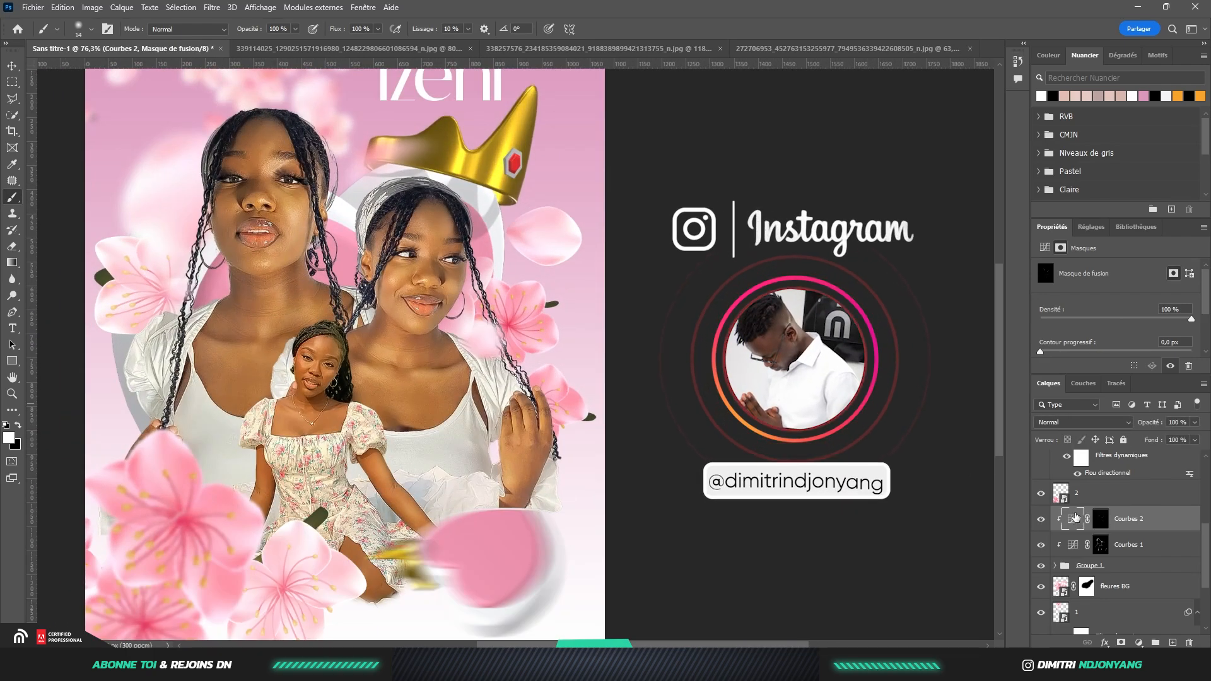
click(1074, 518)
scroll(491, 325, down, 1)
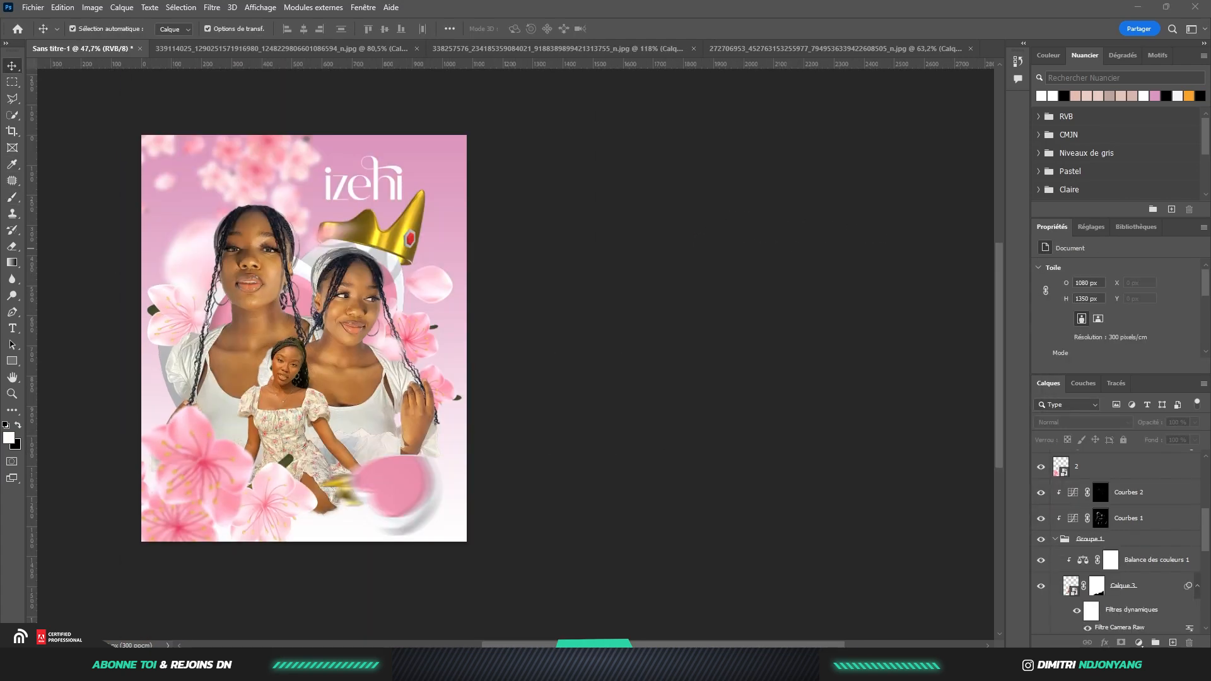
Set the Glow layer's blend mode to Superposition and position the yellow glow around the small portrait's head
scroll(171, 214, up, 1)
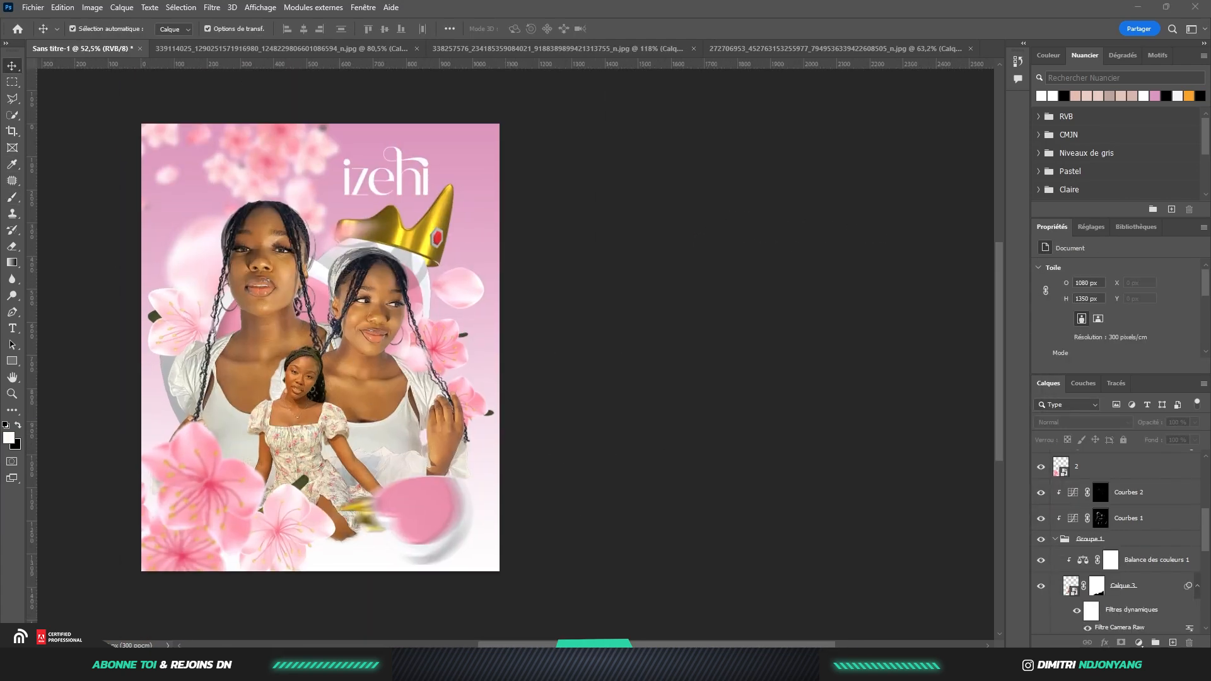
key(Return)
click(1083, 422)
click(1052, 438)
drag(321, 355, 328, 351)
Move the Glow layer down the stack into Groupe 1 and enlarge the glow behind the small portrait
scroll(1091, 479, up, 1)
drag(1091, 462, 1084, 568)
scroll(338, 354, up, 4)
scroll(360, 246, down, 4)
drag(515, 482, 546, 514)
drag(422, 400, 392, 398)
key(Return)
Place the Glow layer directly above Calque 2 and shift the glow between the two large portraits
scroll(245, 196, up, 5)
scroll(311, 263, down, 4)
drag(1090, 568, 1090, 508)
scroll(353, 351, up, 4)
drag(379, 356, 404, 346)
Split the Glow layer's underlying-layer blending black slider to 0 / 103 and apply the layer style
scroll(405, 353, down, 5)
double_click(1136, 507)
drag(748, 498, 805, 499)
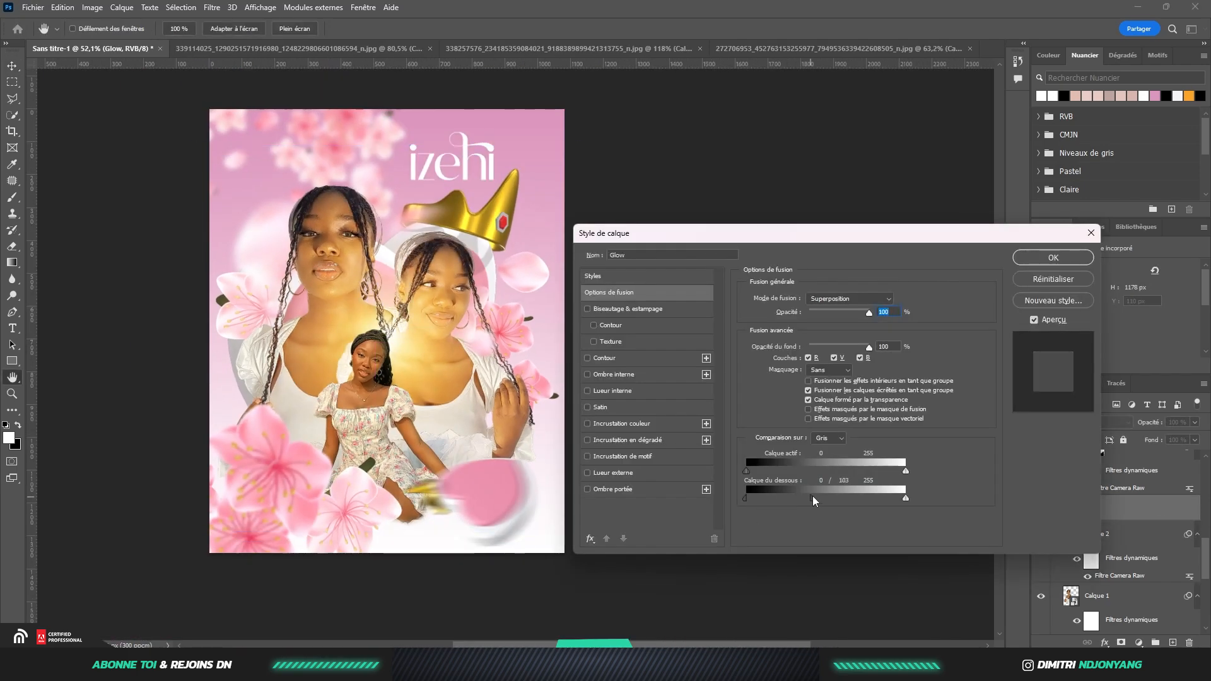
key(Return)
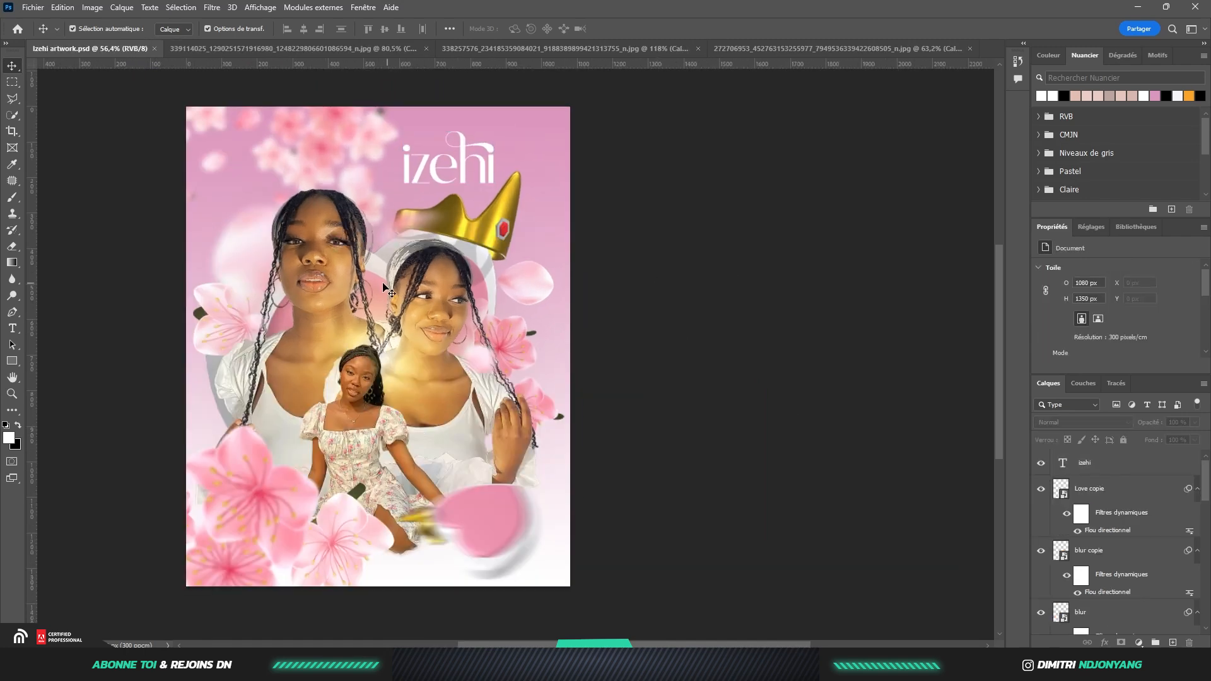
Stamp all visible layers into a new layer above the izehi text and open it in the Camera Raw filter
click(1136, 463)
key(ctrl+alt+shift+e)
scroll(496, 315, up, 3)
click(212, 7)
click(237, 101)
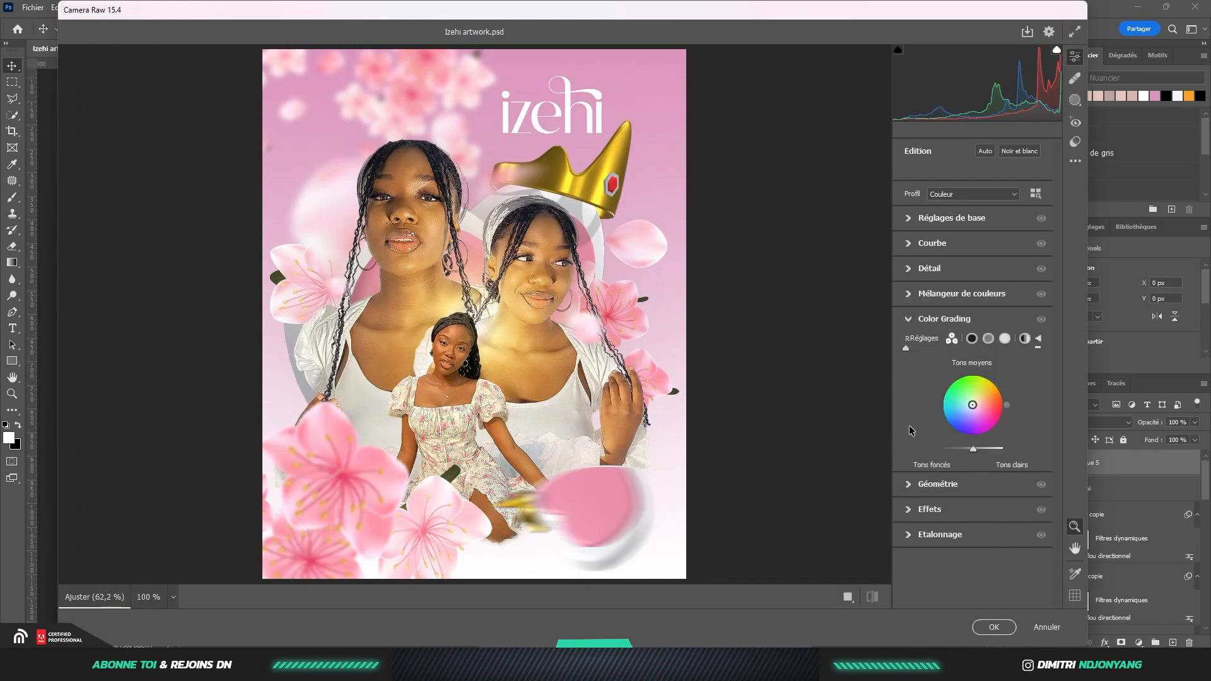
Adjust the Color Grading wheels in Camera Raw to tint the stamped composition
click(911, 434)
drag(898, 426, 978, 442)
drag(1012, 421, 994, 413)
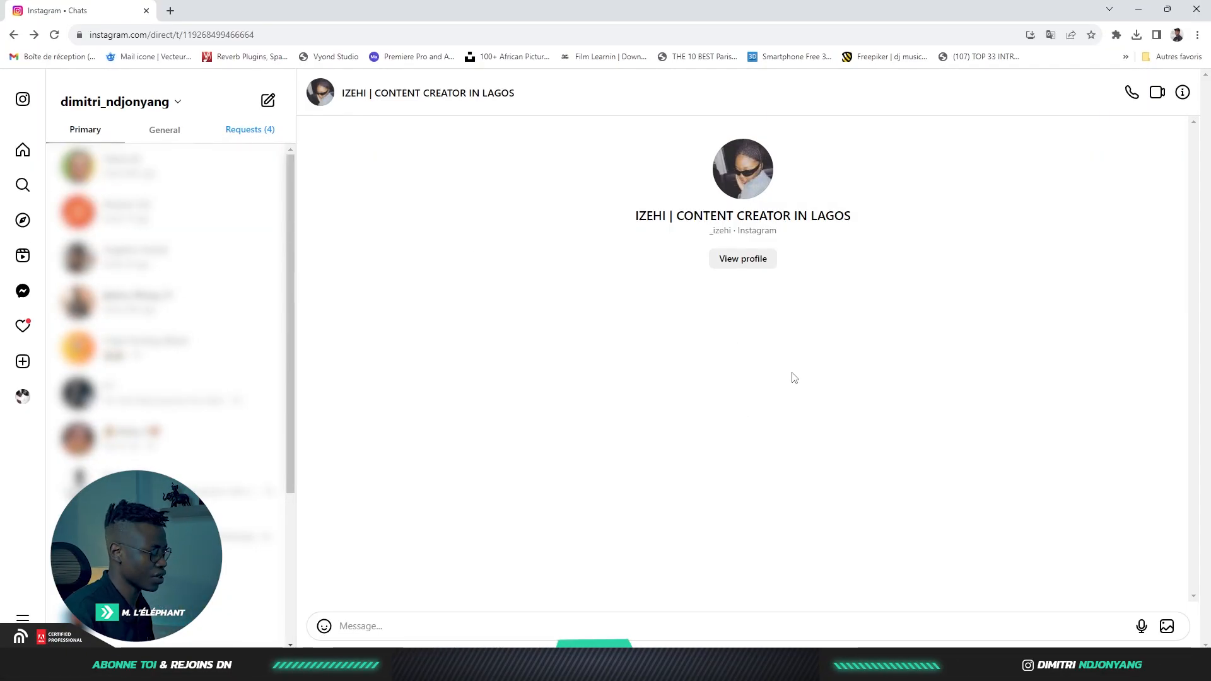
In the Instagram chat with the content creator, send a short "Hi" greeting that includes the recipient's name
text(Hi I)
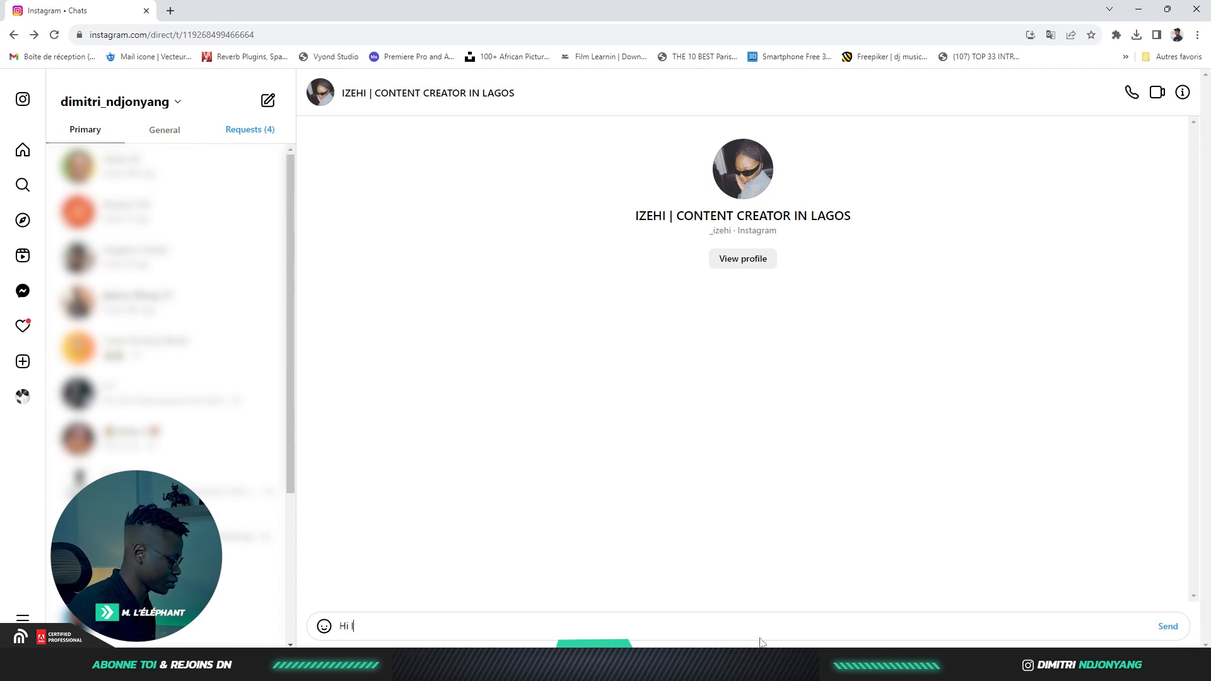
text(zehi)
key(Return)
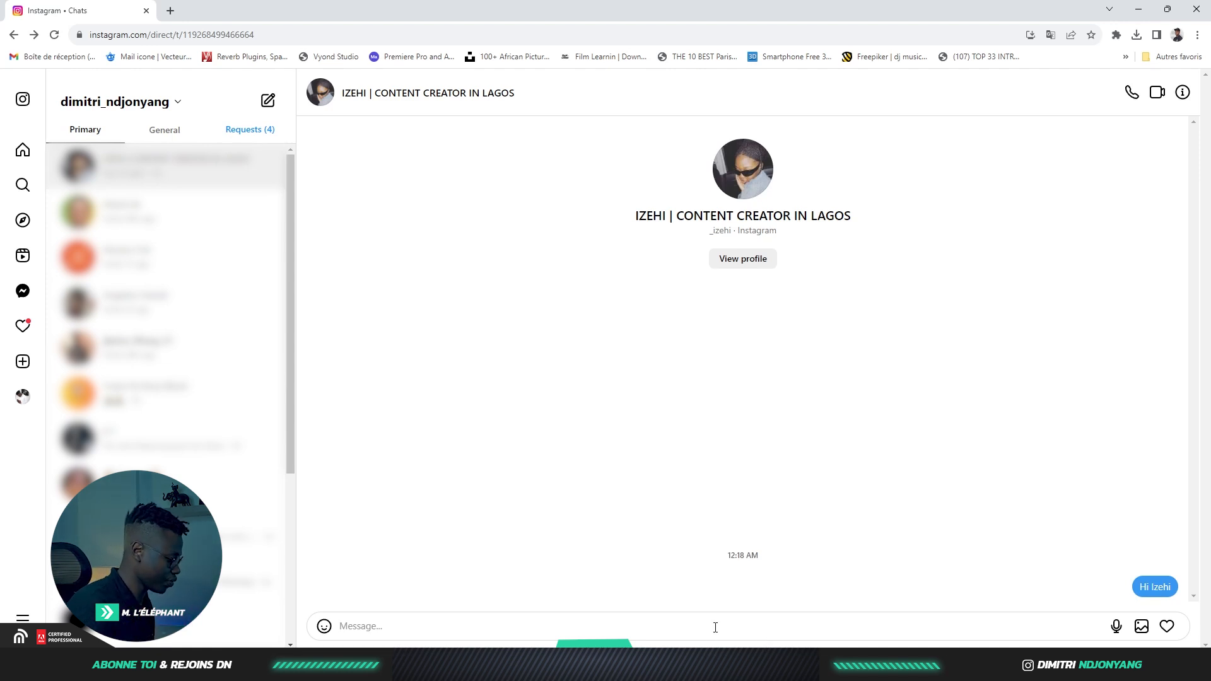
click(716, 628)
text(I h)
key(BackSpace)
key(BackSpace)
key(BackSpace)
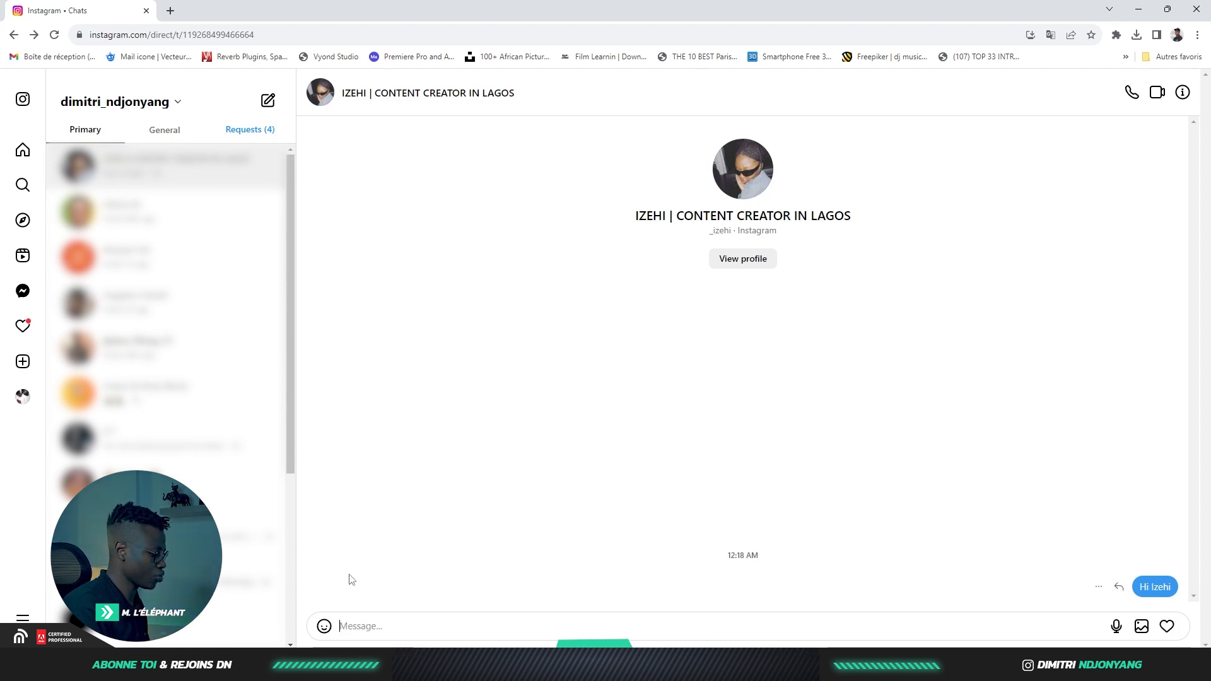
Send the message "Iliked your content, i'm a graphic designer on Youtube and i made this for you"
text(Iliked your )
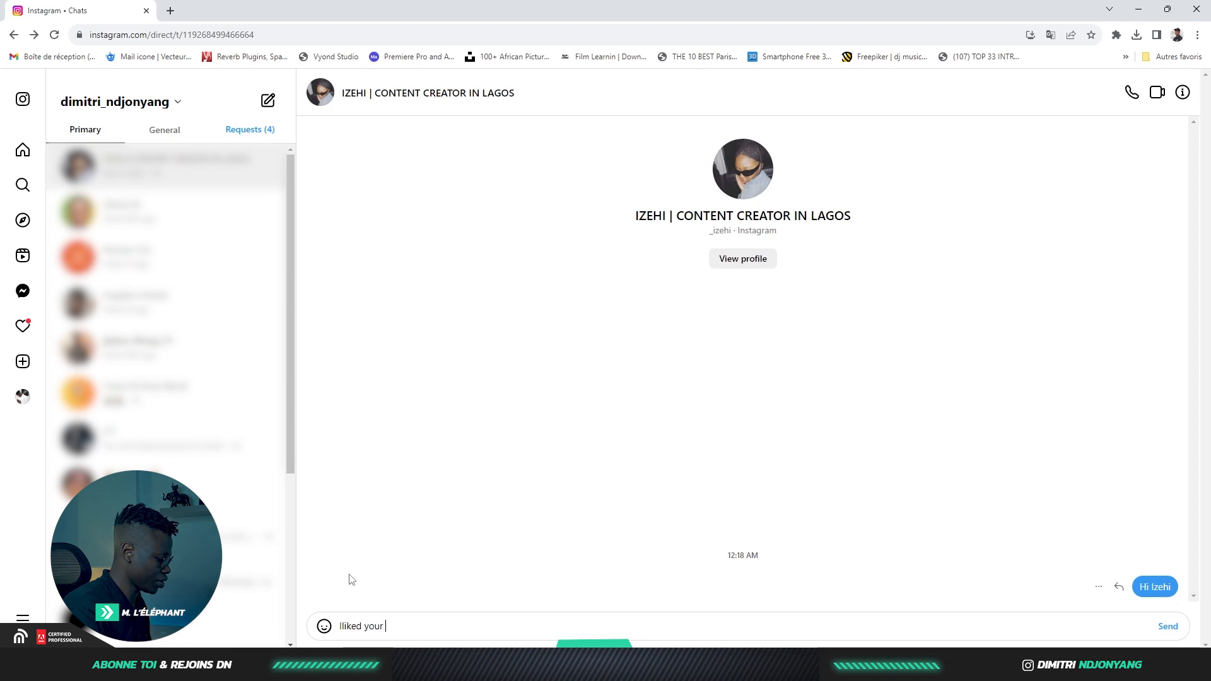
text(content)
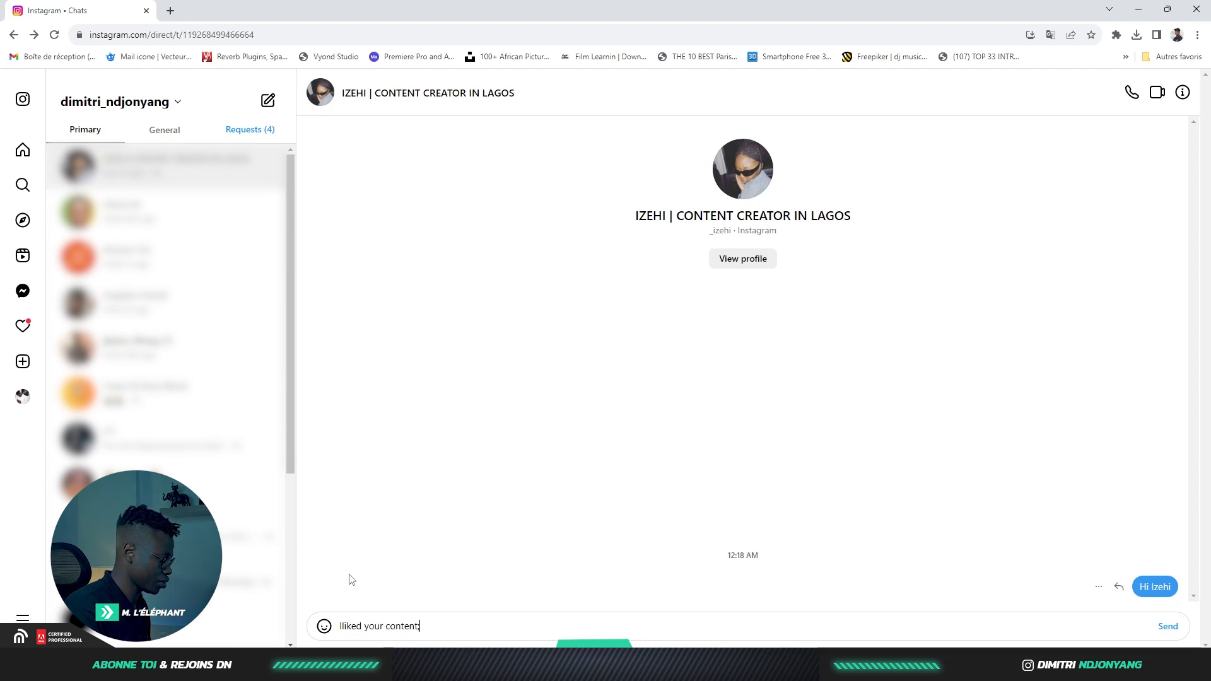
text(, i'm a graphic designer on Youtub)
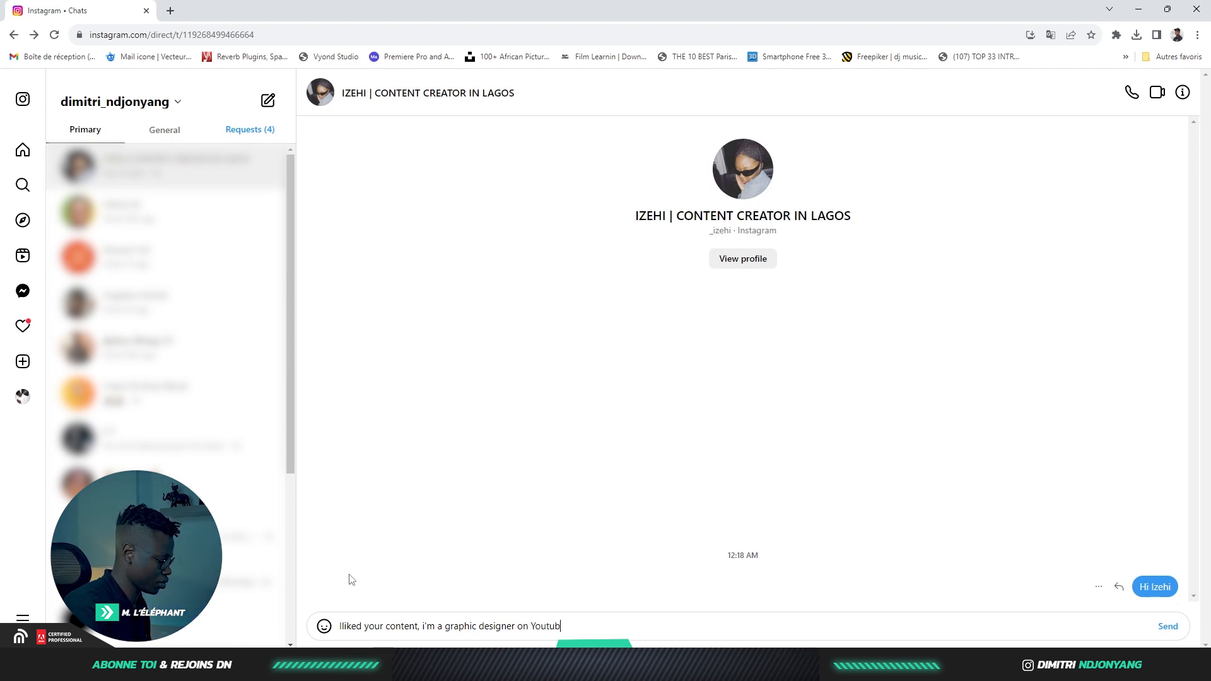
text(e and)
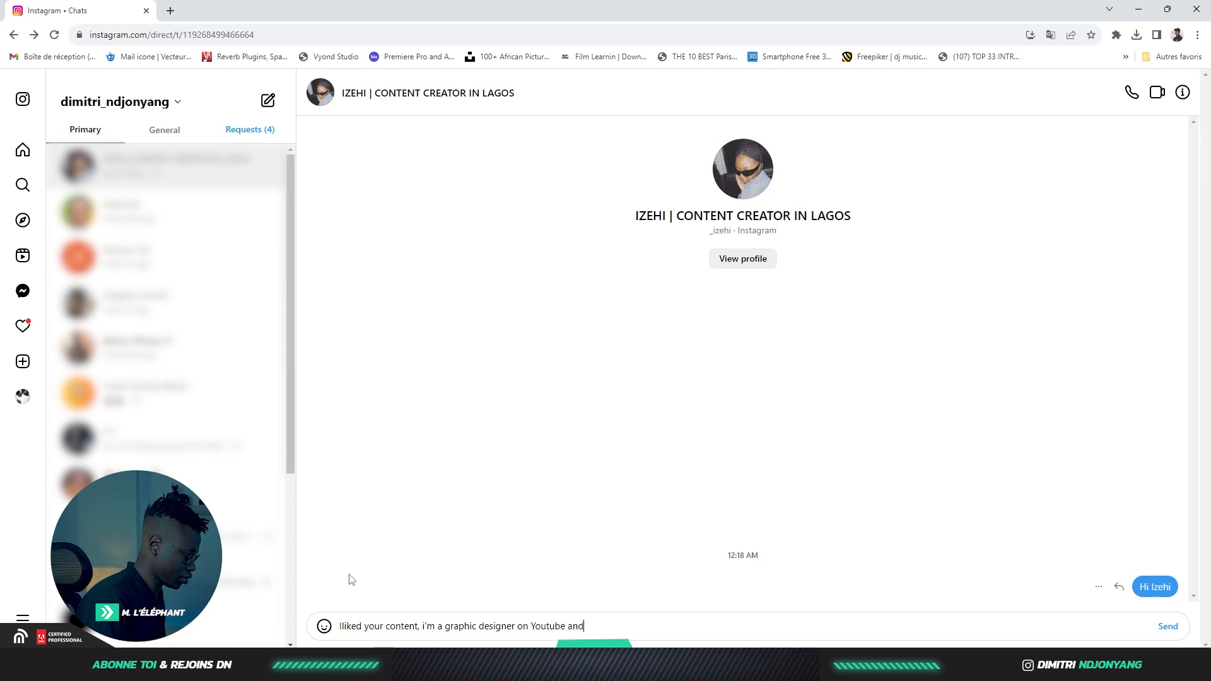
text( i mad)
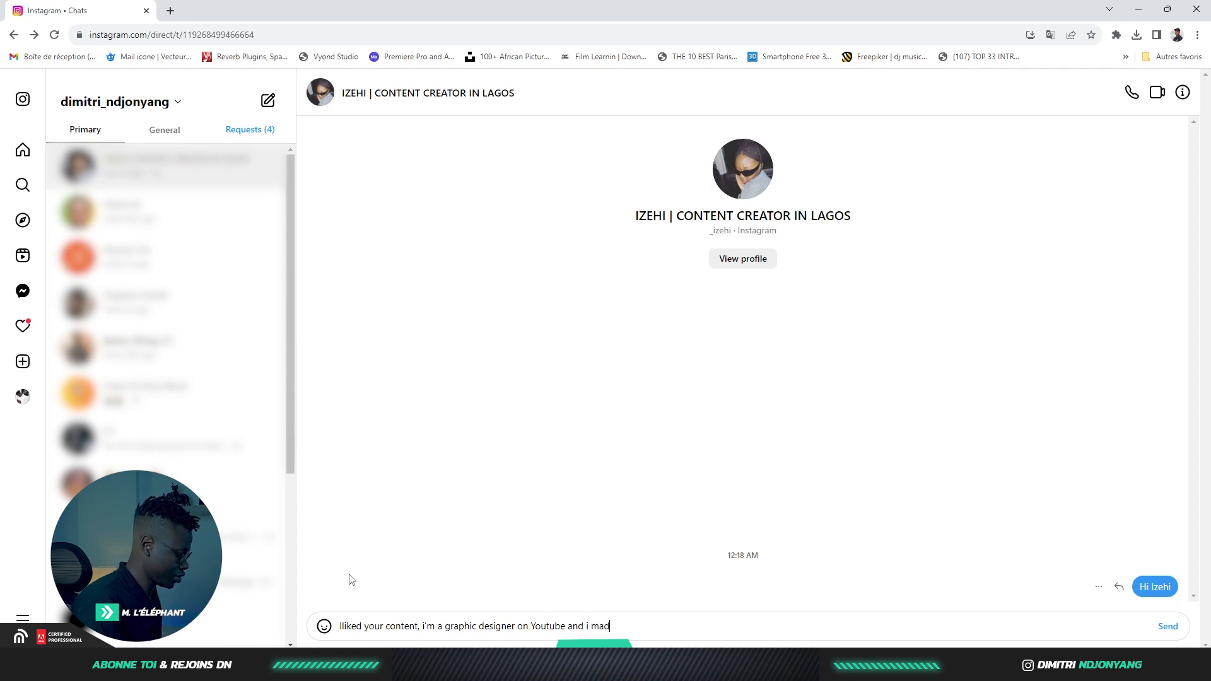
text(e this for you)
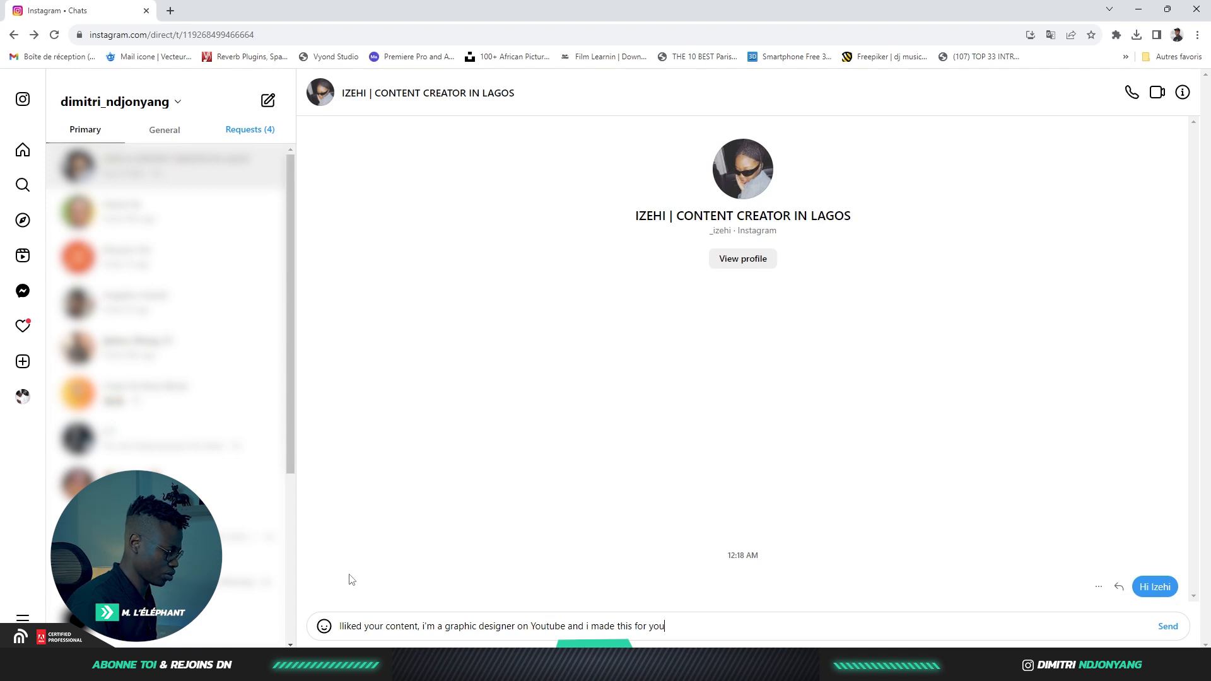
key(Return)
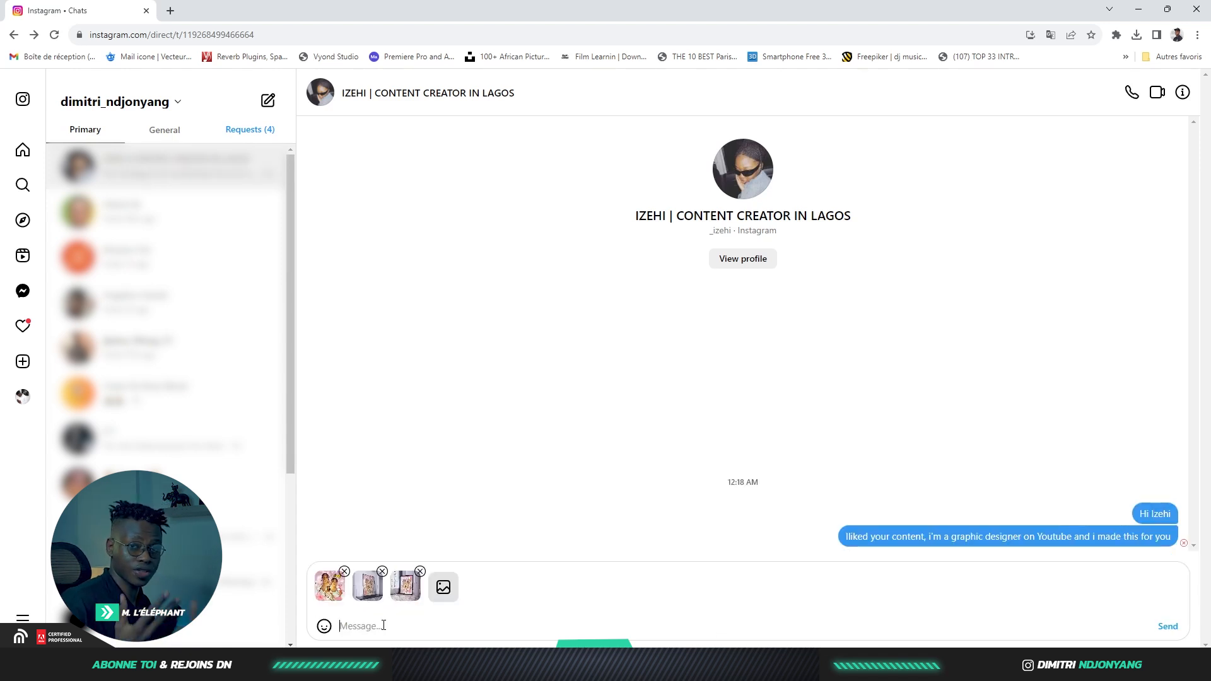
Send the three attached artwork images together with the message "Hope you'll like it"
text(Hope)
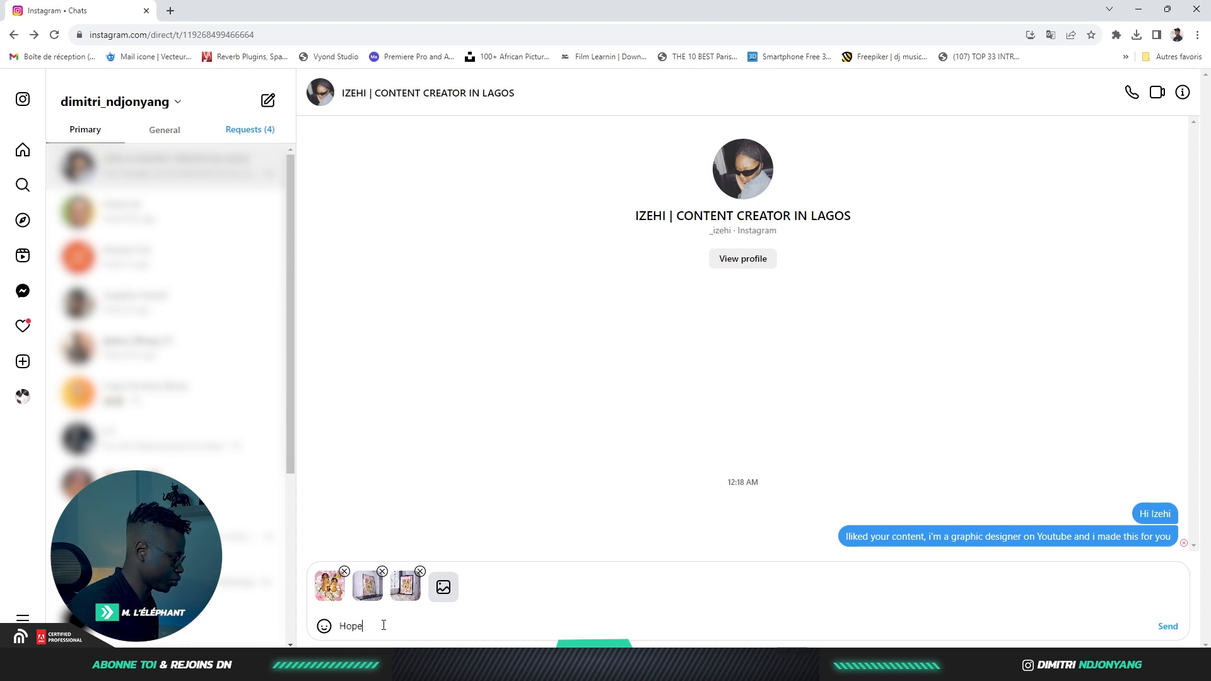
text( you)
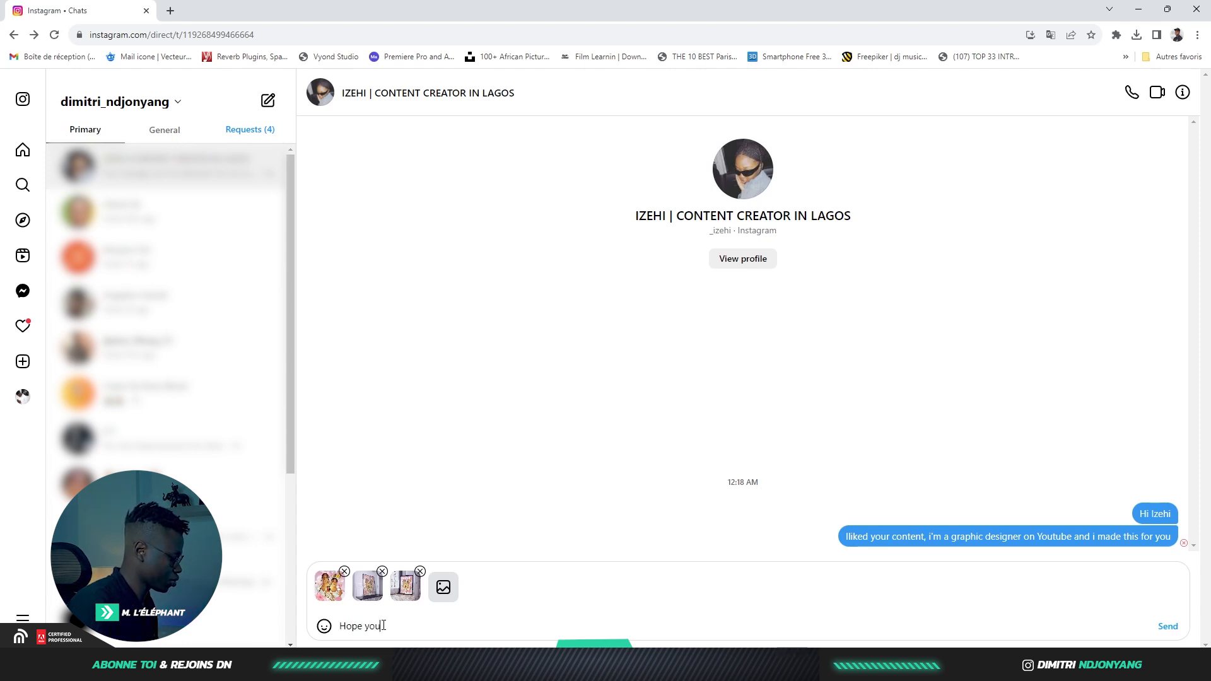
text('ll like it)
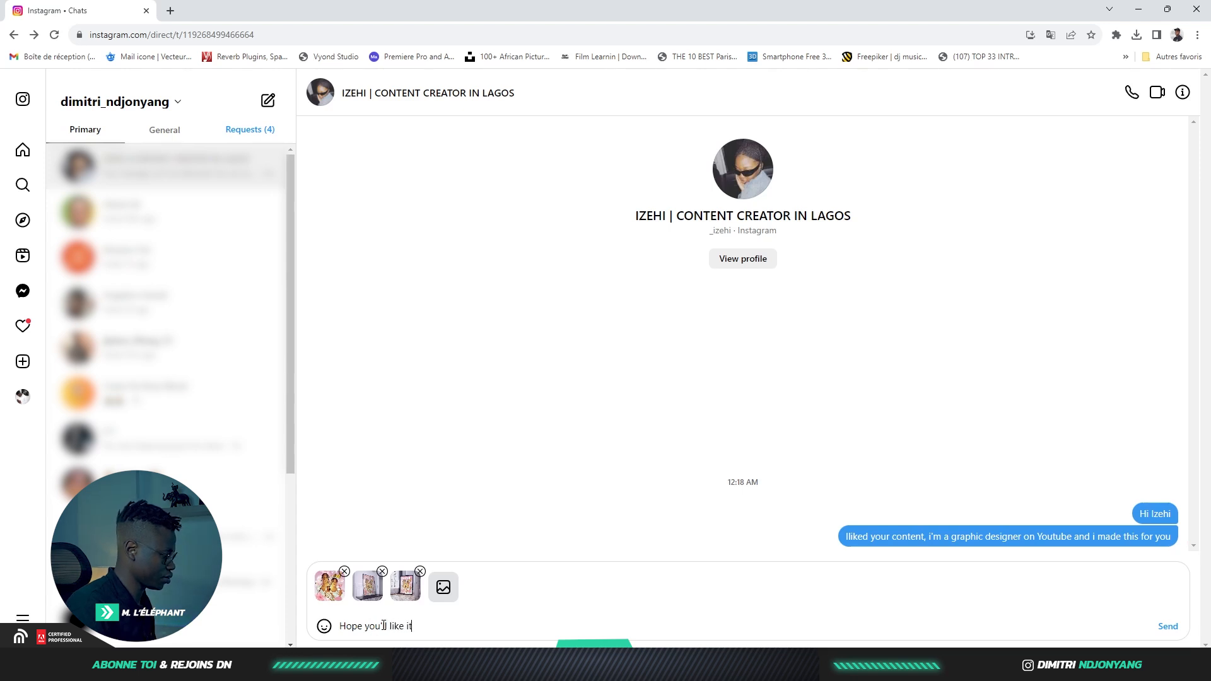
key(Return)
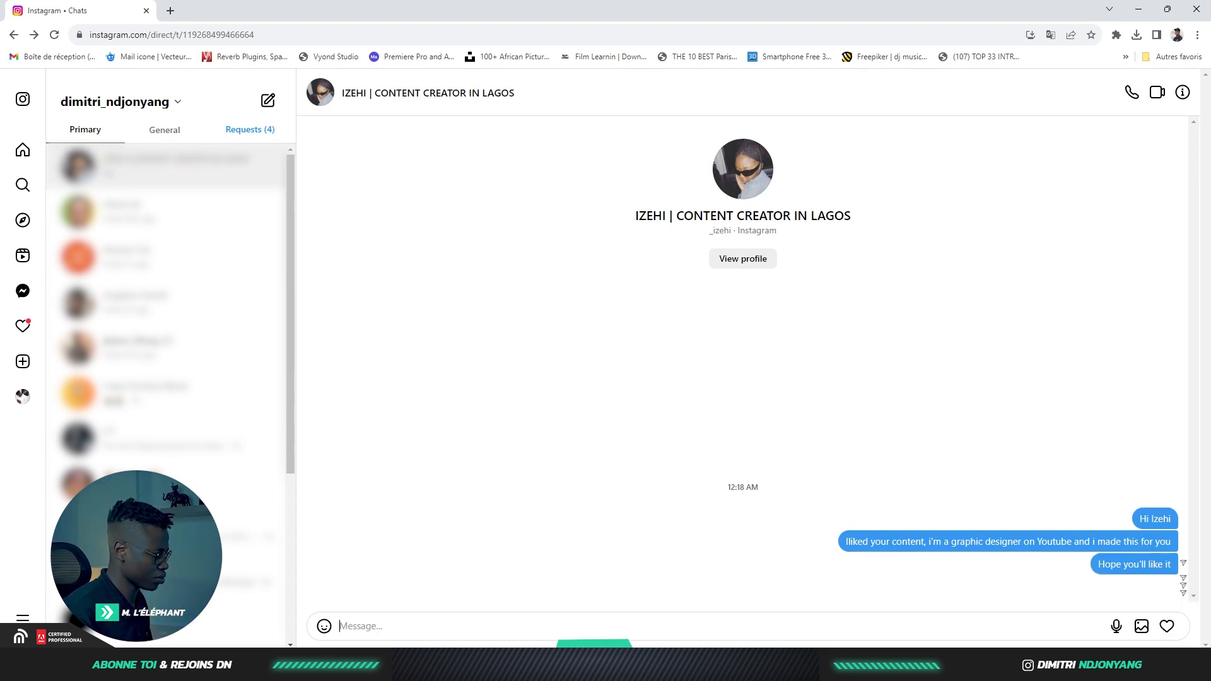